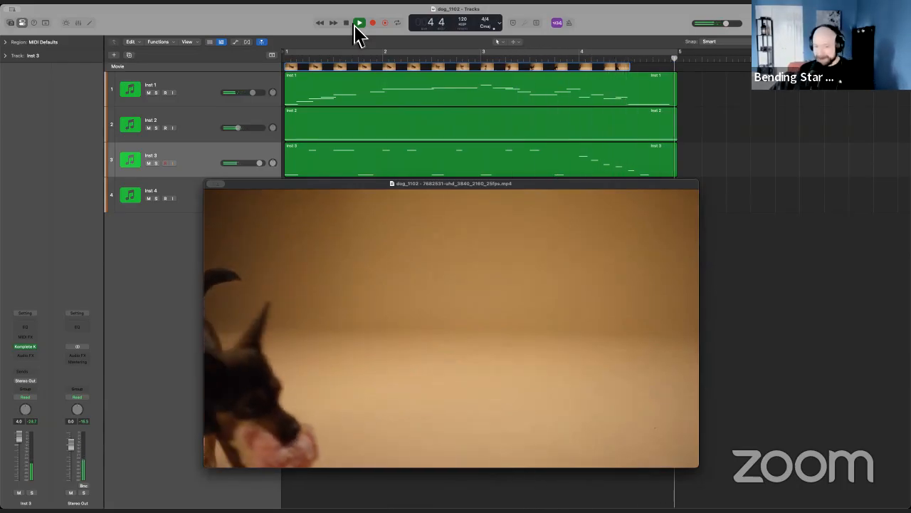
- Stop playback and close the floating movie window so all tracks are uncovered
click(355, 27)
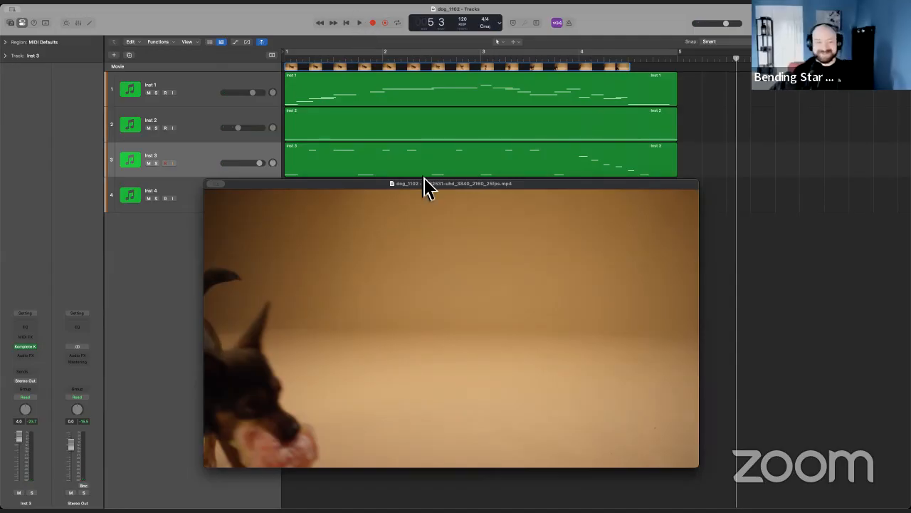
drag(368, 187, 390, 168)
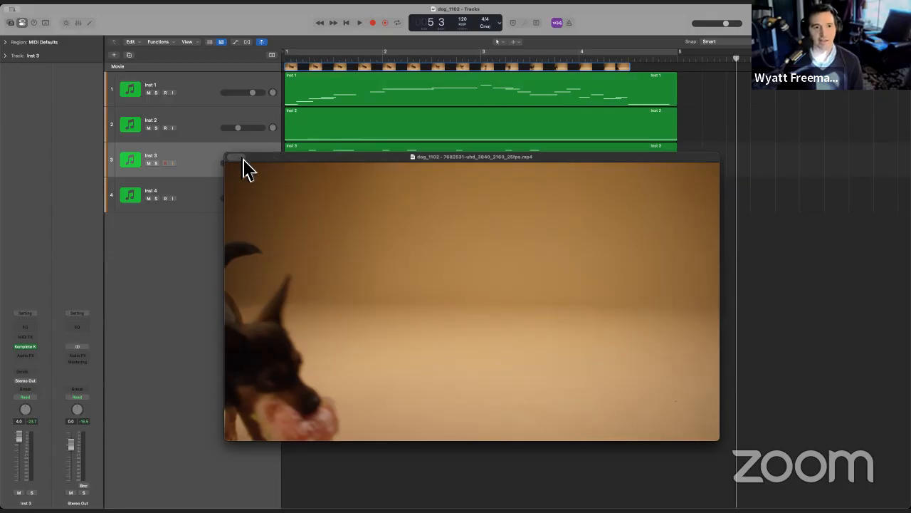
key(super+alt+m)
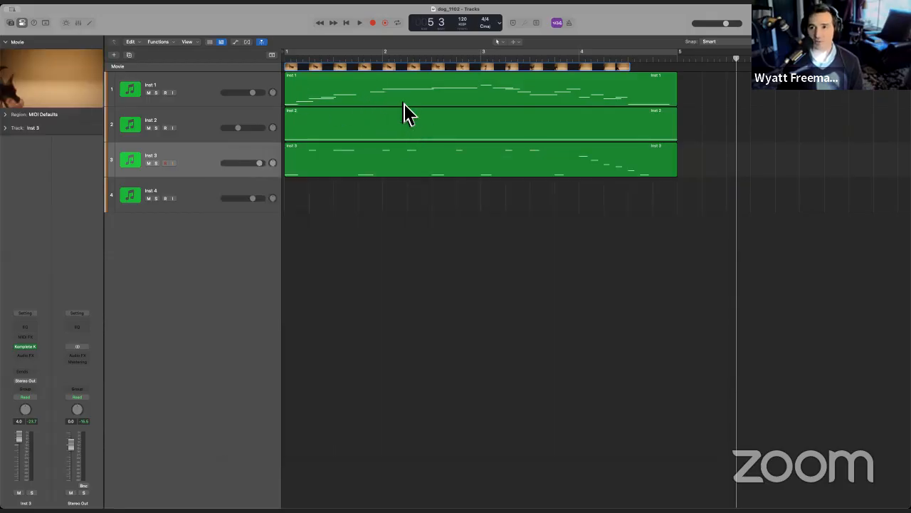
- Open the Inst 1 region in the Piano Roll and look through its notes from start to end
click(463, 86)
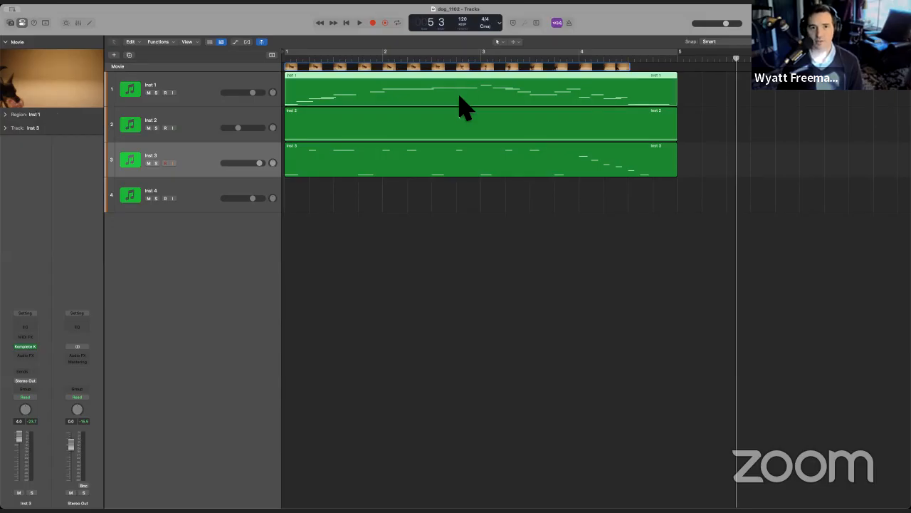
key(p)
scroll(413, 377, right, 5)
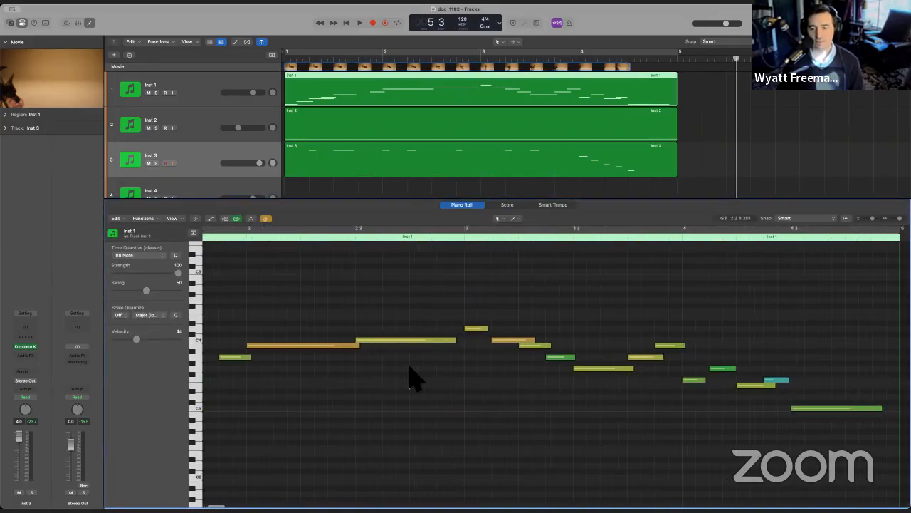
scroll(413, 378, left, 8)
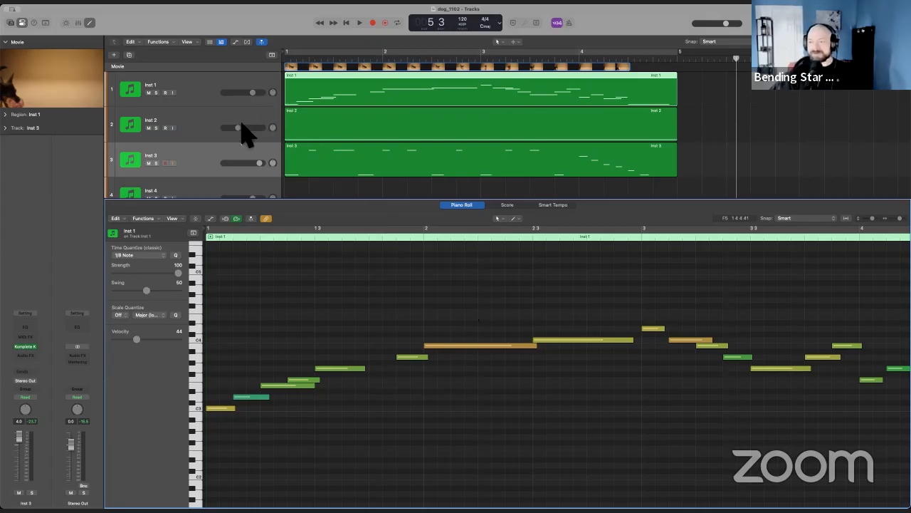
- Solo the Inst 1 track and listen to its melody against the movie
click(155, 92)
click(359, 23)
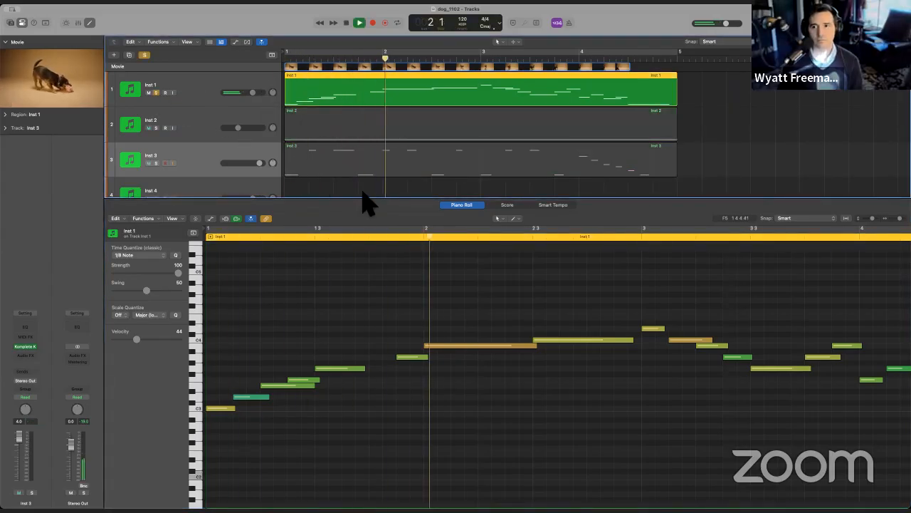
key(space)
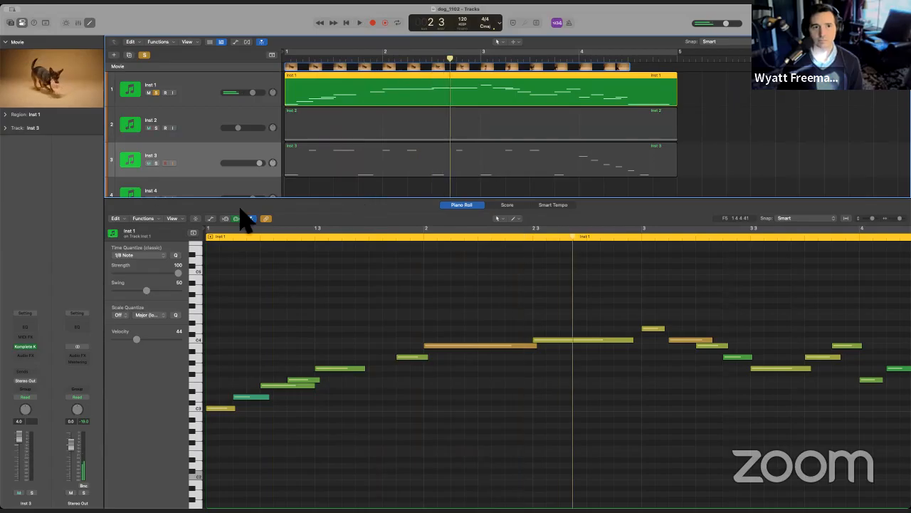
- Open the Komplete Kontrol instrument of Inst 1 and listen to the soloed vibraphone part before closing the plug-in window
click(179, 91)
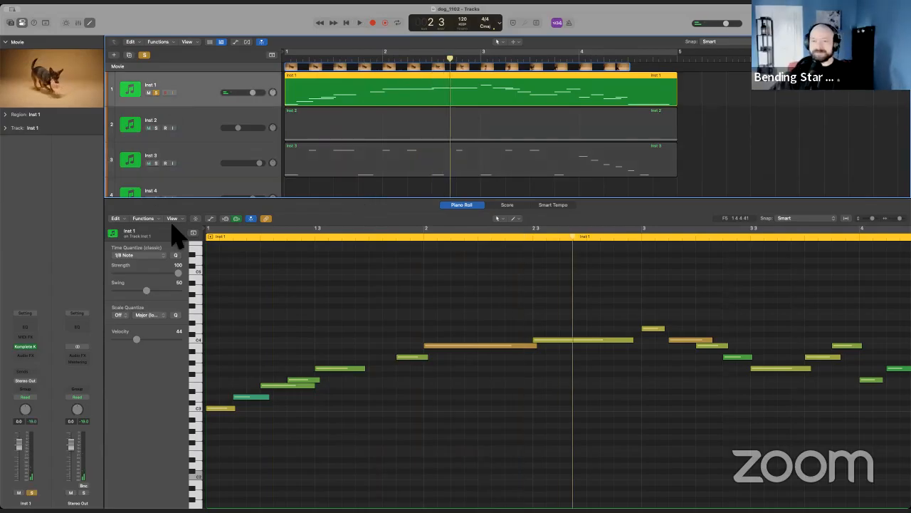
click(26, 349)
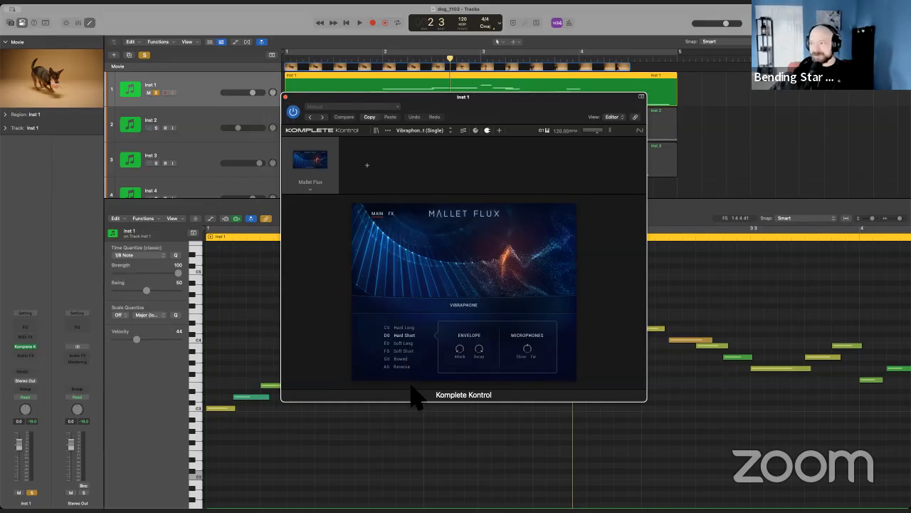
click(359, 22)
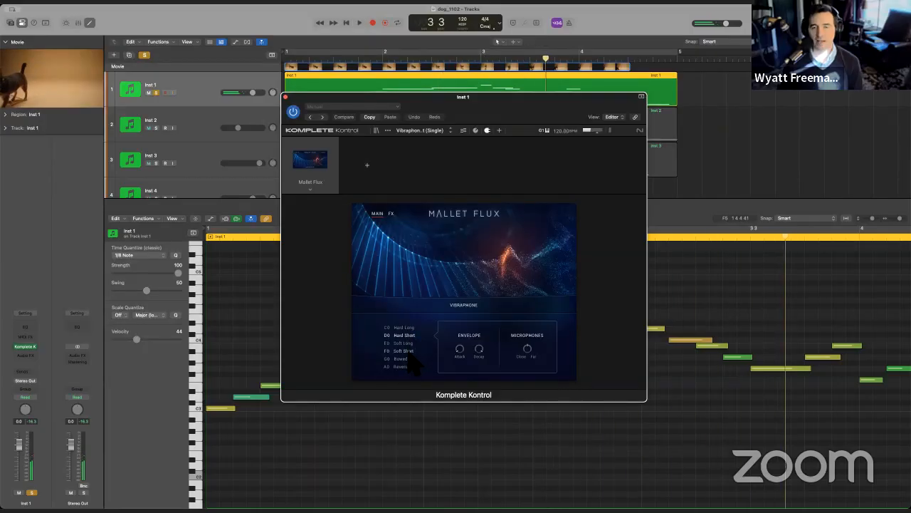
click(286, 97)
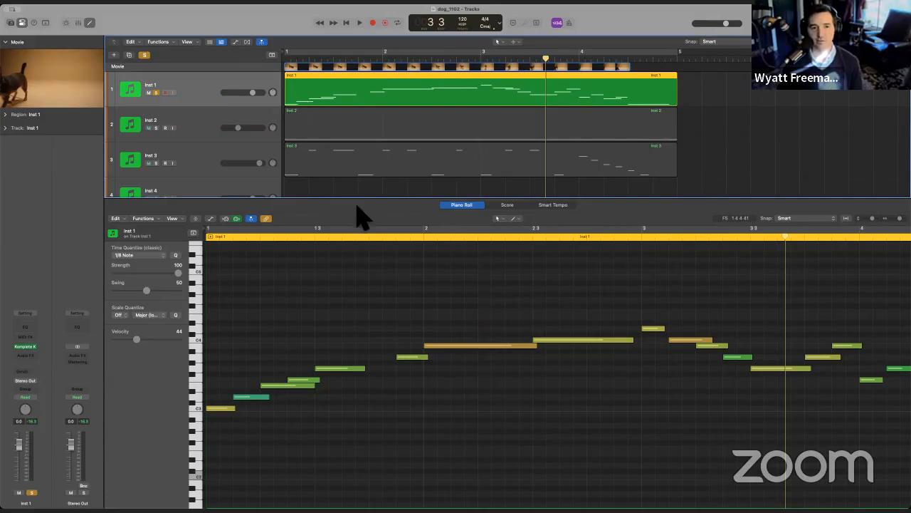
- Enlarge the tracks area above the Piano Roll and unsolo the Inst 1 track
drag(363, 207, 363, 260)
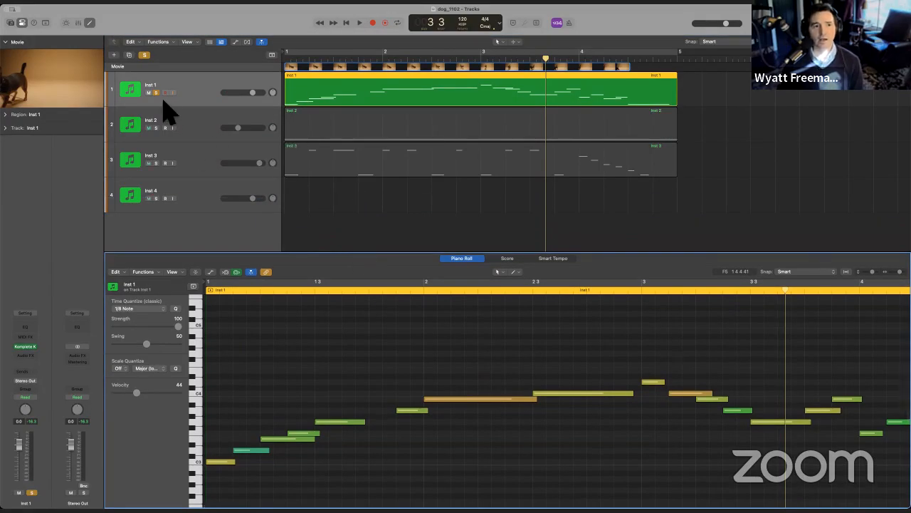
click(156, 93)
- Examine the notes of the Inst 2 and Inst 3 regions in the Piano Roll
click(380, 139)
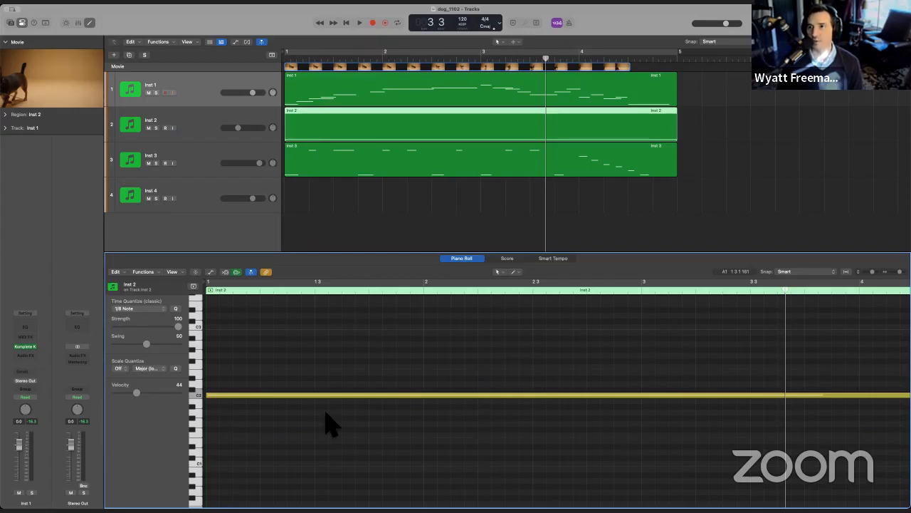
click(330, 160)
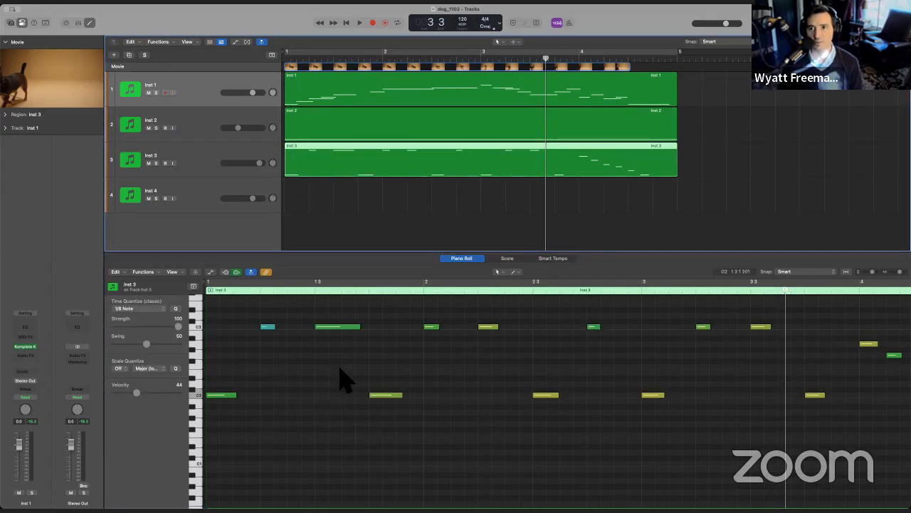
scroll(437, 403, right, 10)
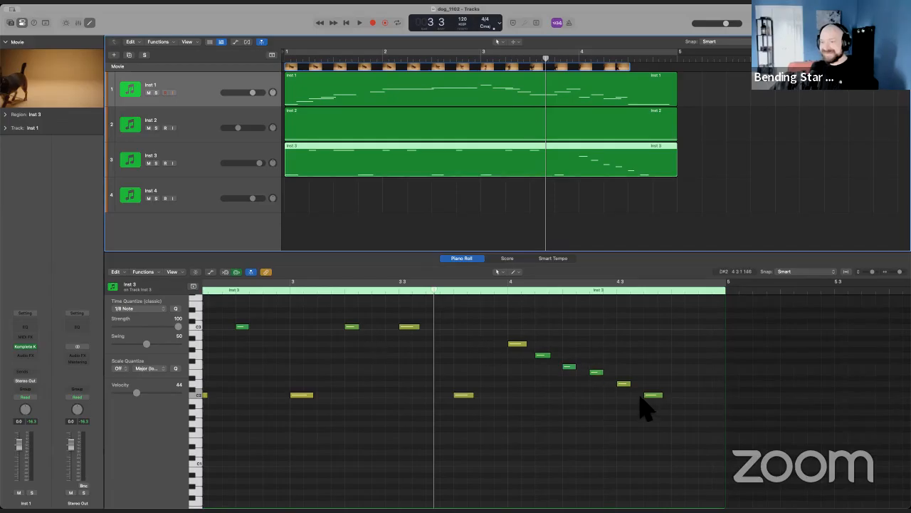
scroll(416, 200, left, 2)
scroll(416, 199, right, 2)
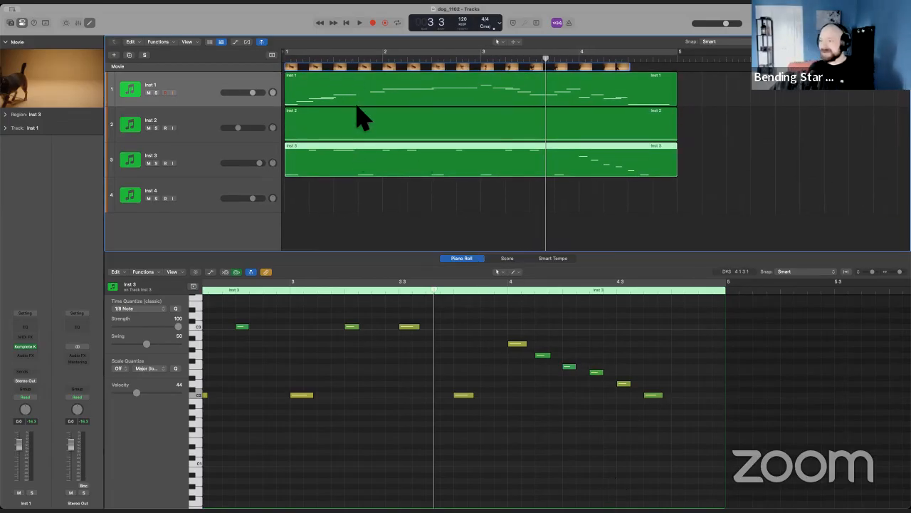
click(390, 215)
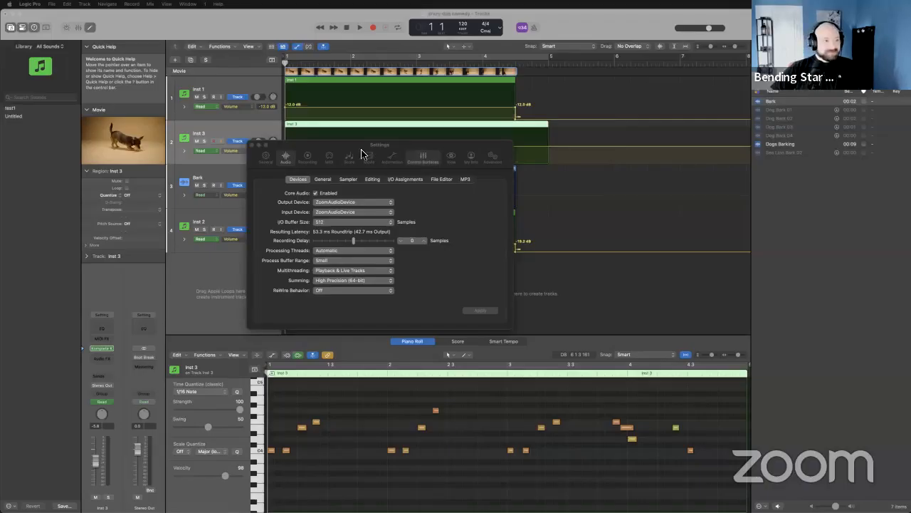
- Close the audio settings and play the crazy dog comedy project with its movie in a floating window
click(253, 147)
double_click(141, 138)
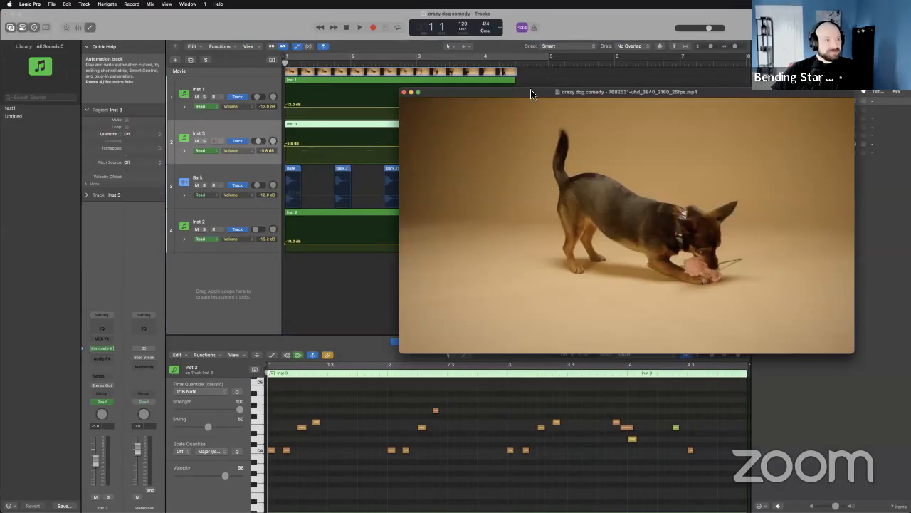
drag(532, 103, 311, 113)
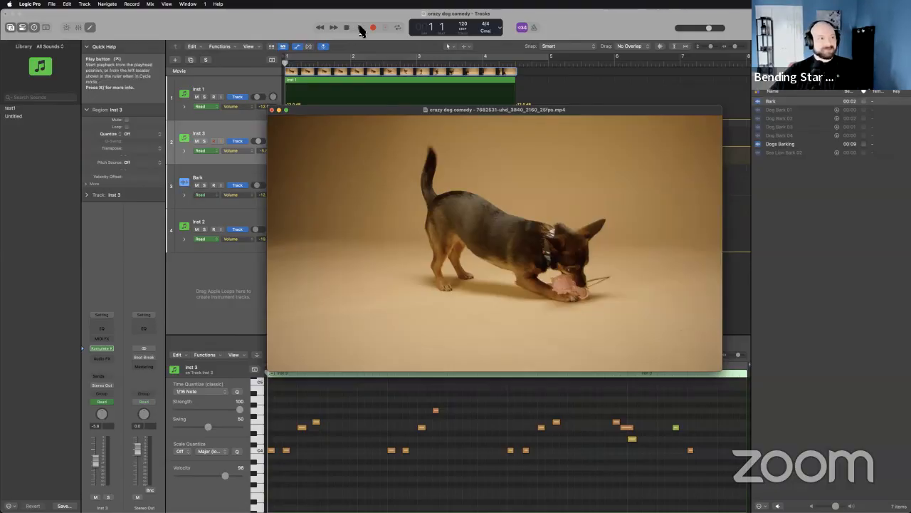
click(360, 29)
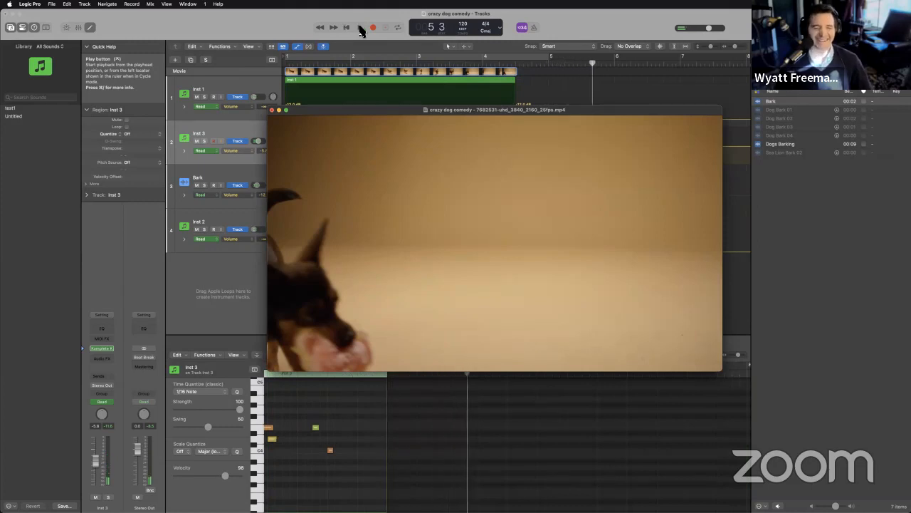
- Reposition the movie window and replay the whole project from the beginning
drag(335, 111, 411, 125)
click(348, 28)
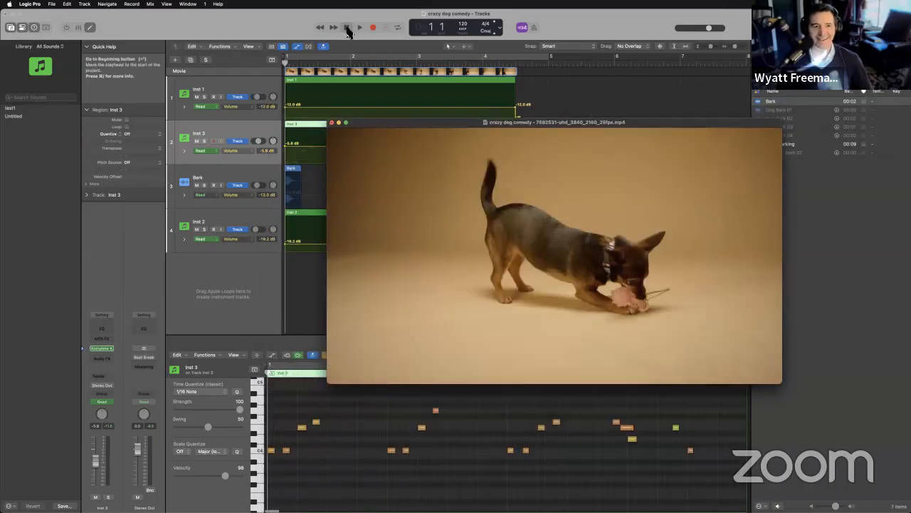
click(360, 28)
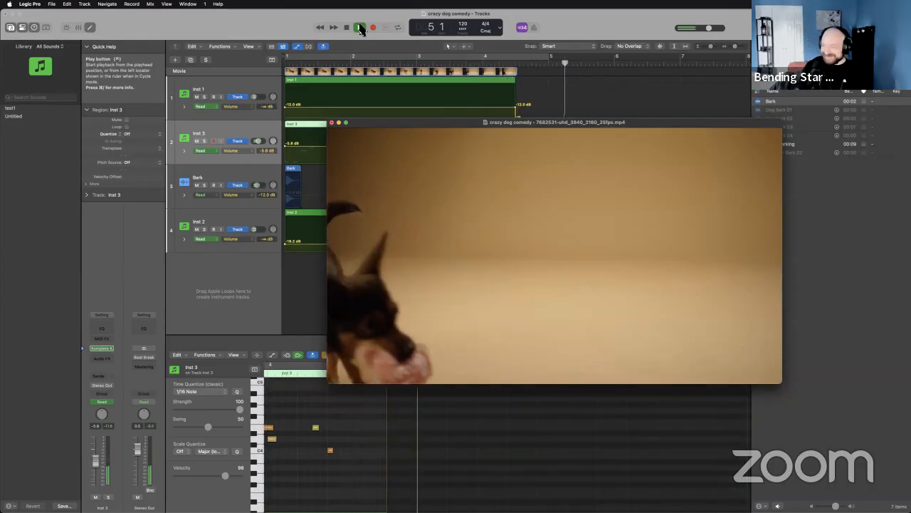
click(348, 27)
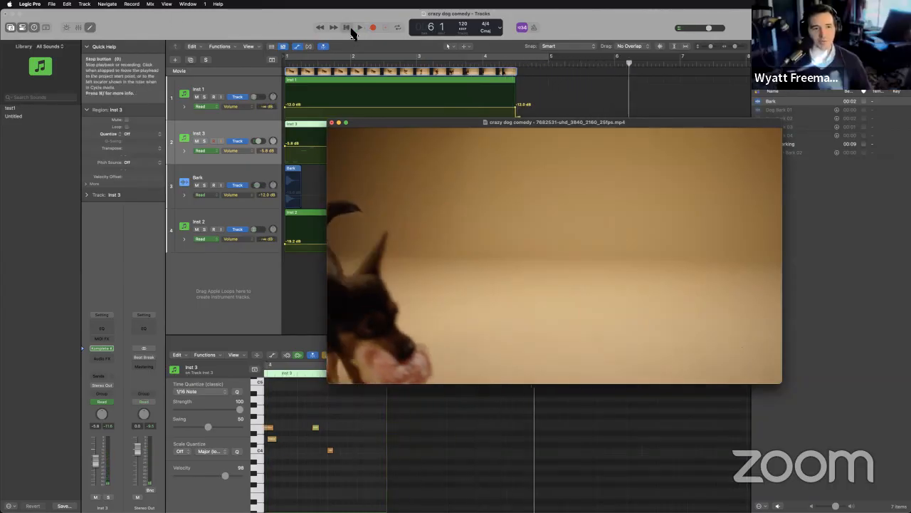
- Mute the Inst 2 track and play the project from the beginning alongside the movie
drag(350, 125, 382, 292)
click(197, 228)
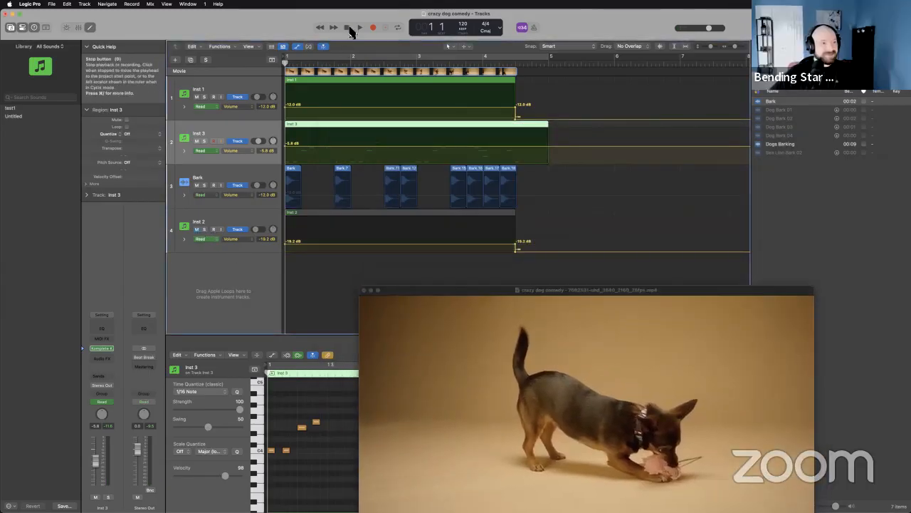
drag(400, 290, 451, 135)
click(360, 30)
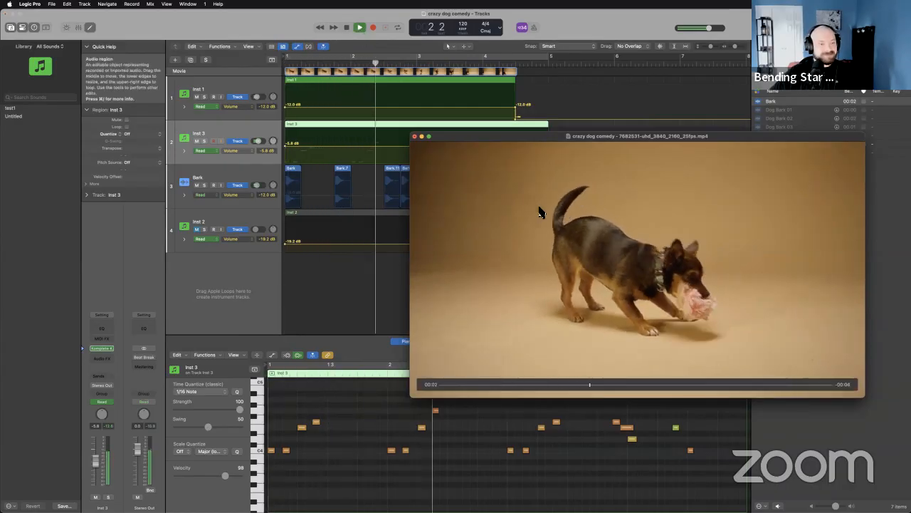
key(space)
- Mute the Inst 1 track as well and replay the Inst 3 part with the barks
click(203, 94)
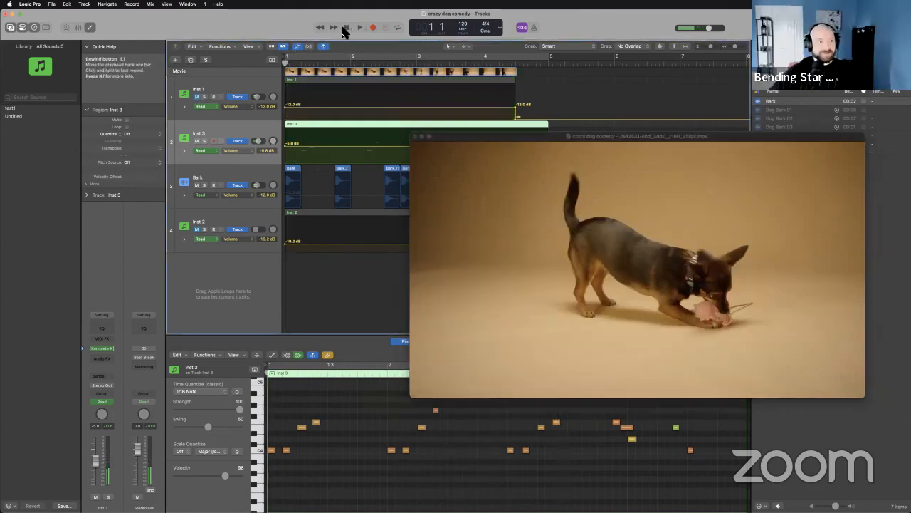
click(360, 28)
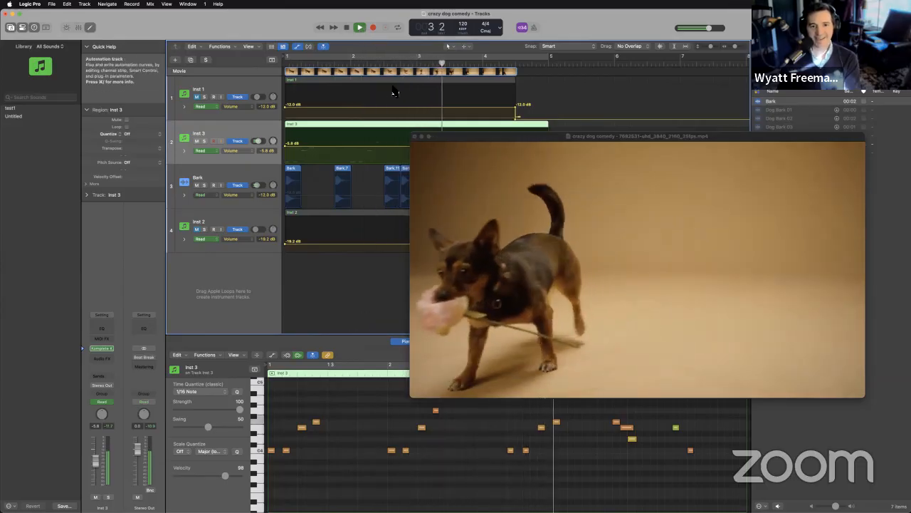
click(348, 28)
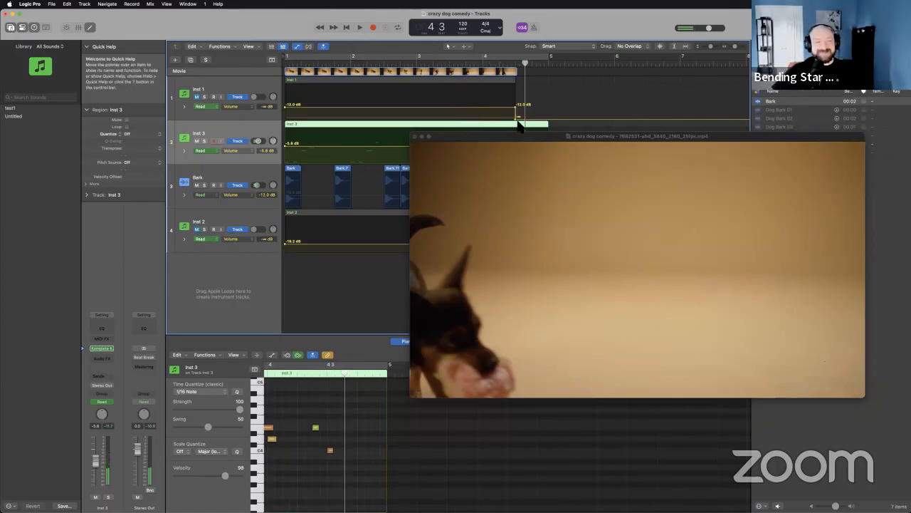
- Move the movie window clear of the tracks and limit the loop library to the iLife Sound Effects pack
drag(520, 136, 423, 267)
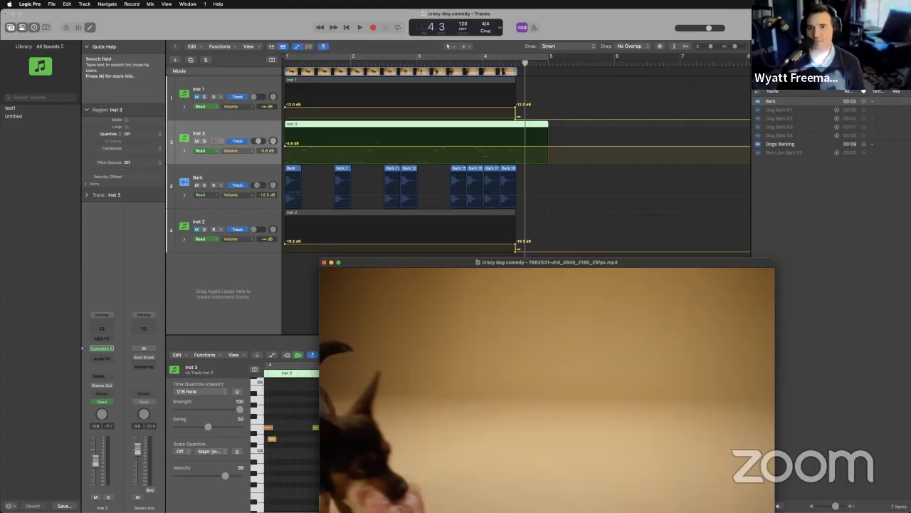
click(852, 47)
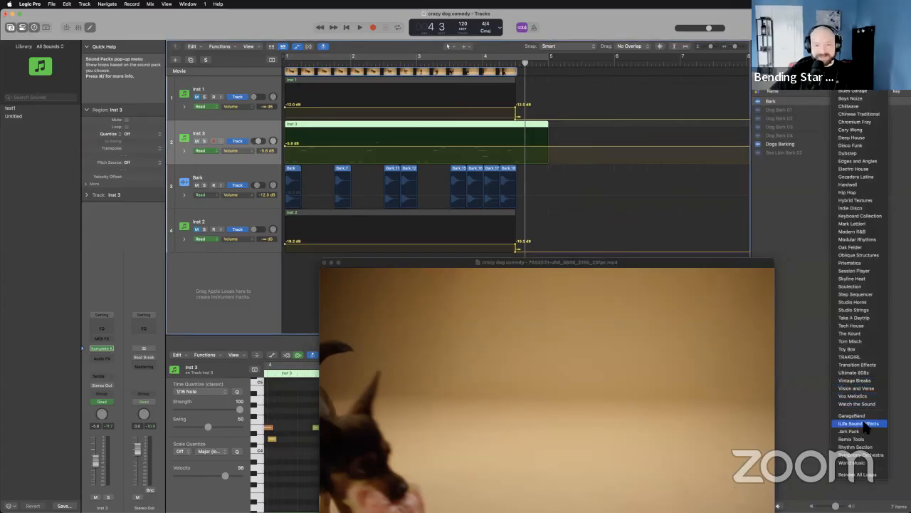
click(864, 424)
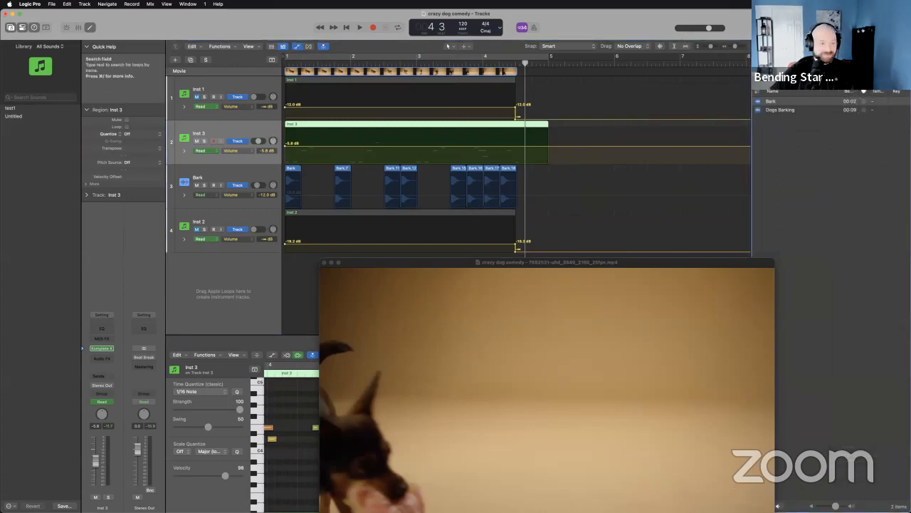
- Browse the full list of iLife Sound Effects loops, keeping the movie window away from the list
scroll(811, 185, down, 10)
drag(663, 235, 598, 186)
scroll(837, 244, down, 10)
scroll(837, 245, down, 15)
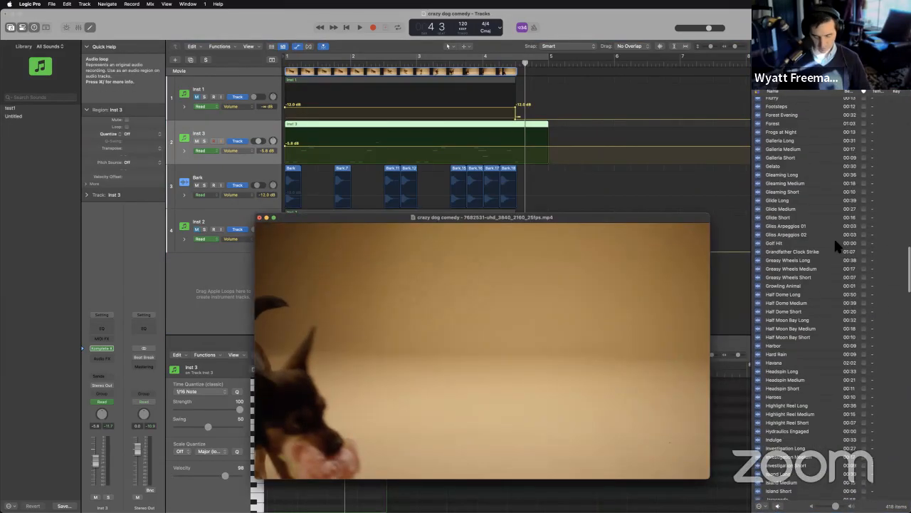
scroll(837, 245, down, 6)
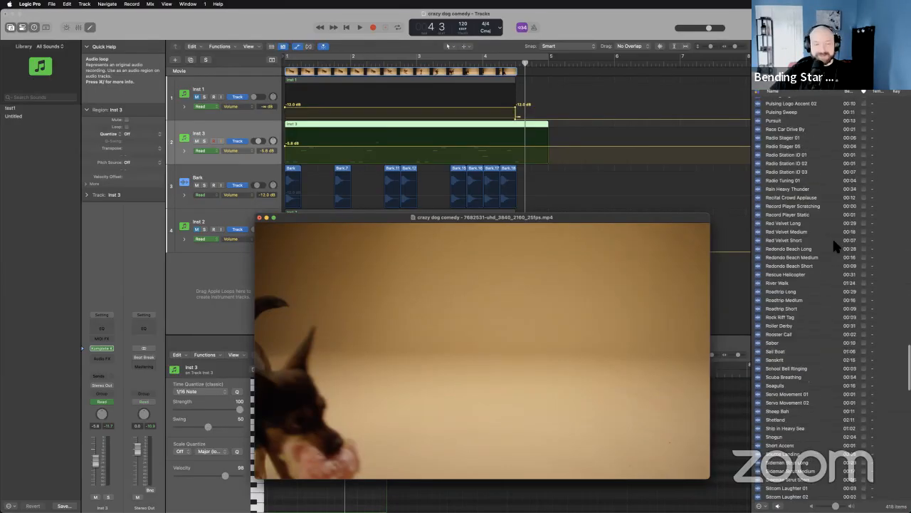
scroll(843, 245, up, 10)
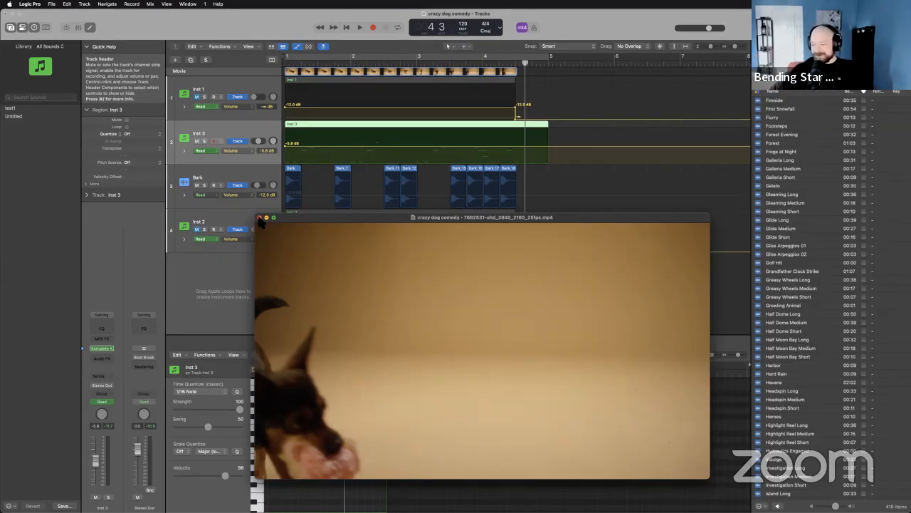
- Move the movie window below the tracks, hide the track automation and unmute the Inst 2 track
mouse_move(349, 239)
drag(435, 283, 563, 329)
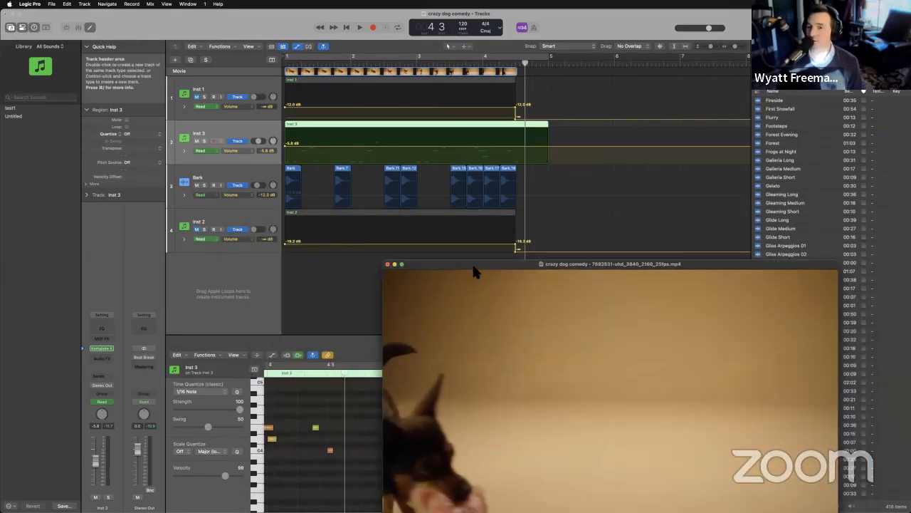
click(297, 46)
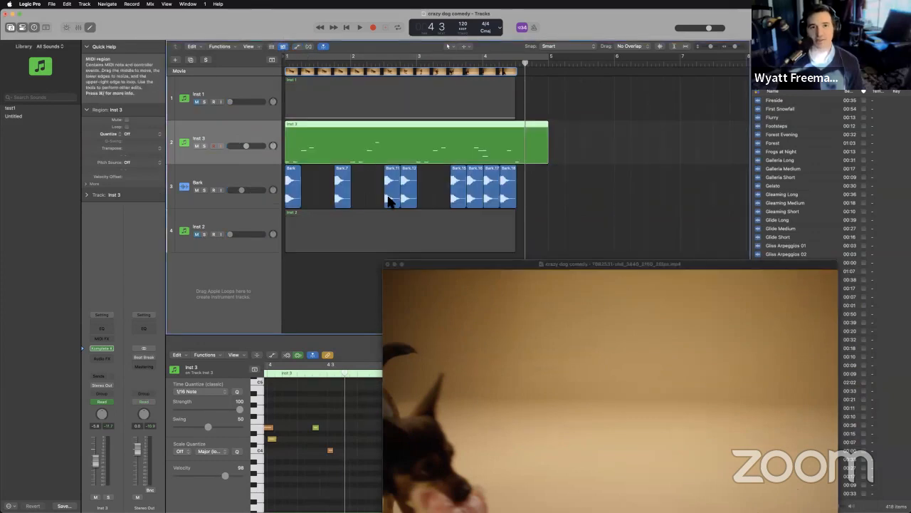
click(198, 235)
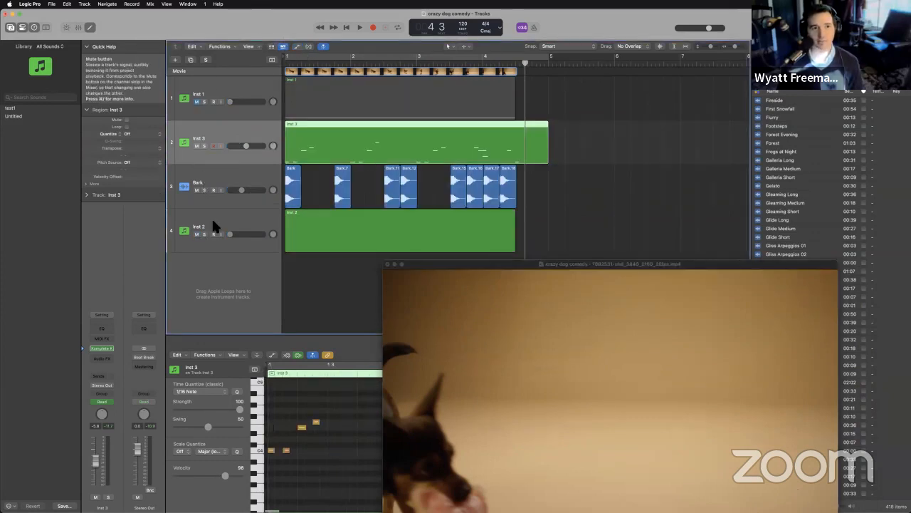
- Display a narrow Live Loops grid beside the tracks with automation visible, and move the movie window clear of the note editor
click(283, 46)
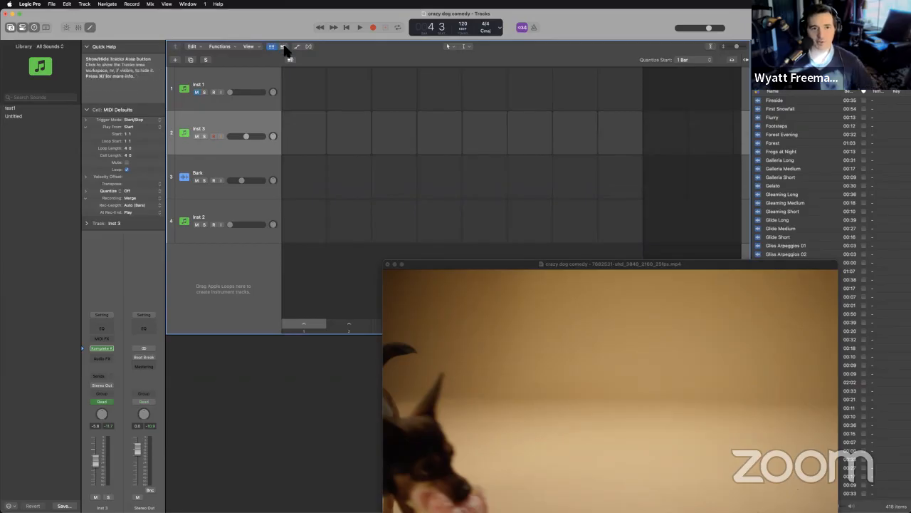
click(283, 46)
click(297, 46)
drag(516, 98, 329, 98)
drag(456, 269, 436, 150)
click(393, 395)
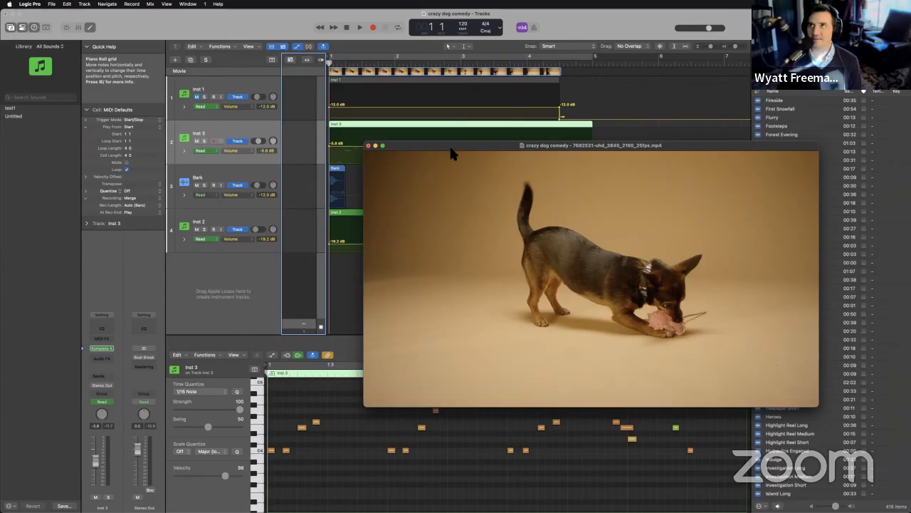
- Mute the Bark track and unmute the Inst 1 track, keeping the movie window clear of the regions
drag(446, 177, 450, 122)
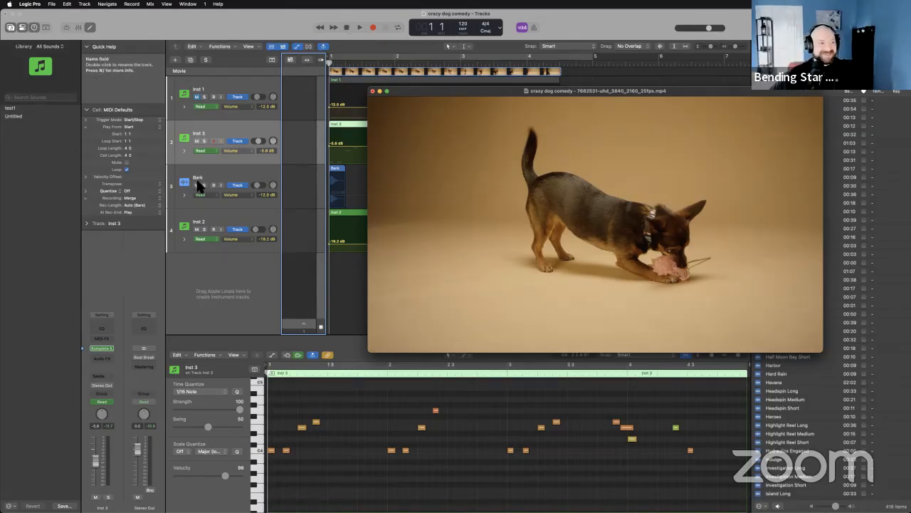
click(290, 141)
drag(397, 102, 446, 151)
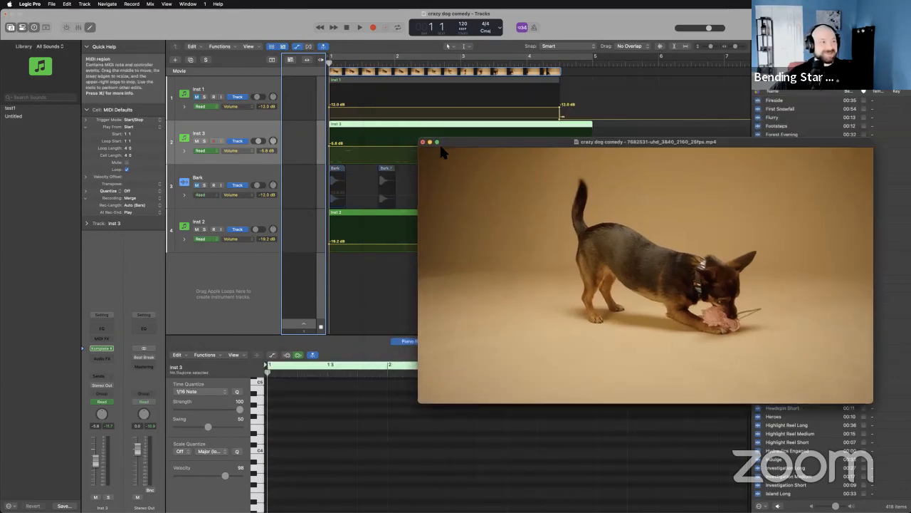
click(195, 93)
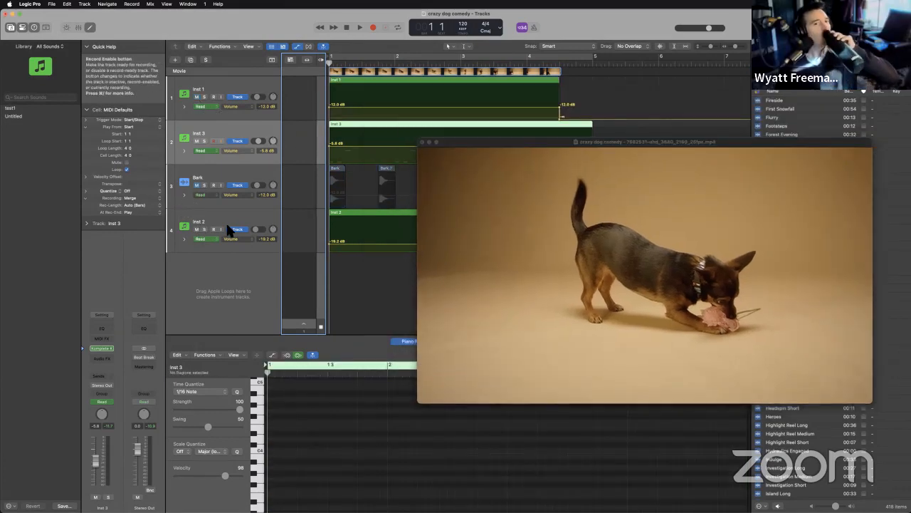
- Play the three instrument parts from the beginning without the barks, return to the start and unmute the Bark track
click(358, 27)
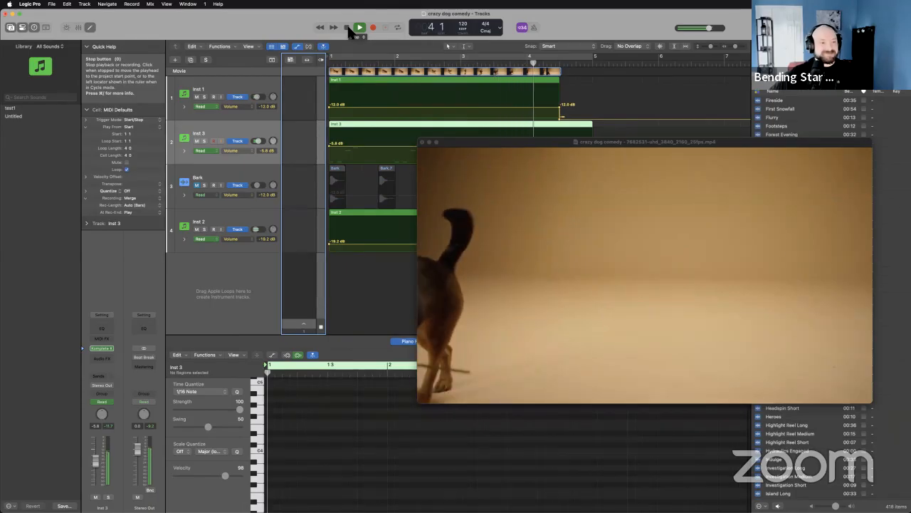
click(348, 28)
click(349, 27)
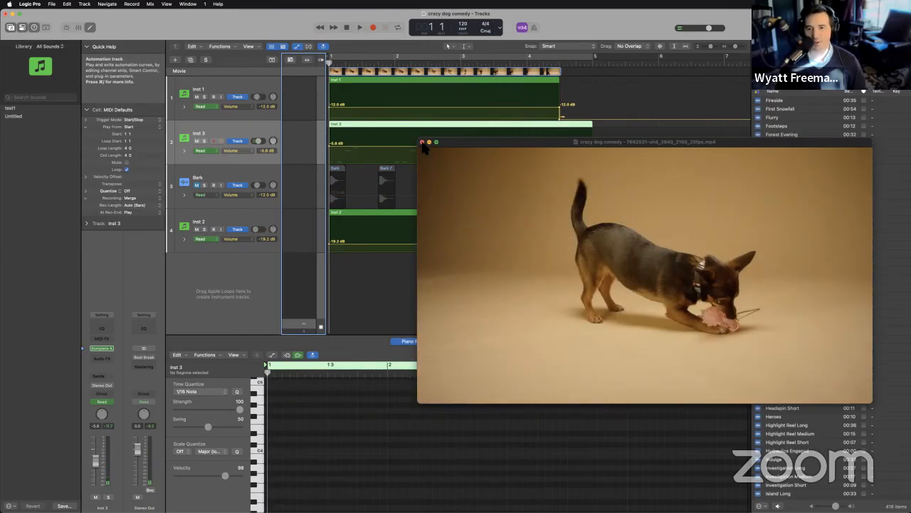
click(198, 186)
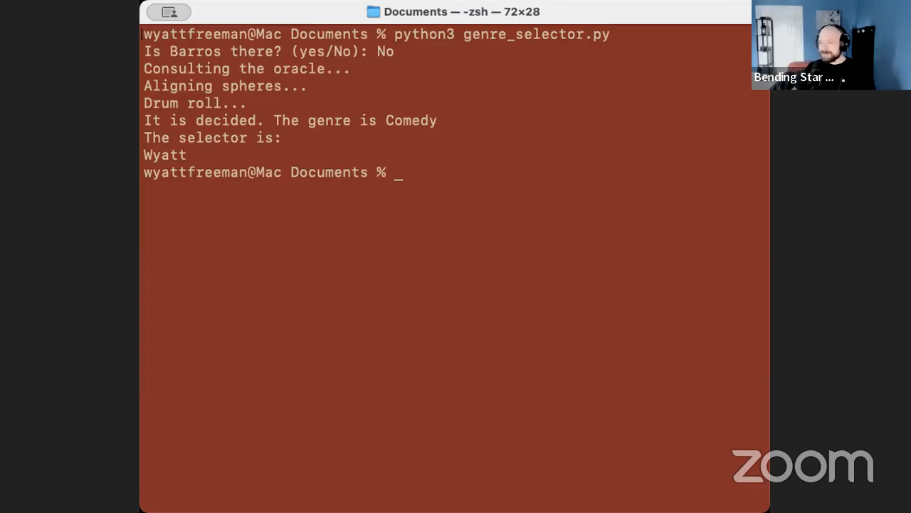
- Switch to the terminal and recall the python3 genre_selector.py command
key(Up)
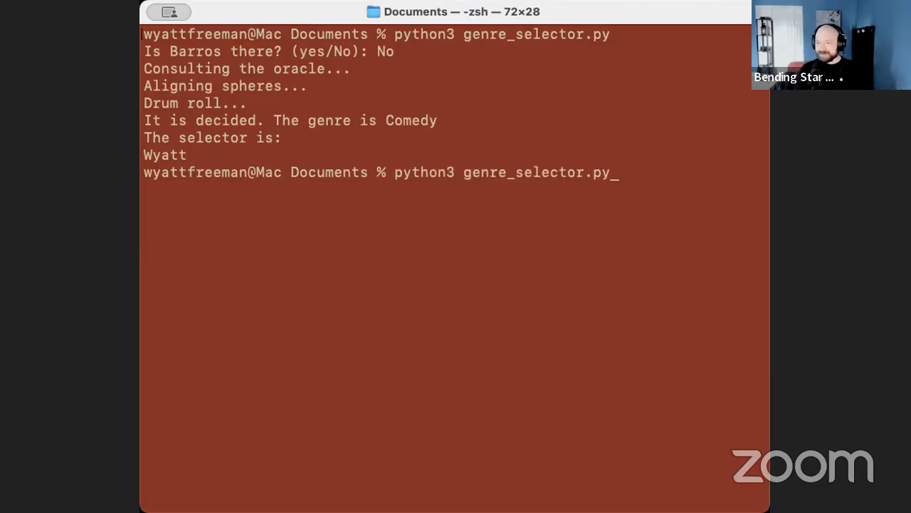
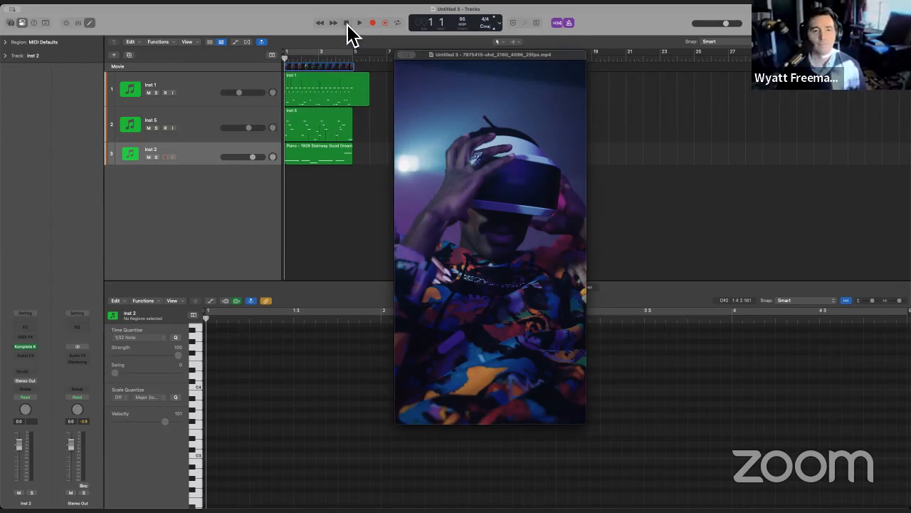
- Check the audio device settings and close them without changes
click(37, 5)
mouse_move(69, 32)
click(122, 30)
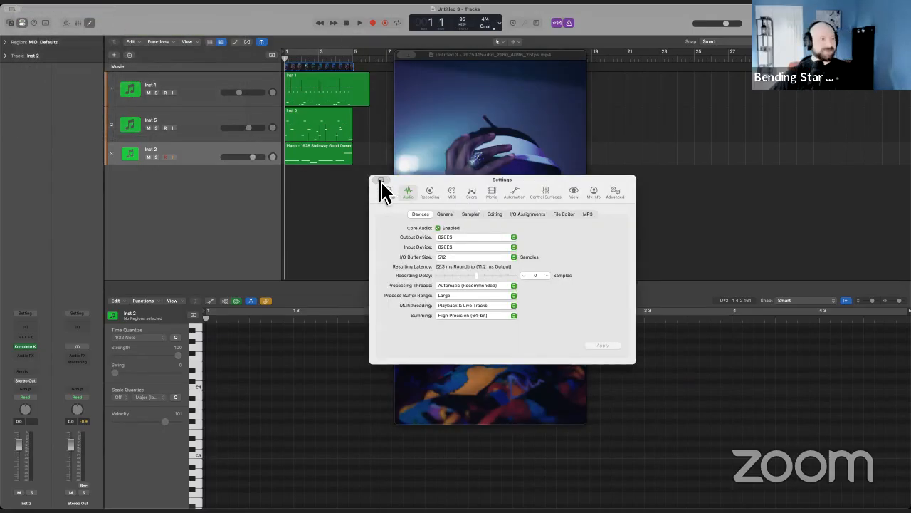
click(380, 180)
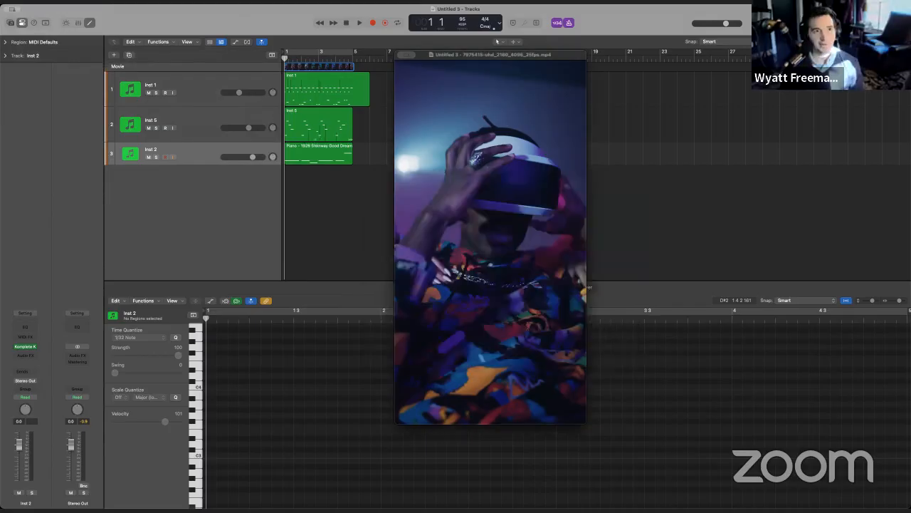
- Save the project as hiphop_11_2 in the Logic folder, organized as a package
click(57, 3)
click(73, 72)
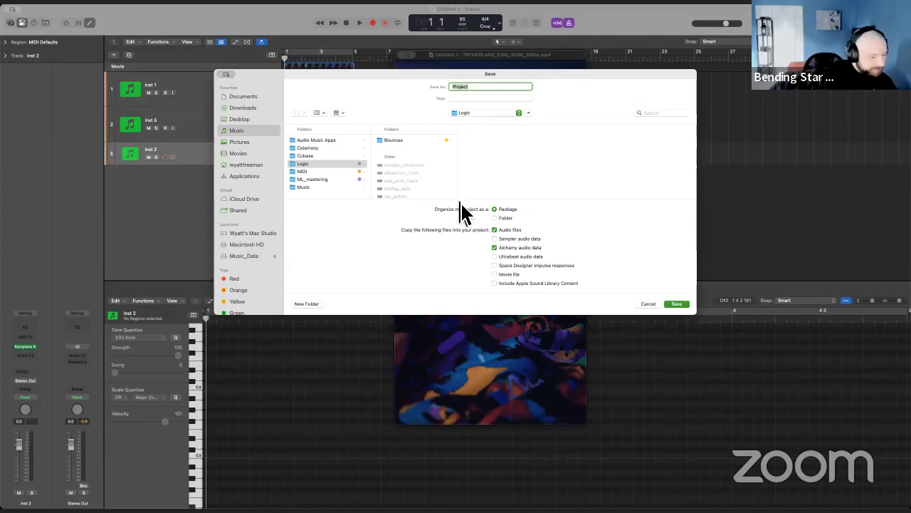
key(BackSpace)
text(hiphop_)
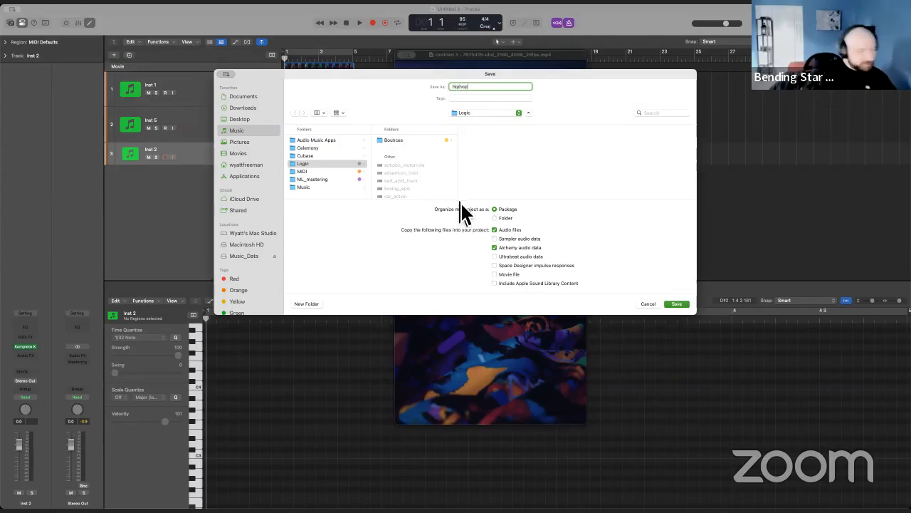
text(11)
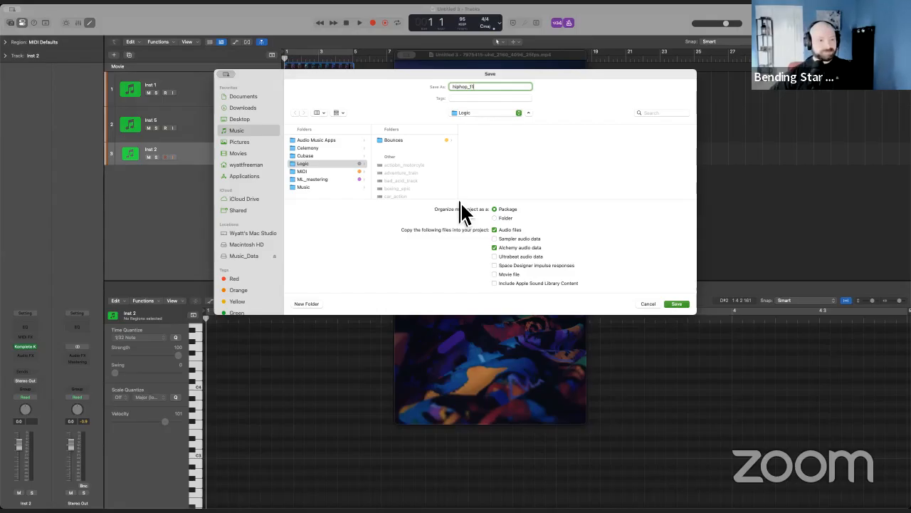
text(_2)
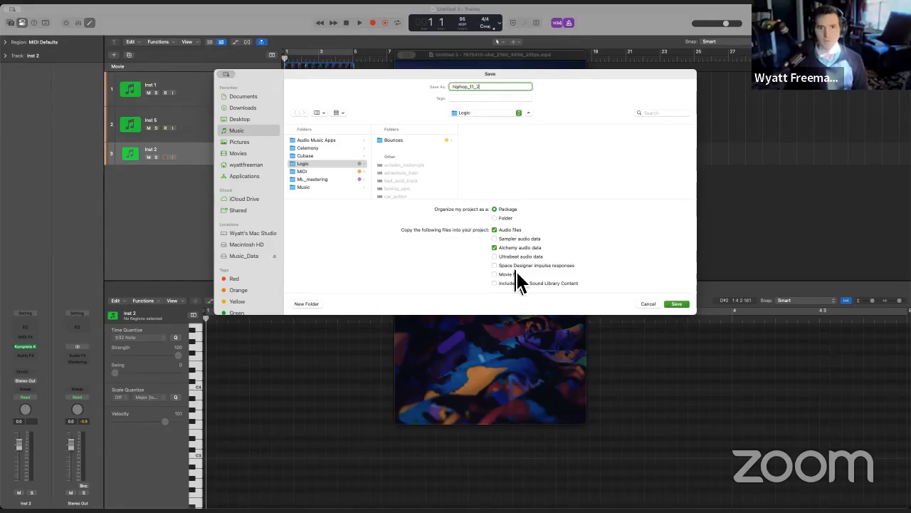
click(677, 304)
mouse_move(438, 106)
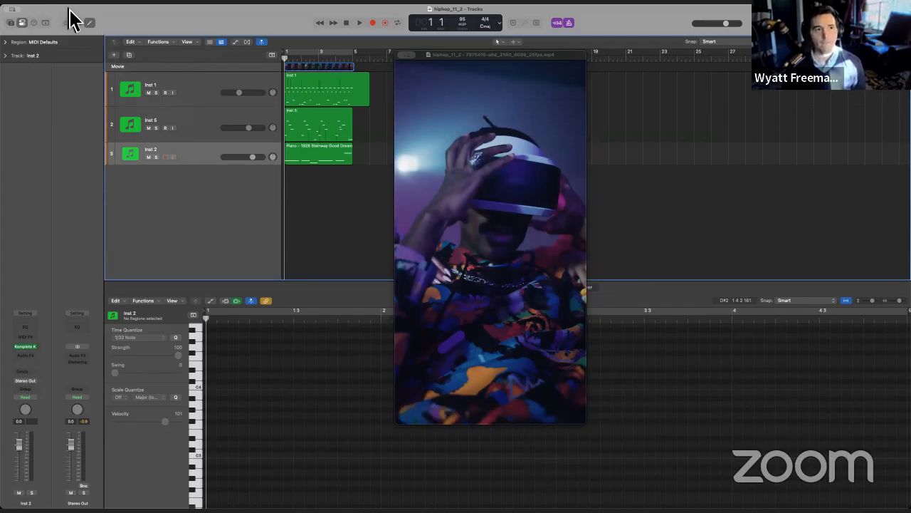
- Set the audio output and input devices to ZoomAudioDevice, apply the change and close the settings
click(43, 4)
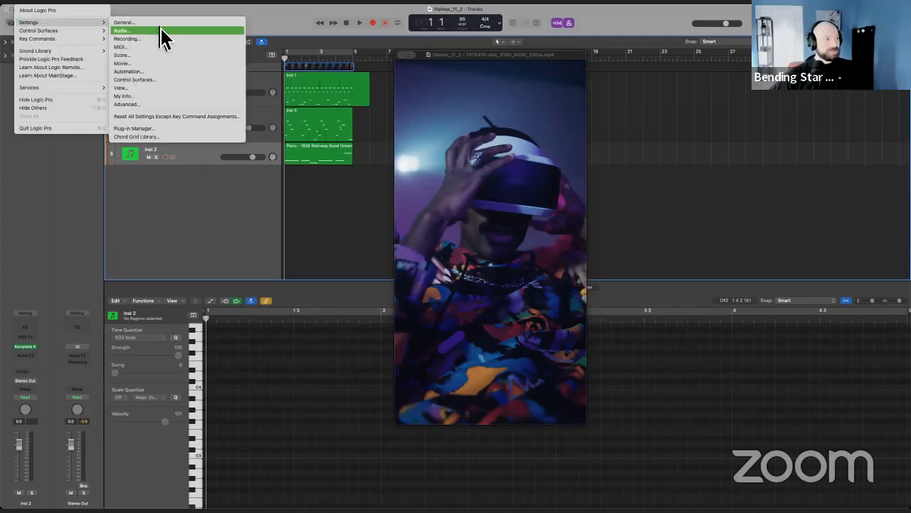
click(163, 31)
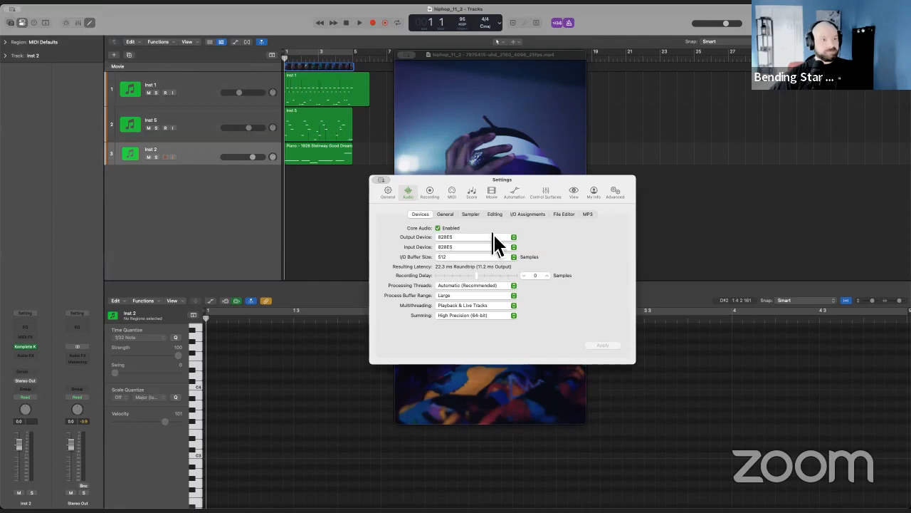
click(491, 237)
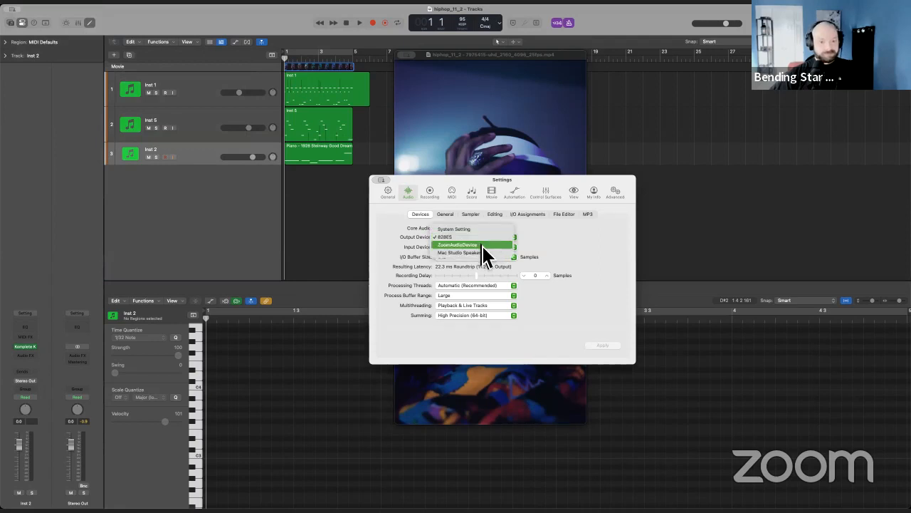
click(480, 246)
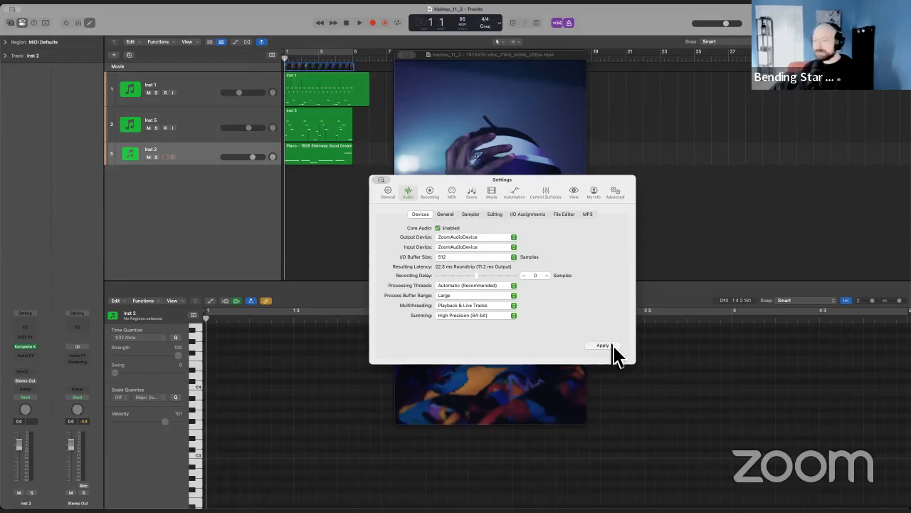
click(611, 346)
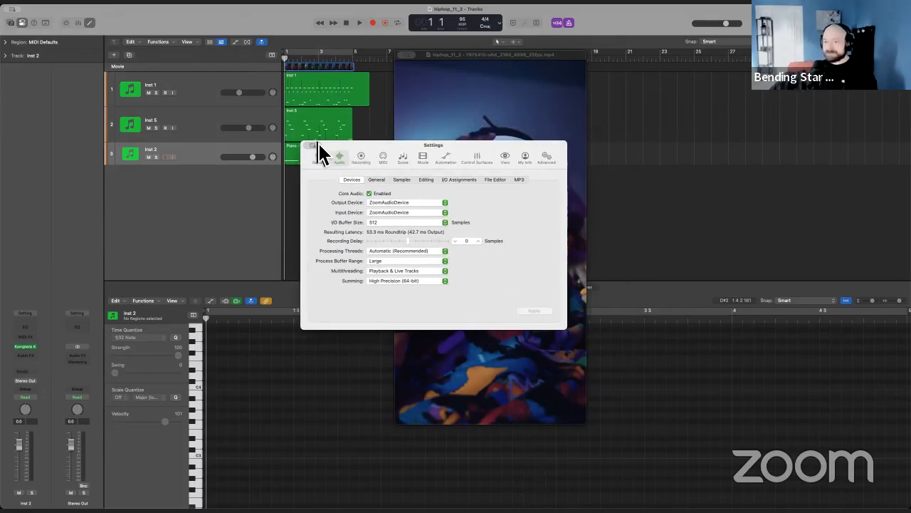
key(super+w)
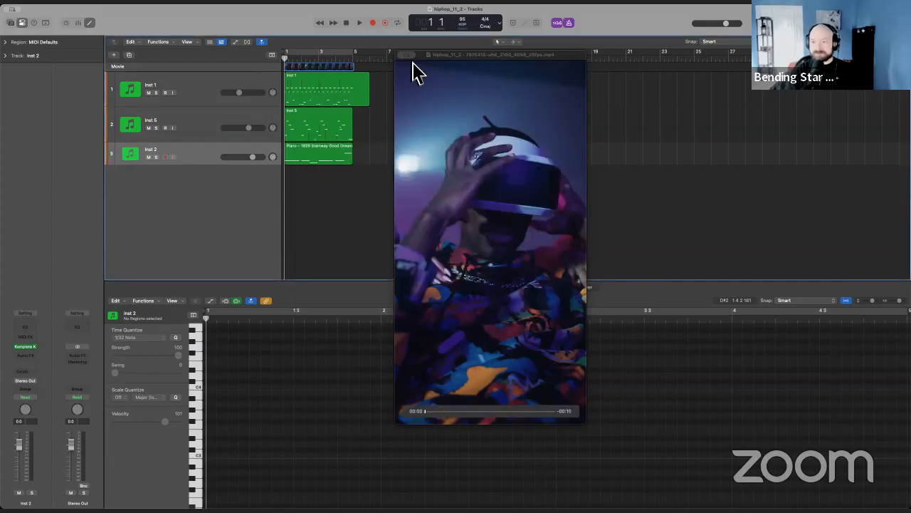
- Shift the movie window slightly and play the project from the beginning alongside the video
click(353, 22)
drag(470, 57, 456, 58)
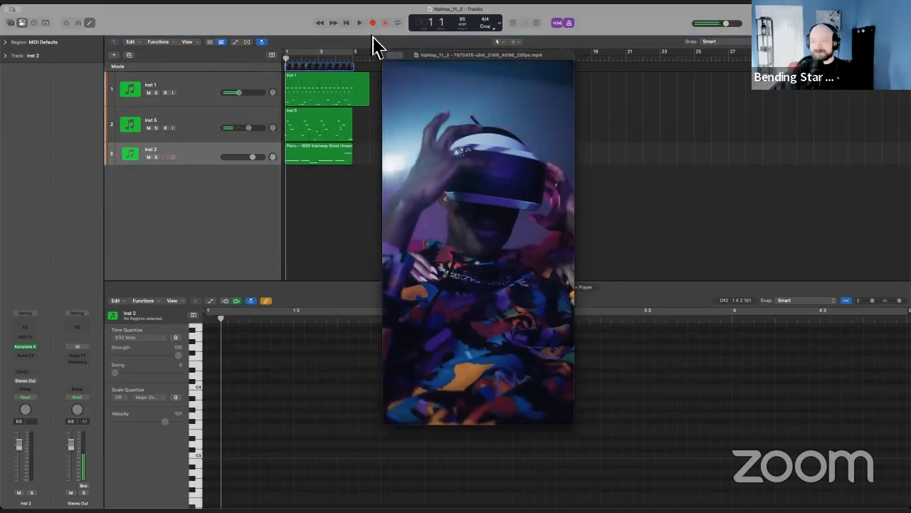
click(348, 23)
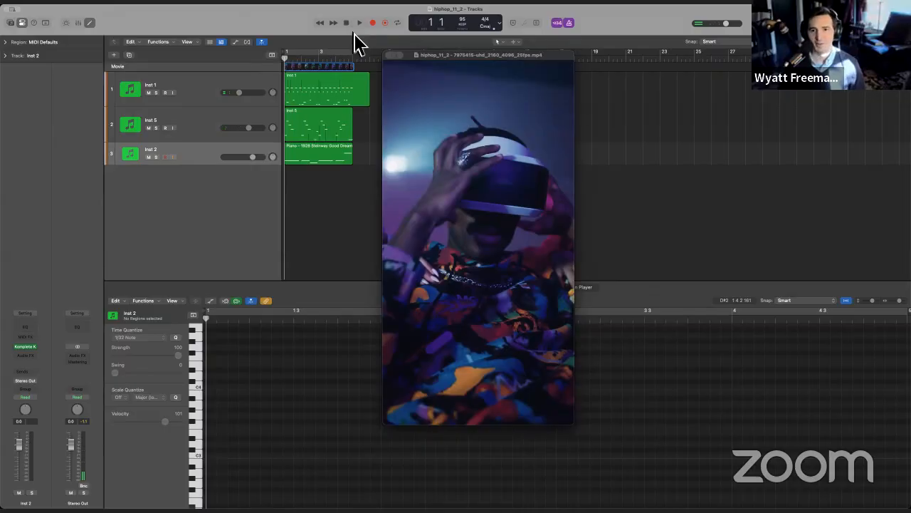
key(space)
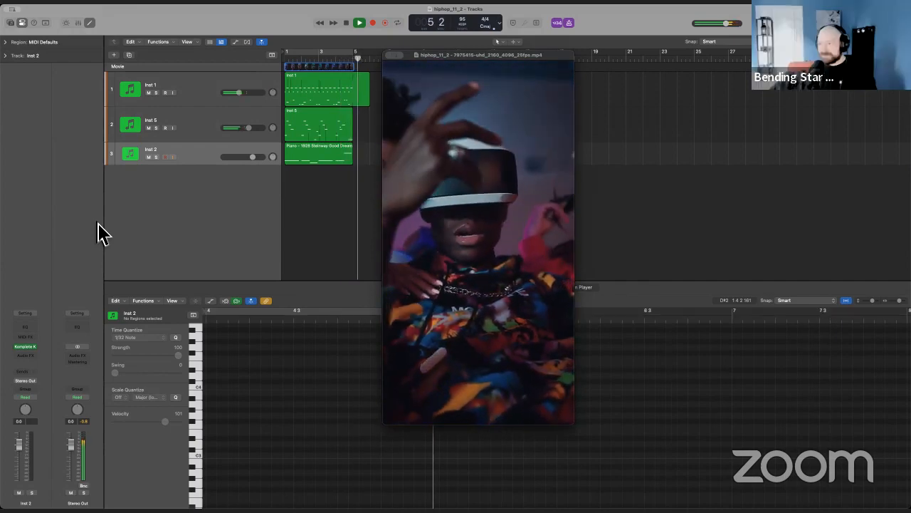
key(space)
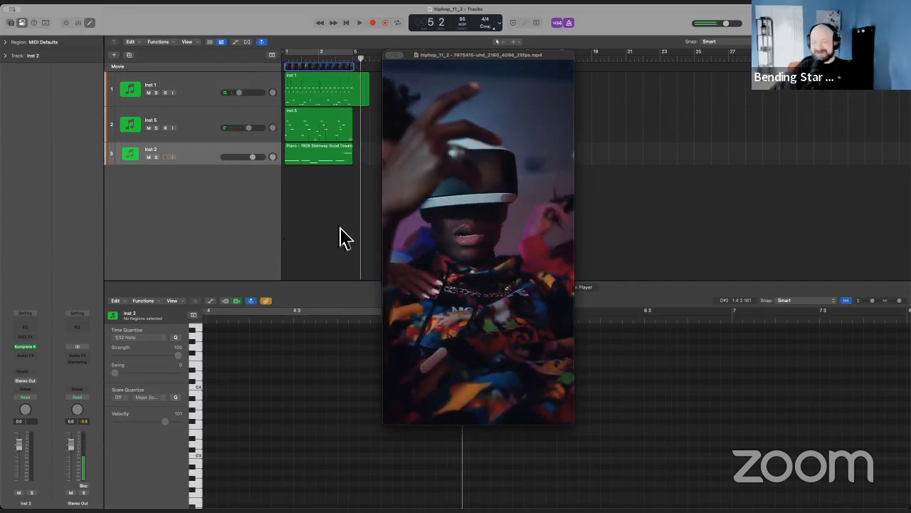
- Turn off the metronome click and replay the project from the beginning with the movie
click(570, 24)
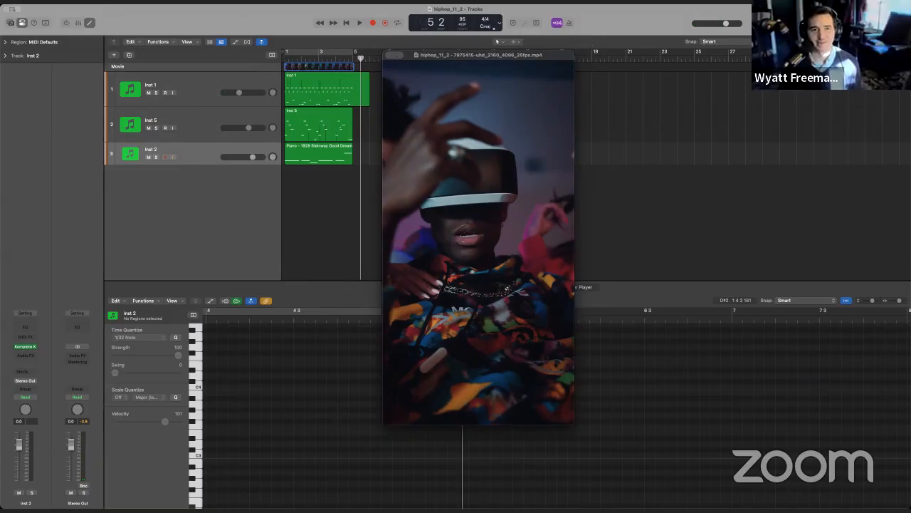
click(347, 22)
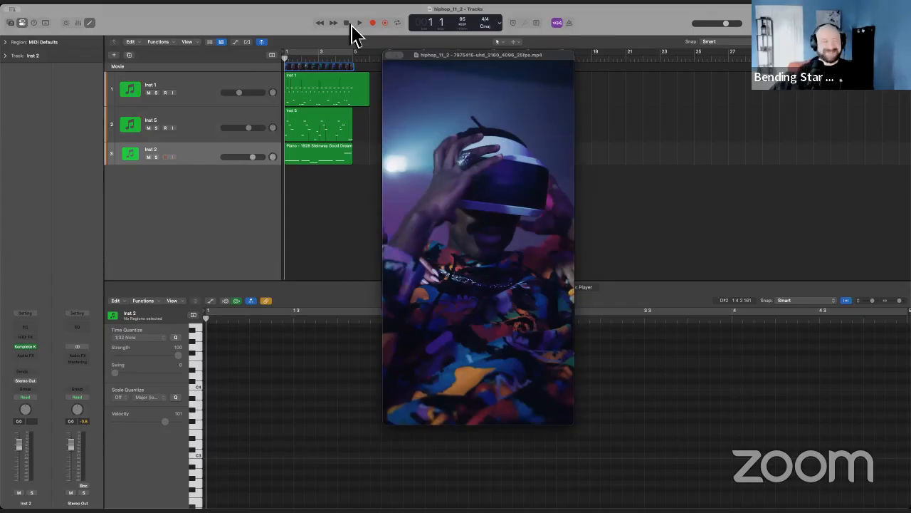
key(space)
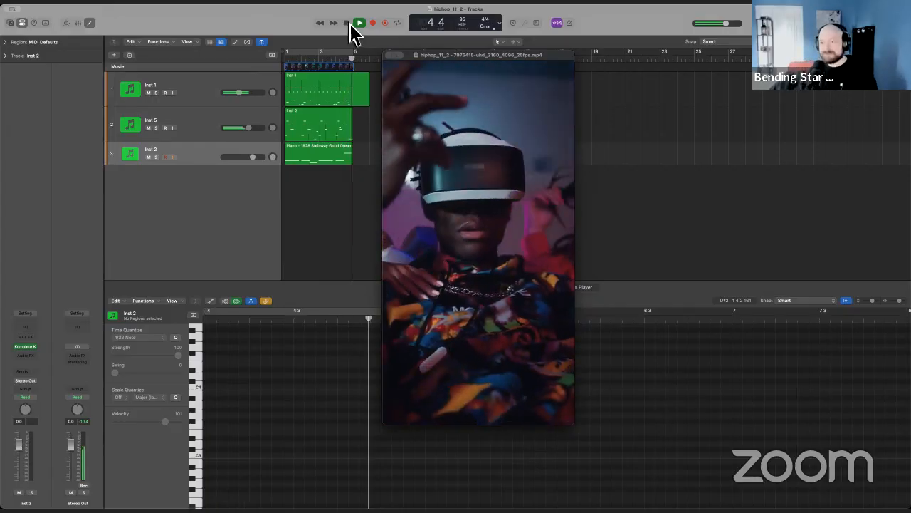
click(347, 22)
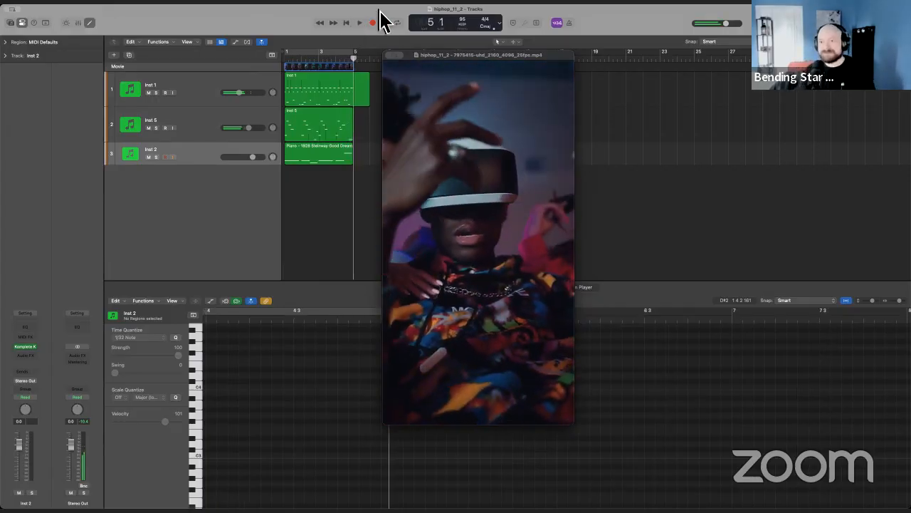
- Select the Inst 2 piano region and the Inst 5 region to examine their notes in the Piano Roll
click(310, 162)
click(318, 141)
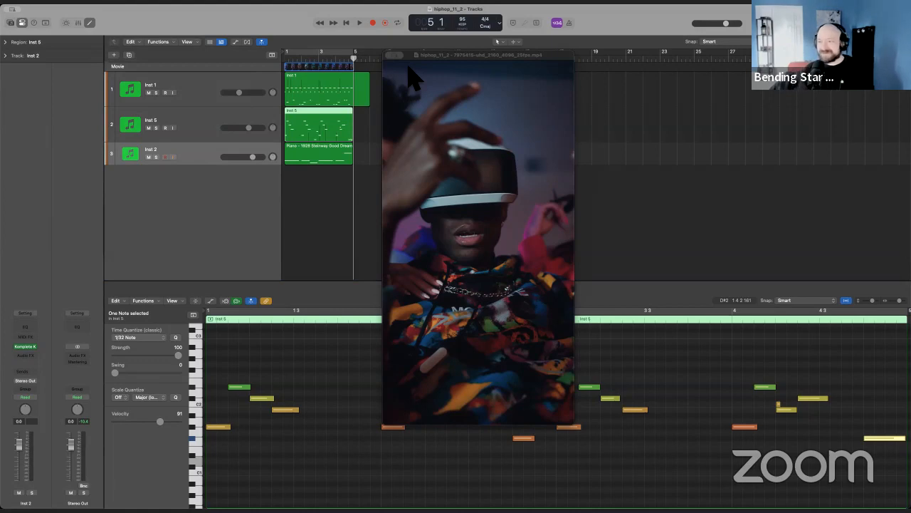
- Close the floating movie window, then open the Komplete Kontrol drum instrument on Inst 1 and place its window clear of the regions
click(390, 55)
click(243, 76)
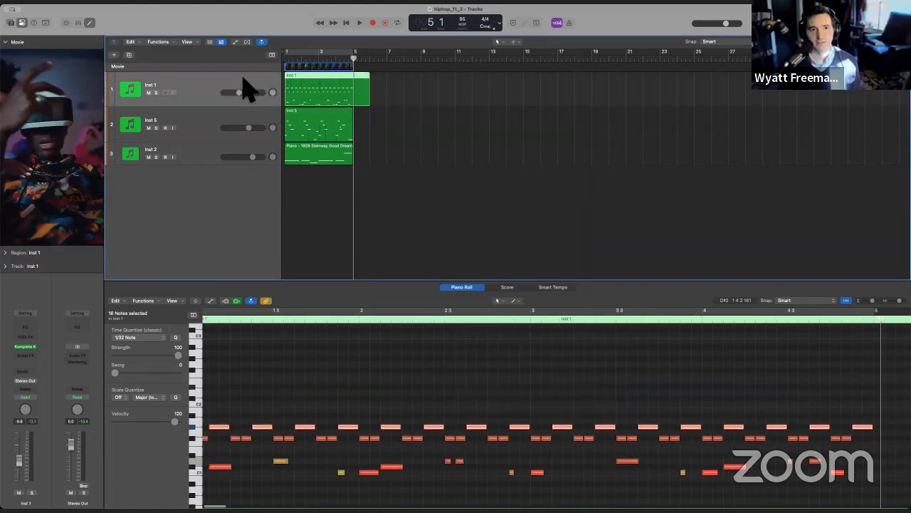
click(26, 347)
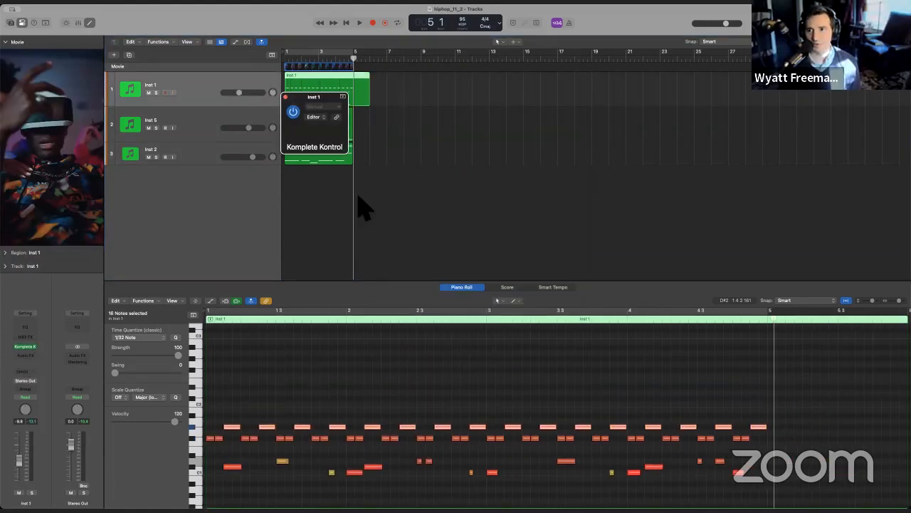
drag(454, 94, 530, 82)
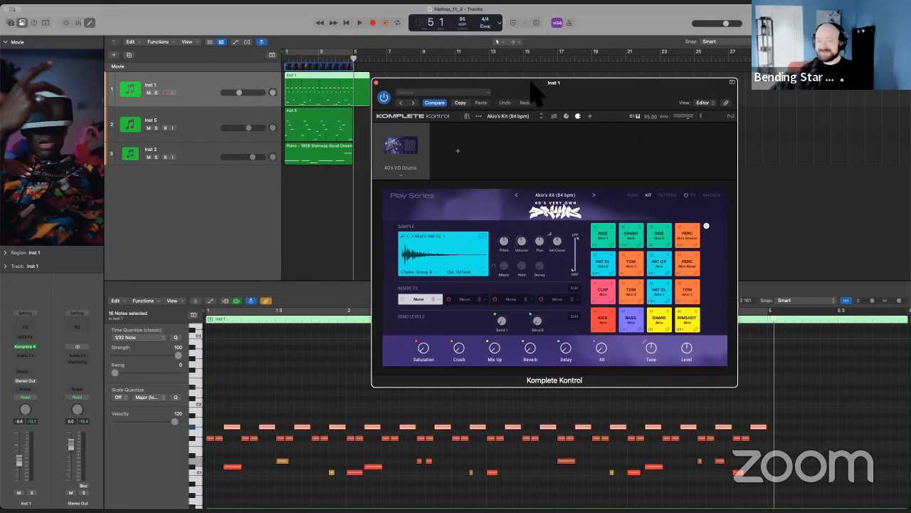
drag(473, 85, 550, 55)
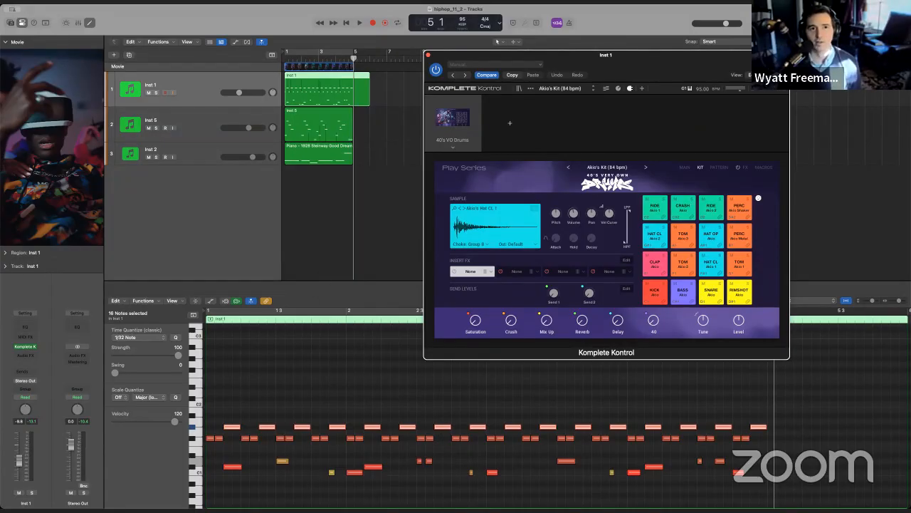
- Play the project from the beginning, solo Inst 1 during playback, and examine its drum notes in the Piano Roll
click(346, 22)
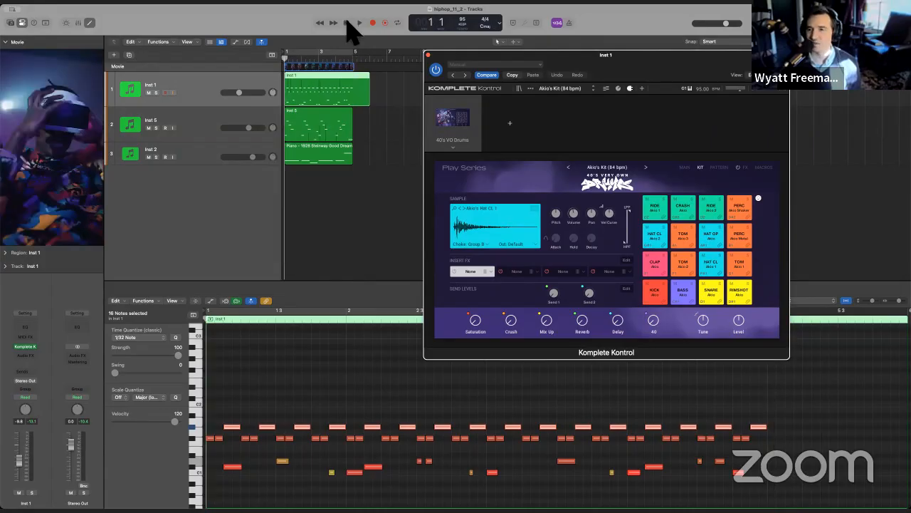
click(359, 22)
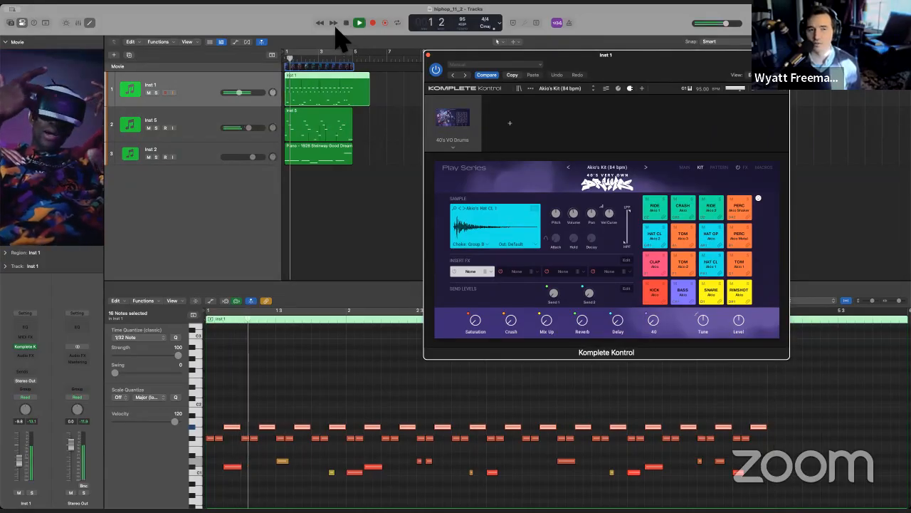
click(156, 93)
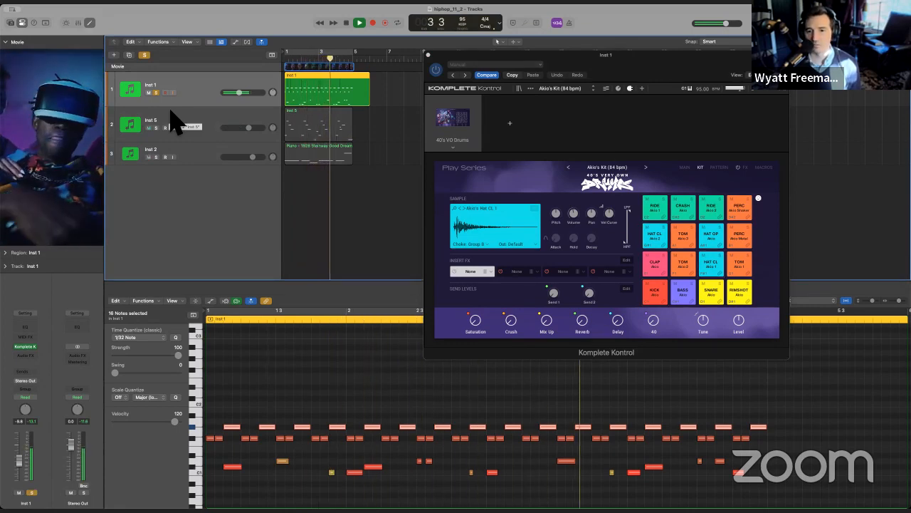
key(space)
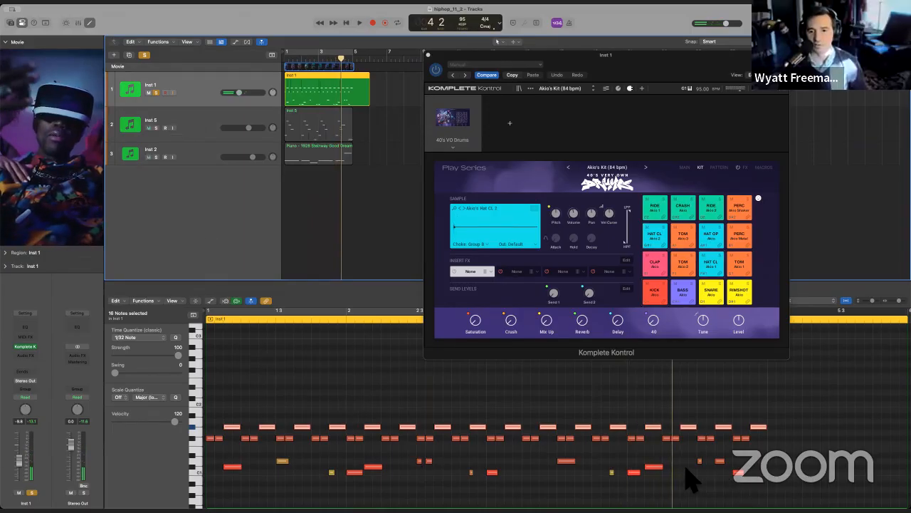
scroll(659, 467, down, 2)
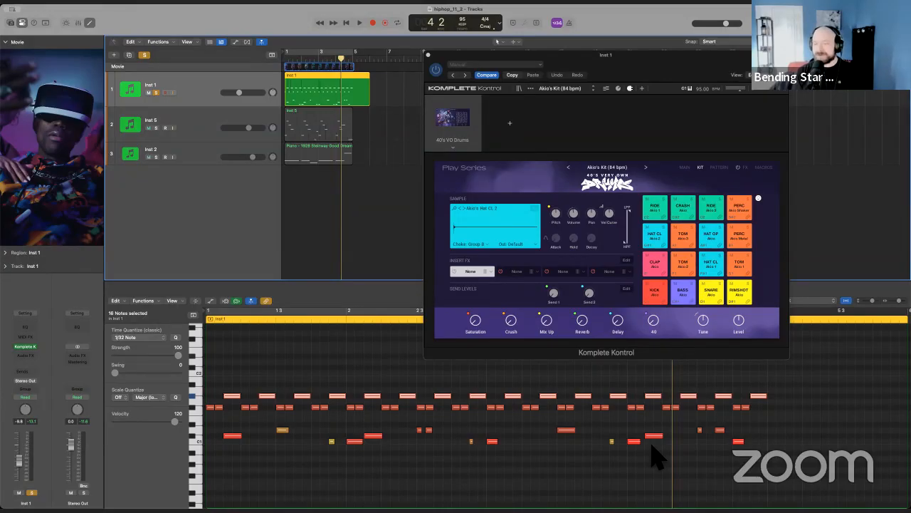
scroll(655, 456, right, 2)
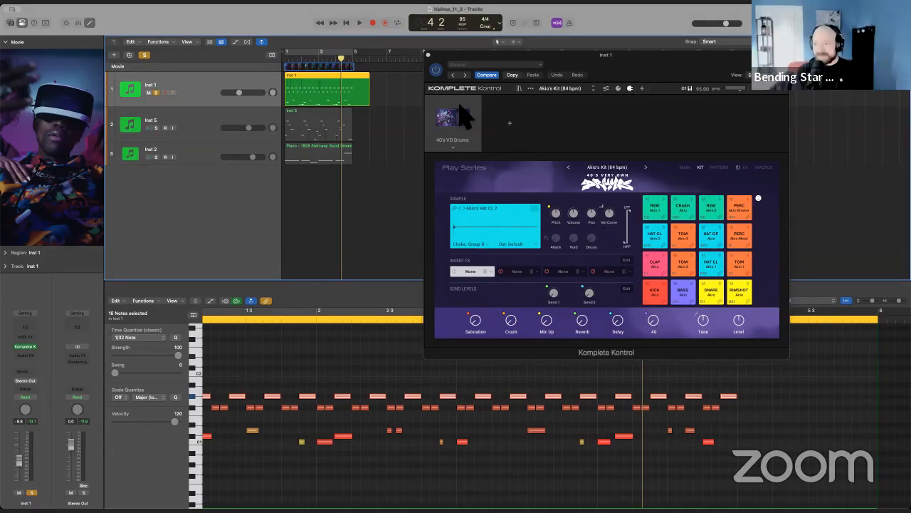
- Close the drum instrument window, return the playhead to the project start and turn off the solo on Inst 1
click(430, 57)
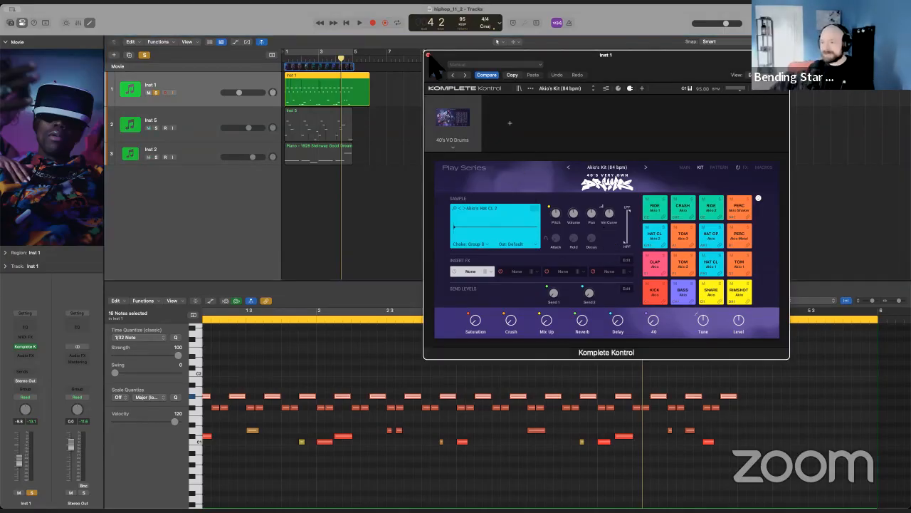
click(427, 55)
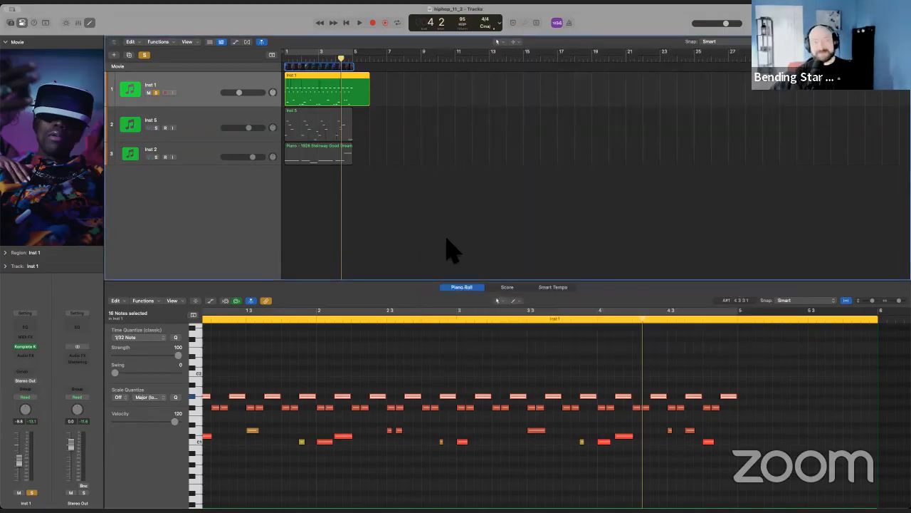
click(398, 237)
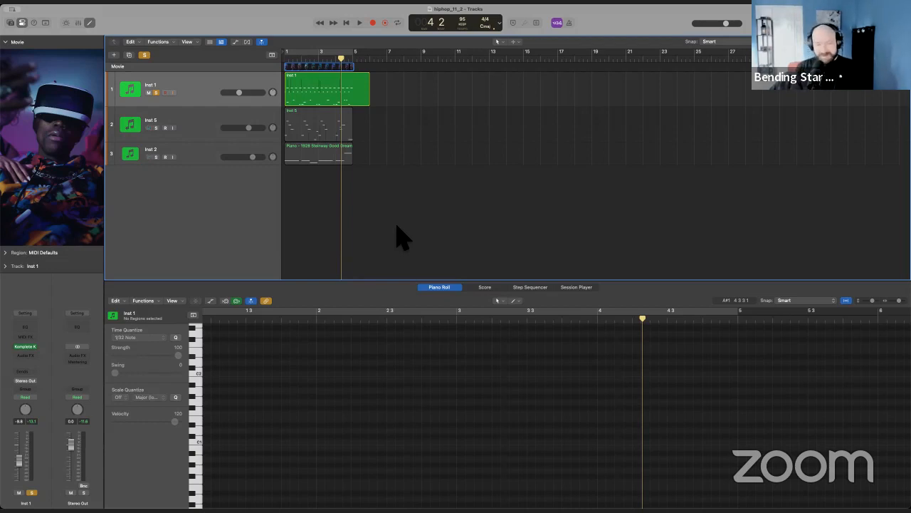
click(346, 22)
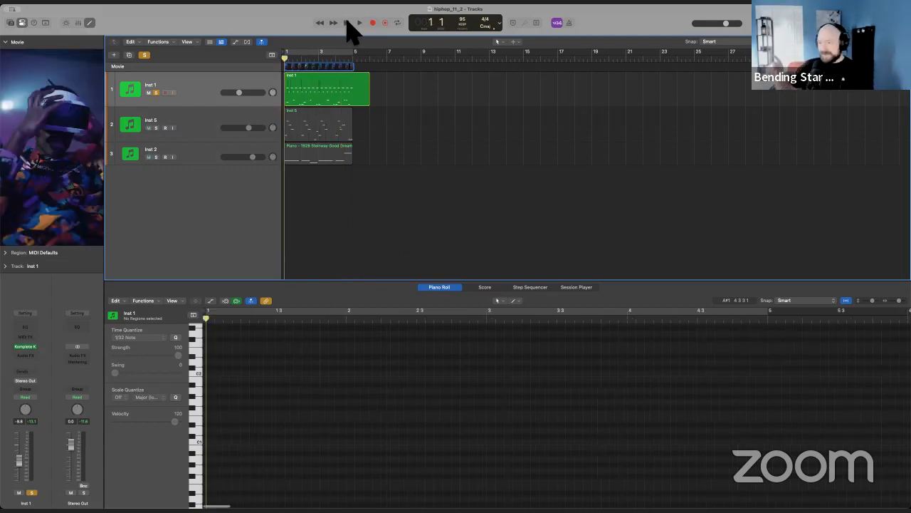
click(156, 93)
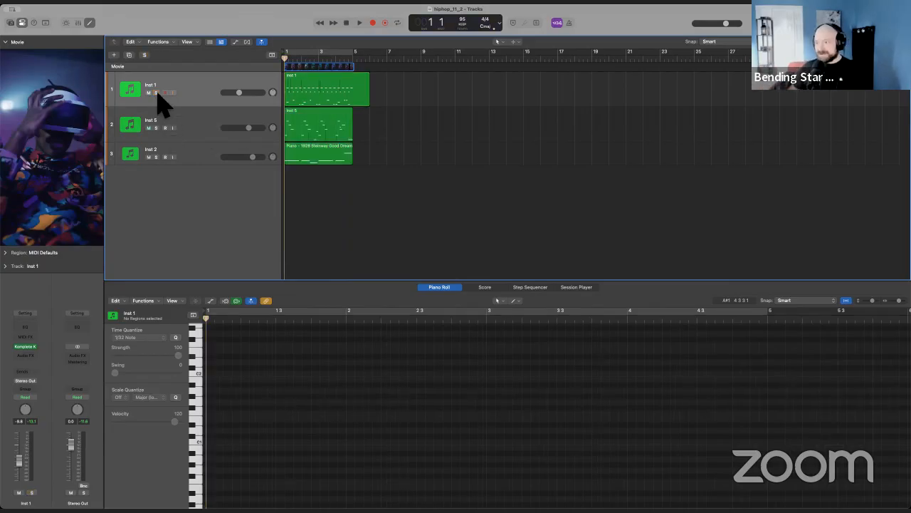
- Open Komplete Kontrol on the Inst 2 track and load the Pharlight instrument from its library
click(194, 161)
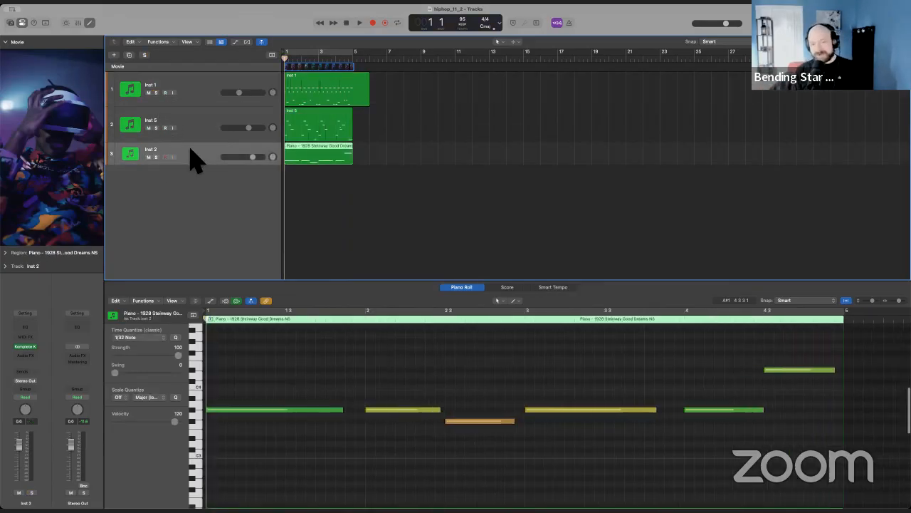
click(25, 347)
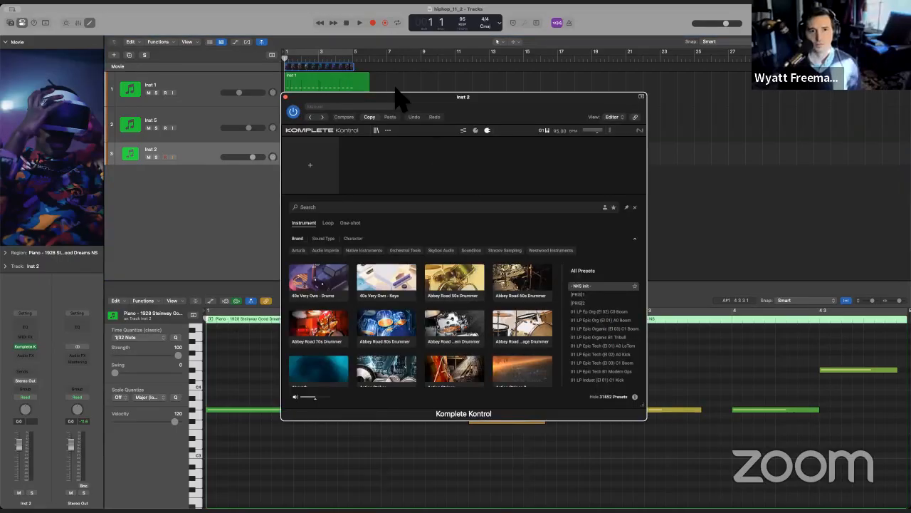
drag(491, 103, 513, 102)
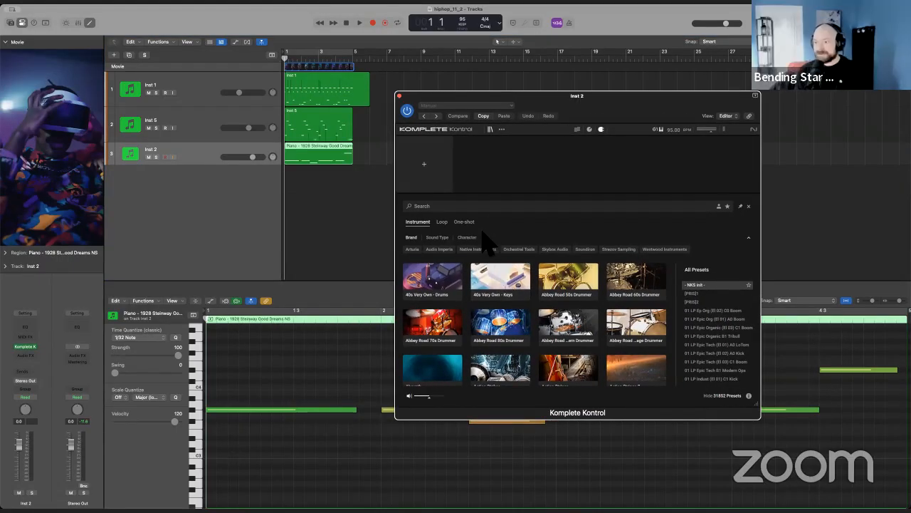
click(507, 248)
scroll(484, 296, up, 2)
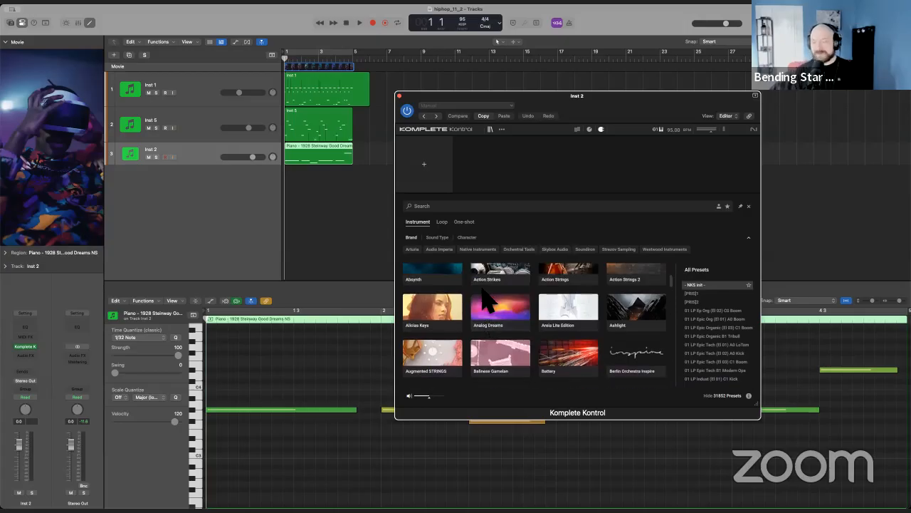
scroll(473, 294, down, 5)
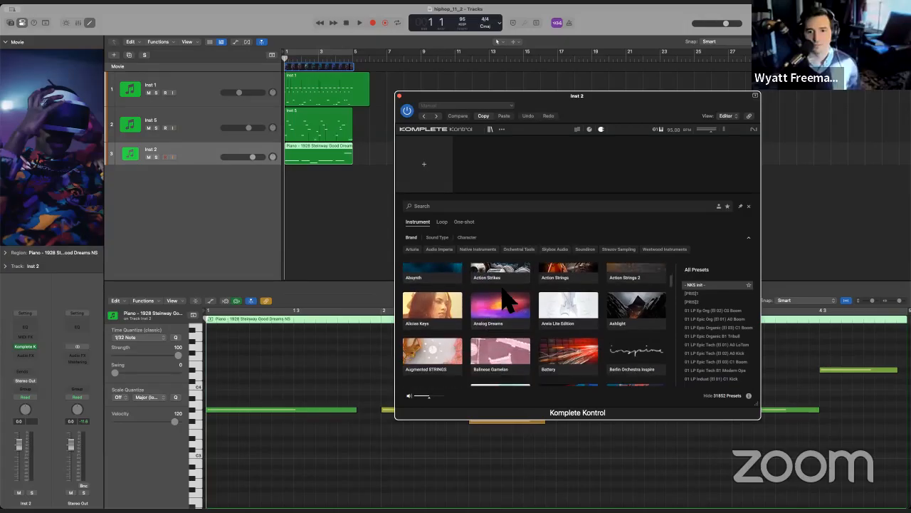
scroll(503, 291, down, 10)
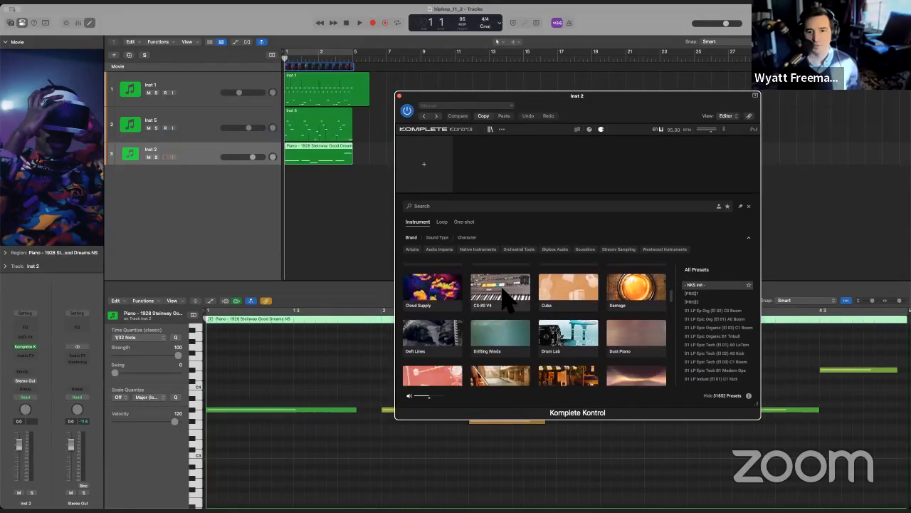
scroll(503, 293, down, 10)
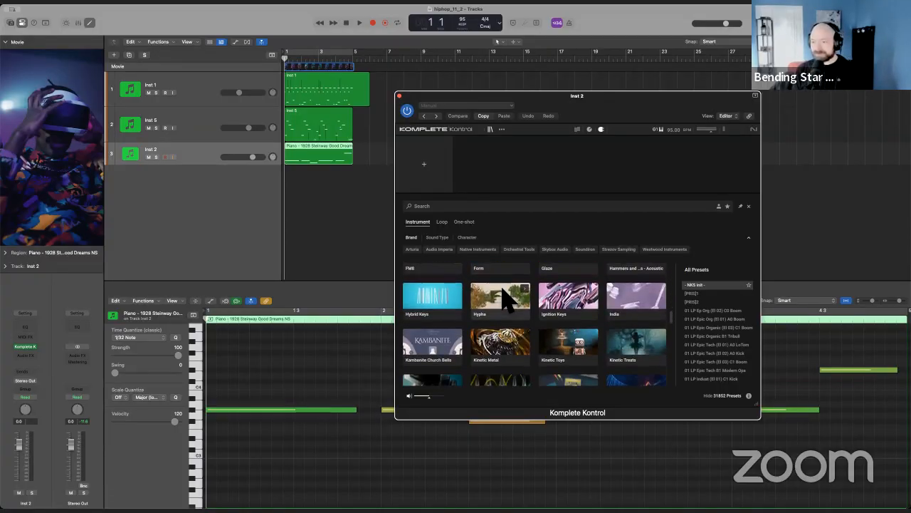
scroll(502, 299, down, 3)
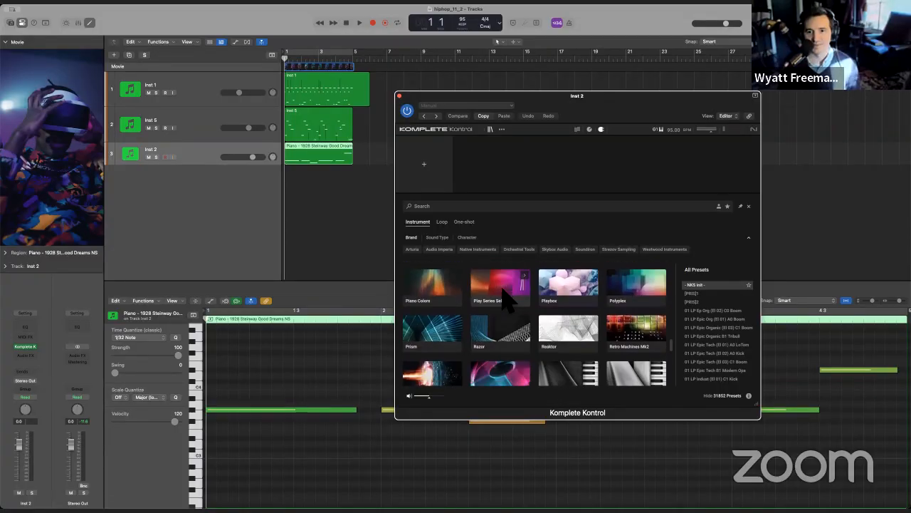
scroll(641, 299, up, 3)
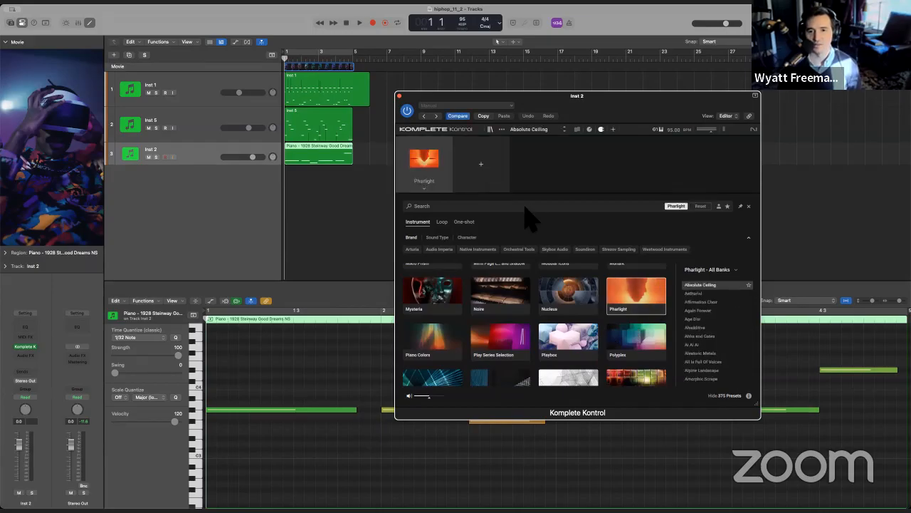
- Preview several Pharlight presets, including Again Forever and Ahadditive, and load Age D'or
click(697, 293)
click(703, 311)
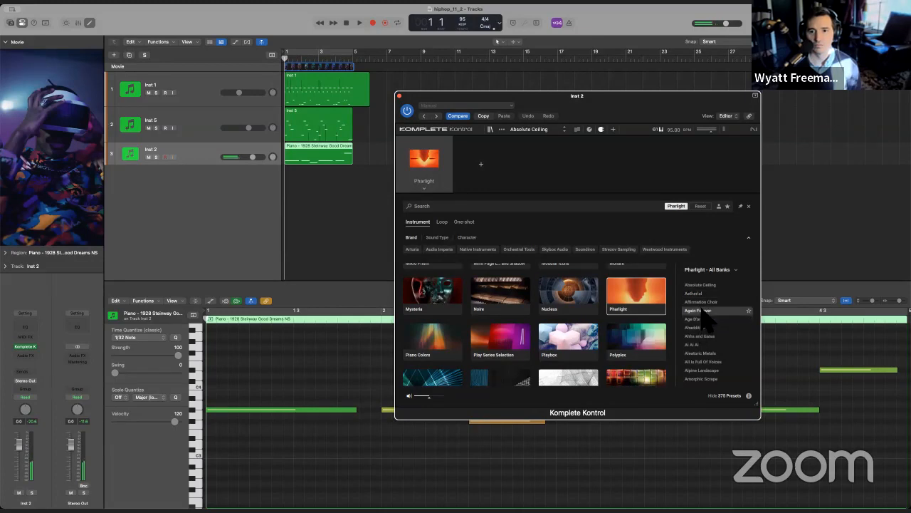
click(700, 320)
click(704, 327)
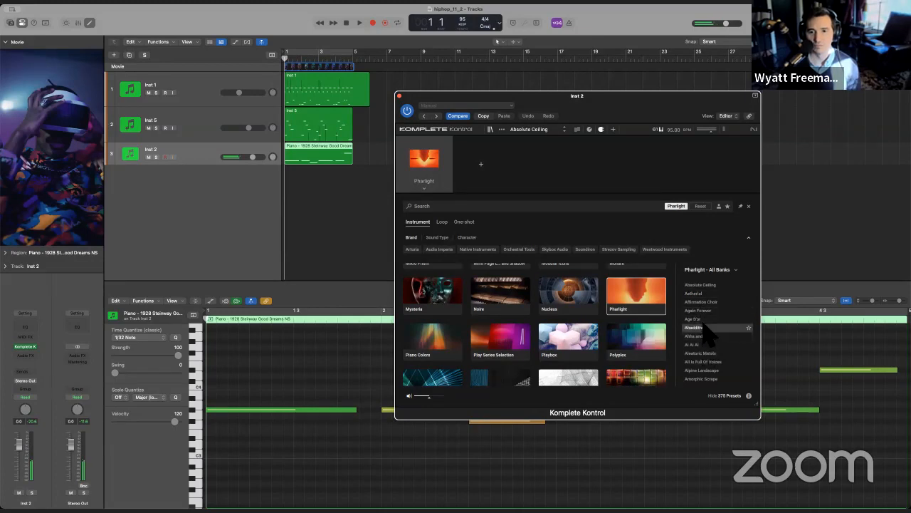
double_click(700, 320)
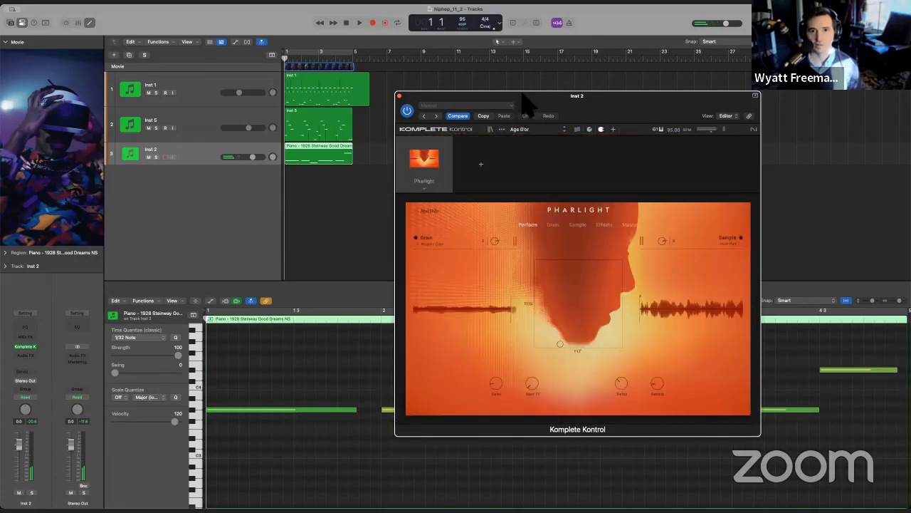
- Lower the Inst 2 track volume to about -11.2 dB and play the project with the Pharlight sound
drag(523, 92, 555, 88)
drag(241, 156, 237, 157)
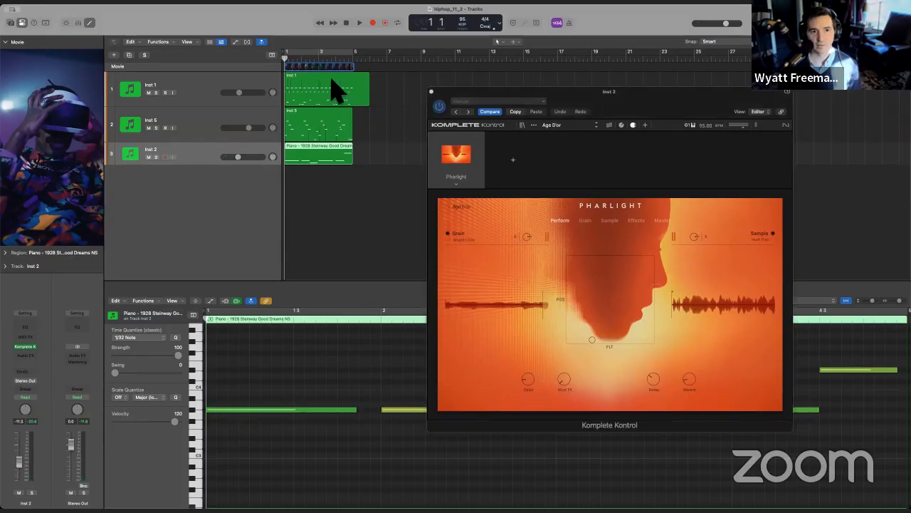
click(359, 22)
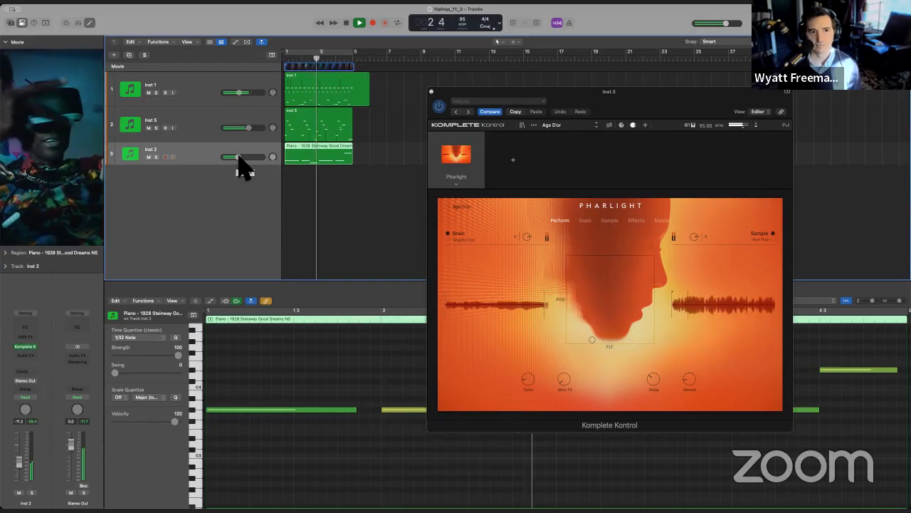
- Switch Pharlight to the Ahadditive preset, listen to it with the project, and close the instrument window
click(596, 127)
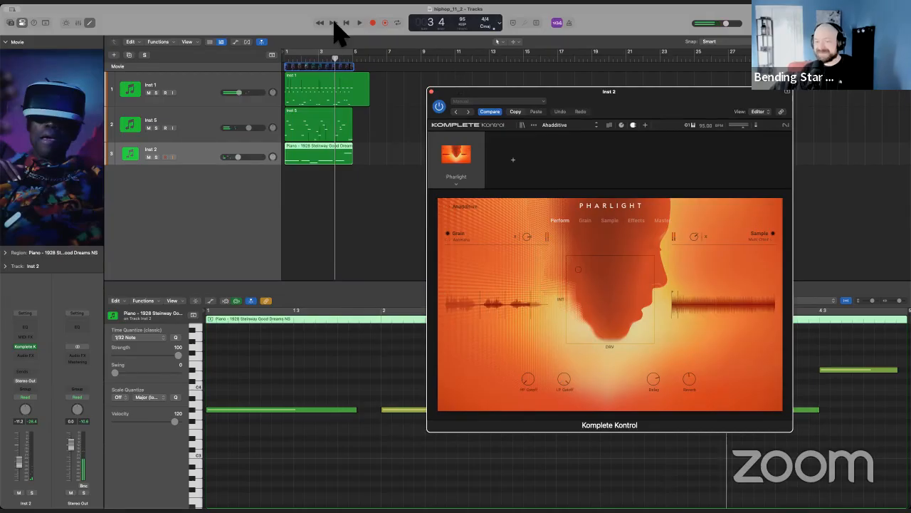
click(356, 24)
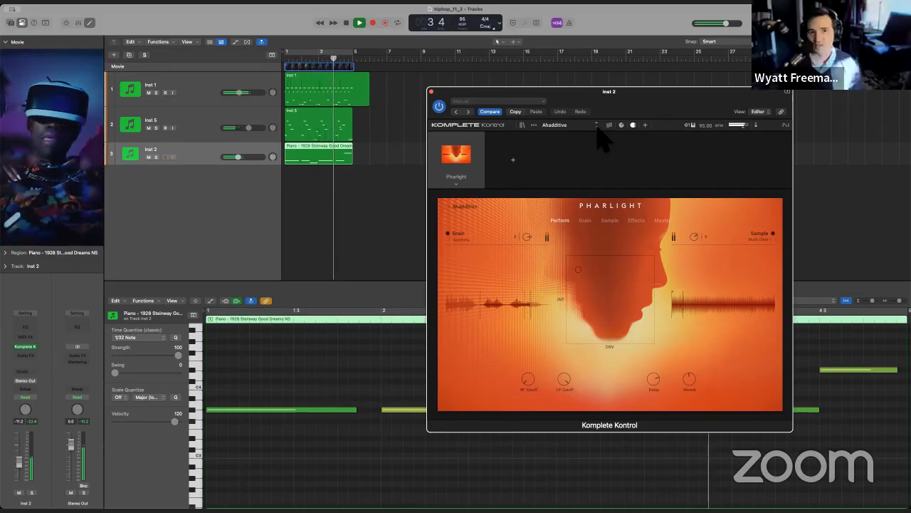
key(space)
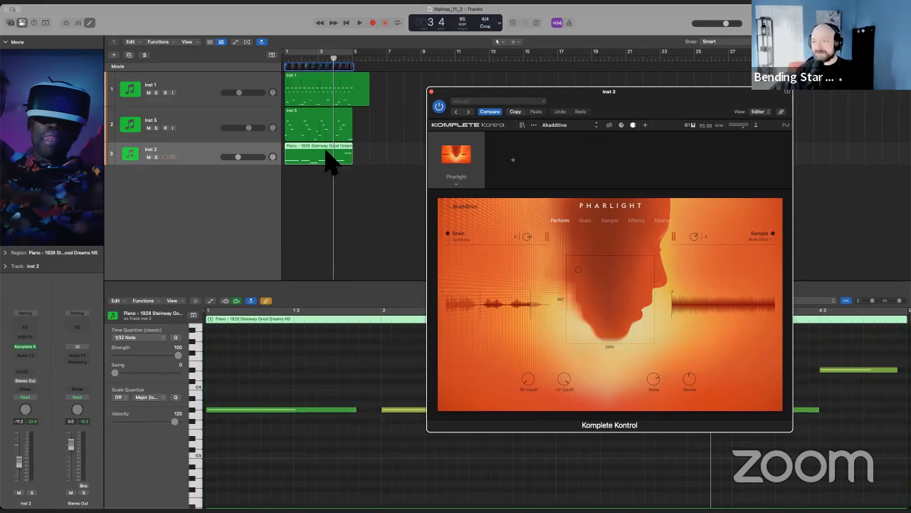
click(430, 92)
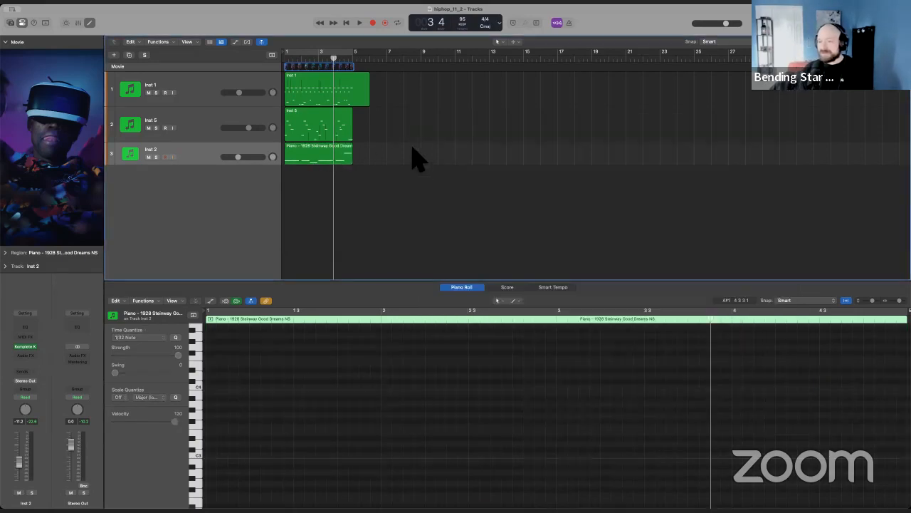
- Select the Inst 2 region and audition its lowest note, in the second half of bar 2, in the Piano Roll
click(317, 150)
scroll(486, 432, right, 1)
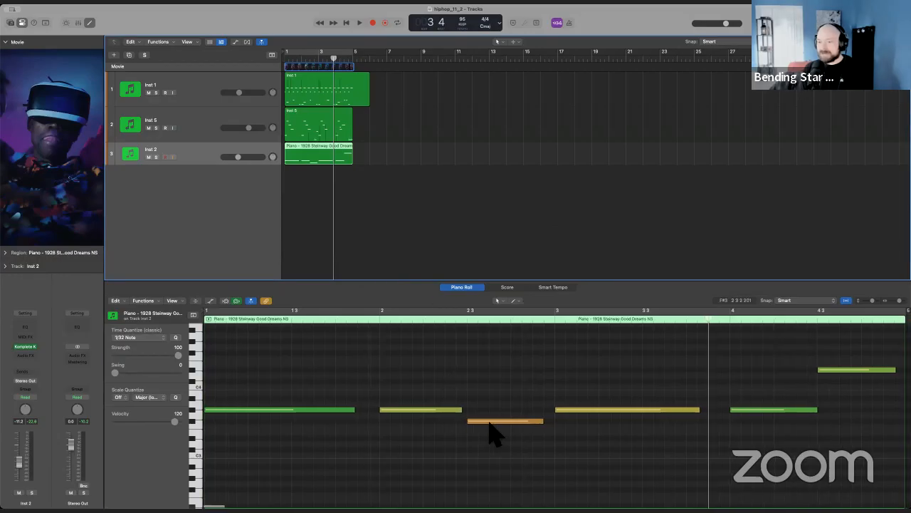
click(490, 421)
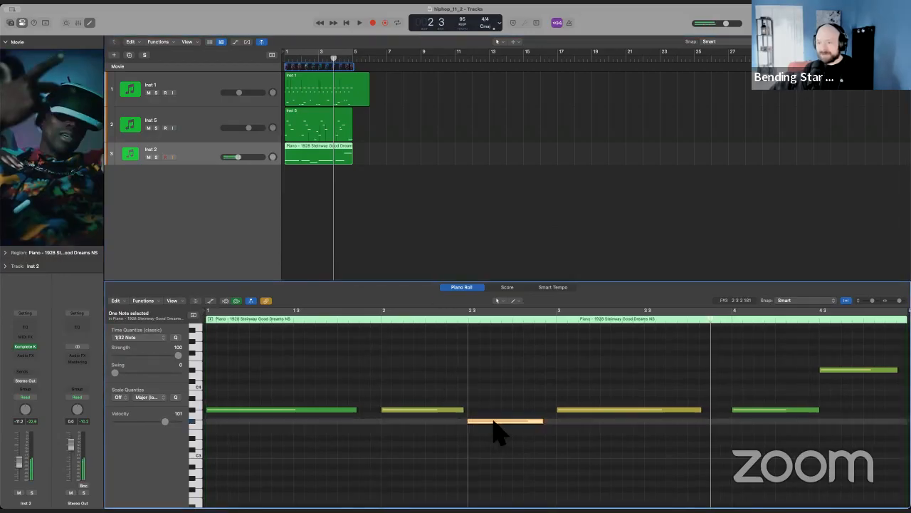
- Raise the low note in the second half of bar 2 of the Inst 2 region by one octave
click(495, 429)
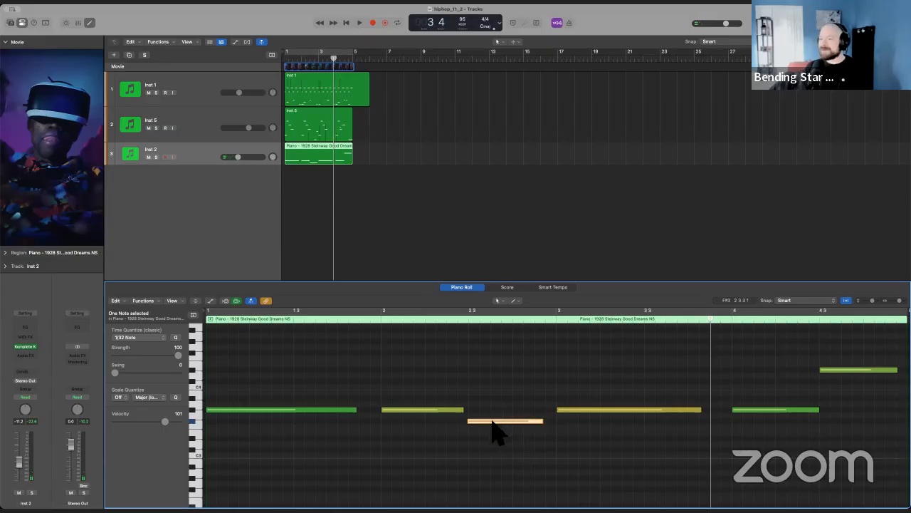
drag(495, 427, 498, 360)
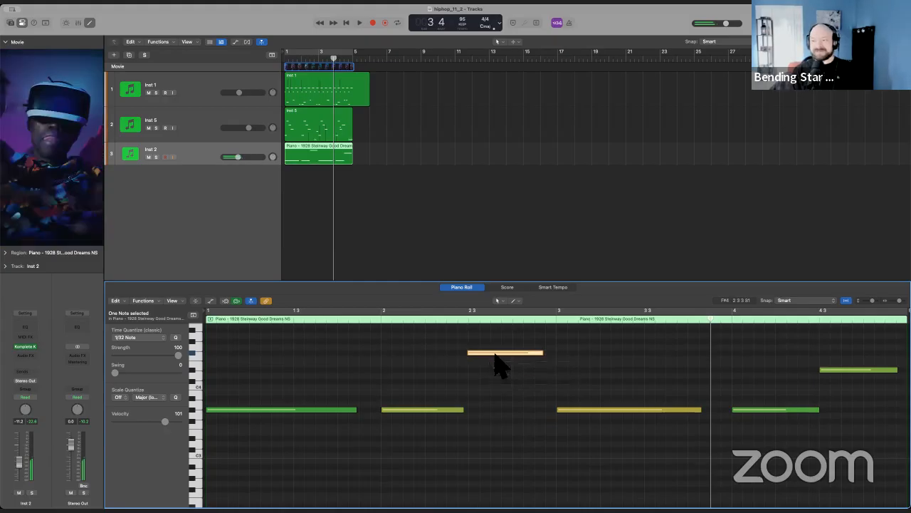
click(462, 370)
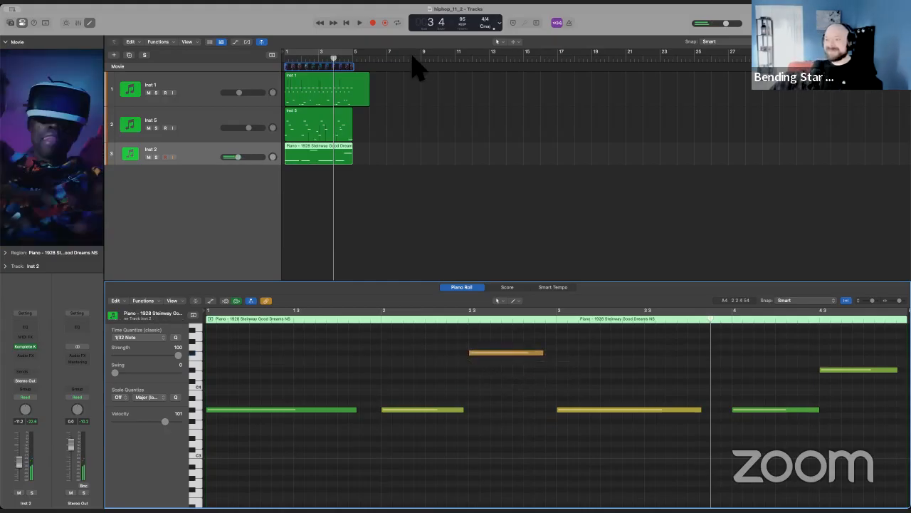
- Play the project from the beginning to hear the raised note, stop, and return the playhead to the start
click(346, 23)
key(space)
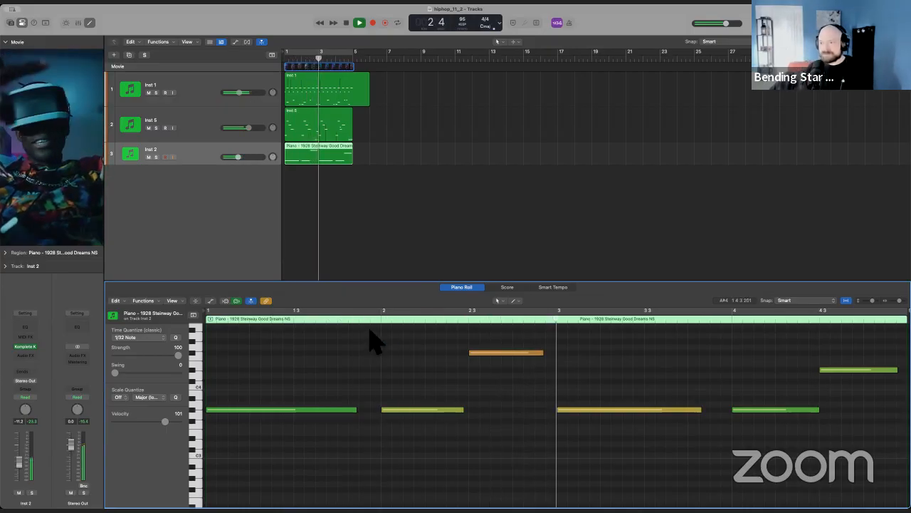
key(space)
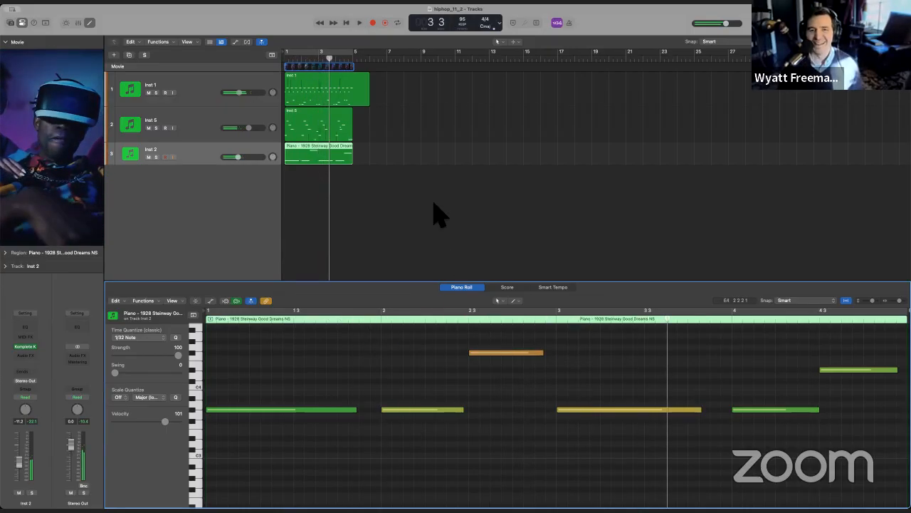
click(401, 140)
click(347, 23)
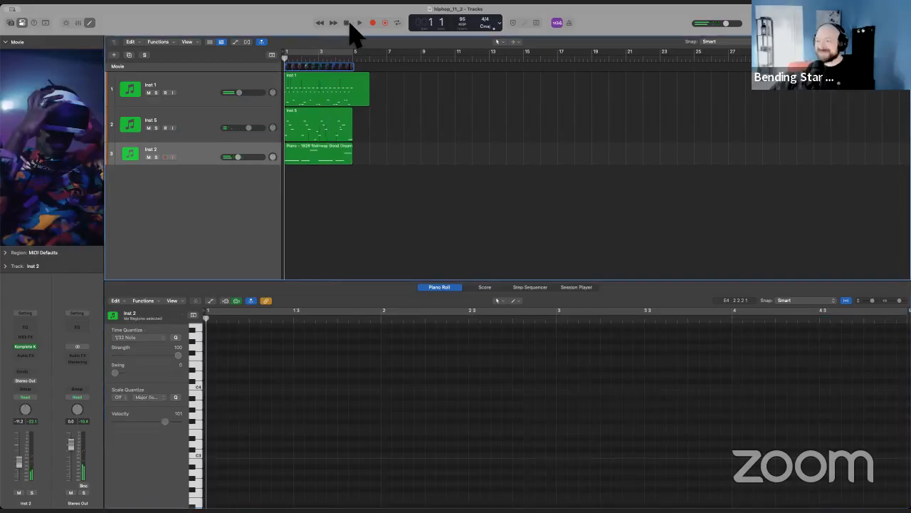
- Shorten the first note of the Inst 2 region to half a bar and start playback from the beginning
click(339, 155)
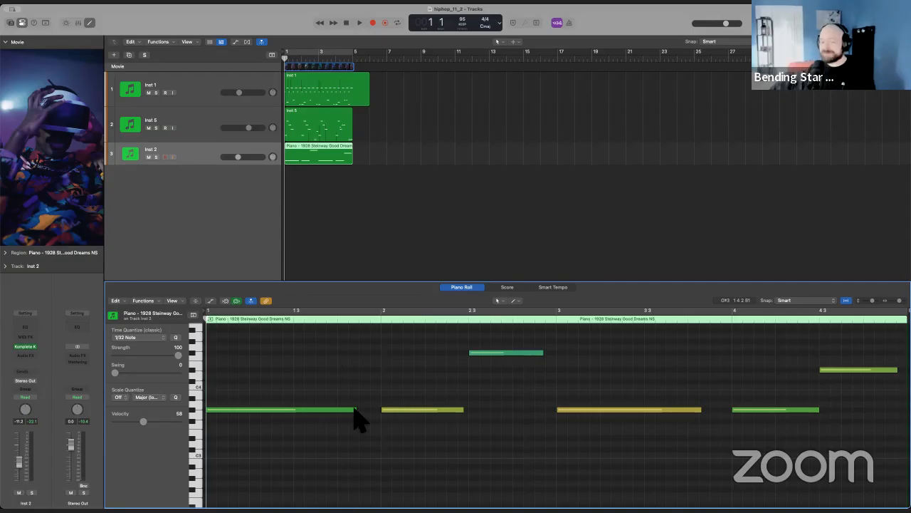
drag(369, 417, 299, 433)
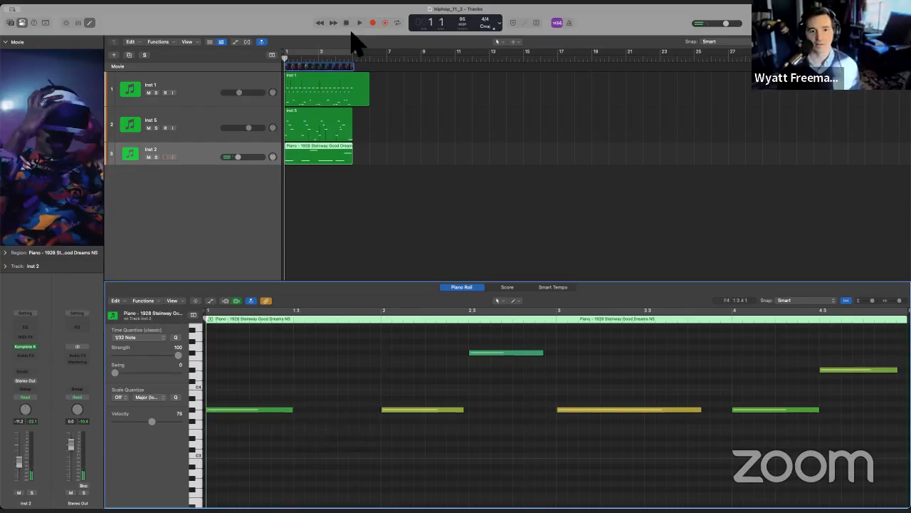
key(space)
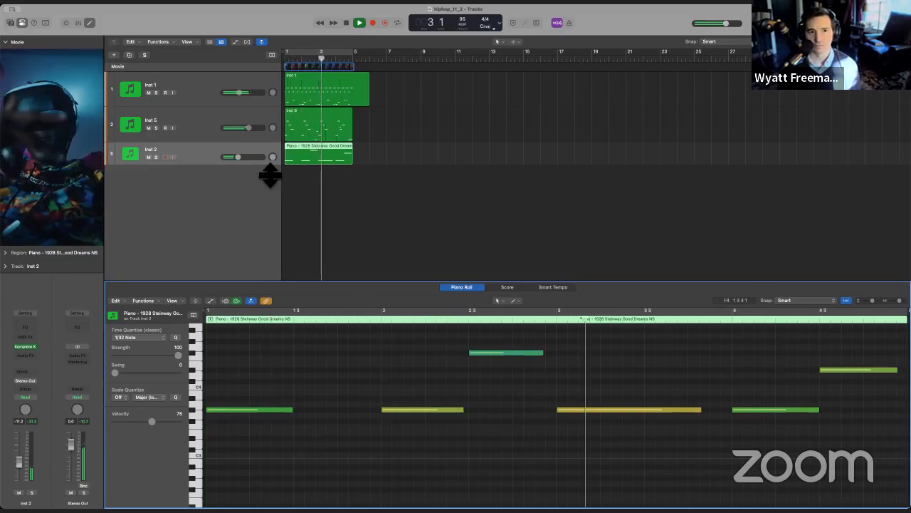
- Raise the Inst 2 track volume to about -8.9 dB during playback, and stop the project
drag(240, 156, 247, 158)
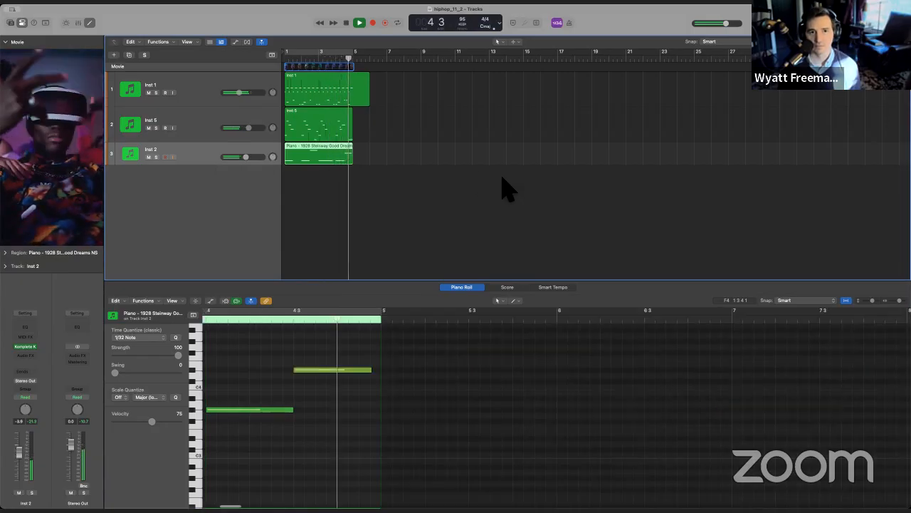
key(space)
click(347, 22)
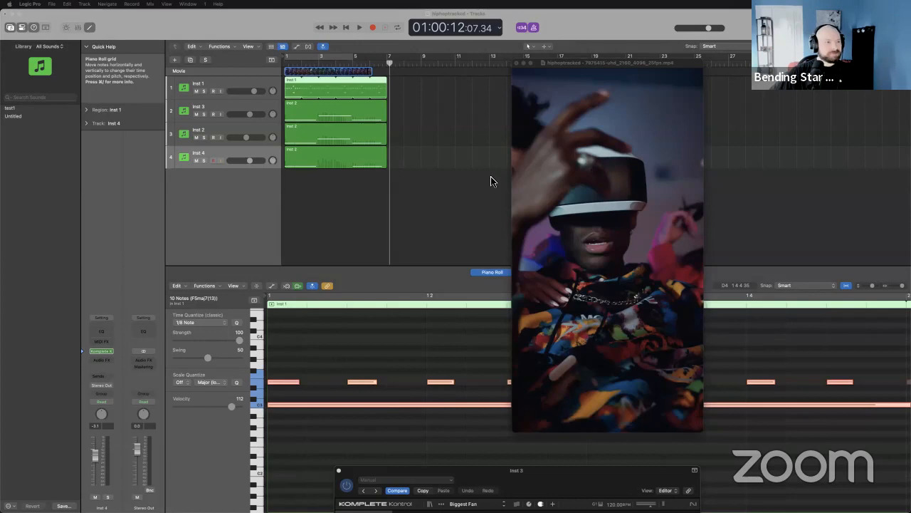
- Reposition the movie window in the hiphoptrackcd project and play the score with the video from the start to the end
click(462, 189)
drag(582, 64, 465, 56)
click(345, 29)
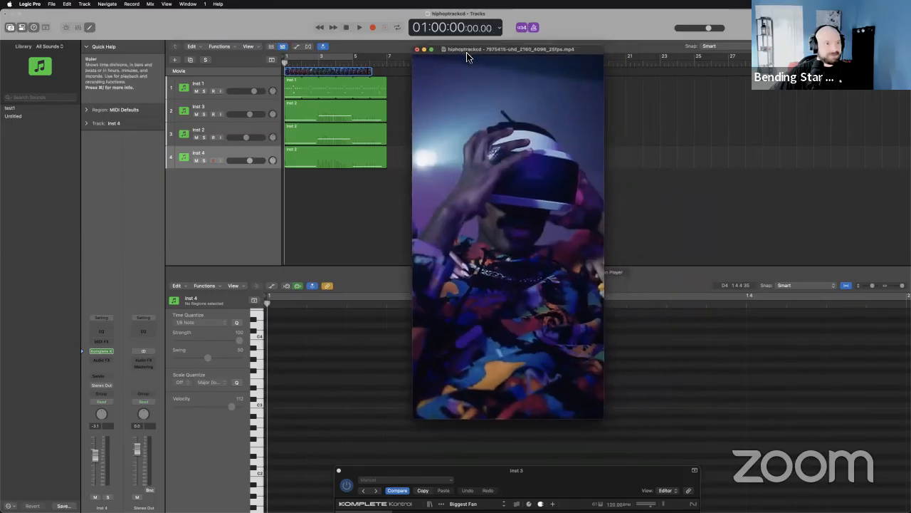
click(361, 28)
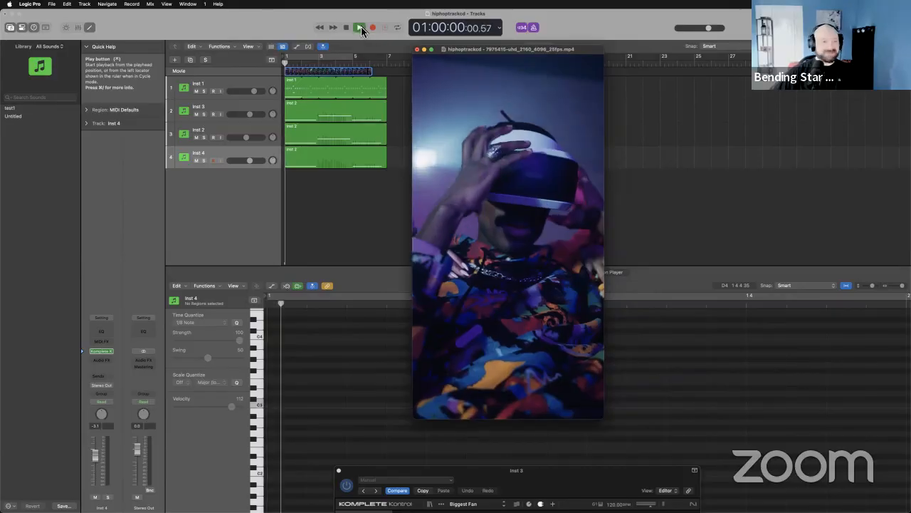
click(345, 28)
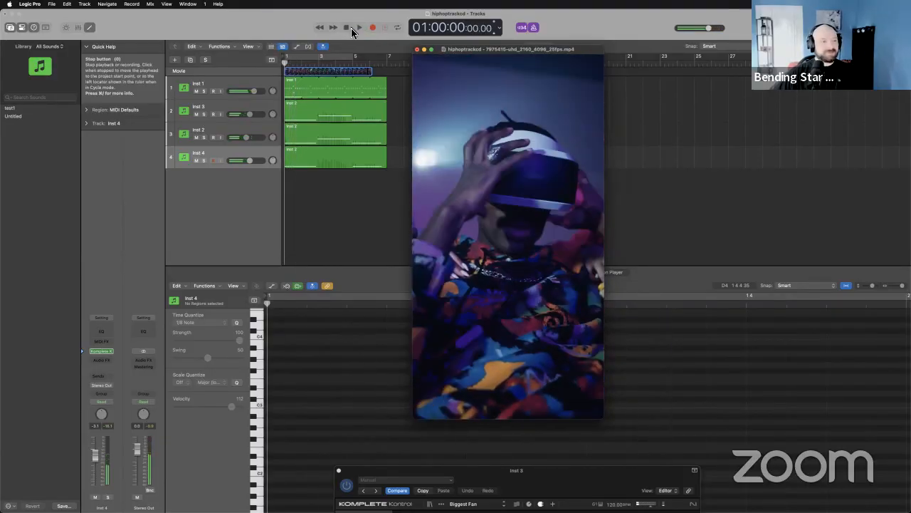
click(361, 28)
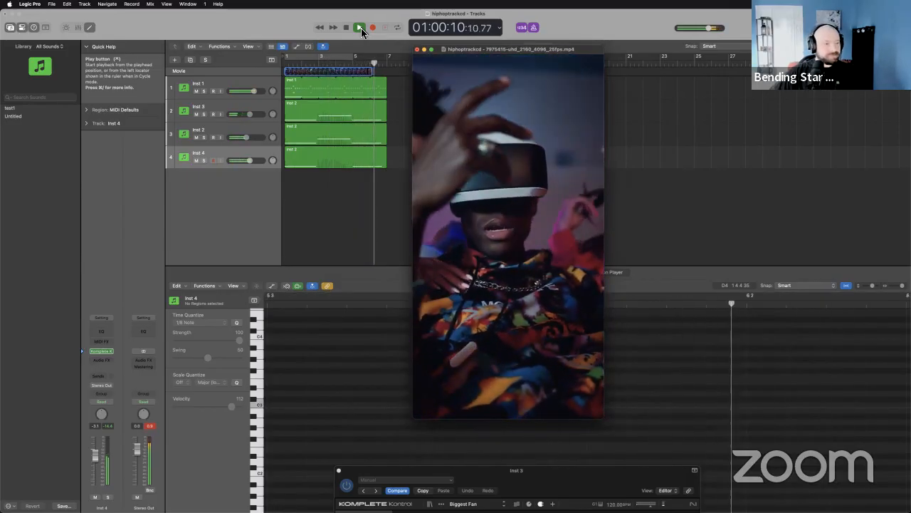
click(347, 26)
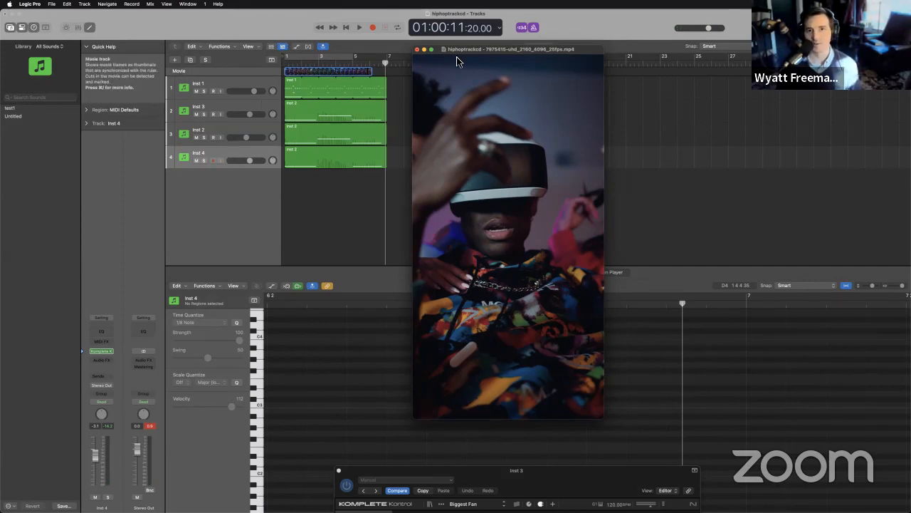
- Show the Inst 1 track's Playbox instrument with the Drums Drip preset and position its window beside the tracks
drag(456, 57, 535, 67)
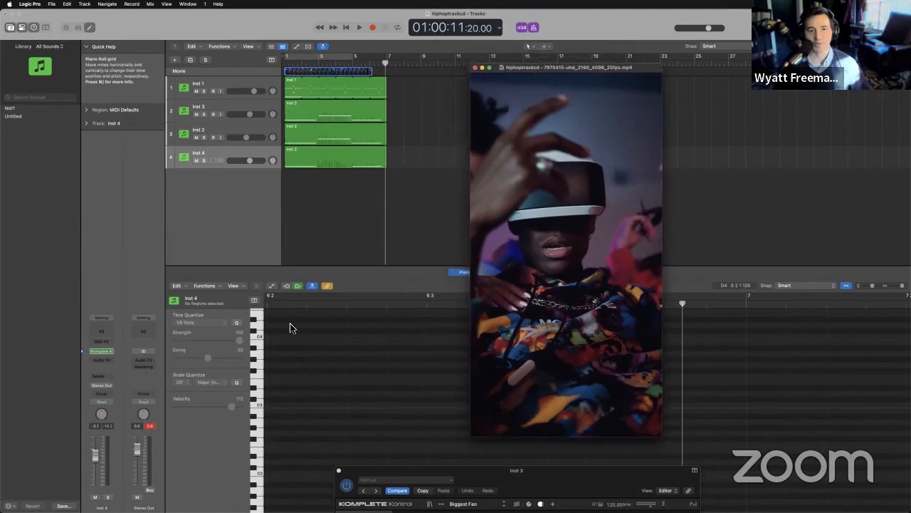
click(260, 84)
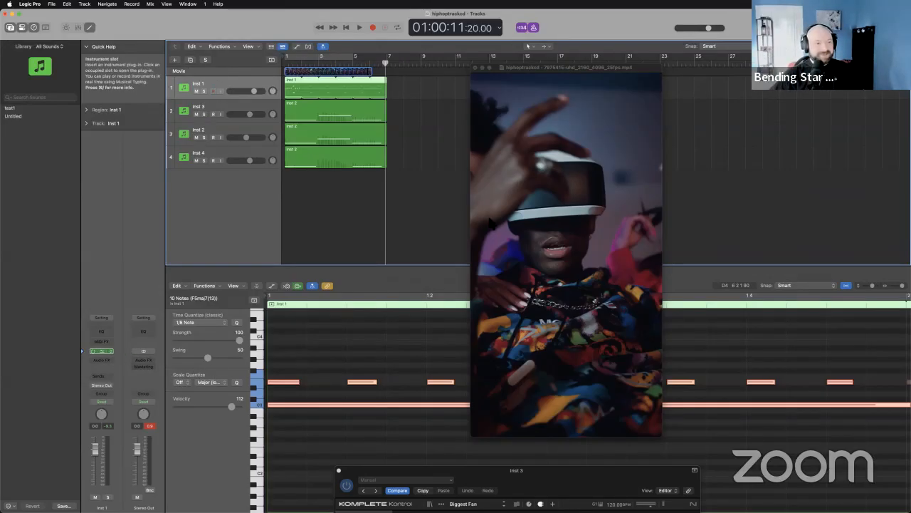
drag(484, 94, 610, 65)
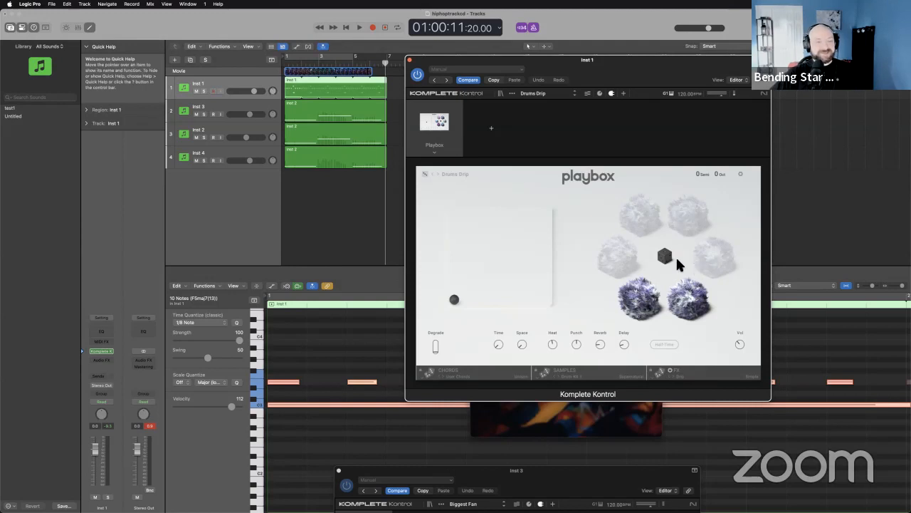
drag(560, 61, 636, 86)
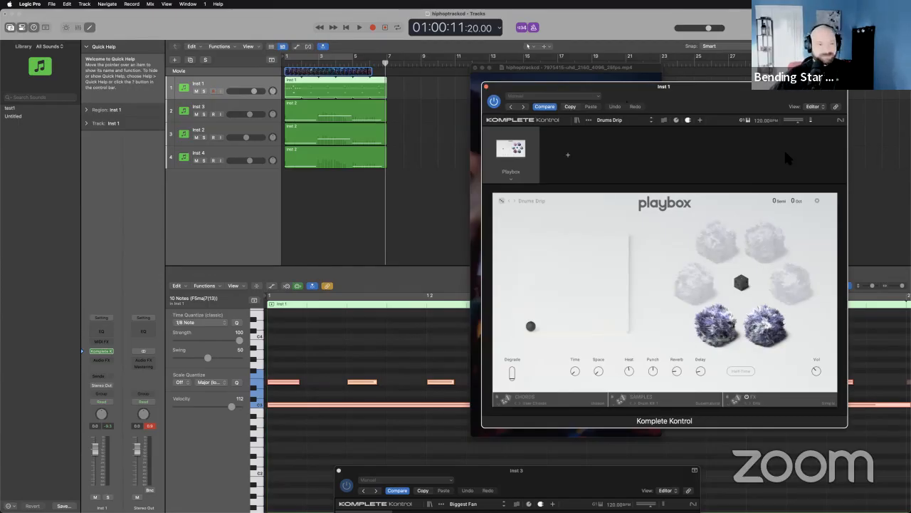
drag(690, 91, 652, 99)
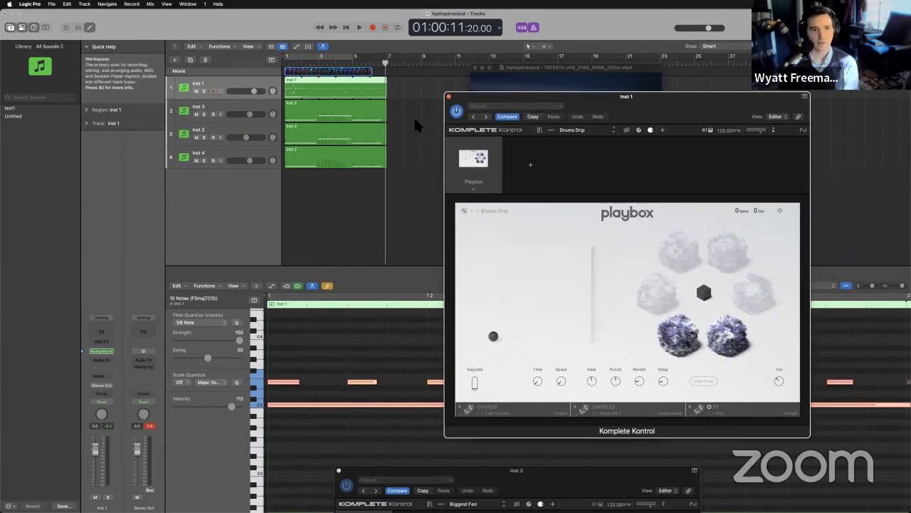
- View the Inst 4 track's Picked Nylon instrument with the Milonga preset, and close its window
click(244, 114)
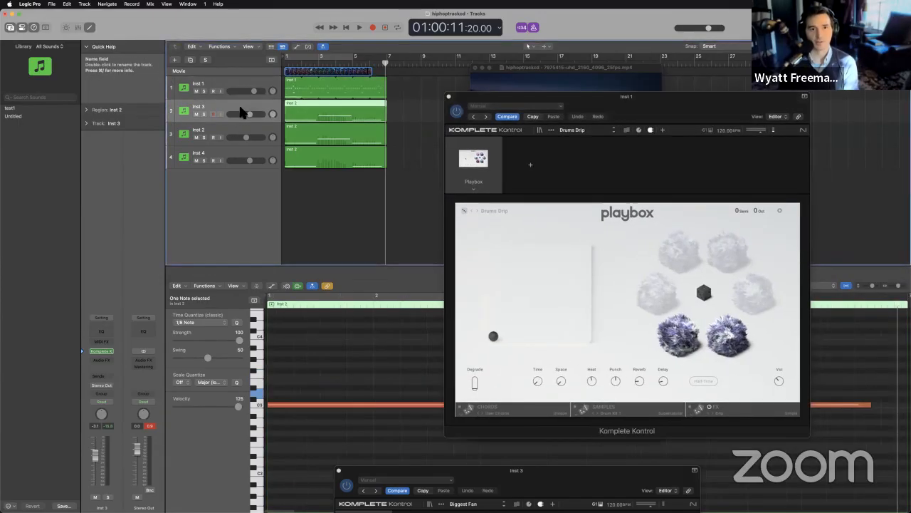
click(239, 155)
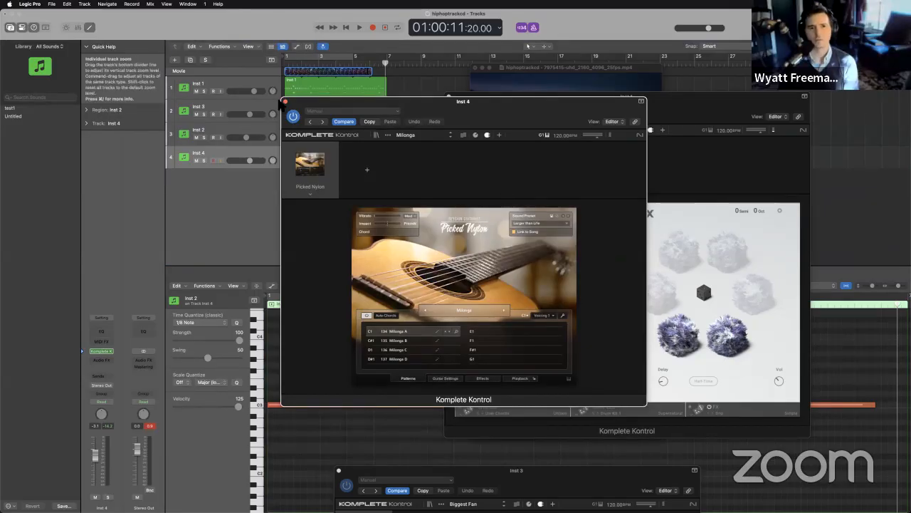
click(285, 102)
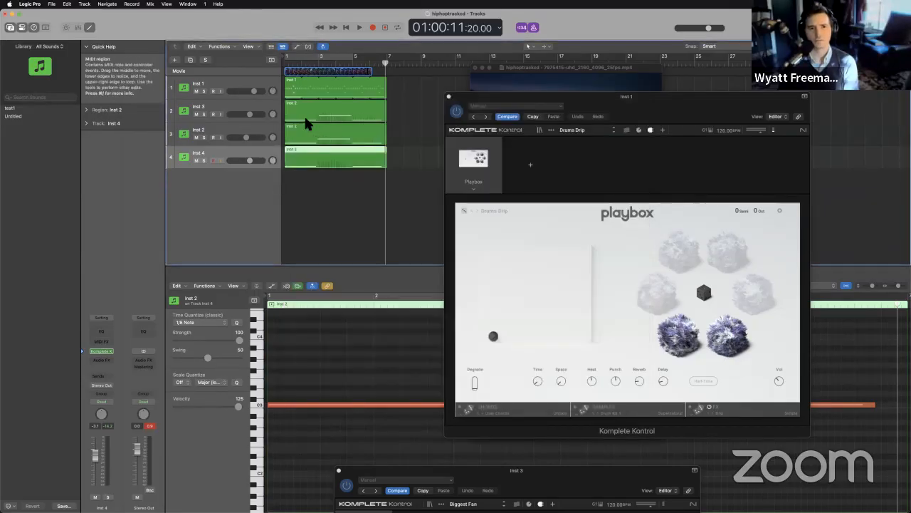
- Solo Inst 4, play it from the second half of bar 4, and turn off the metronome click
click(204, 160)
click(348, 63)
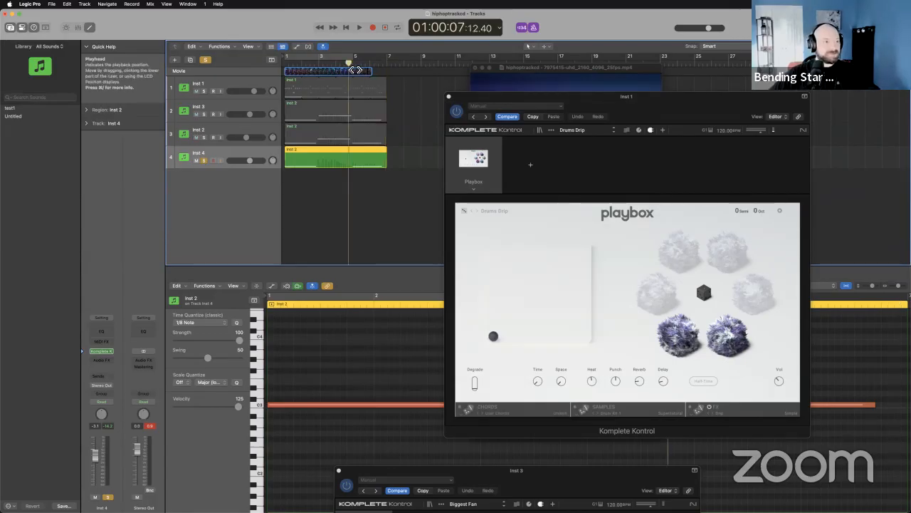
key(space)
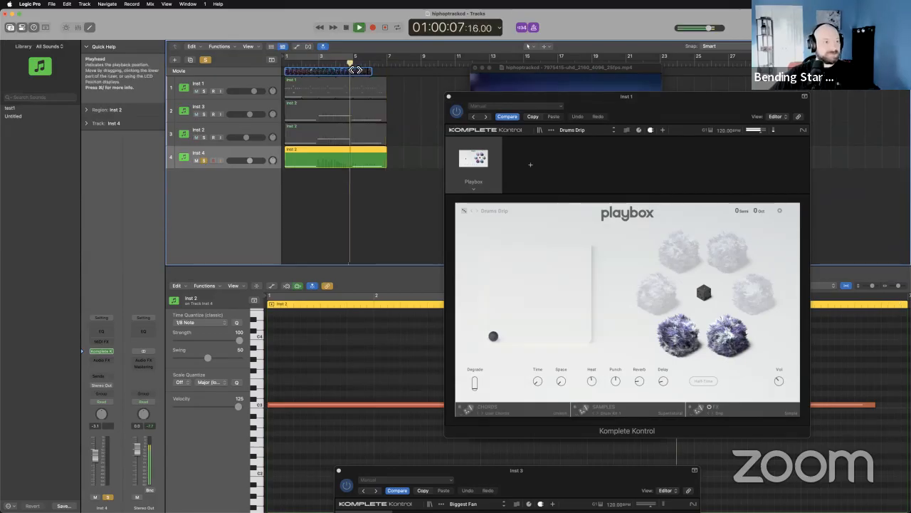
click(533, 28)
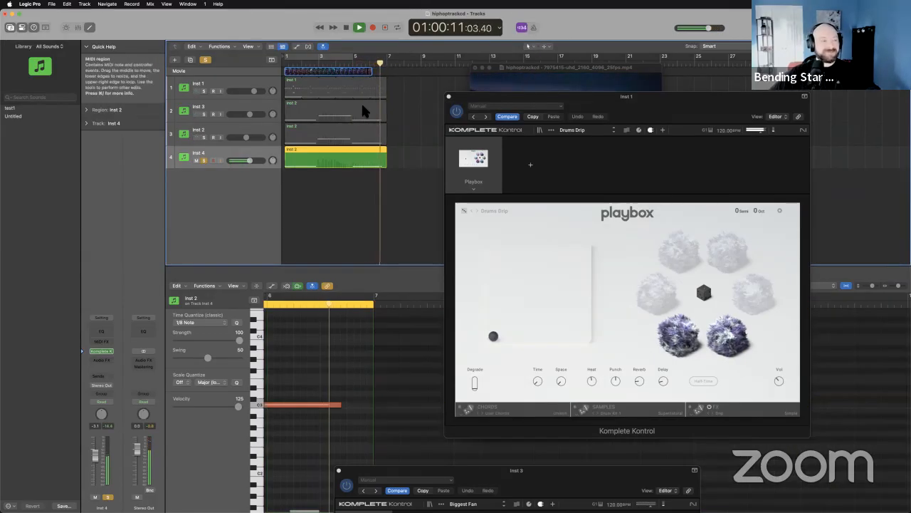
- Play the soloed Inst 4 guitar part from the beginning, stop it, and unsolo the track
key(space)
click(347, 28)
key(space)
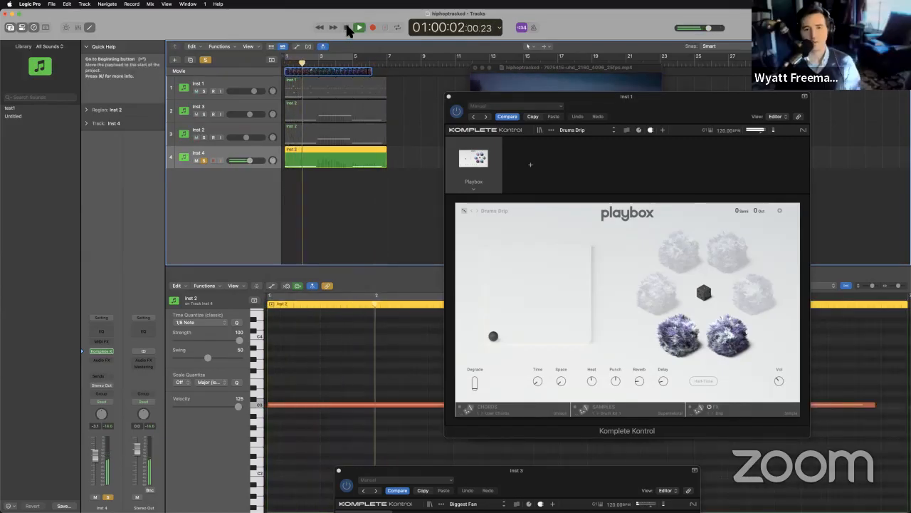
click(346, 27)
click(346, 27)
key(super+a)
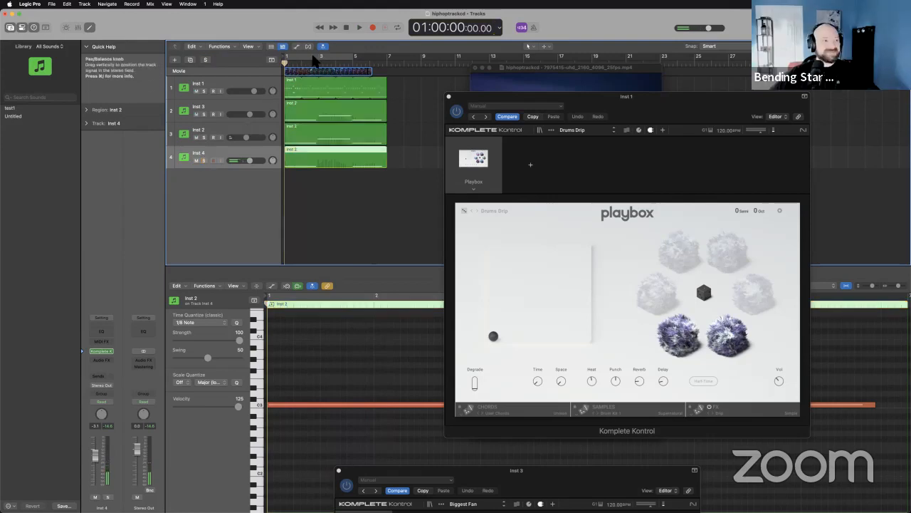
- Play all four tracks together from the beginning, stop in bar 3, and clear the region selection
key(space)
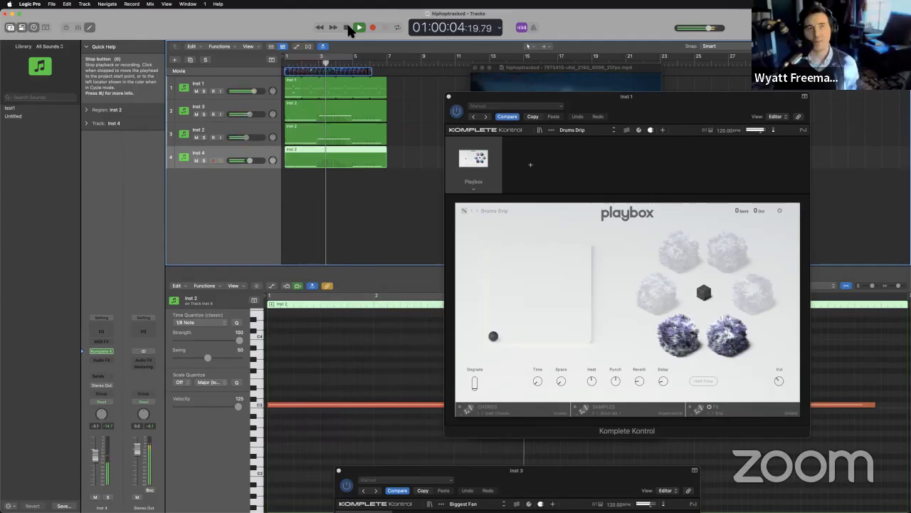
click(348, 28)
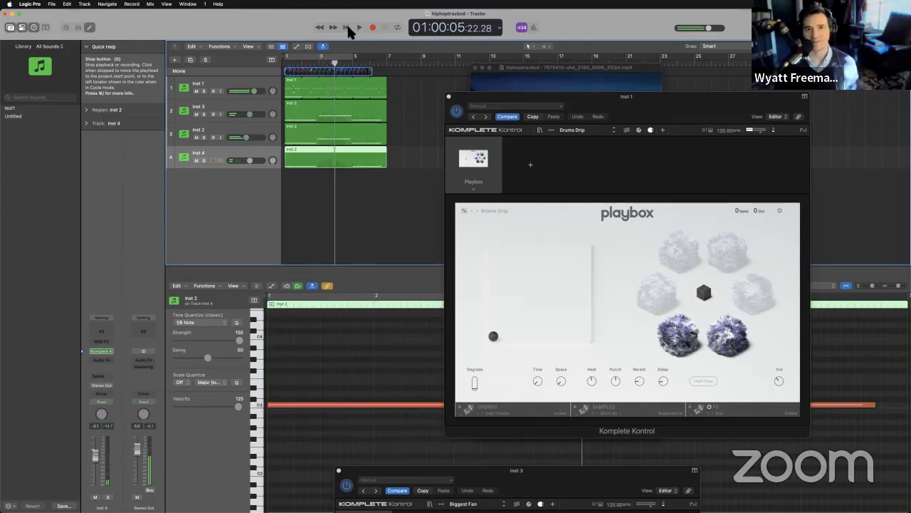
click(378, 179)
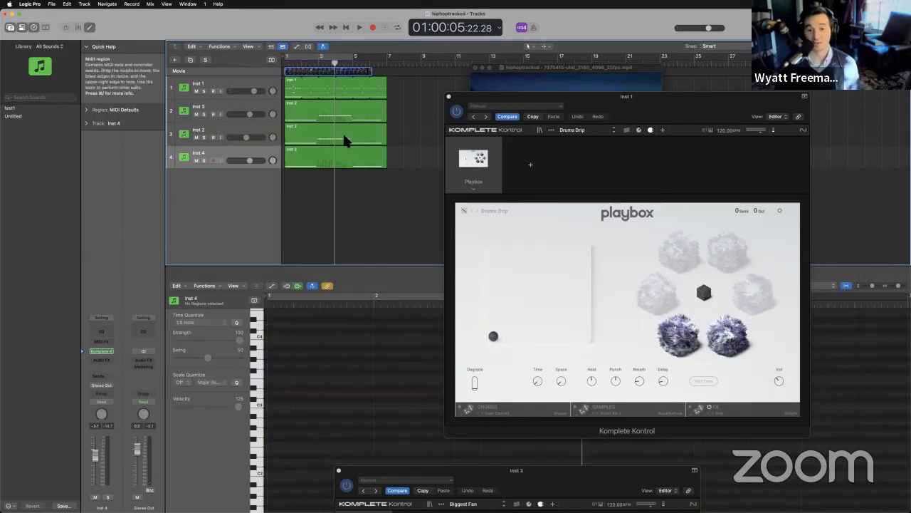
- Inspect the Inst 2 region's notes, and bring up the Inst 1 track's Playbox drum instrument again
click(317, 137)
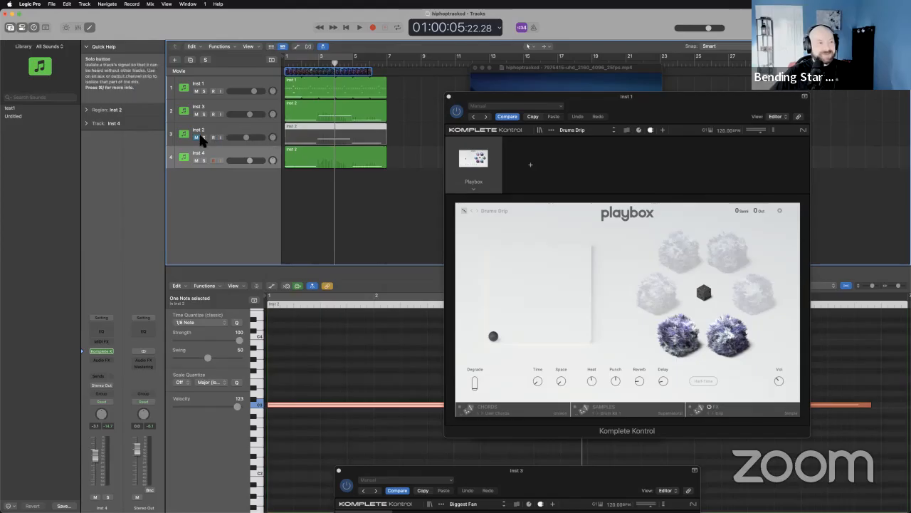
click(418, 214)
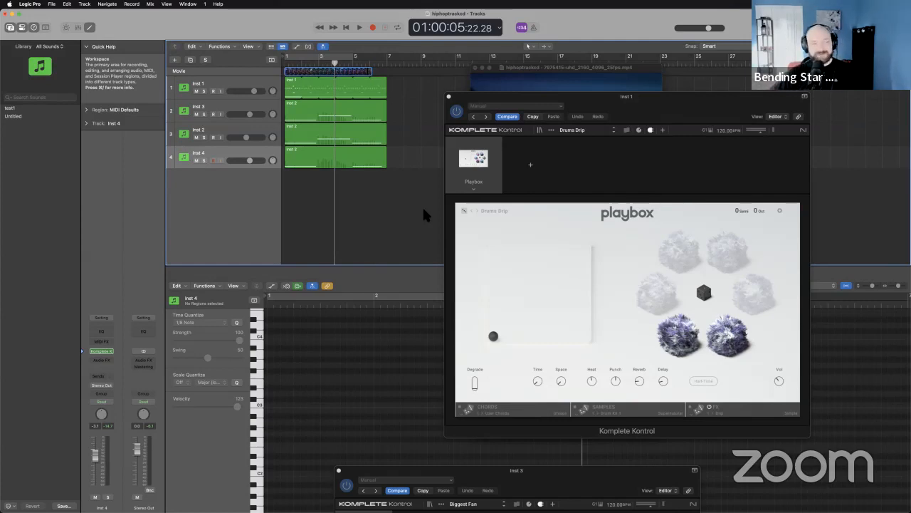
click(246, 84)
click(102, 351)
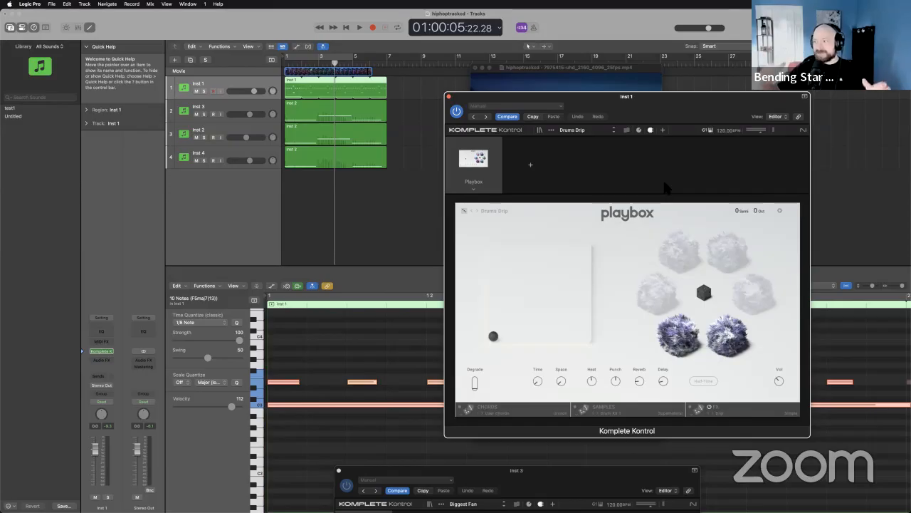
- Inspect Playbox's semitone and octave transpose options on the Inst 1 drum instrument, leaving both at 0
click(737, 212)
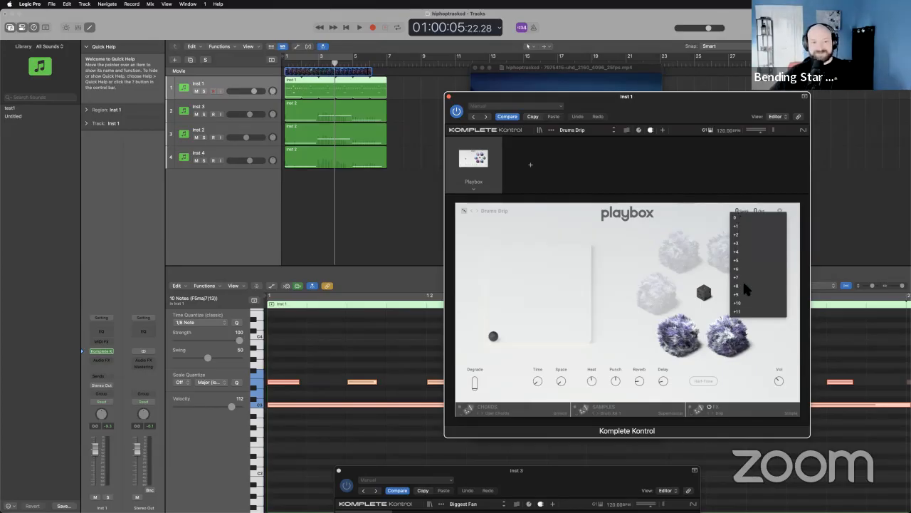
click(726, 206)
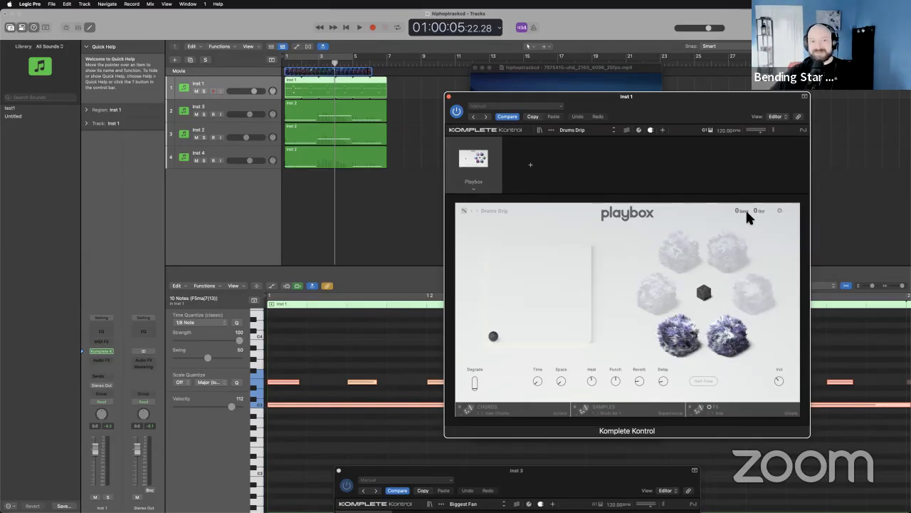
click(755, 211)
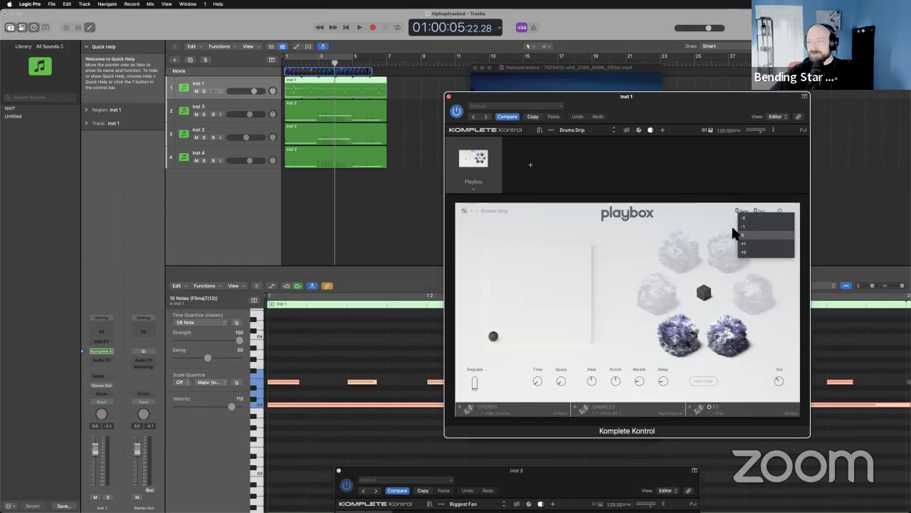
click(702, 227)
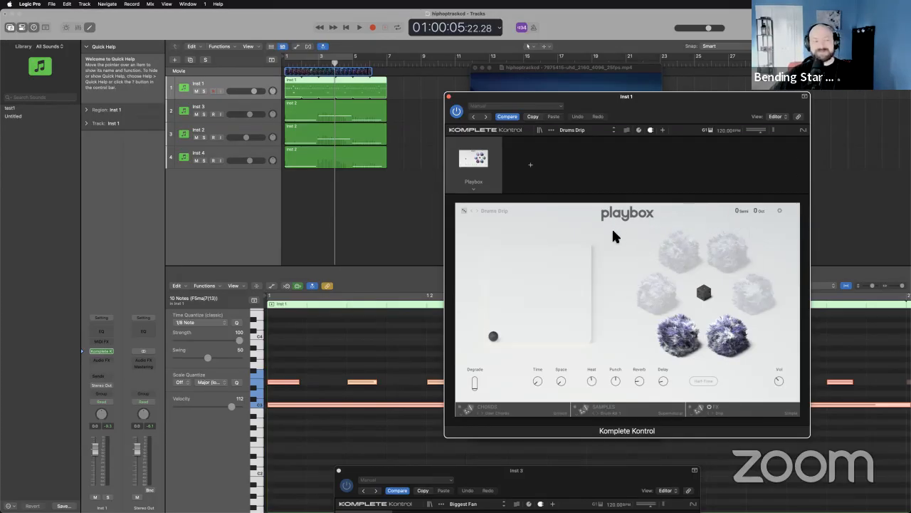
- Close the Inst 1 instrument and floating movie windows, and bring the Inst 3 instrument window fully into view
click(447, 96)
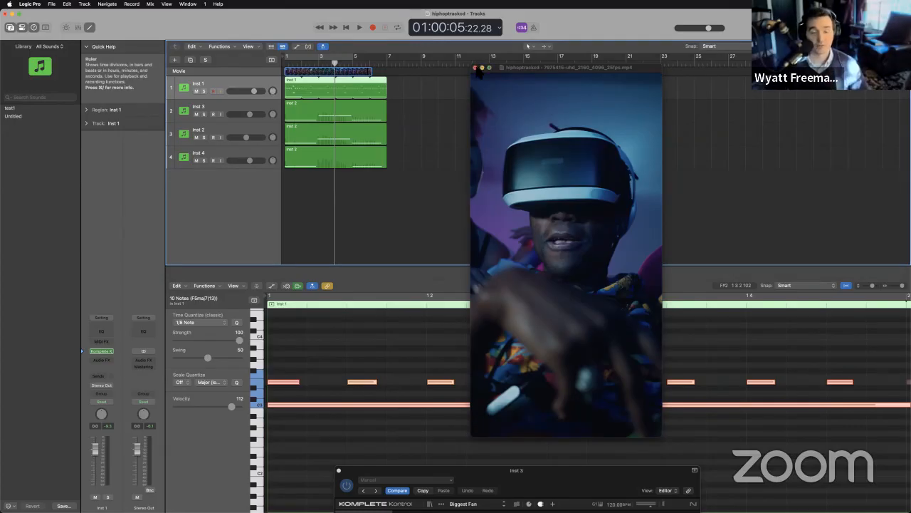
click(475, 67)
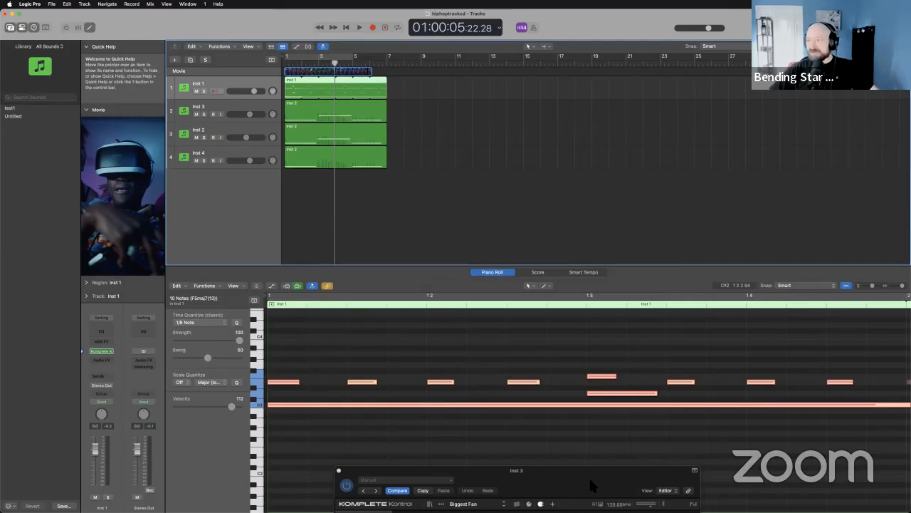
drag(589, 475, 664, 166)
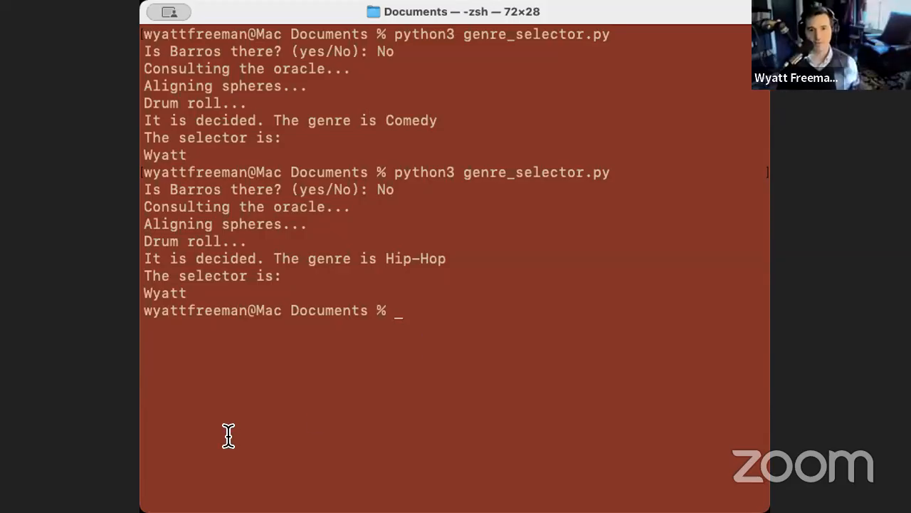
- In Terminal, run genre_selector.py again to draw a new genre
key(Up)
key(Return)
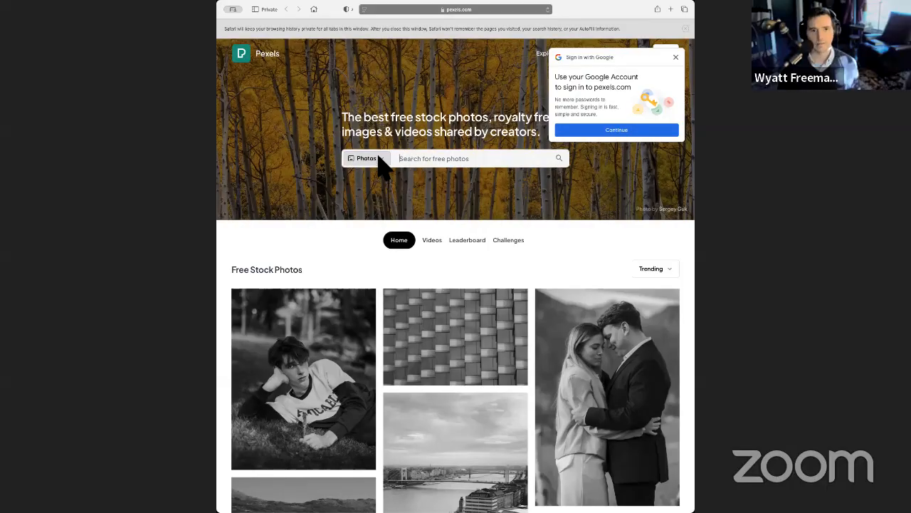
- On the Pexels site in Safari, restrict the search to videos and search for "western"
click(380, 159)
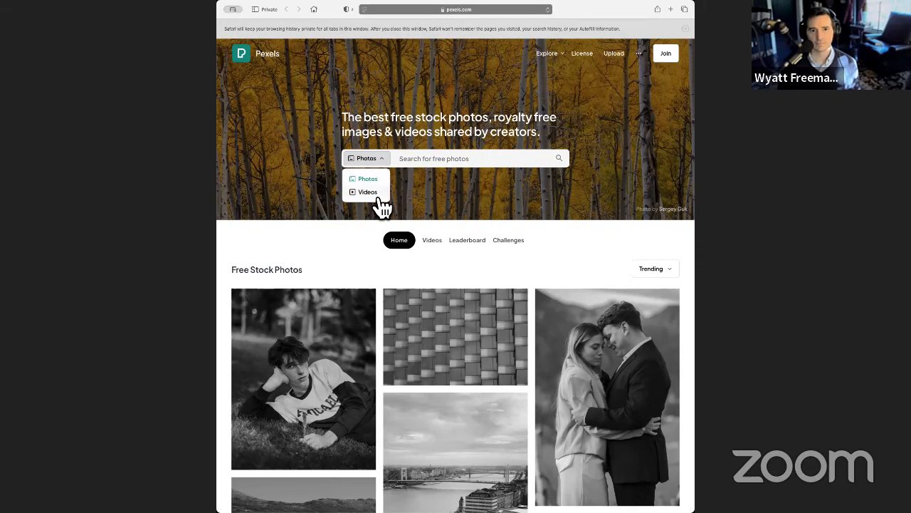
click(368, 192)
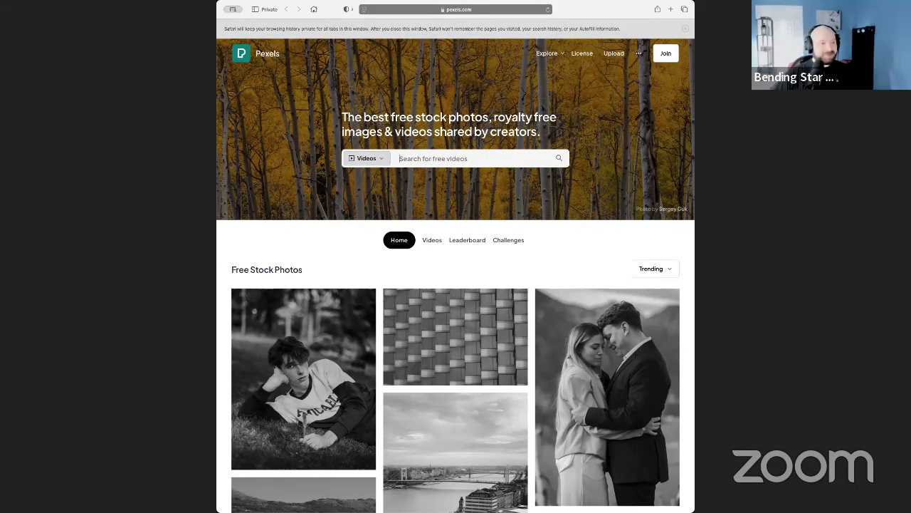
text(western)
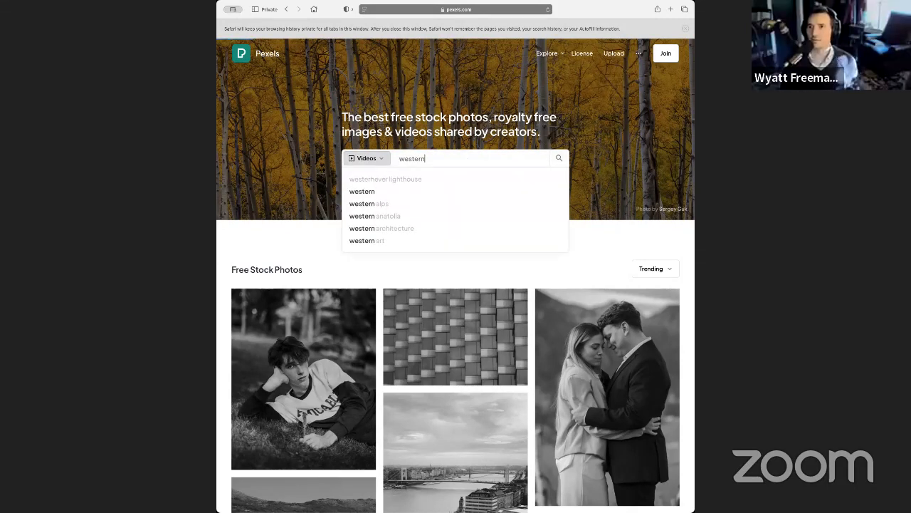
key(Return)
- Browse the western videos, preview the vertical clip of a woman and horse by a bonfire, and return to the results
scroll(321, 264, down, 5)
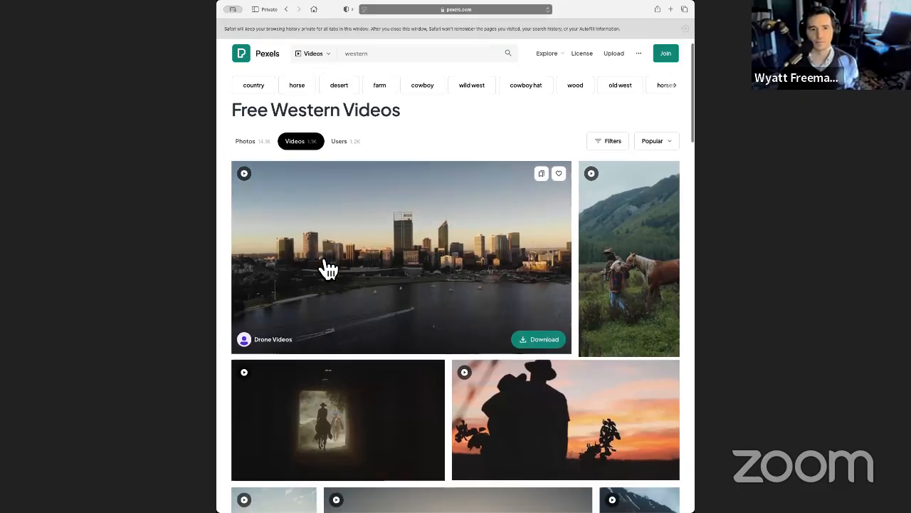
scroll(327, 265, down, 5)
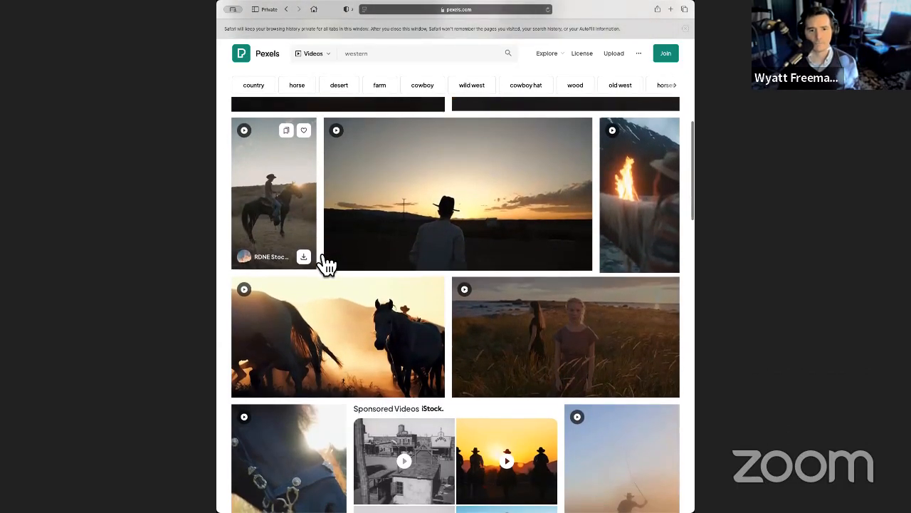
scroll(327, 265, up, 1)
scroll(327, 265, up, 2)
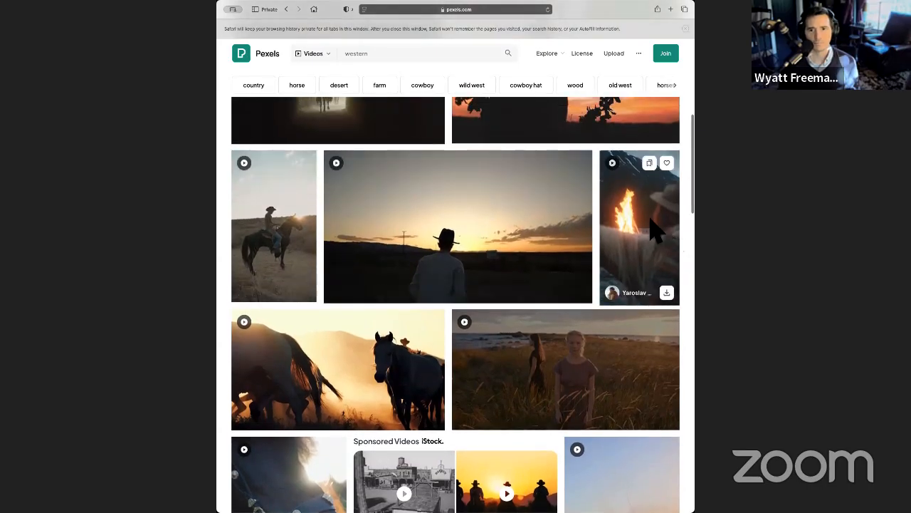
click(673, 241)
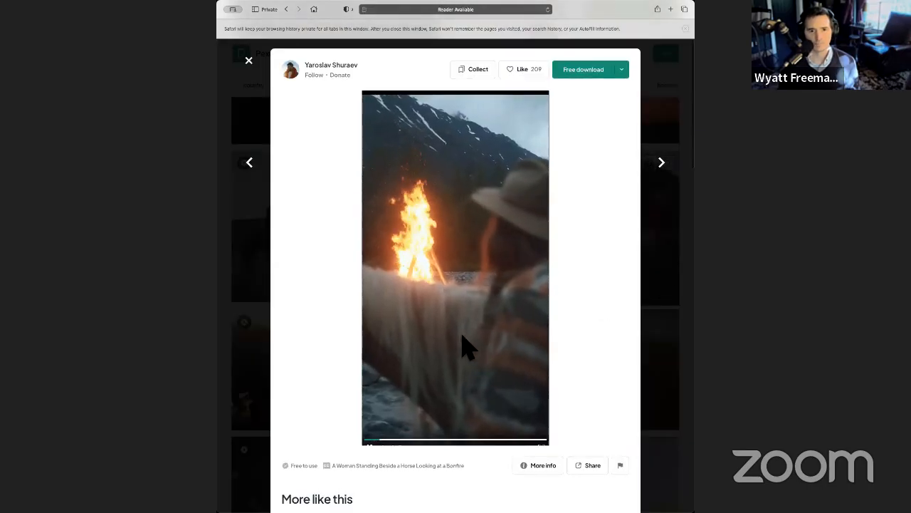
scroll(463, 349, down, 3)
scroll(463, 349, up, 3)
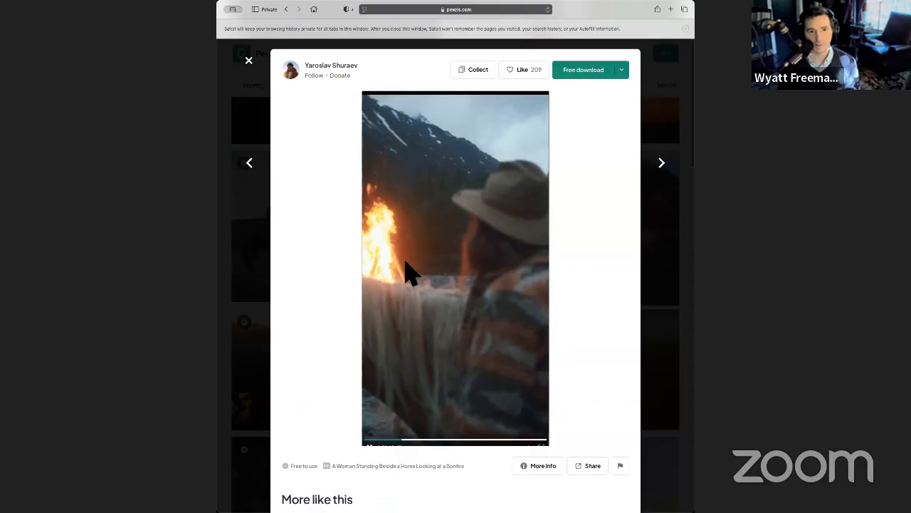
click(249, 61)
- Browse further, preview the vertical clip of a horse rider in a dusty field, and return to the results
scroll(288, 256, down, 5)
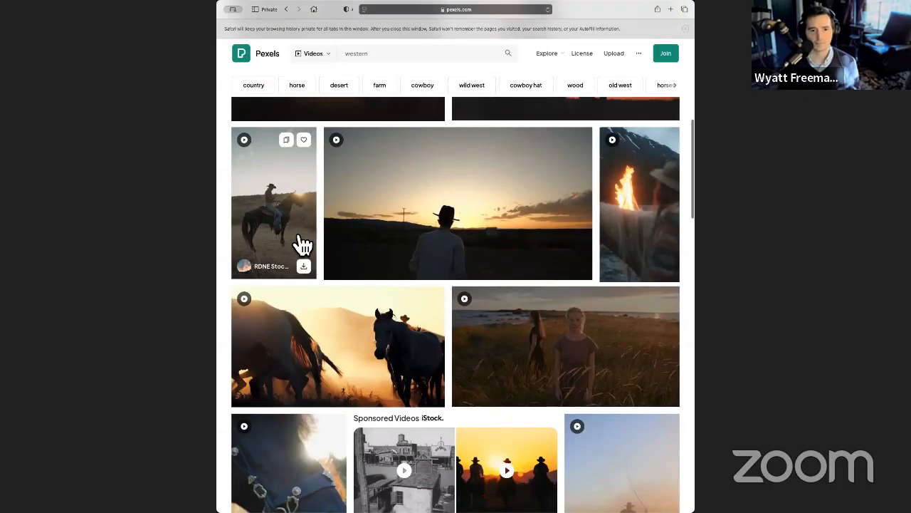
scroll(296, 242, down, 5)
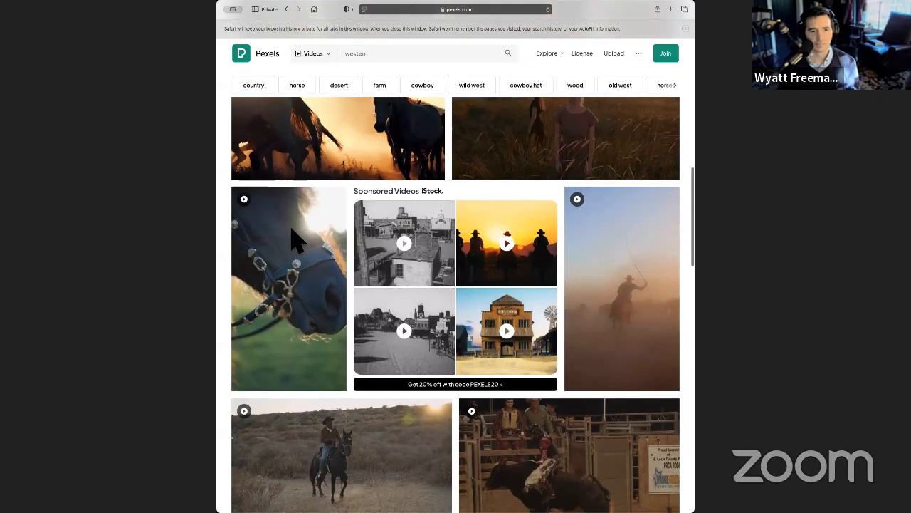
scroll(304, 246, down, 2)
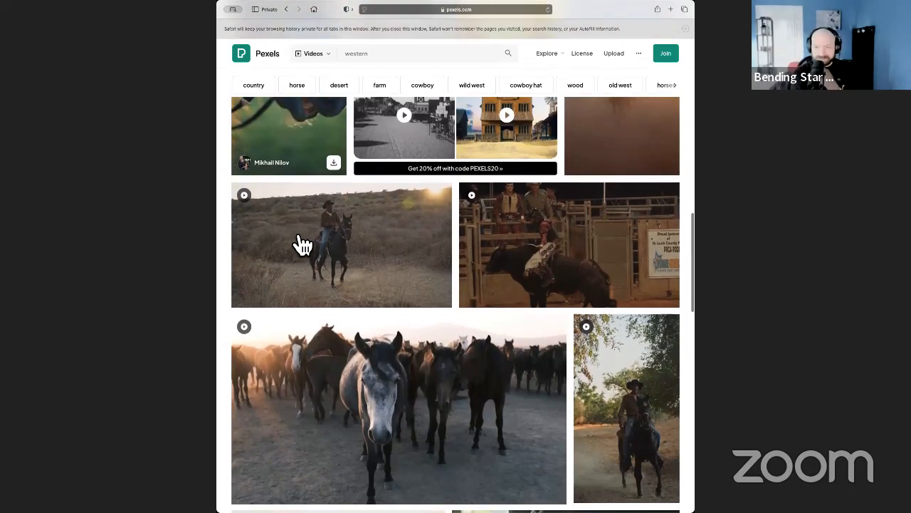
scroll(304, 246, up, 3)
click(585, 210)
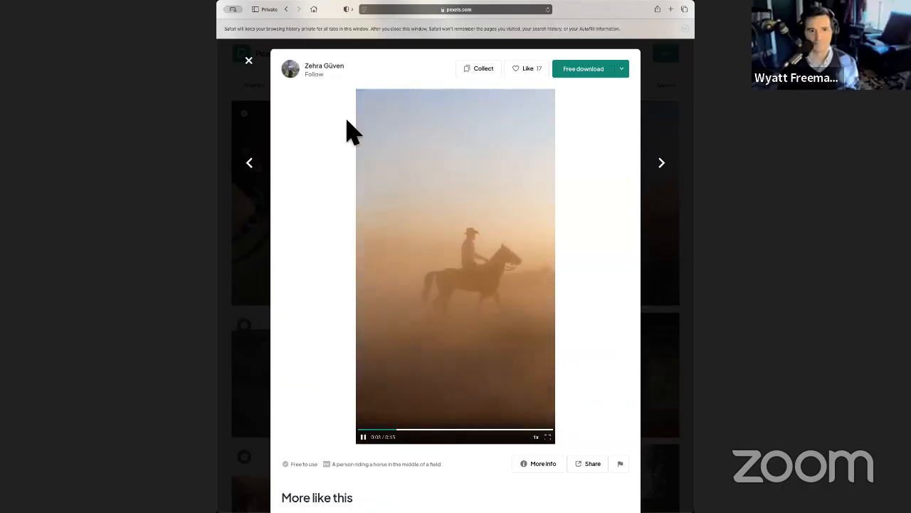
click(248, 60)
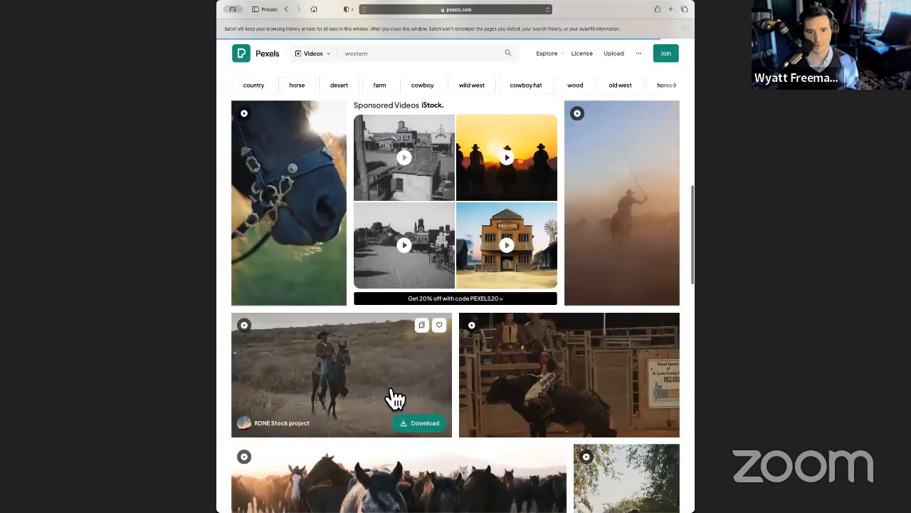
- Look deeper through the western results, preview the vertical desert road clip, and close its preview
scroll(362, 348, down, 7)
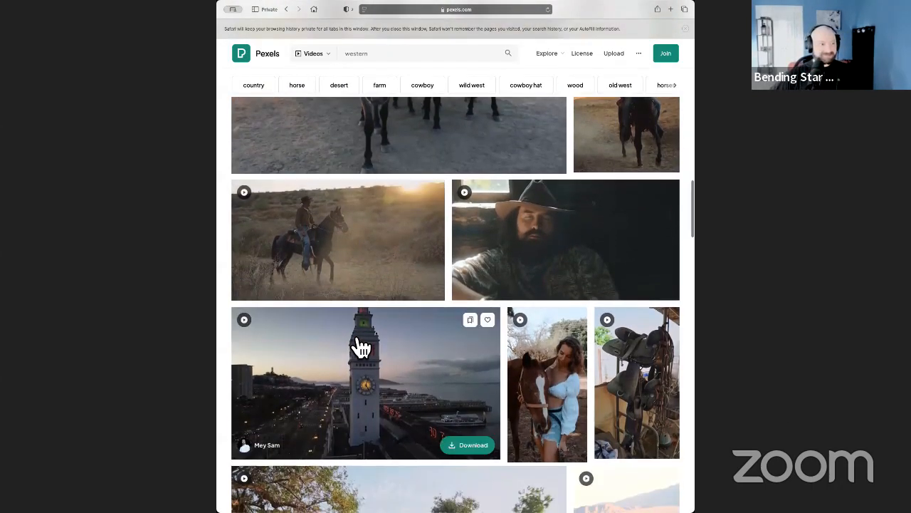
scroll(361, 348, down, 2)
scroll(362, 348, down, 5)
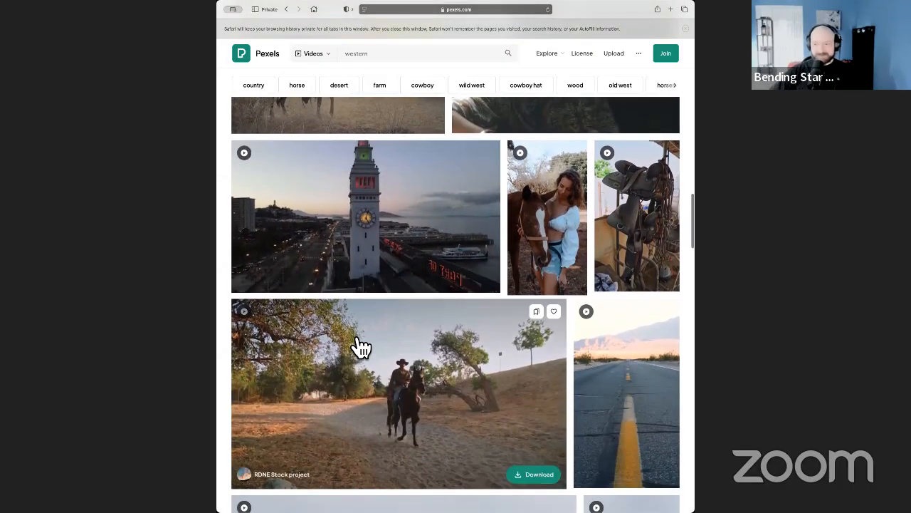
scroll(362, 348, down, 3)
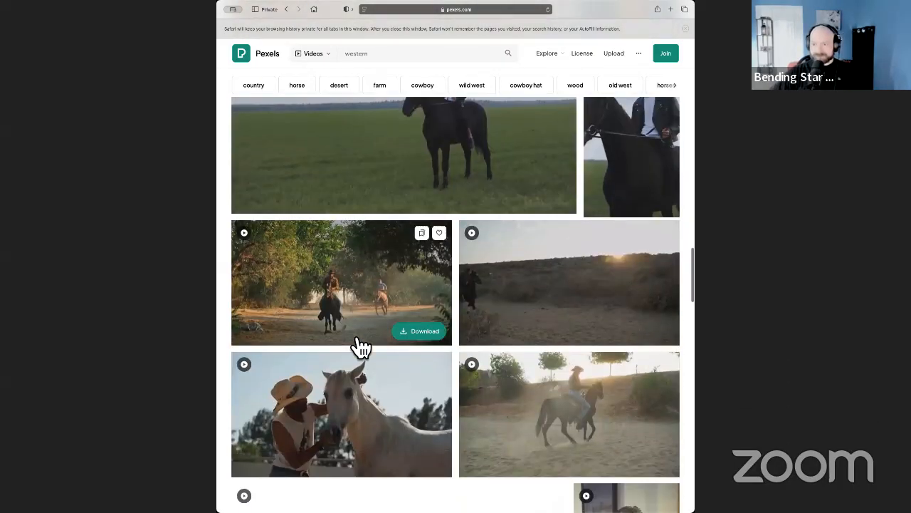
scroll(362, 348, up, 6)
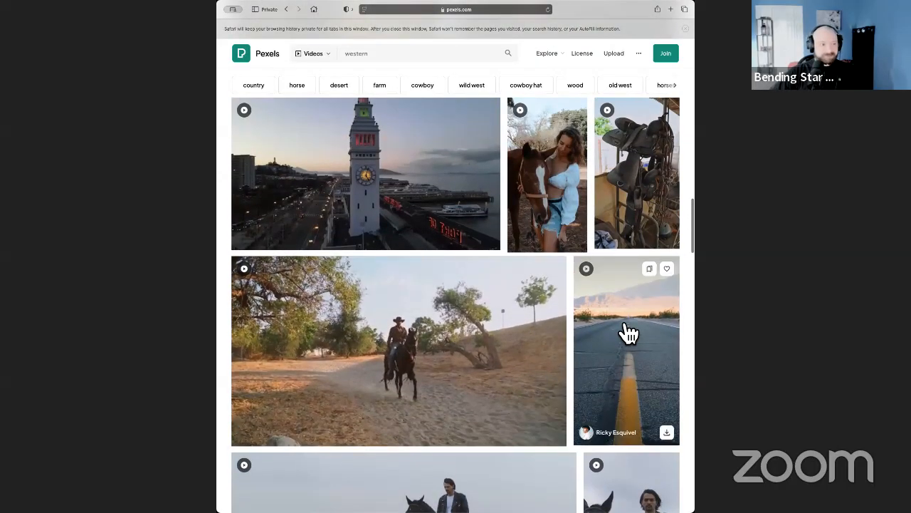
click(626, 332)
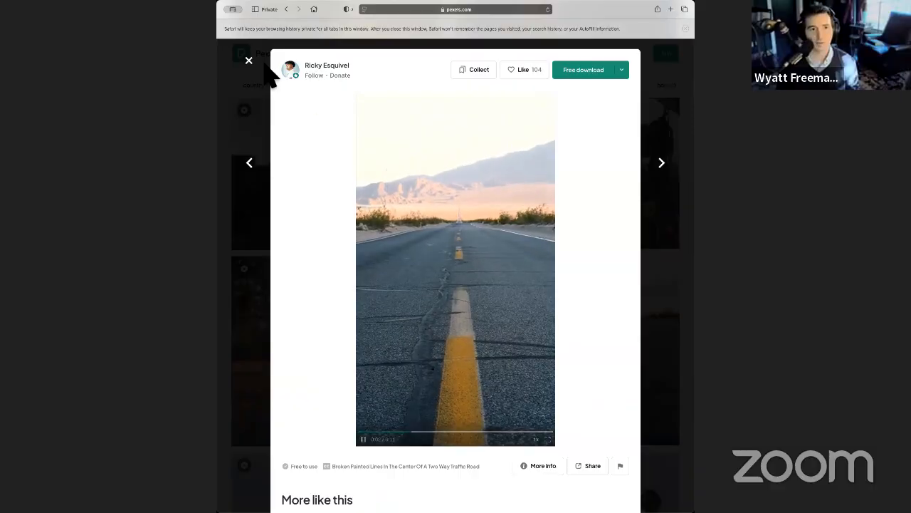
key(Escape)
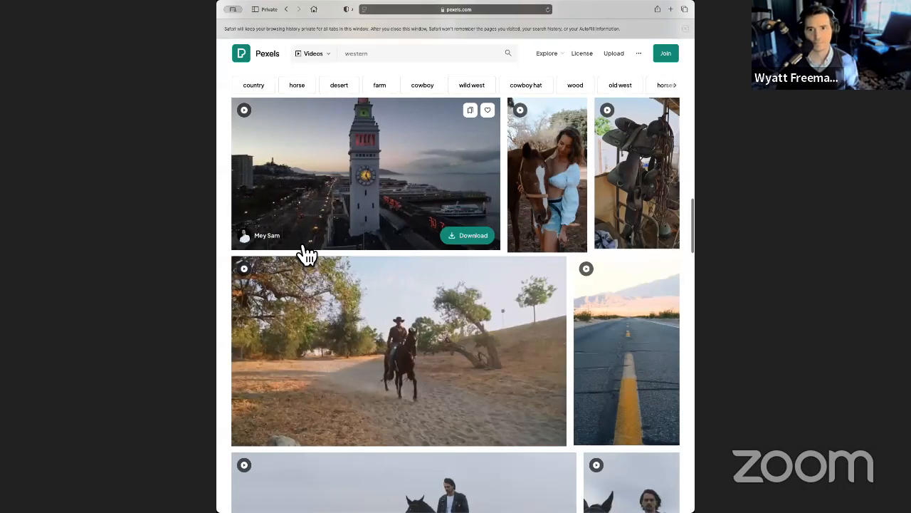
- Look back over the earlier western results and open a preview of the rodeo clip of a man riding a bull
scroll(306, 254, up, 3)
scroll(306, 255, up, 3)
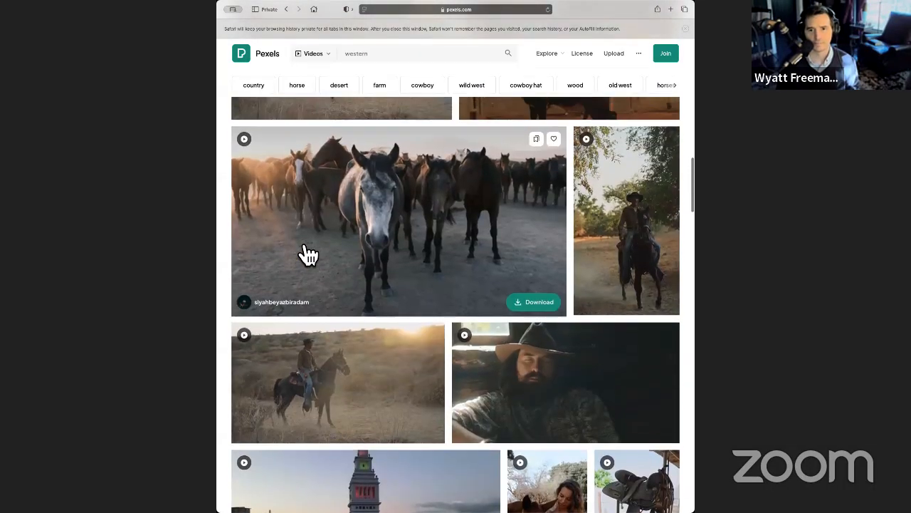
scroll(307, 254, up, 1)
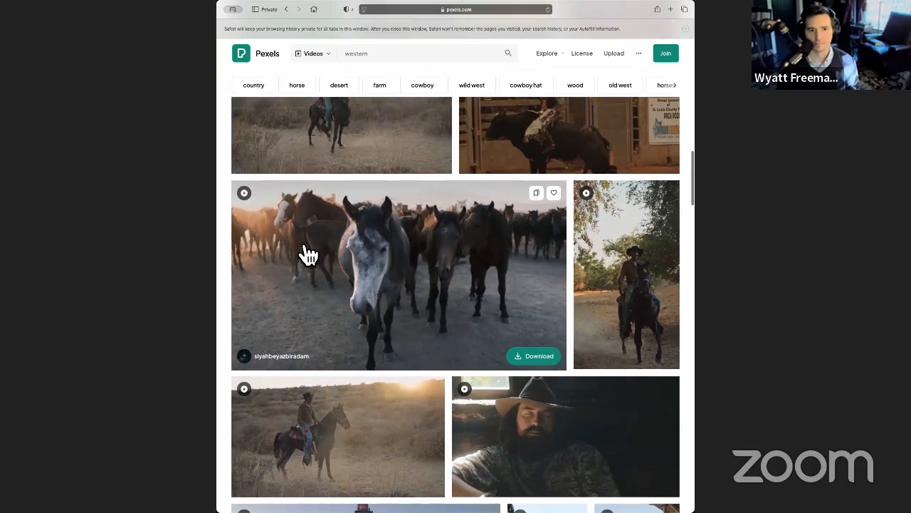
scroll(305, 254, up, 1)
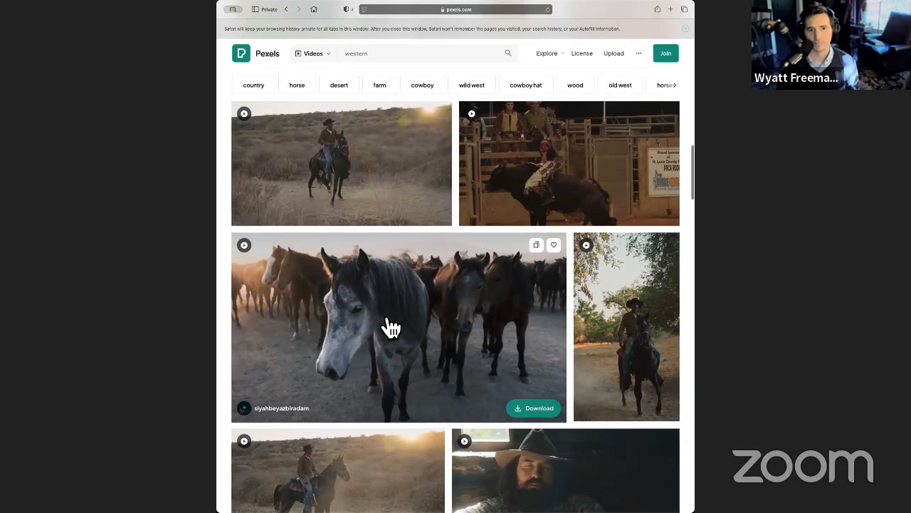
scroll(391, 328, up, 3)
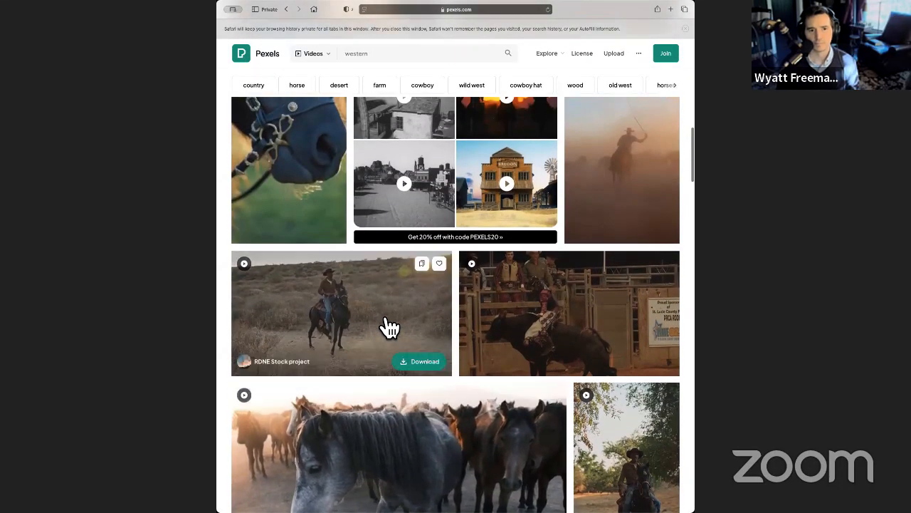
scroll(390, 328, up, 7)
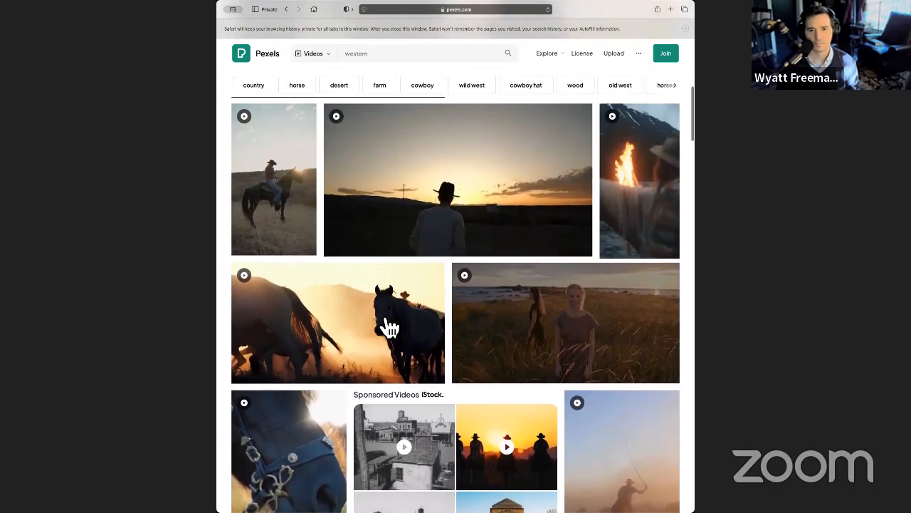
scroll(391, 327, up, 3)
scroll(391, 328, down, 5)
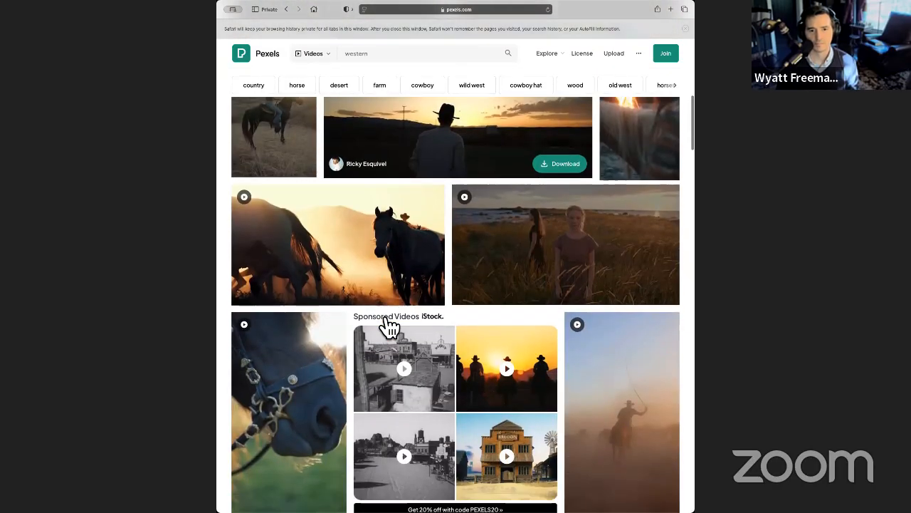
scroll(390, 327, down, 5)
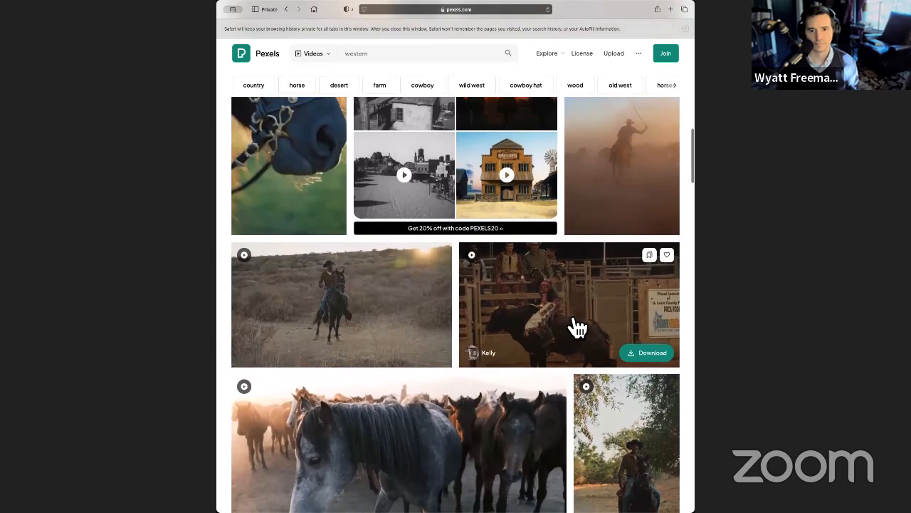
click(579, 327)
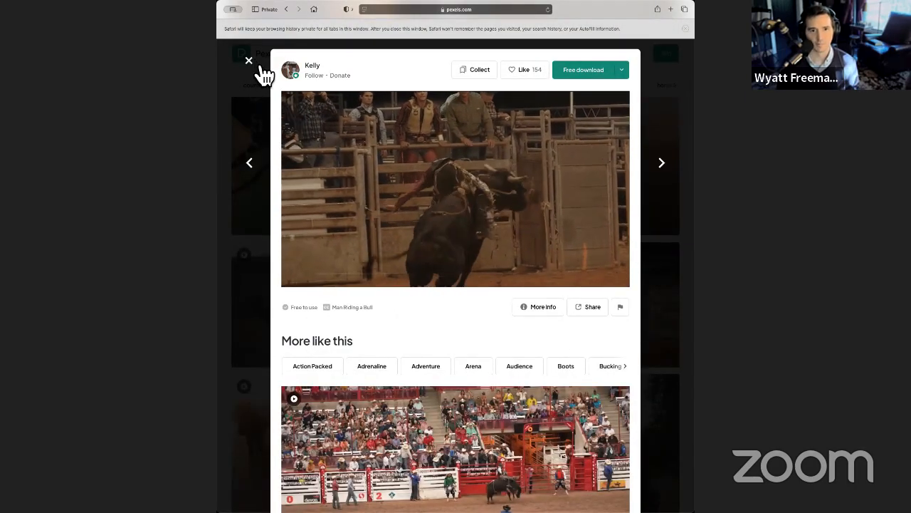
- Close the bull-riding preview, preview the vertical close-up clip of a dark horse's head, and return to the western results
click(251, 62)
scroll(285, 332, up, 3)
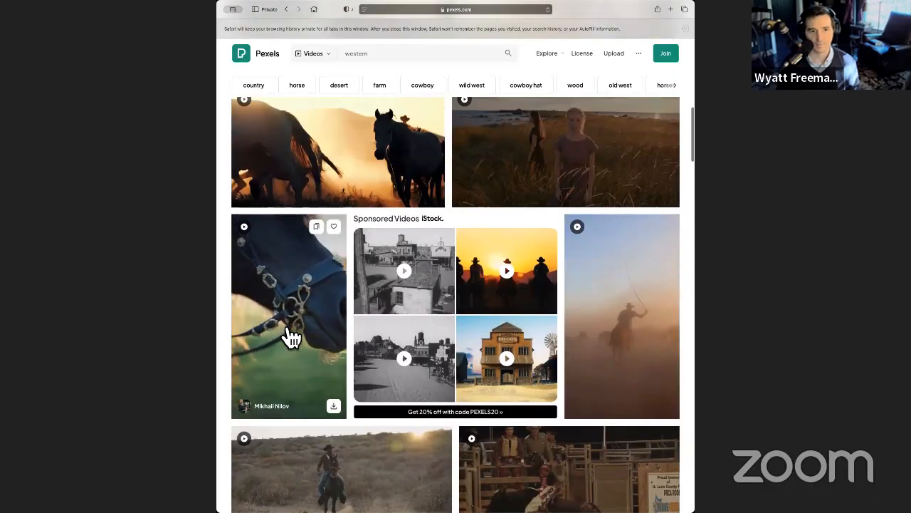
click(292, 336)
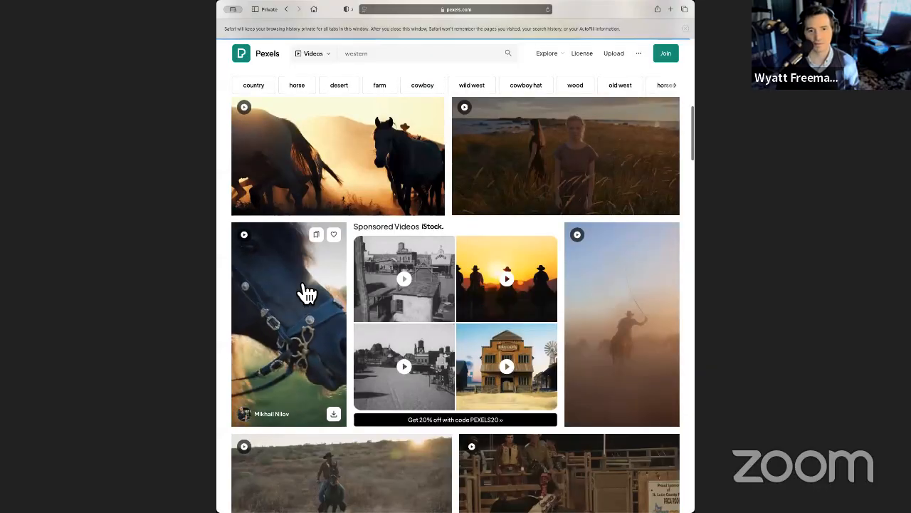
click(249, 61)
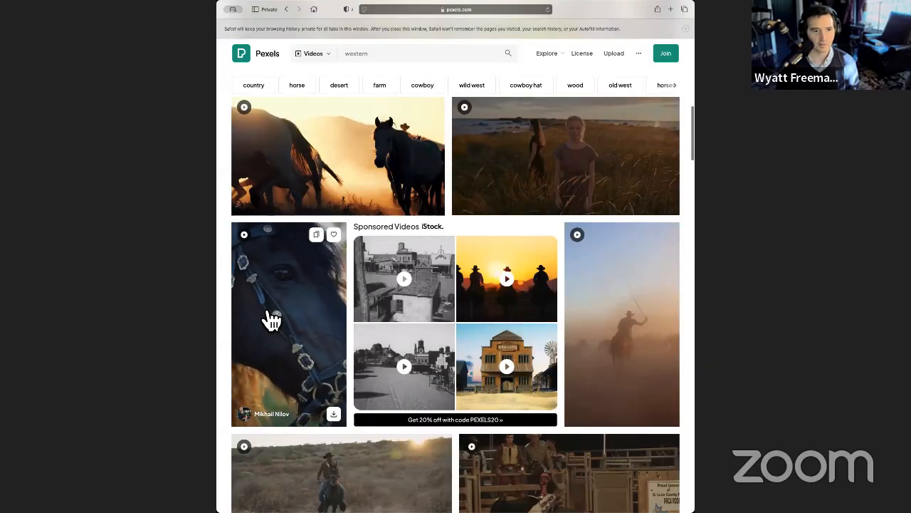
- Preview the sunset clip of a man in a hat walking on barren land, and close its preview
scroll(299, 311, up, 3)
scroll(318, 310, up, 3)
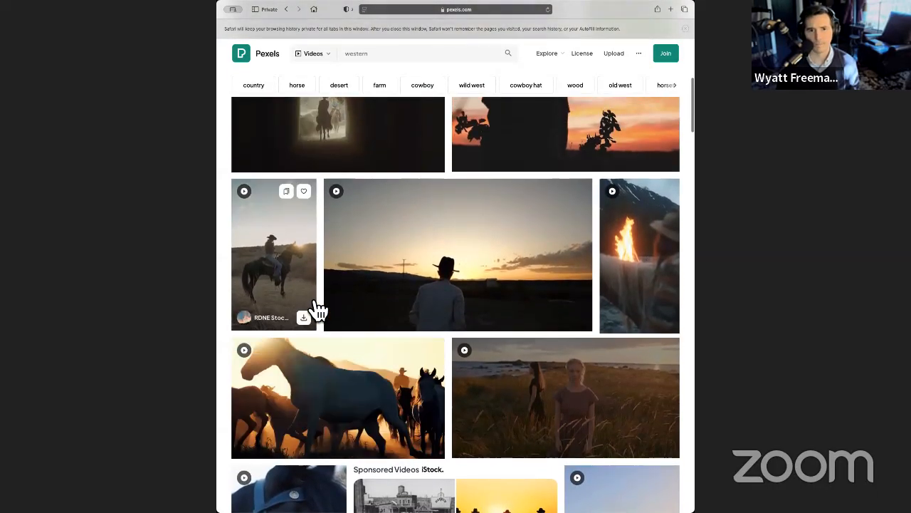
click(467, 335)
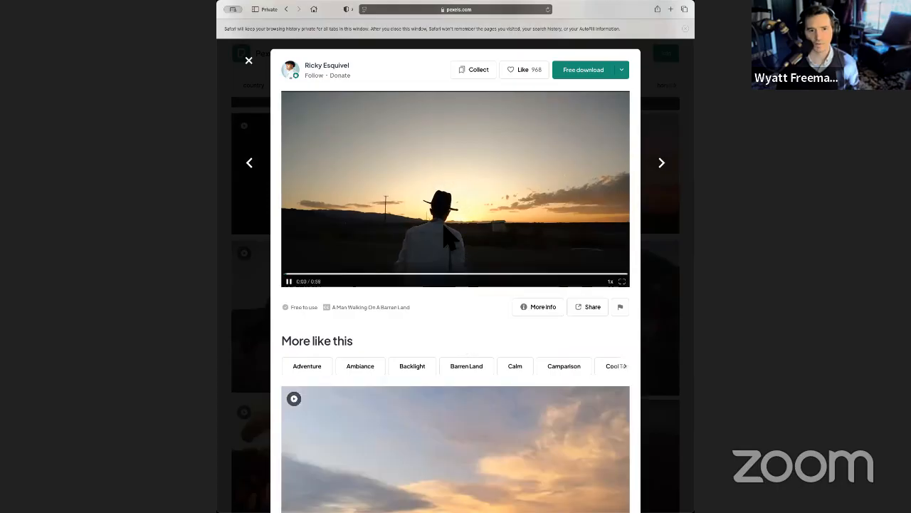
click(249, 60)
- Preview the vertical clip of a couple walking their horse through a grassy mountain area, and close its preview
scroll(388, 303, up, 5)
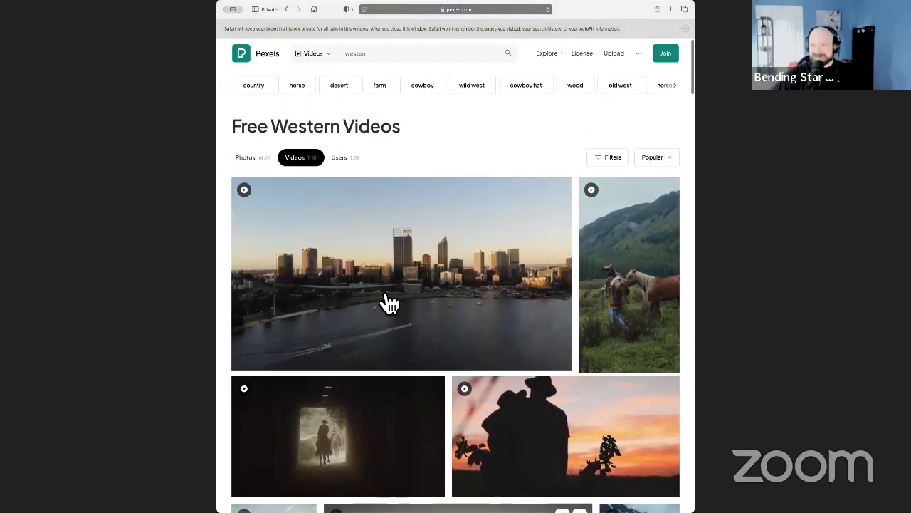
click(645, 272)
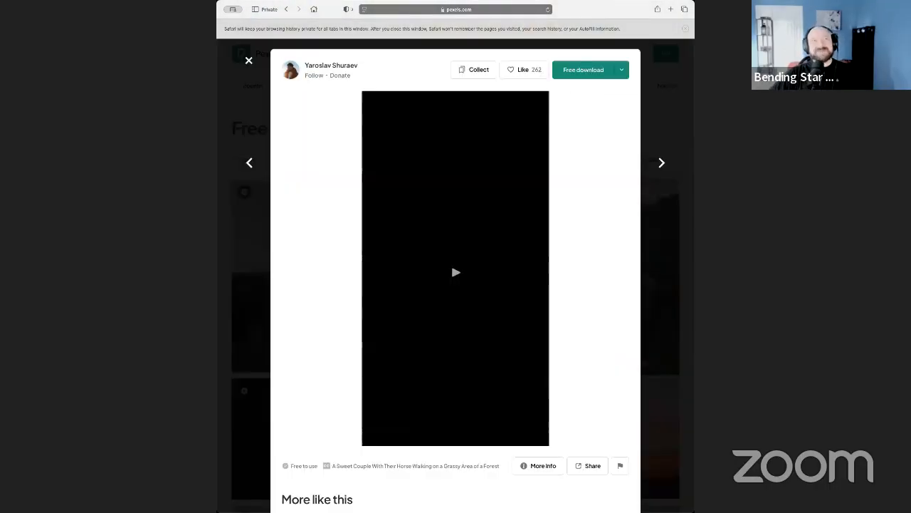
scroll(411, 408, down, 3)
scroll(427, 421, up, 3)
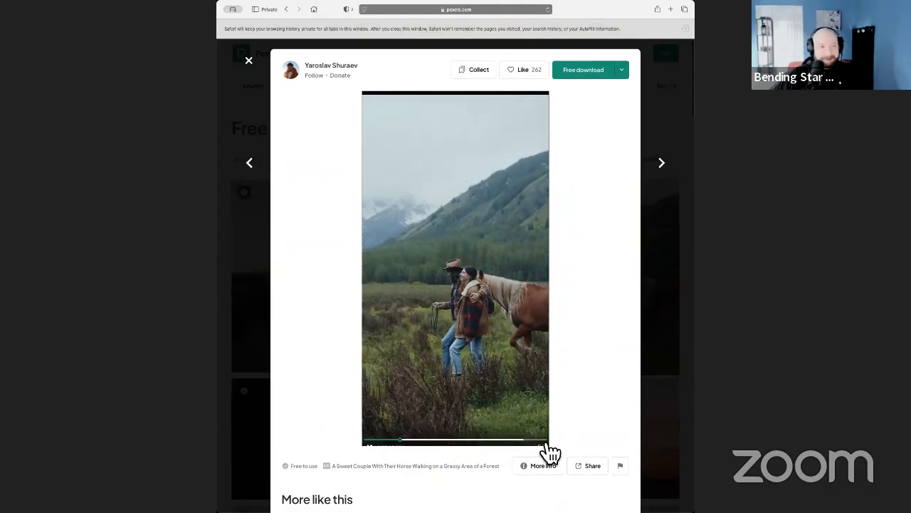
click(250, 63)
- Look much deeper through the western results, preview the rodeo clip of a man holding a bull, and close its preview
scroll(334, 288, down, 2)
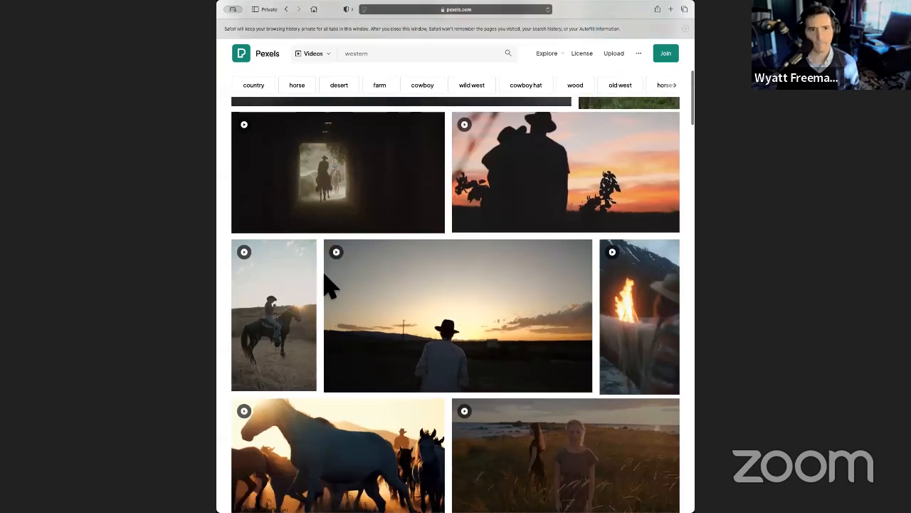
scroll(335, 288, down, 10)
scroll(335, 288, down, 10)
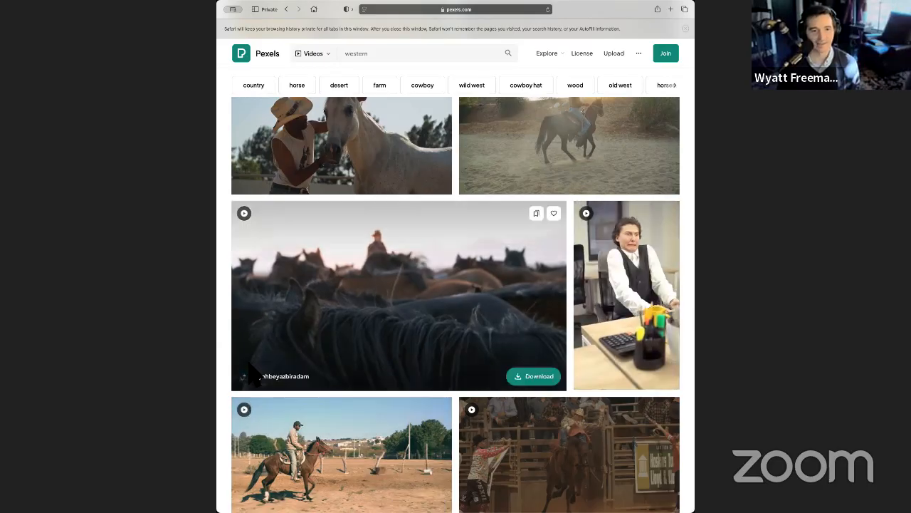
scroll(230, 309, down, 3)
scroll(230, 309, down, 5)
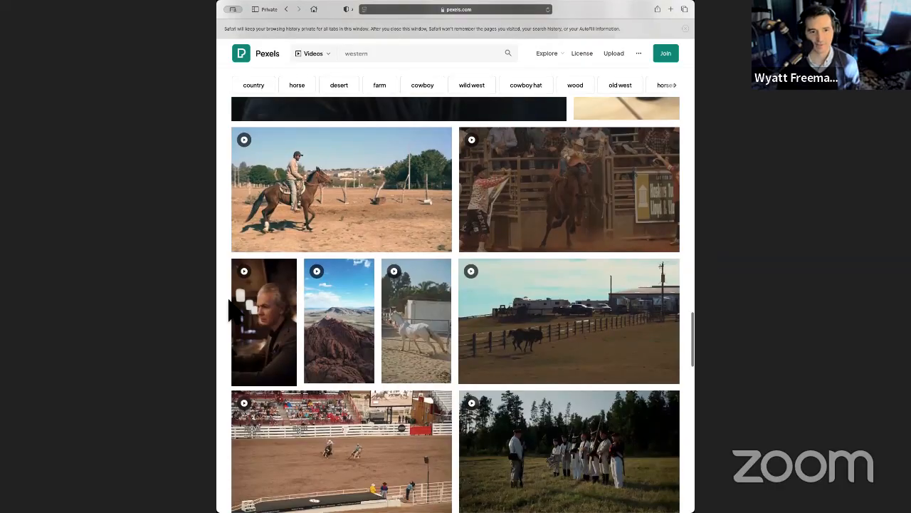
scroll(230, 309, down, 5)
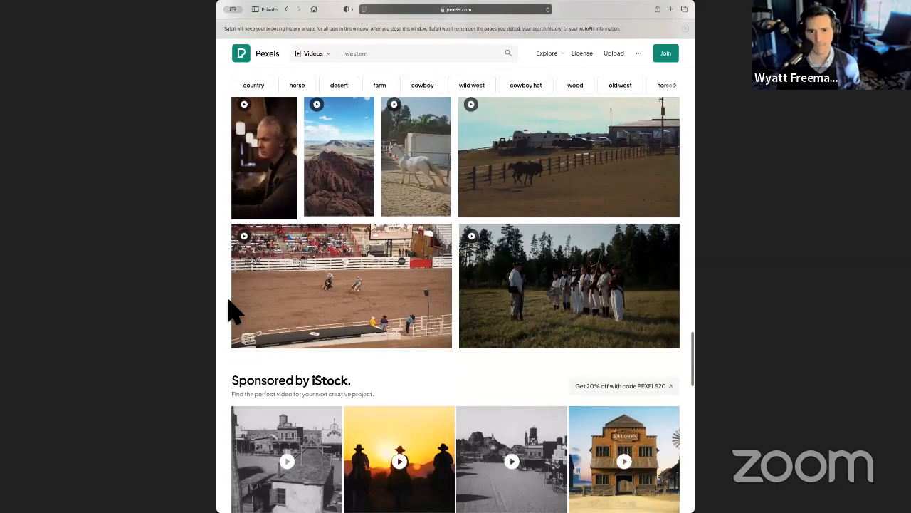
scroll(230, 309, down, 9)
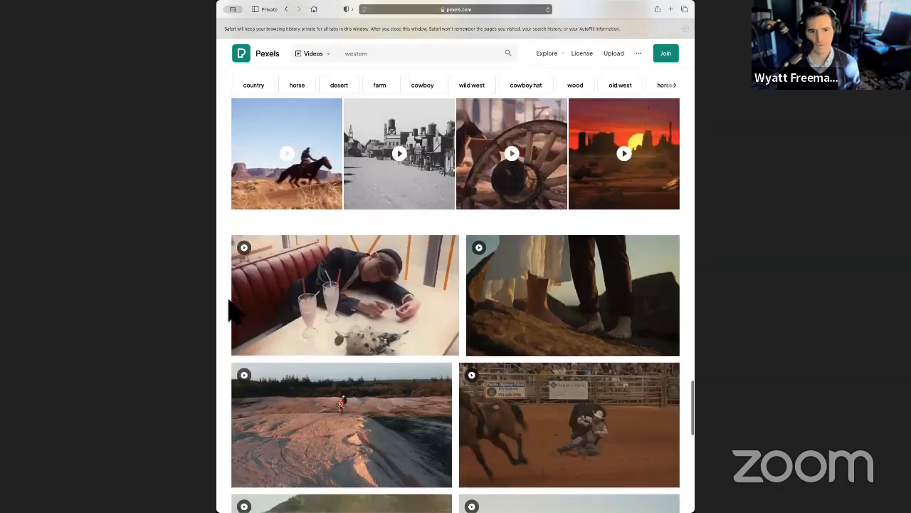
scroll(230, 309, down, 4)
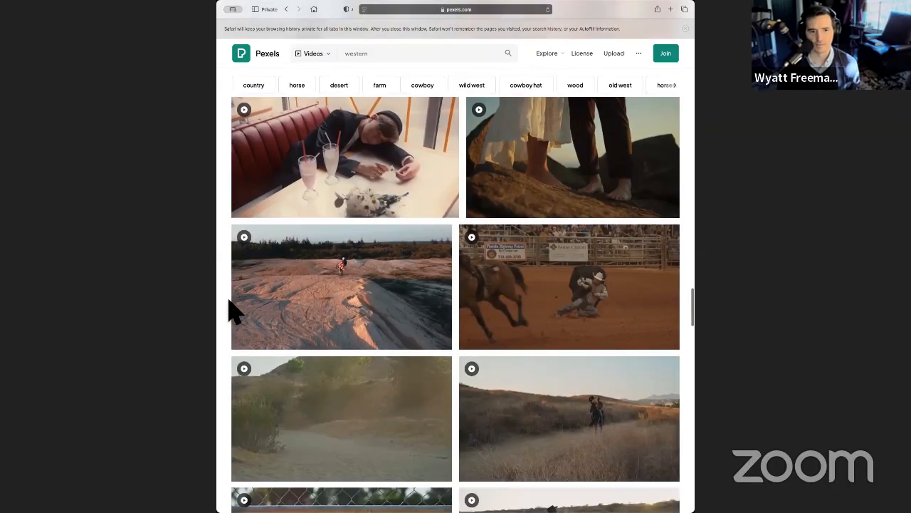
click(511, 310)
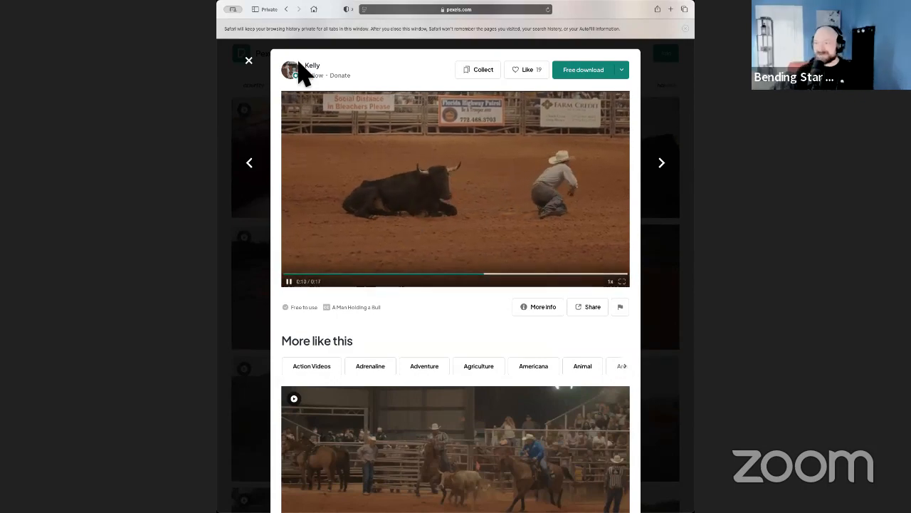
click(248, 61)
- Preview the clip of a man holding his hat while riding a horse, and return to the results
scroll(310, 241, down, 3)
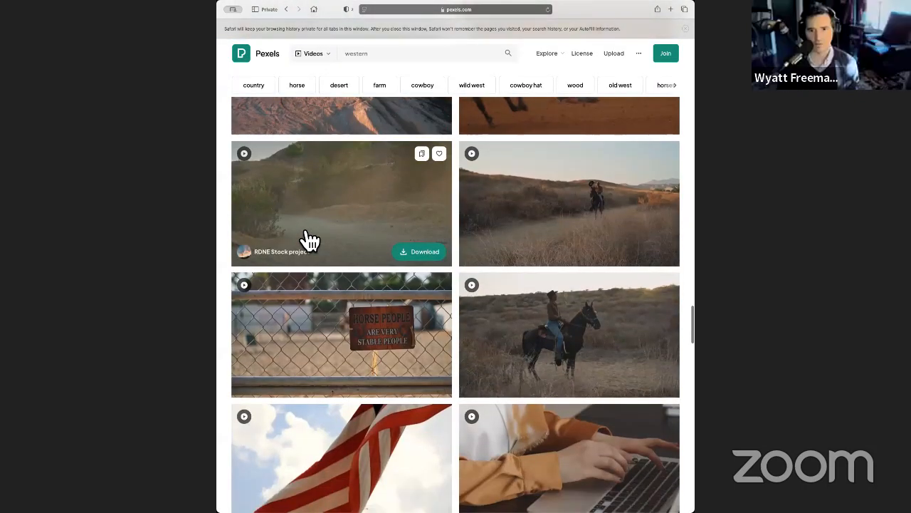
click(625, 223)
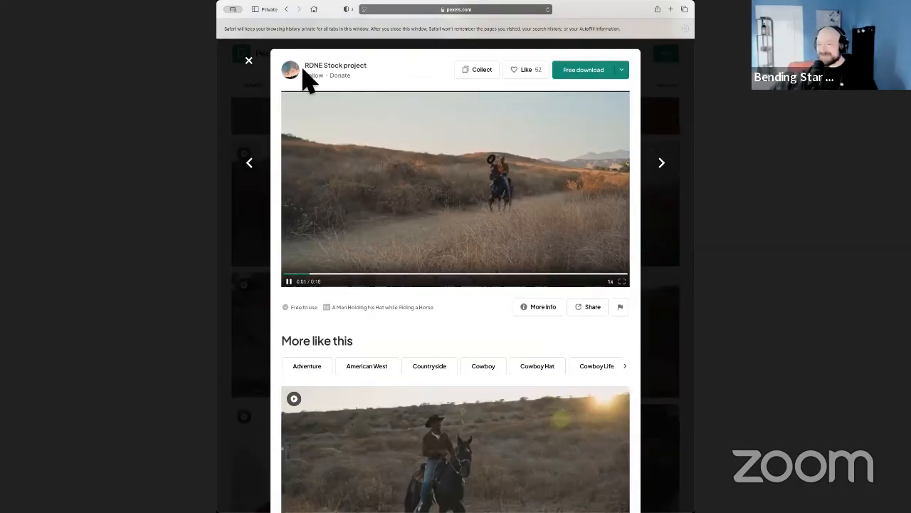
click(249, 61)
- Browse the further western results for a suitable clip, and return to the start of the list
scroll(313, 214, down, 5)
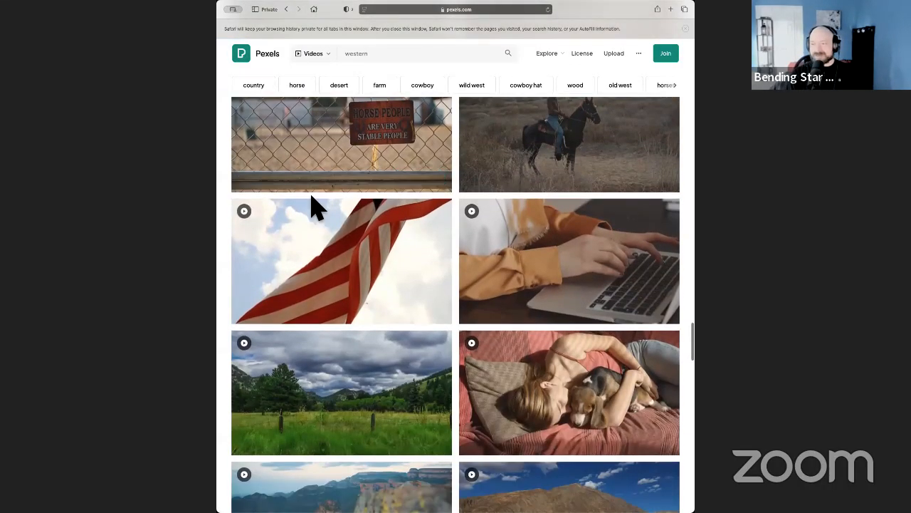
scroll(317, 206, down, 3)
scroll(321, 212, down, 3)
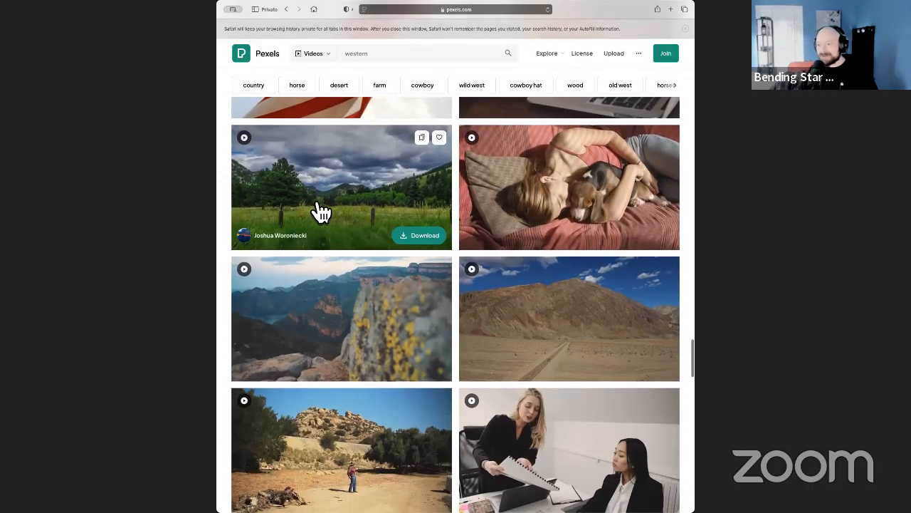
scroll(321, 212, down, 12)
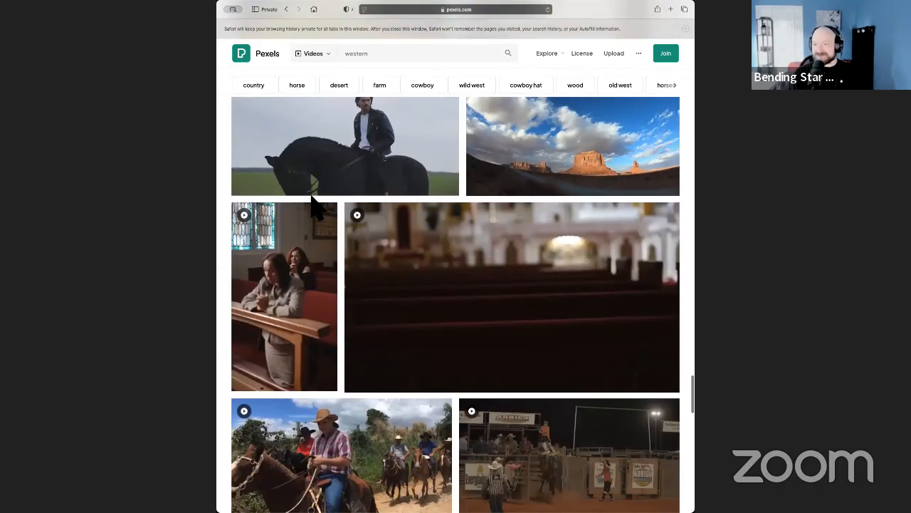
scroll(328, 219, up, 20)
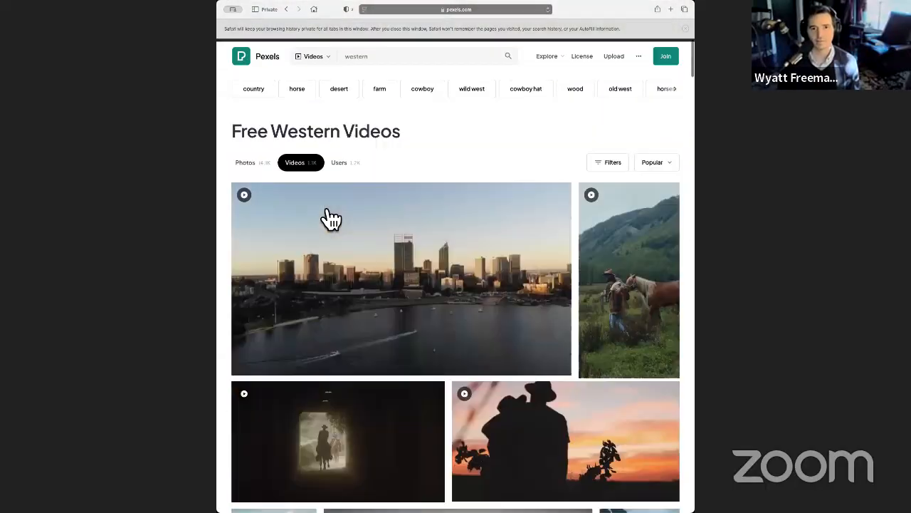
- Search the videos for "covered wagon" and look through the results
click(383, 57)
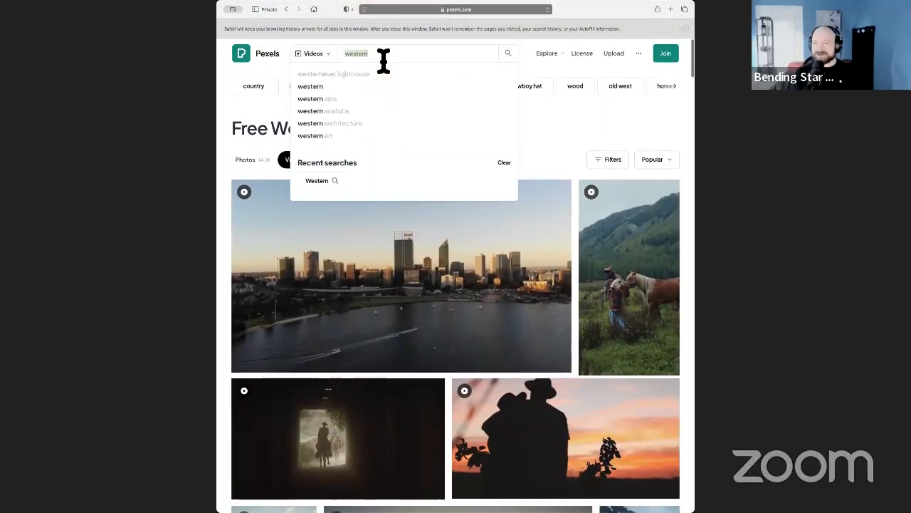
text(covered)
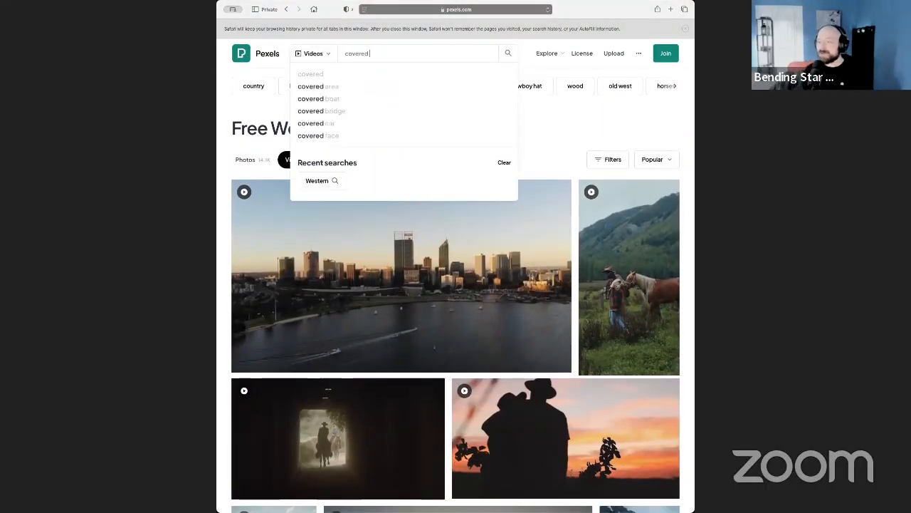
text( wagon)
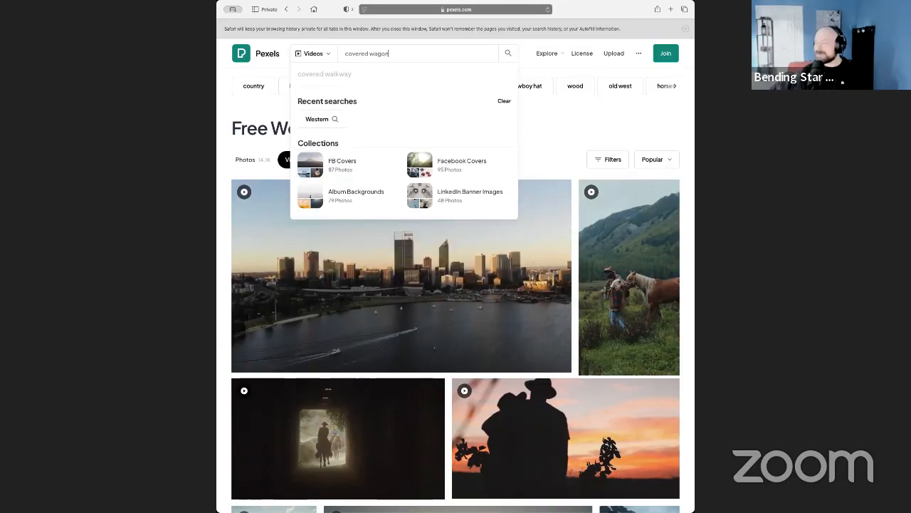
key(Return)
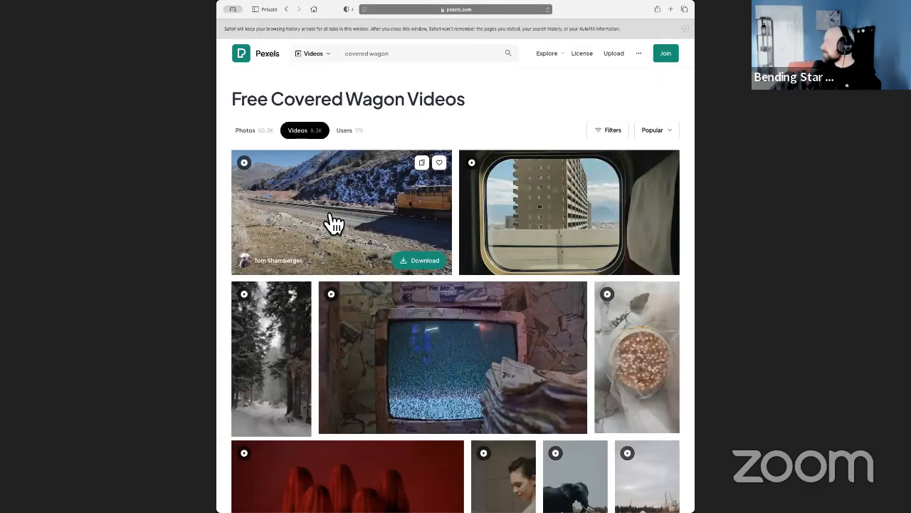
scroll(254, 240, down, 5)
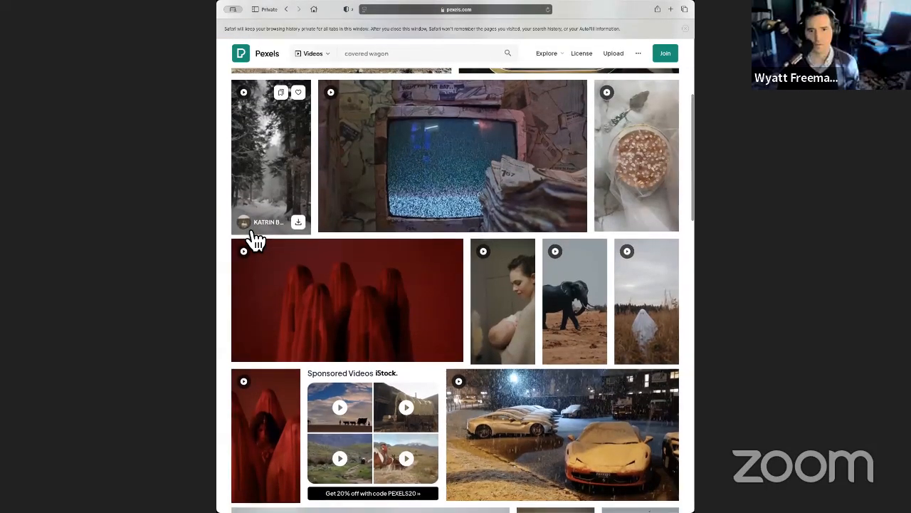
scroll(254, 240, down, 7)
scroll(254, 240, up, 12)
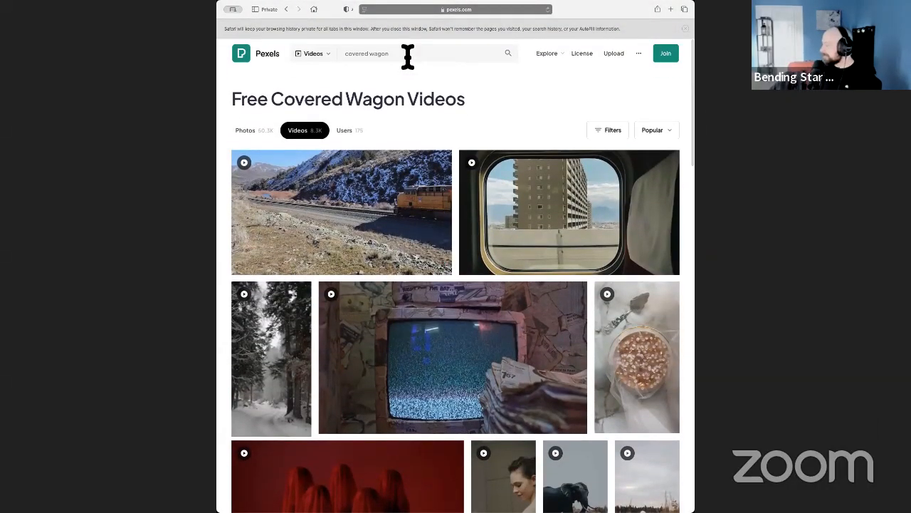
- Search the videos for "Yosemite" and browse the resulting landscape clips
click(410, 60)
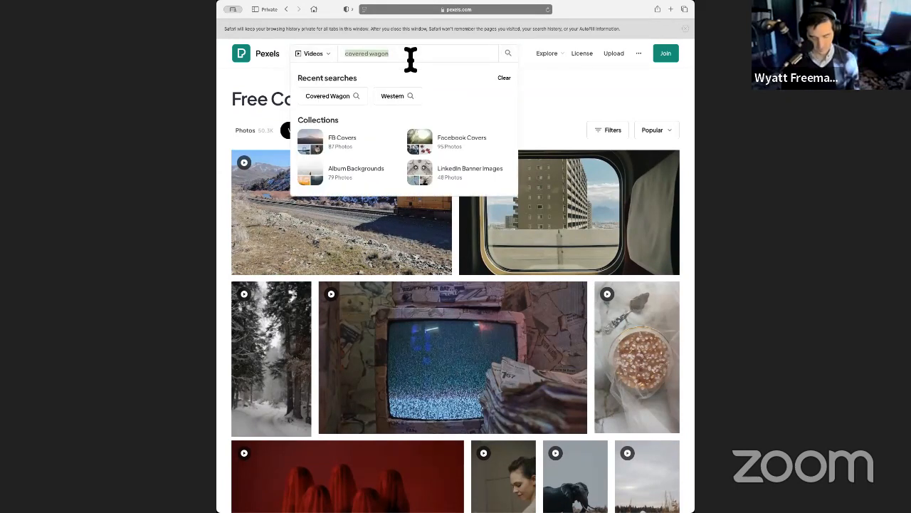
text(Yos)
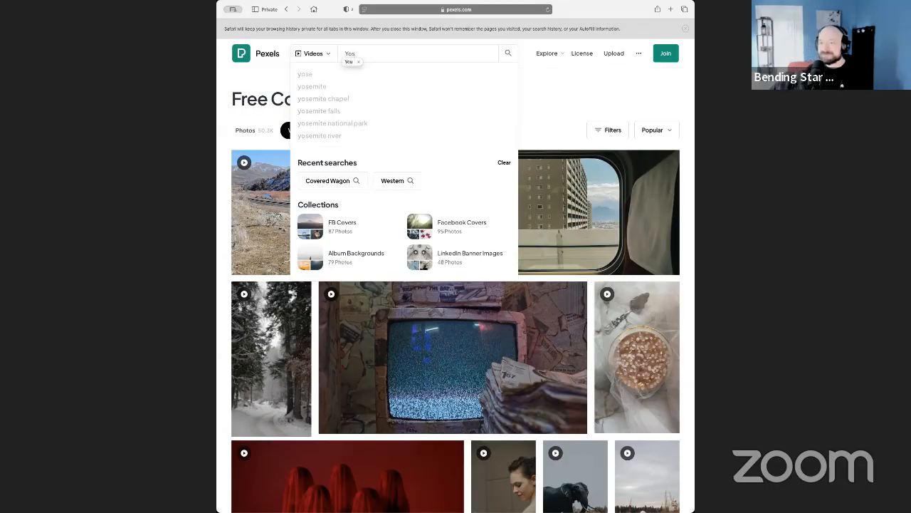
key(BackSpace)
text(u)
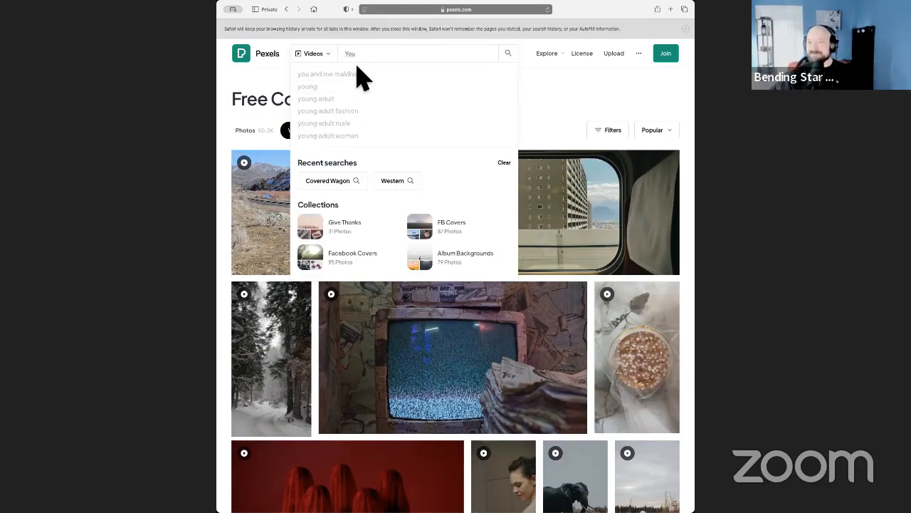
key(BackSpace)
text(semite)
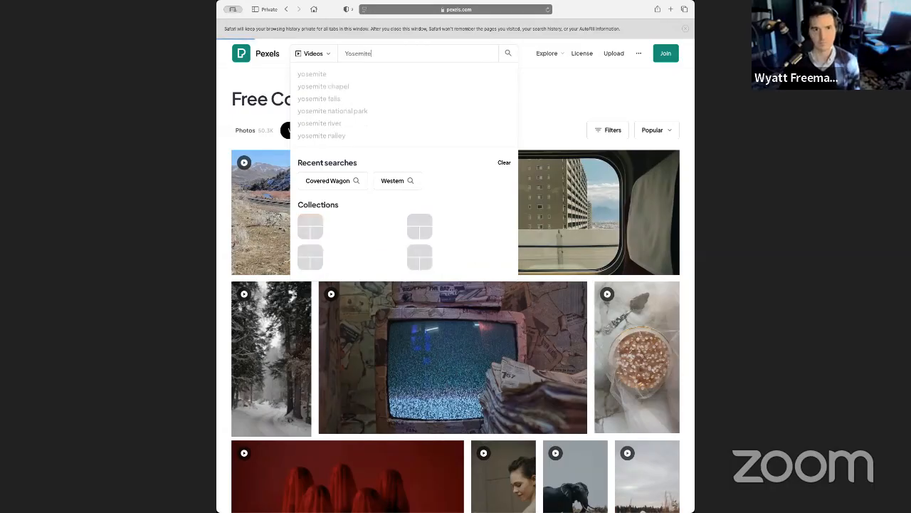
key(Return)
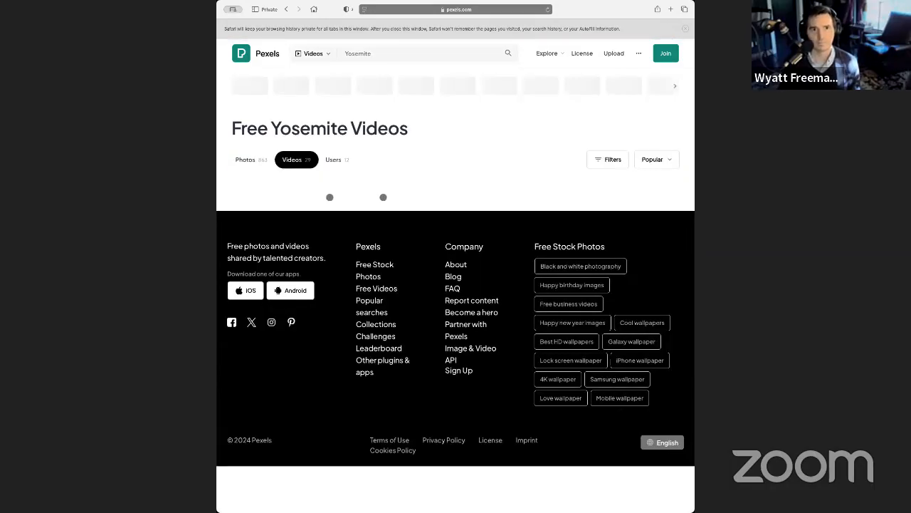
scroll(237, 282, down, 10)
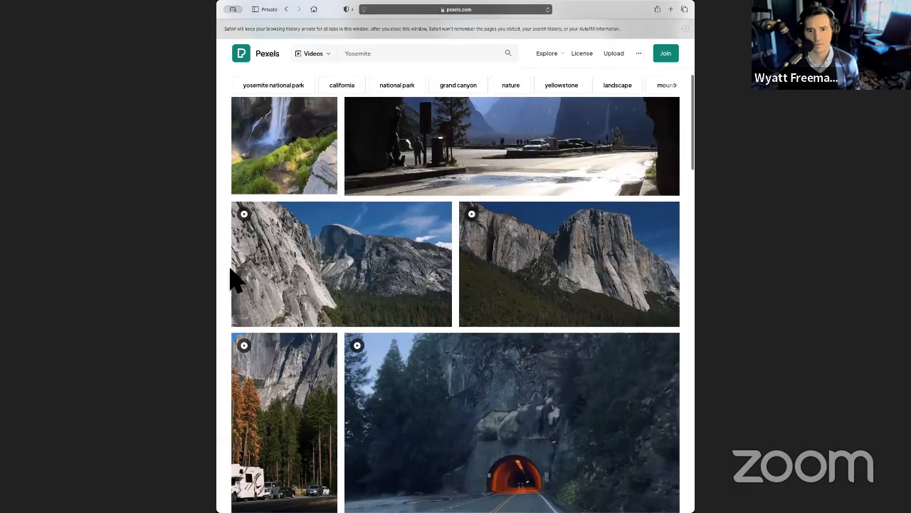
scroll(237, 281, down, 4)
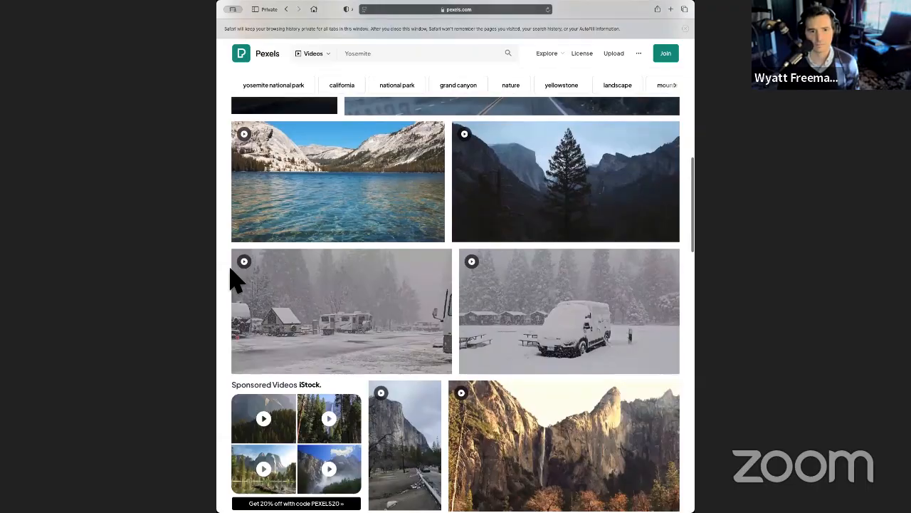
scroll(237, 281, down, 8)
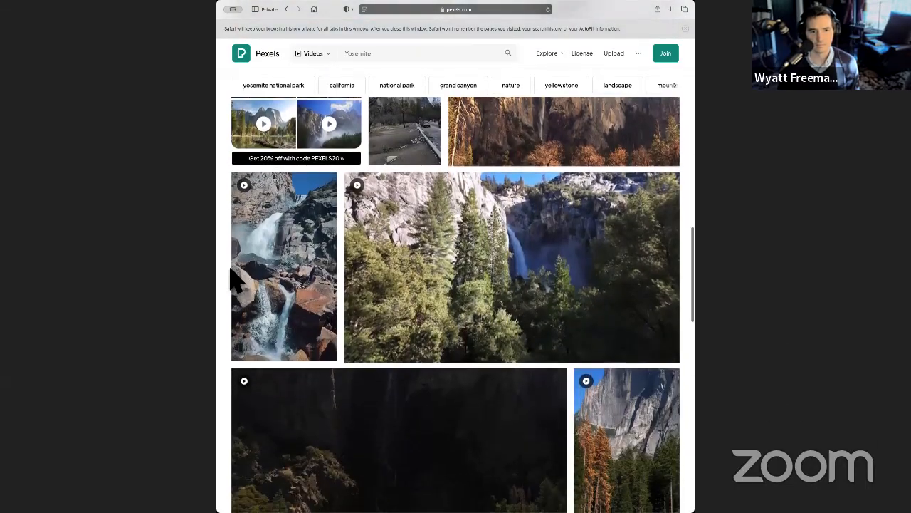
scroll(237, 281, down, 13)
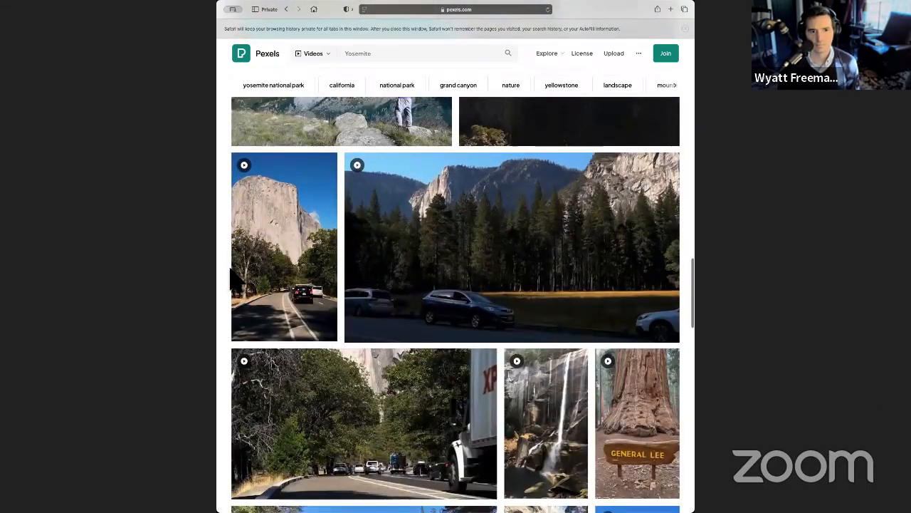
- Browse the Yosemite video results and preview the waterfall clip and the clip of the river, bridge and mountain
scroll(237, 282, down, 4)
scroll(235, 282, down, 3)
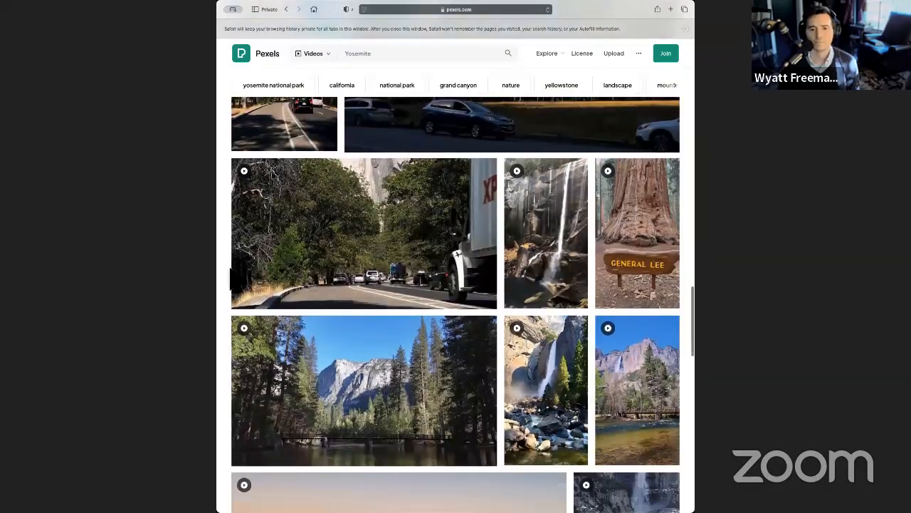
scroll(237, 281, down, 7)
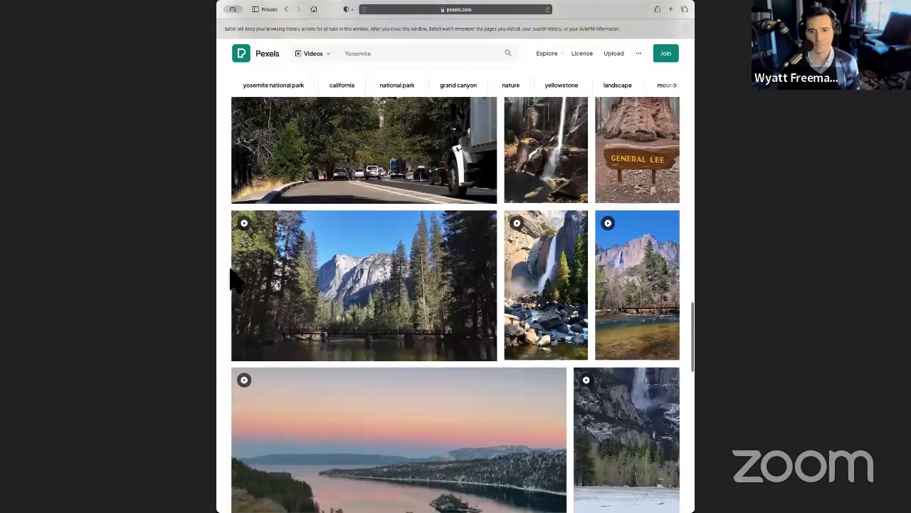
scroll(237, 281, down, 5)
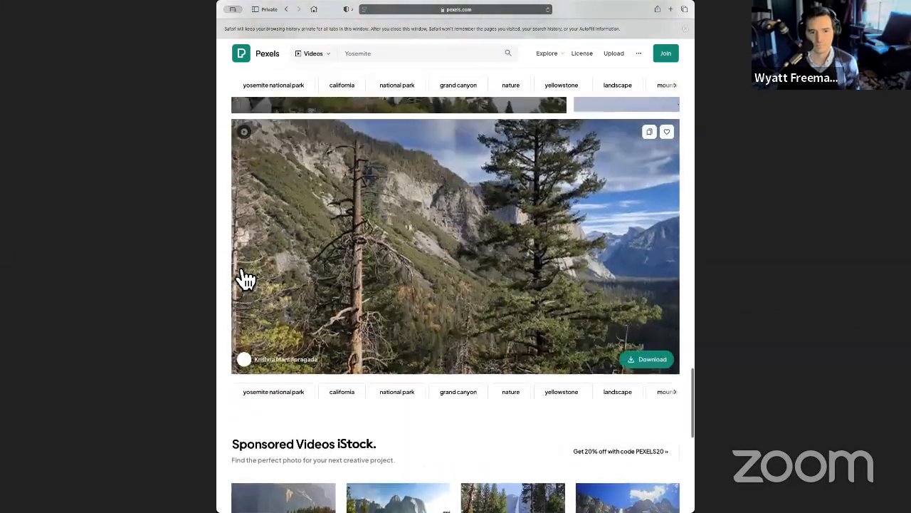
scroll(240, 279, up, 12)
click(567, 296)
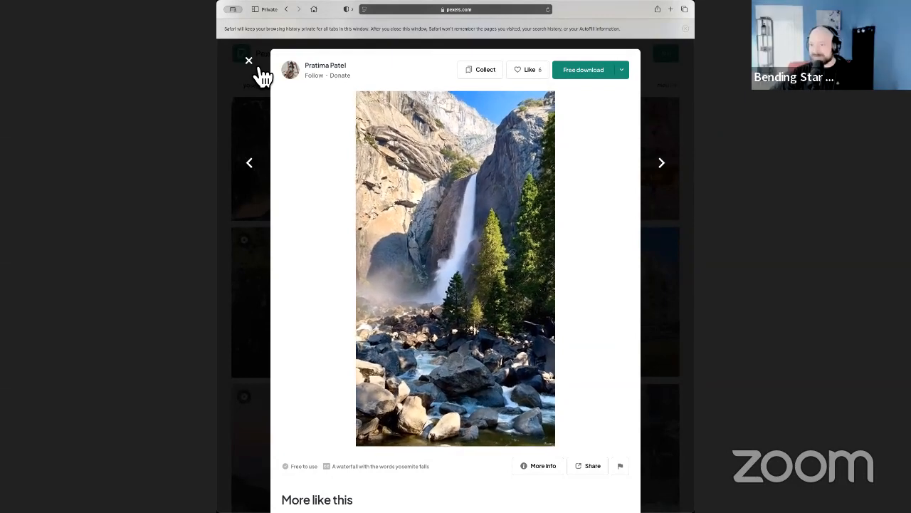
click(249, 61)
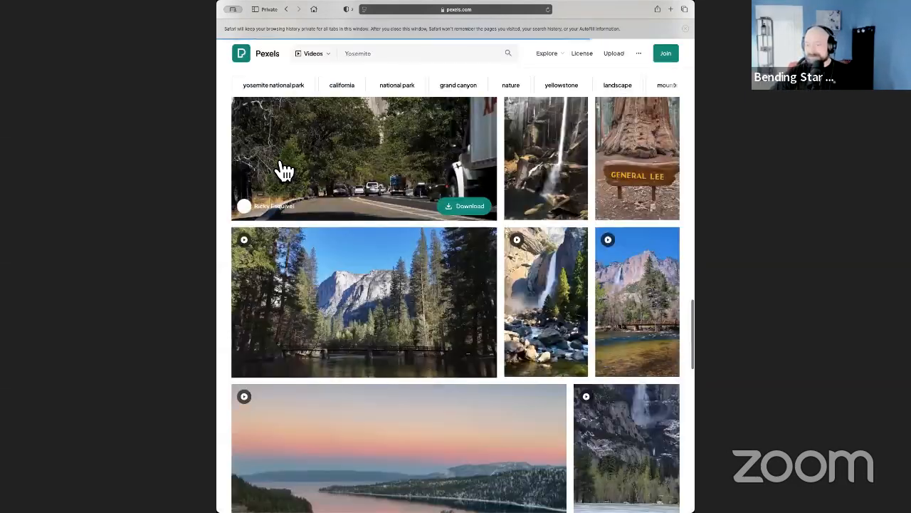
click(427, 306)
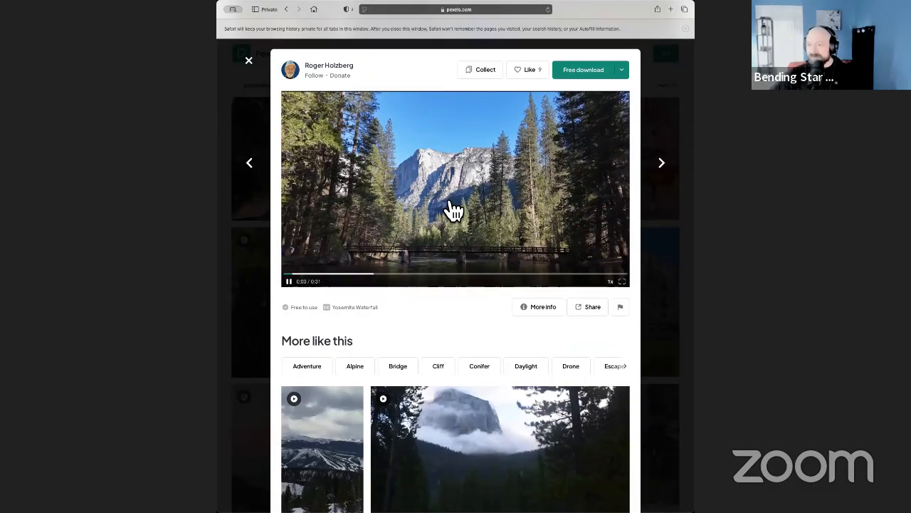
click(250, 62)
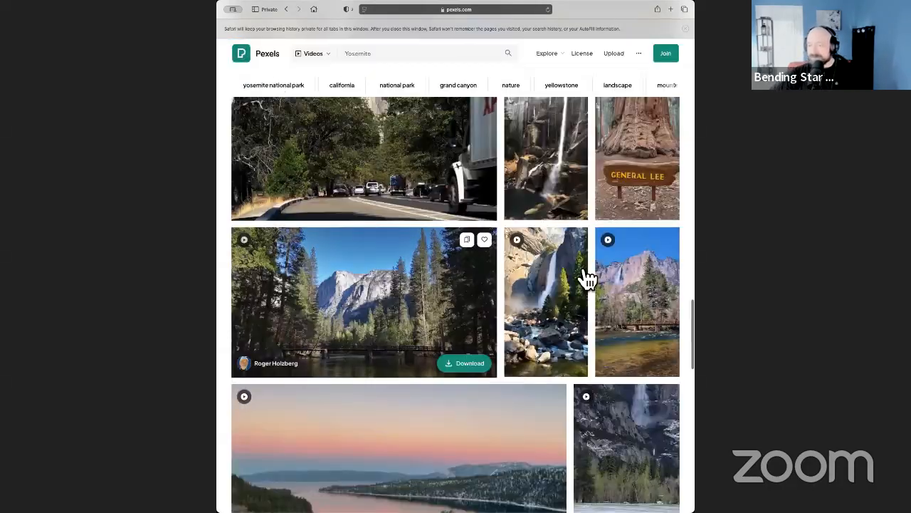
- Look back through the Yosemite results and search the free videos for "saloon"
scroll(648, 318, up, 10)
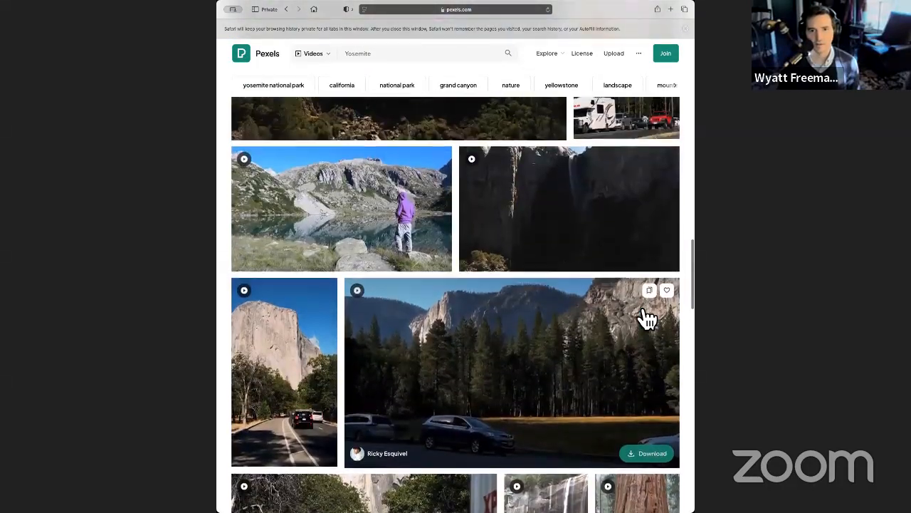
scroll(647, 318, up, 10)
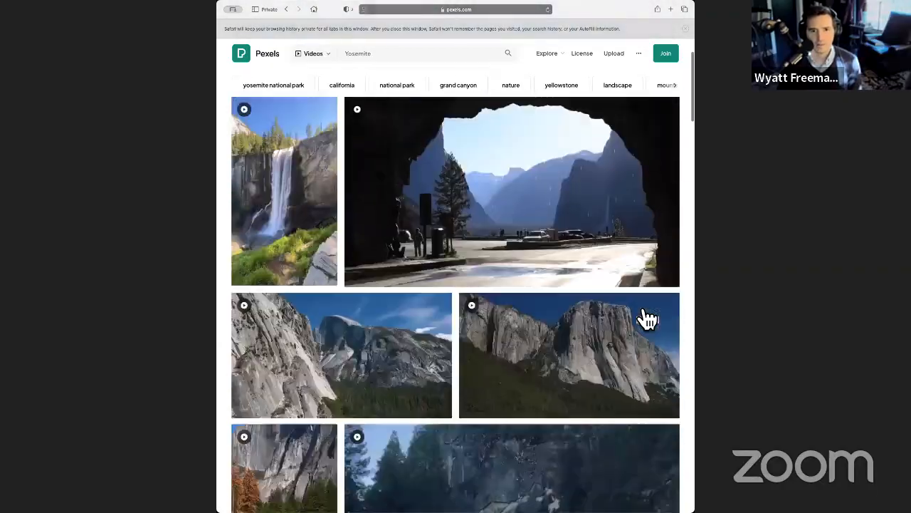
scroll(645, 317, down, 10)
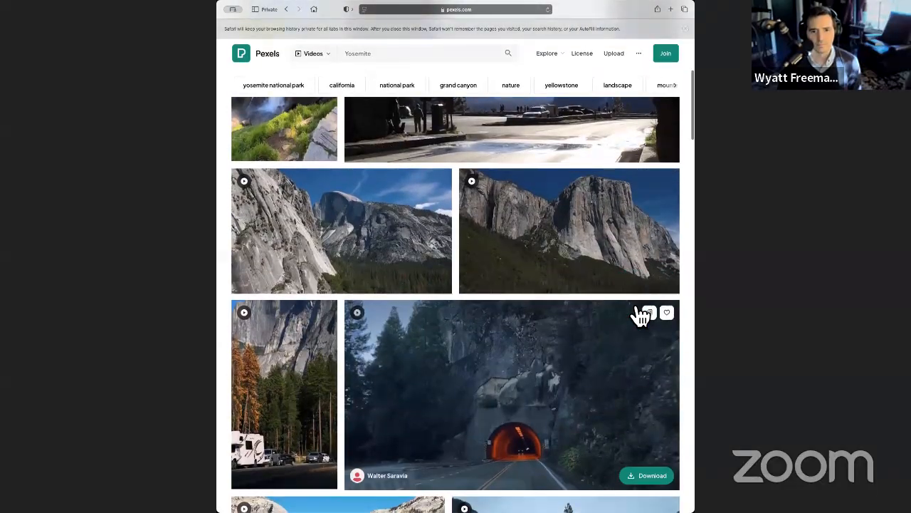
scroll(635, 306, up, 10)
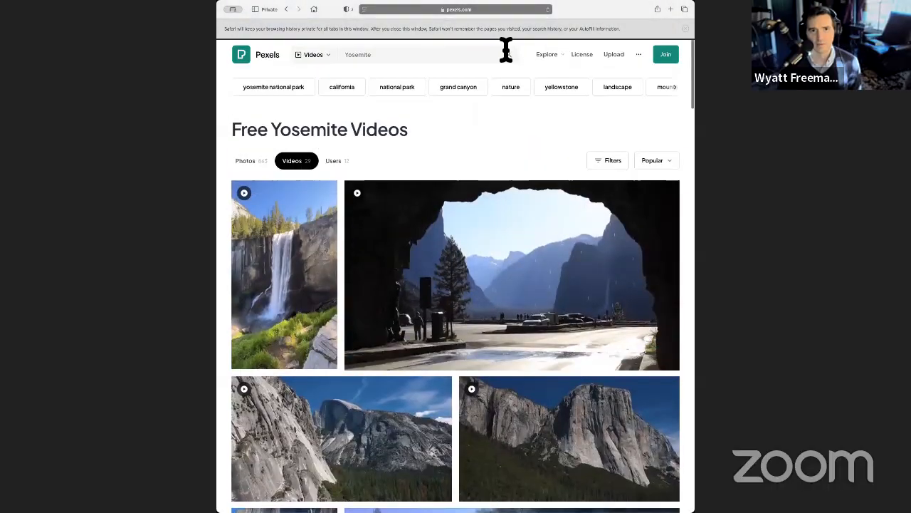
click(399, 55)
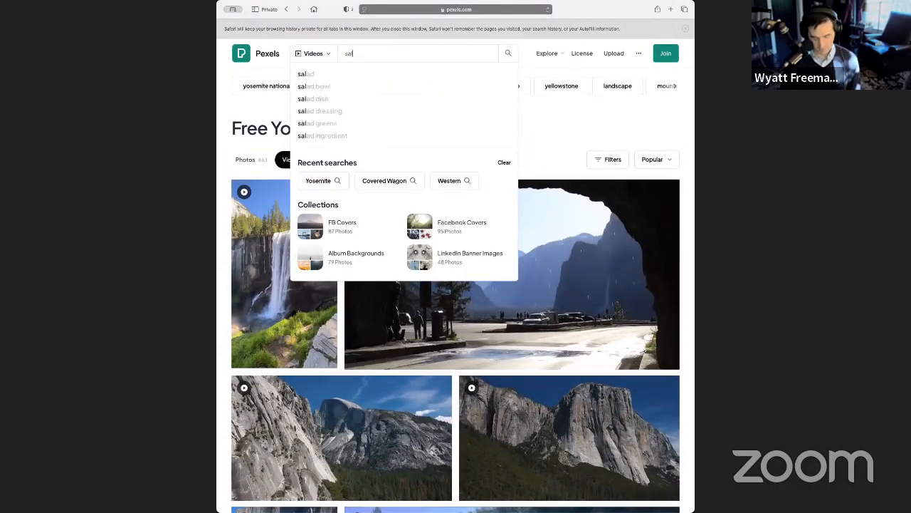
text(saloon)
key(Return)
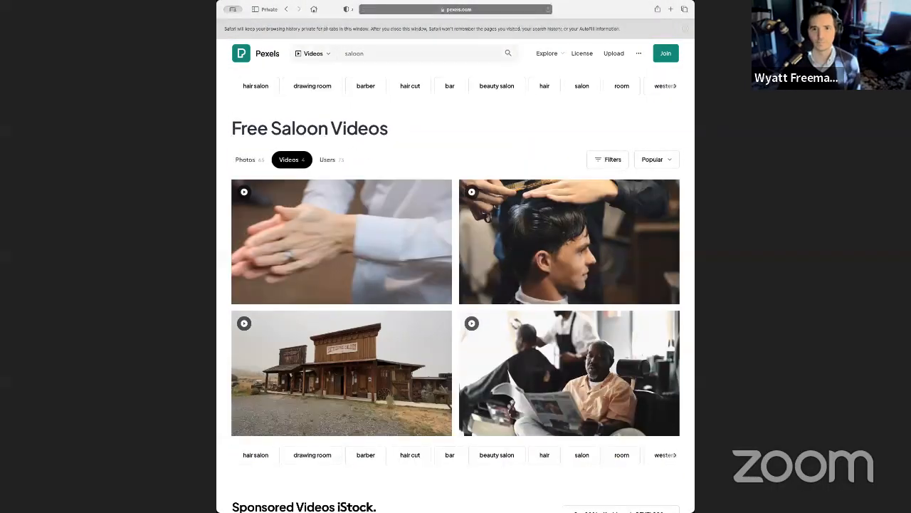
- Open the Old West video showing the Rattlesnake Saloon and copy its page address
scroll(249, 225, down, 2)
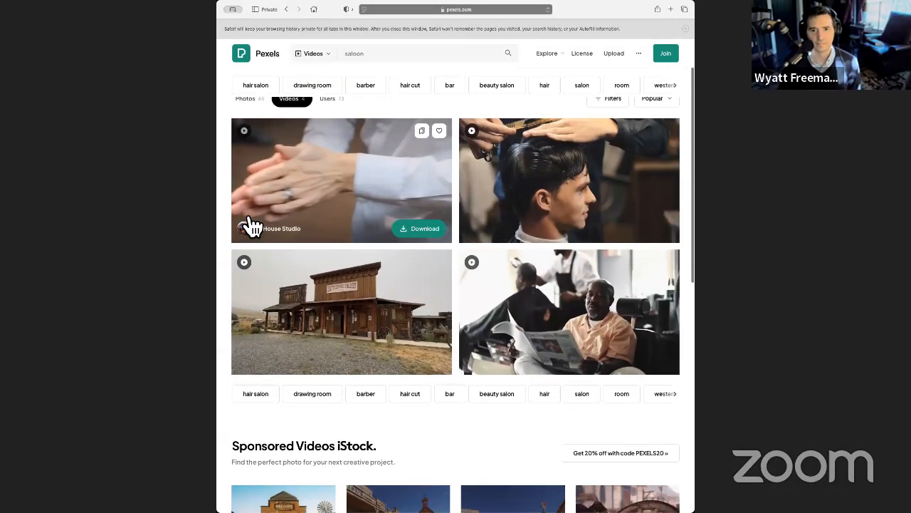
click(383, 318)
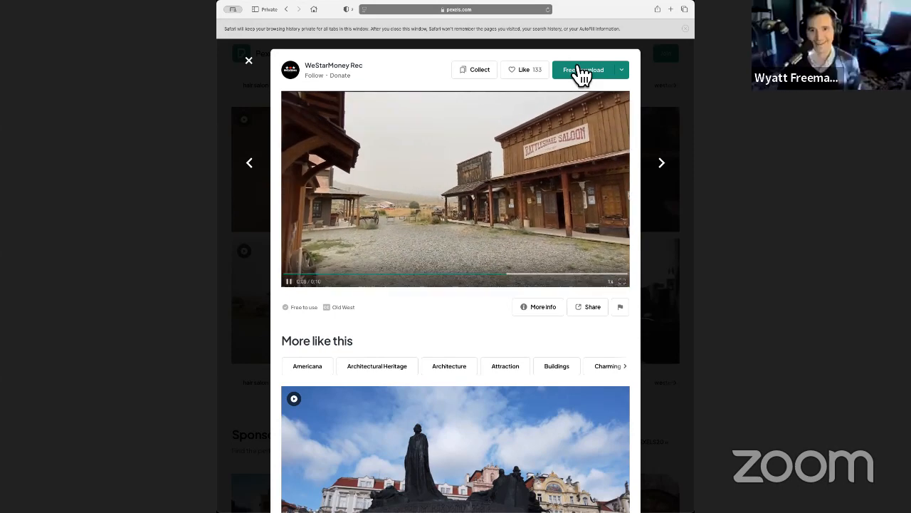
right_click(405, 10)
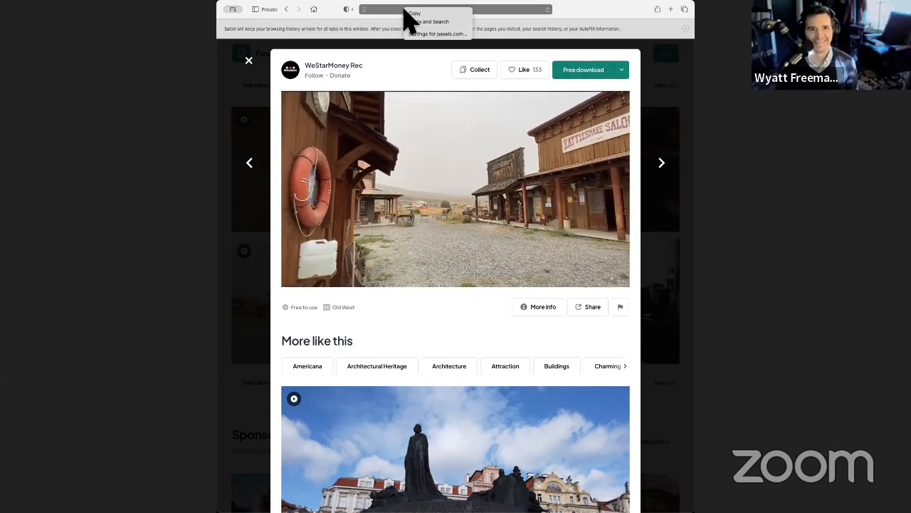
click(417, 13)
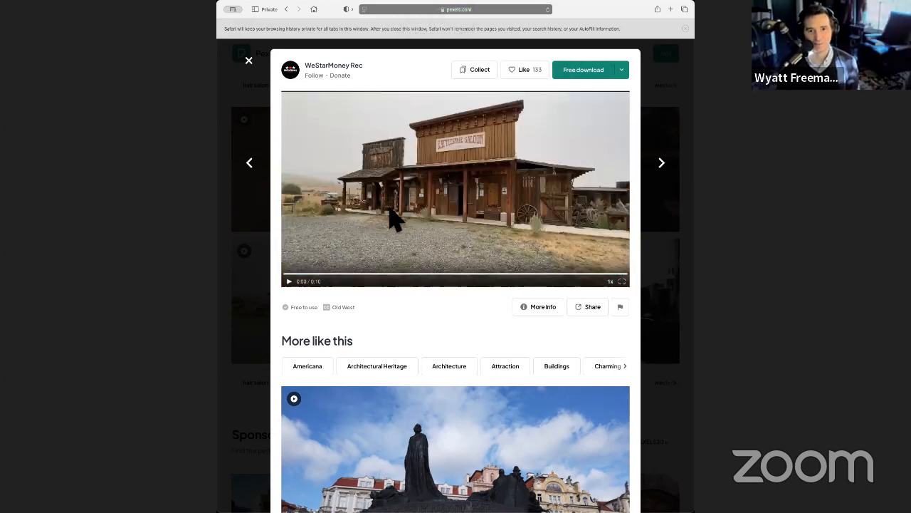
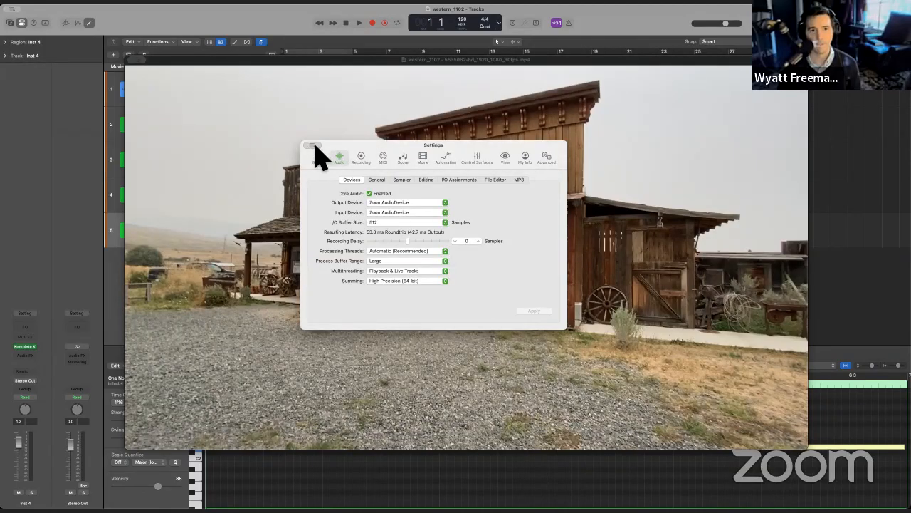
- In the Logic Pro project western_1102, close the Settings window and play the cue from the beginning with the saloon movie
key(super+w)
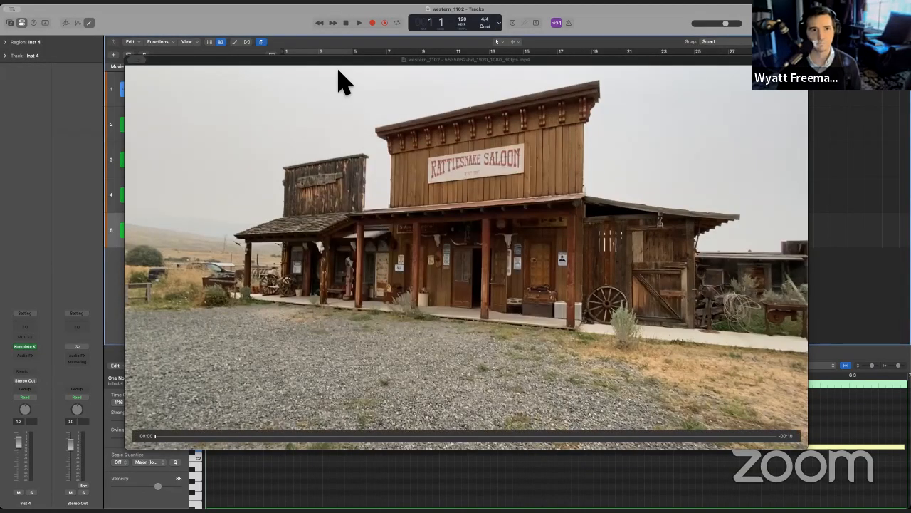
key(space)
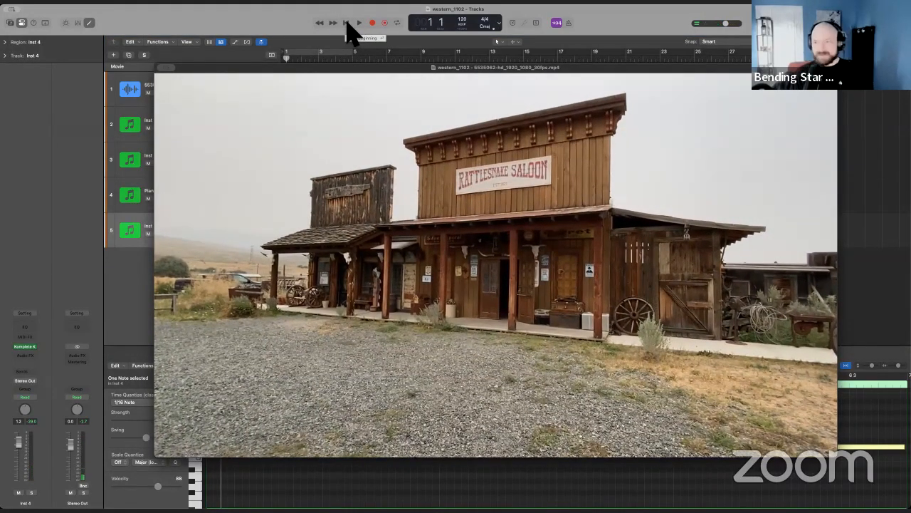
click(347, 23)
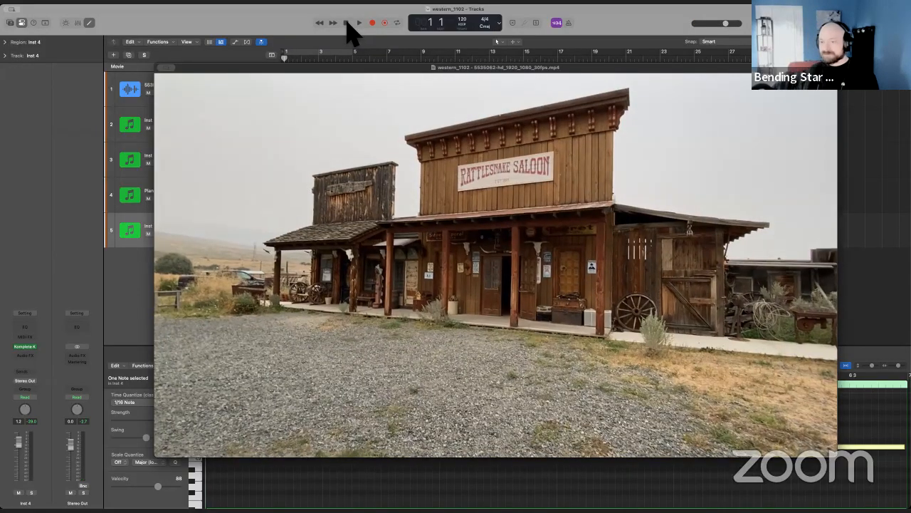
key(space)
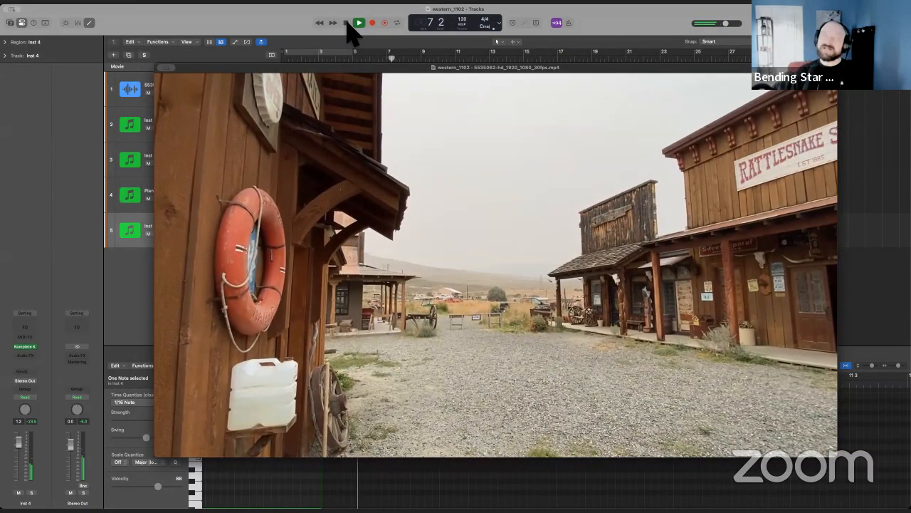
click(346, 22)
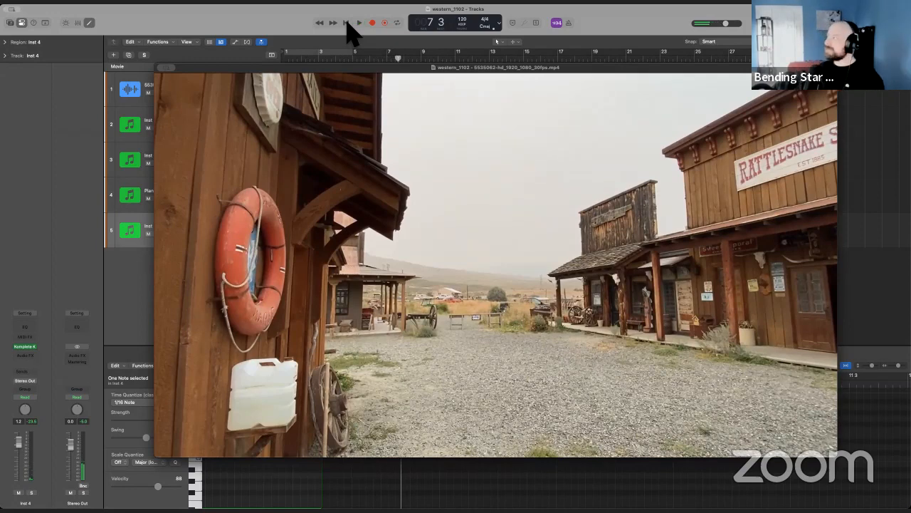
- Replay the whole cue from the beginning against the picture, stop playback and close the floating movie window
click(348, 23)
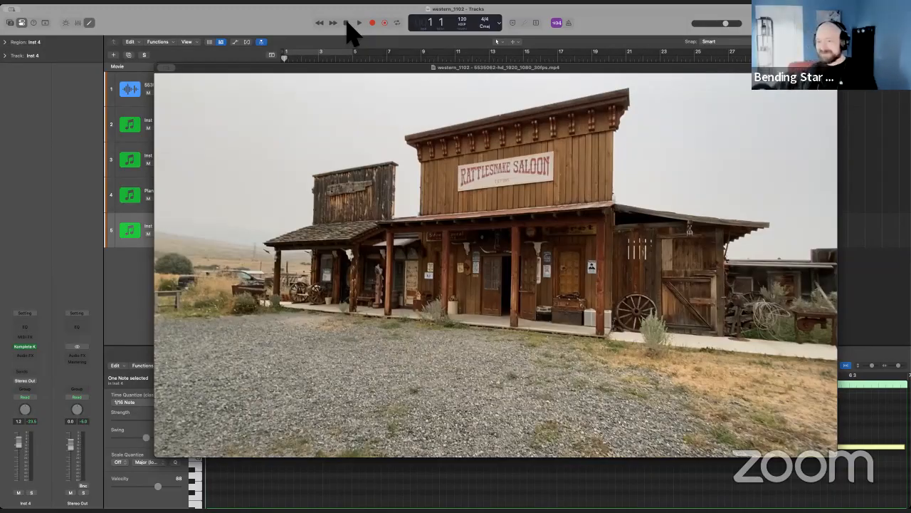
key(space)
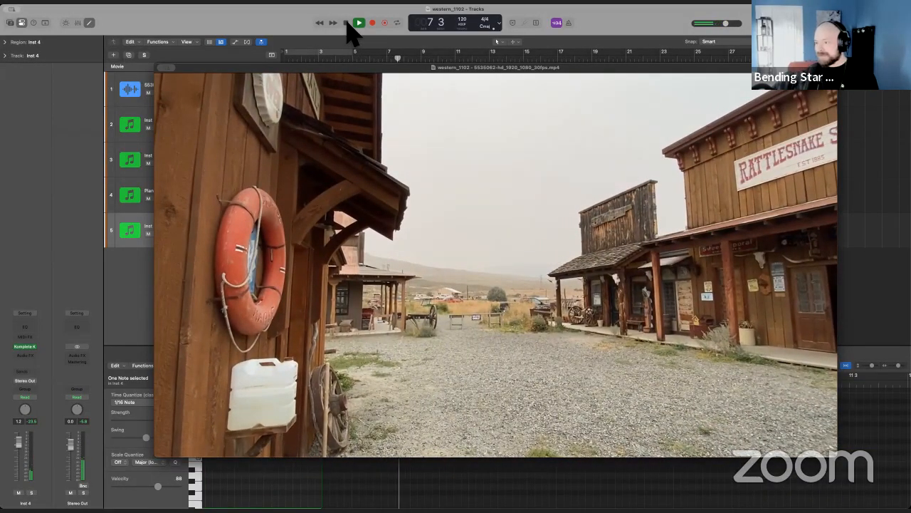
click(347, 23)
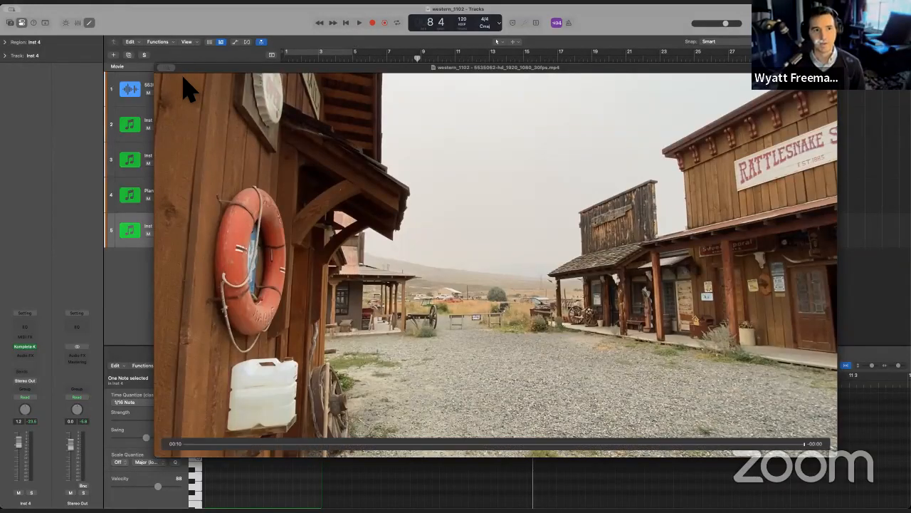
key(super+w)
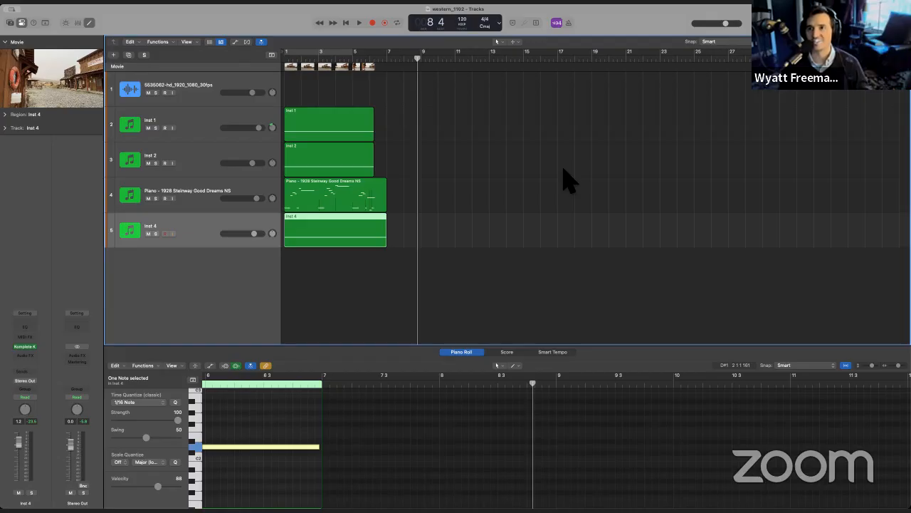
- Open the Komplete Kontrol instrument of the Inst 2 track and place its window clear of the tracks and regions
click(186, 128)
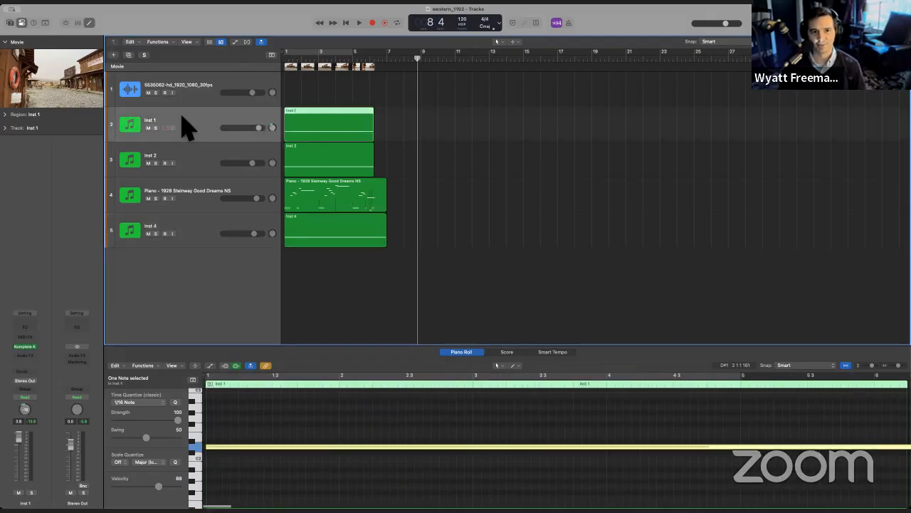
click(189, 166)
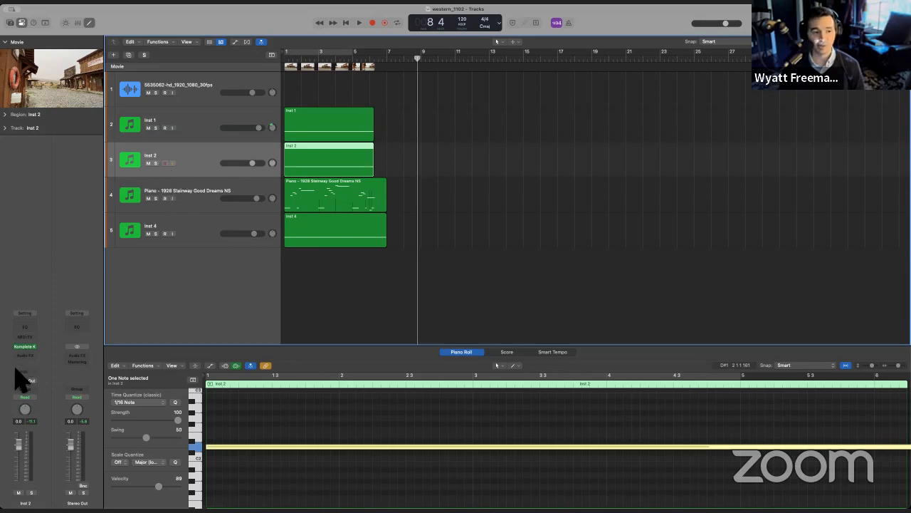
click(25, 347)
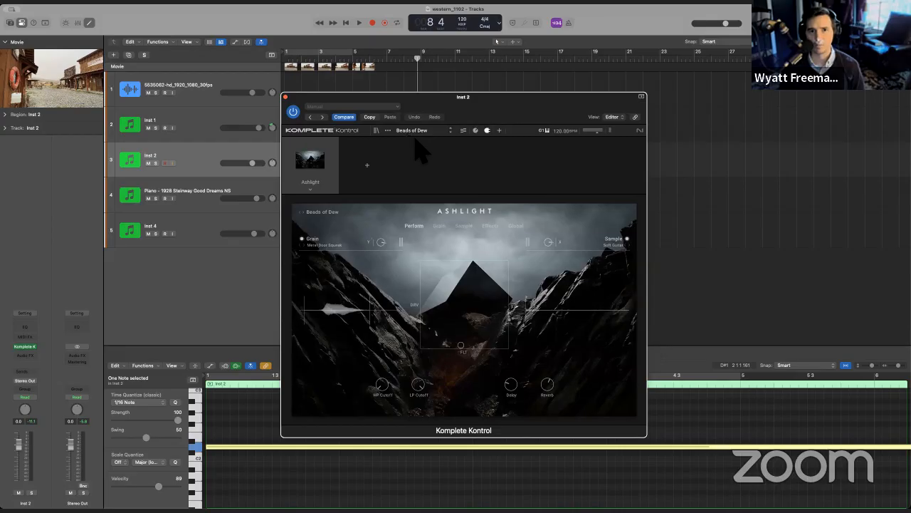
drag(420, 98, 601, 95)
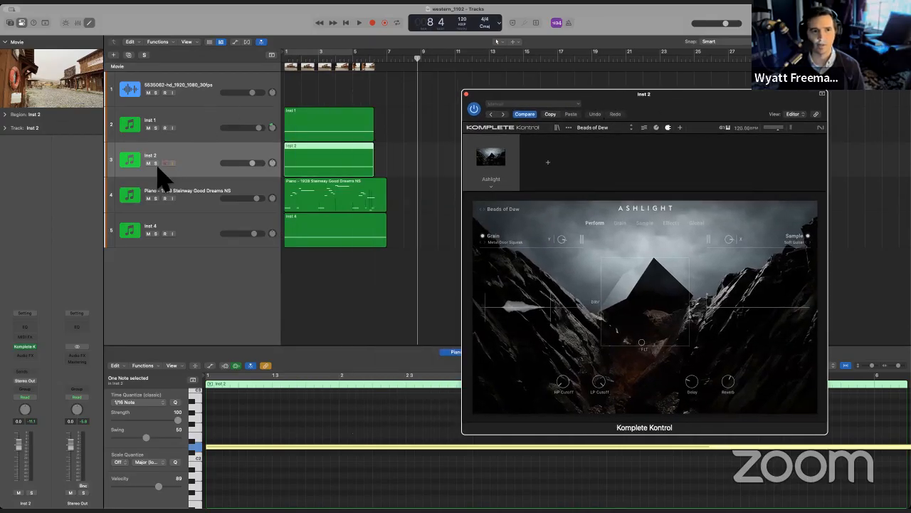
- Solo the Inst 2 track, listen to it from the beginning and reposition its plug-in window beside the regions
click(157, 163)
click(348, 23)
key(space)
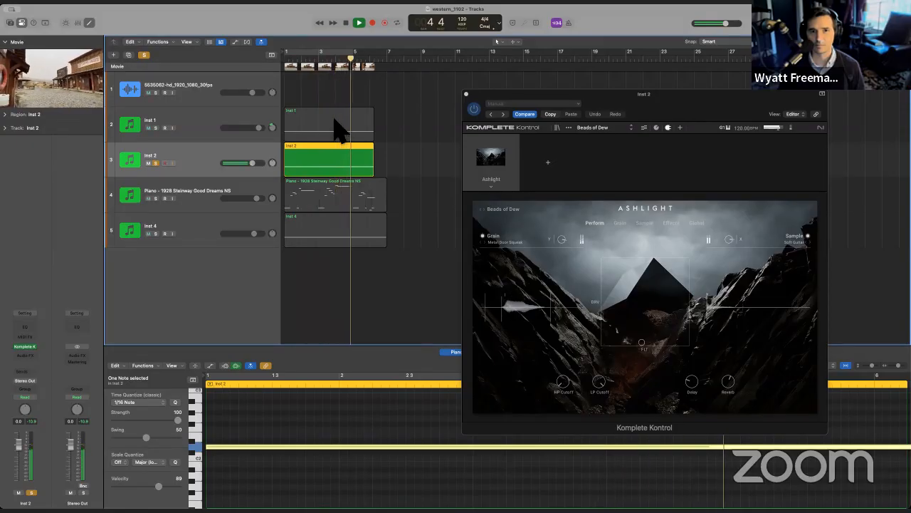
key(space)
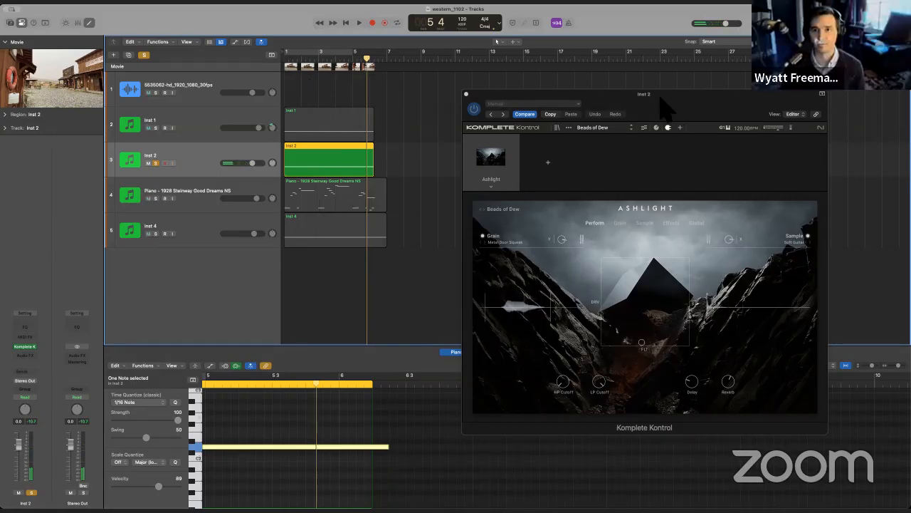
drag(662, 95, 554, 94)
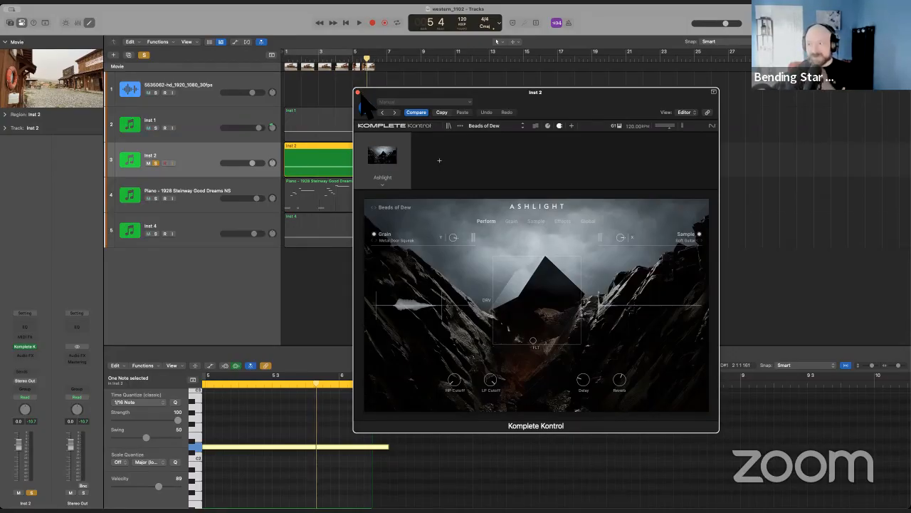
drag(509, 104, 594, 85)
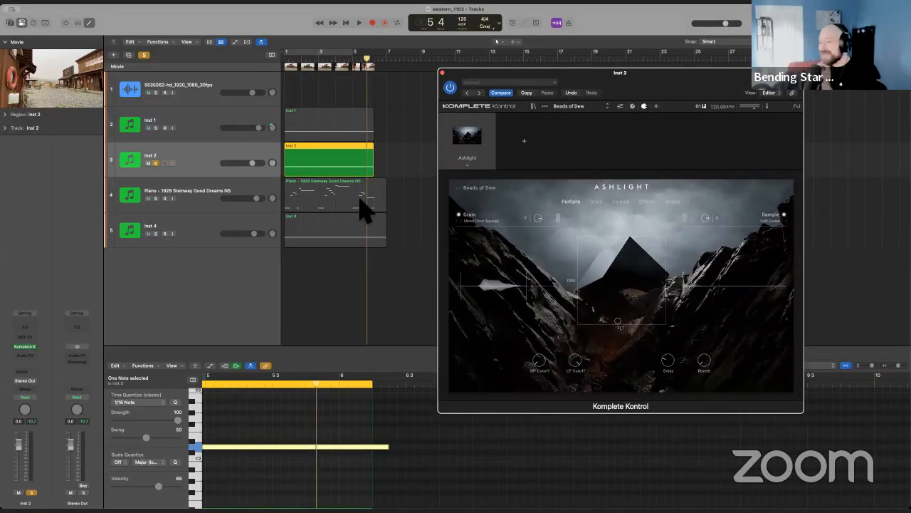
- Insert the stereo version of Native Instruments' Replika delay as an audio effect on the Inst 2 track
click(31, 352)
mouse_move(34, 367)
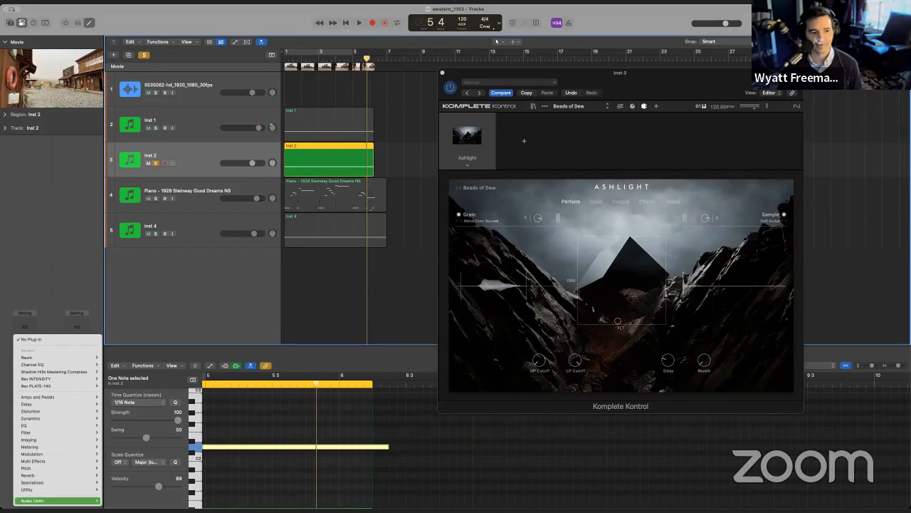
mouse_move(57, 500)
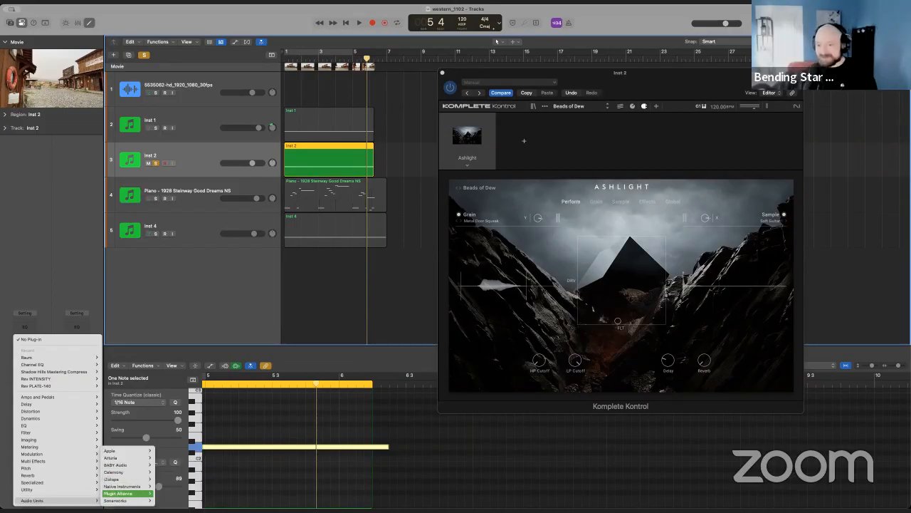
mouse_move(122, 485)
mouse_move(183, 430)
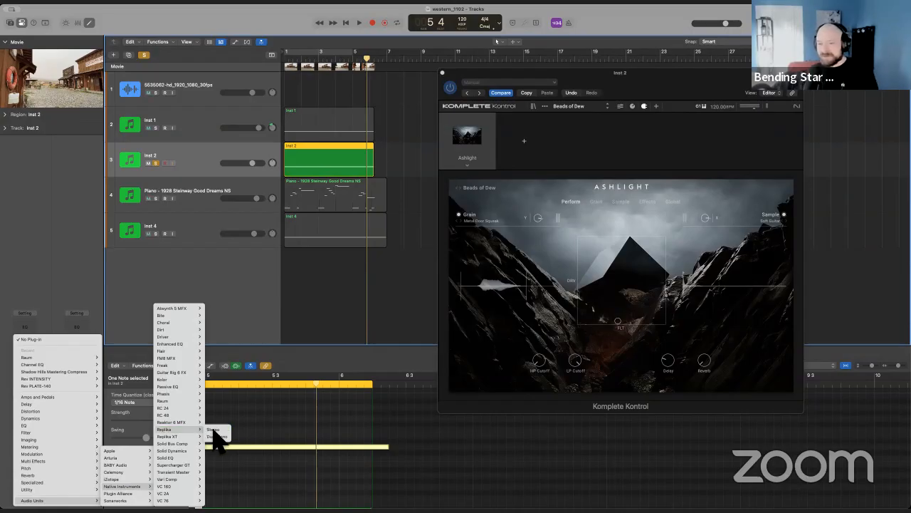
click(215, 430)
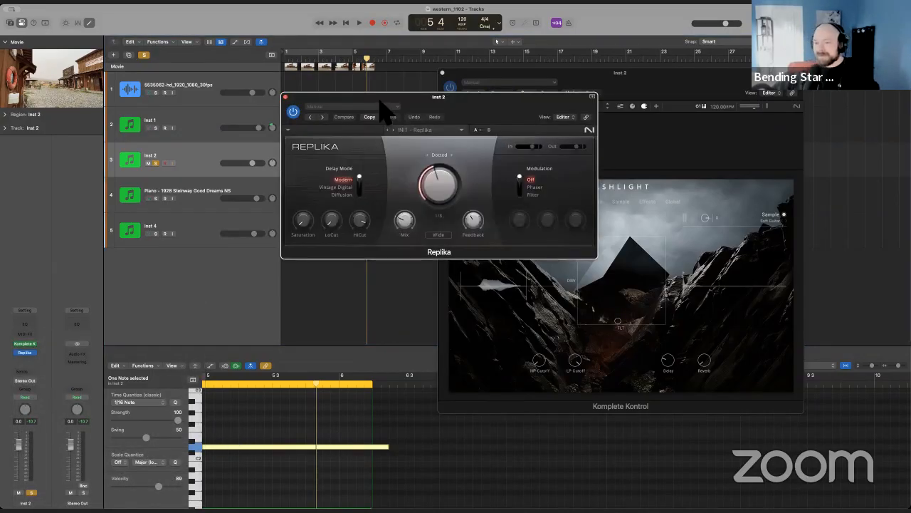
- Move the Replika window aside and close both it and the Komplete Kontrol window of Inst 2
drag(367, 110, 178, 178)
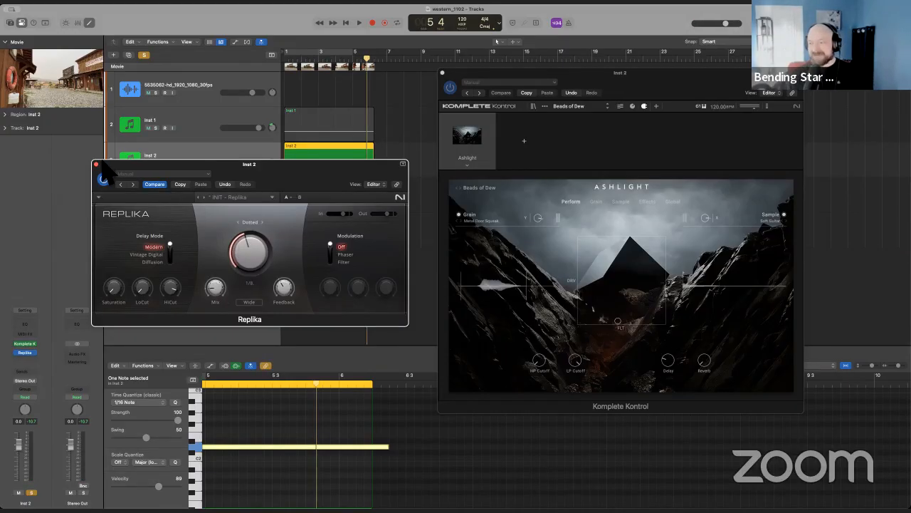
drag(119, 164, 150, 155)
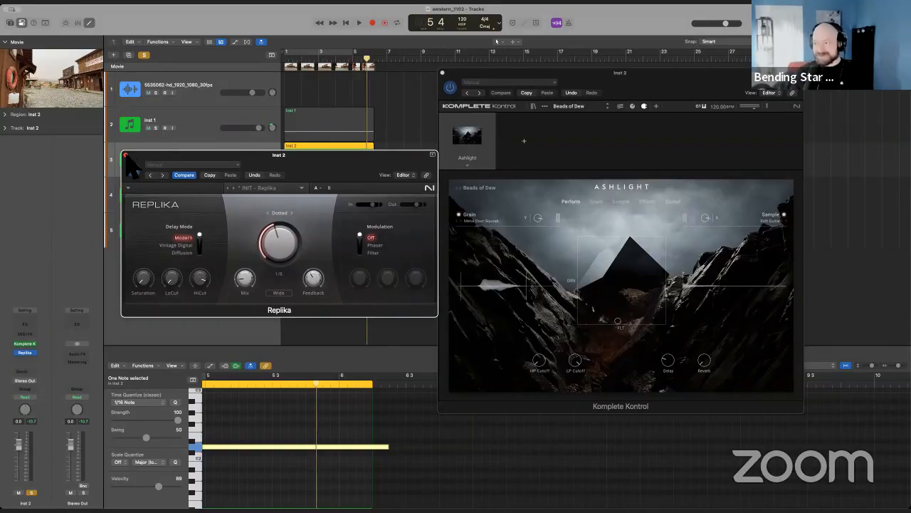
click(125, 154)
drag(590, 76, 546, 63)
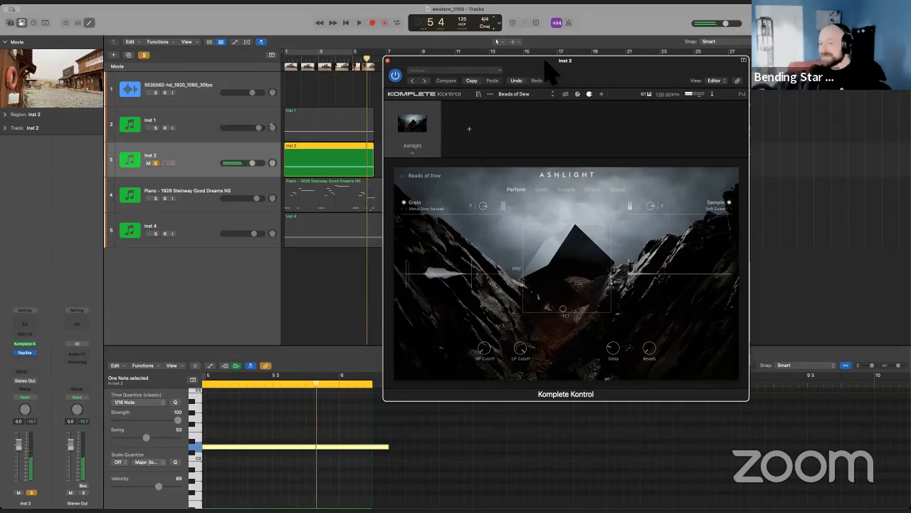
click(387, 61)
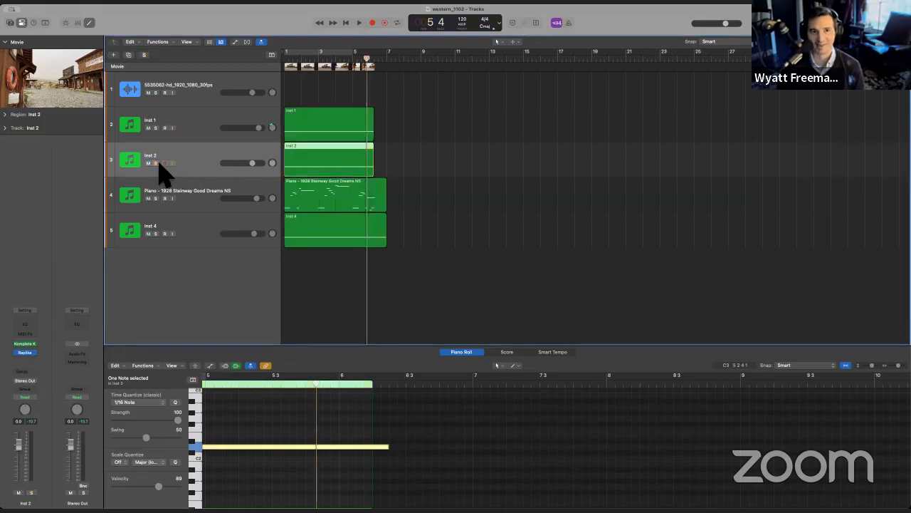
- Solo the Piano - 1928 Steinway Good Dreams NS track, play it through from the beginning and return the playhead to the start
click(345, 23)
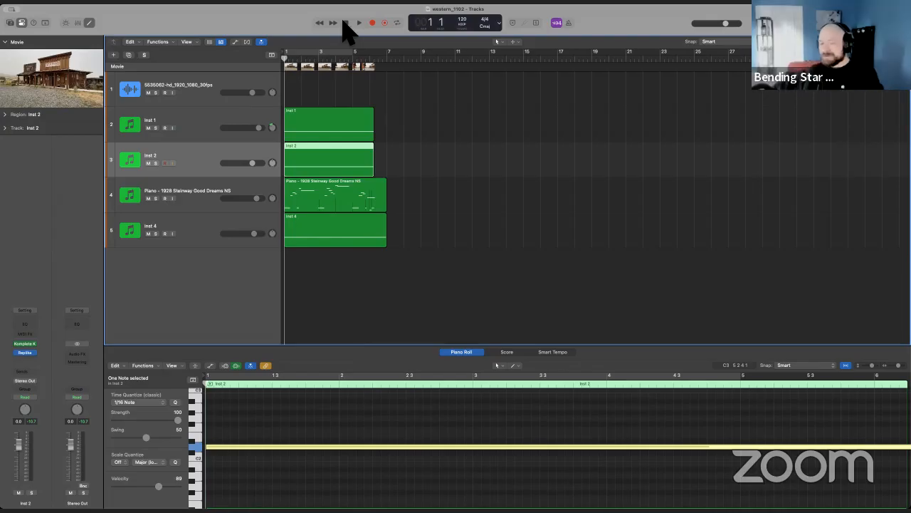
click(210, 198)
click(205, 230)
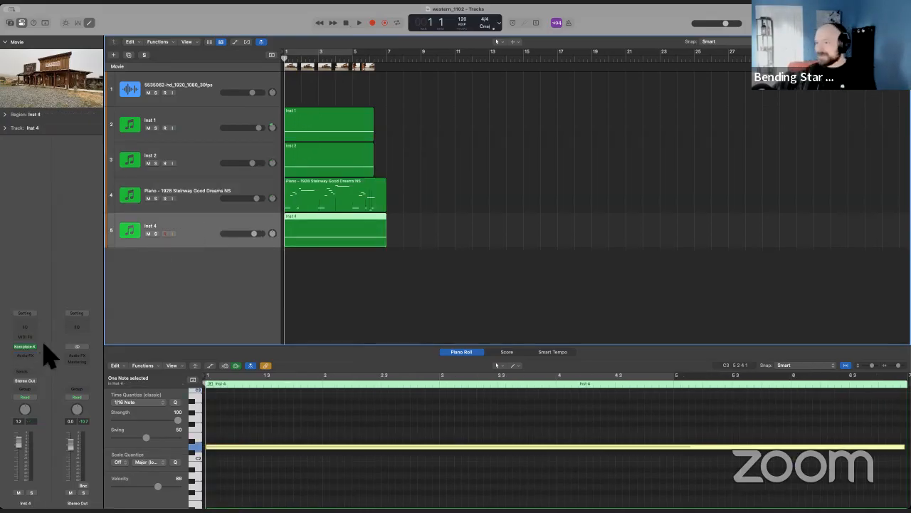
click(210, 198)
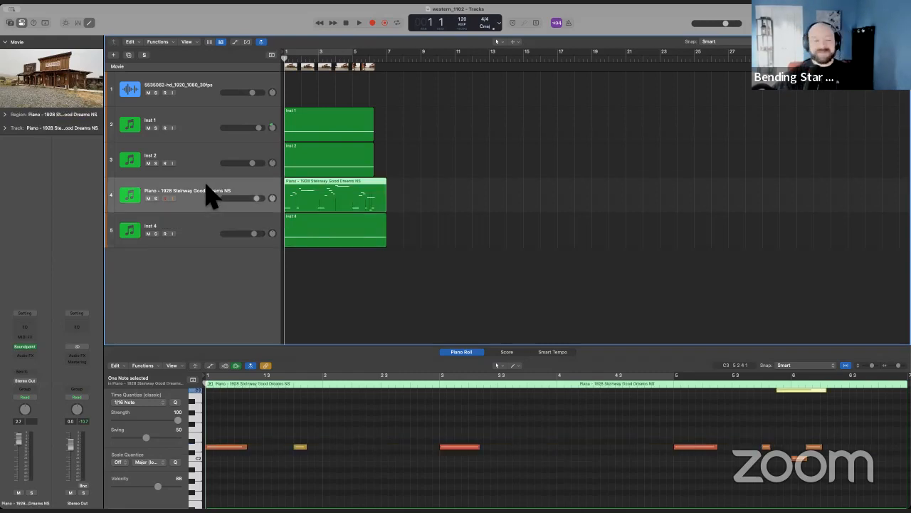
click(156, 198)
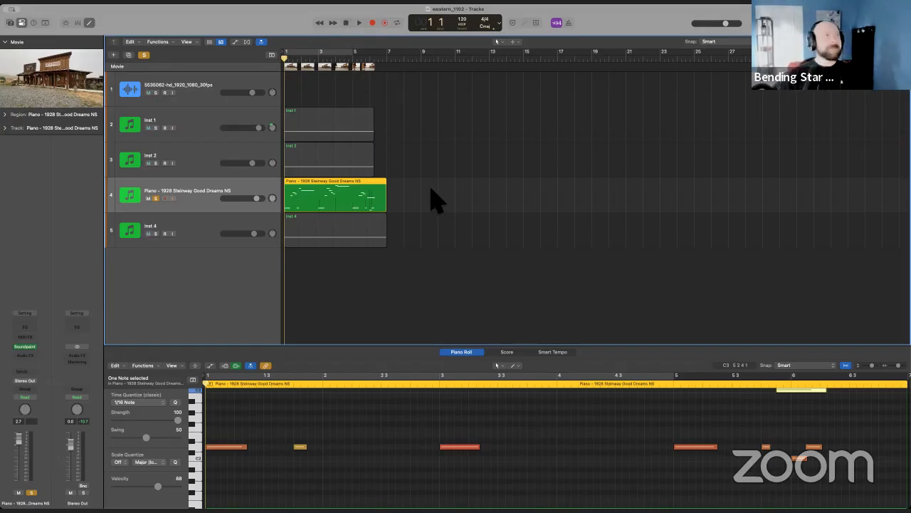
key(space)
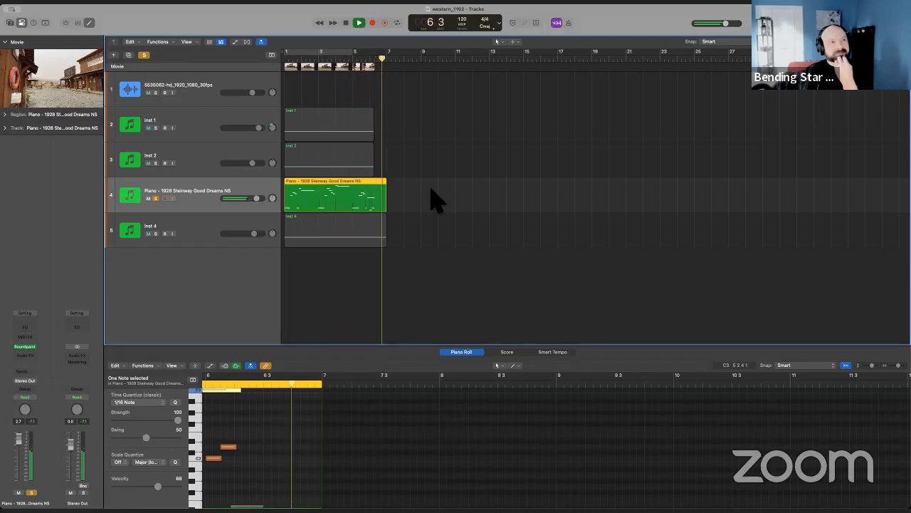
key(space)
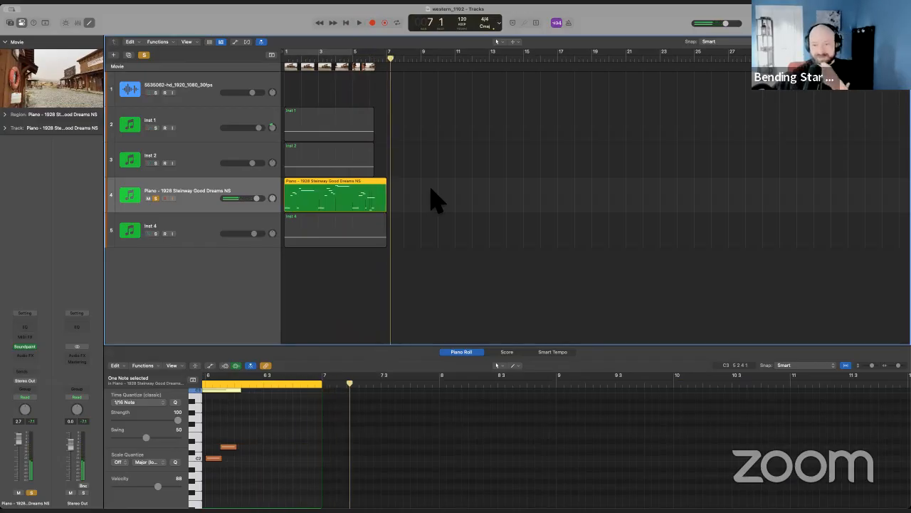
key(Return)
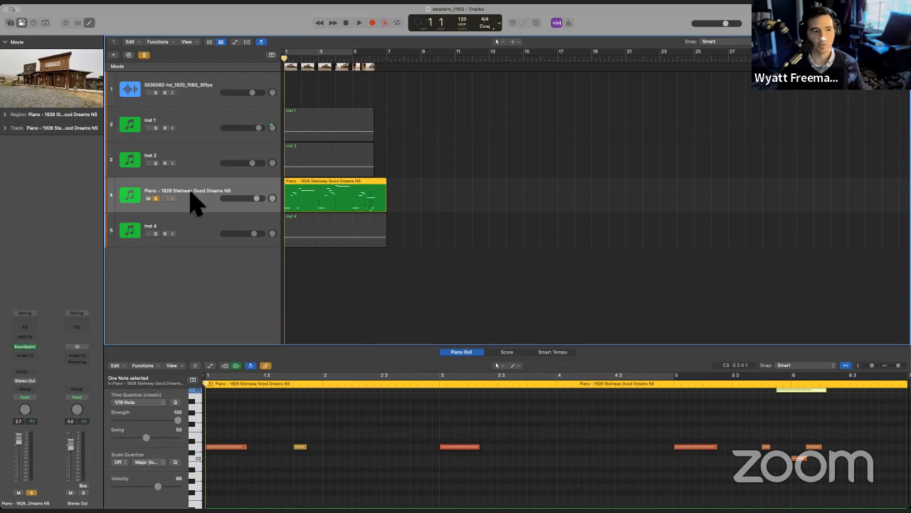
- Open the piano track's Soundpaint instrument beside the regions, show its effects and bypass the delay with its settings displayed
click(25, 347)
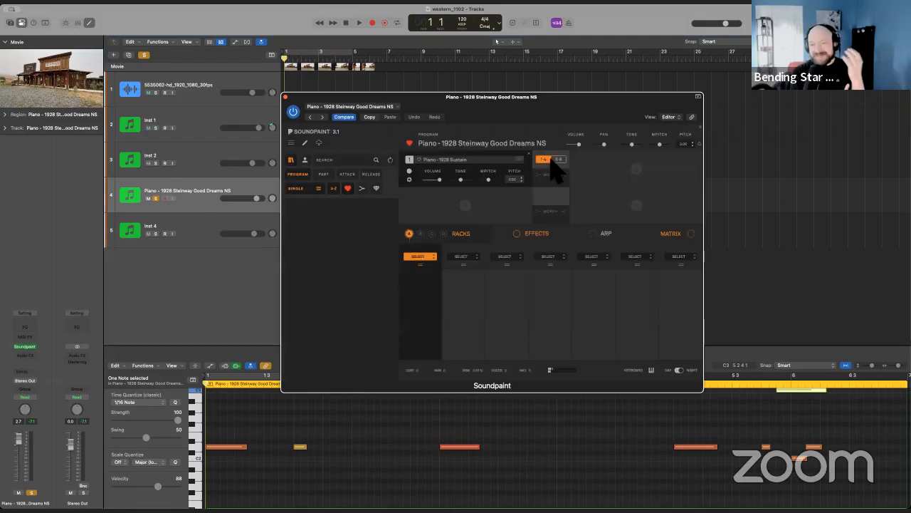
drag(438, 101, 520, 97)
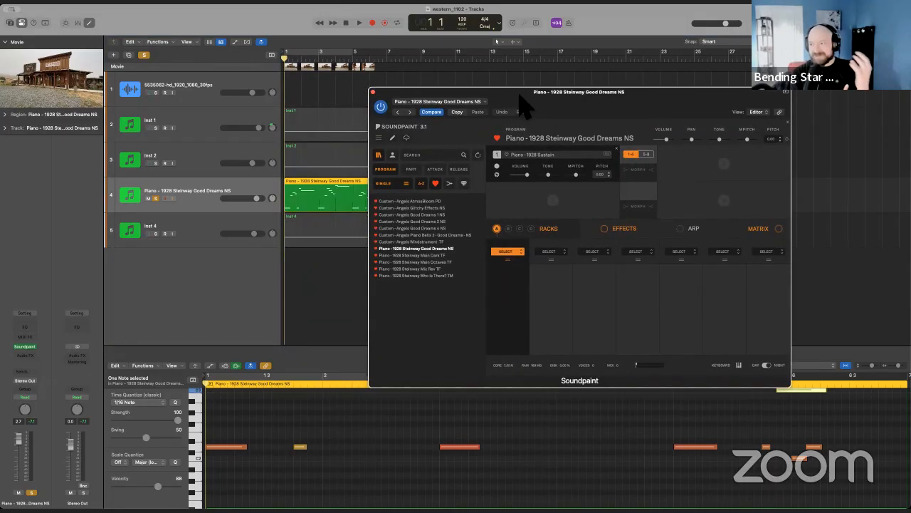
click(605, 229)
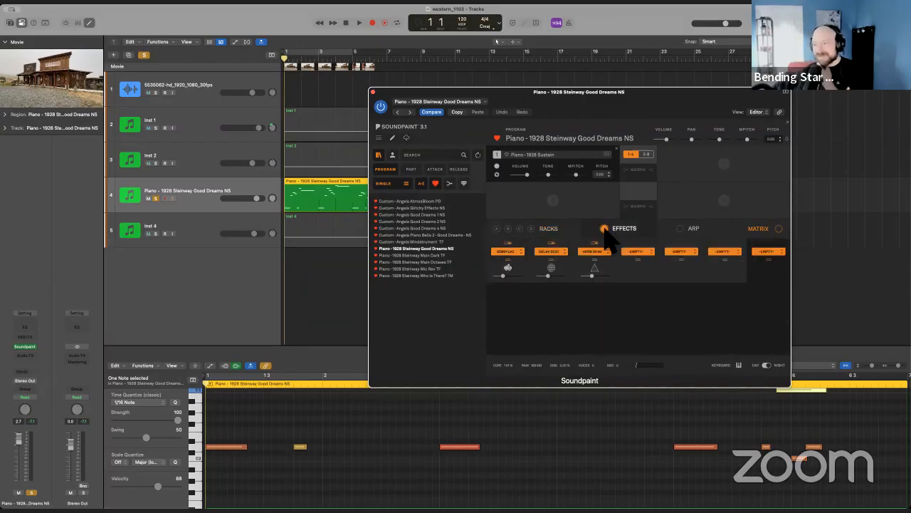
drag(516, 107, 596, 116)
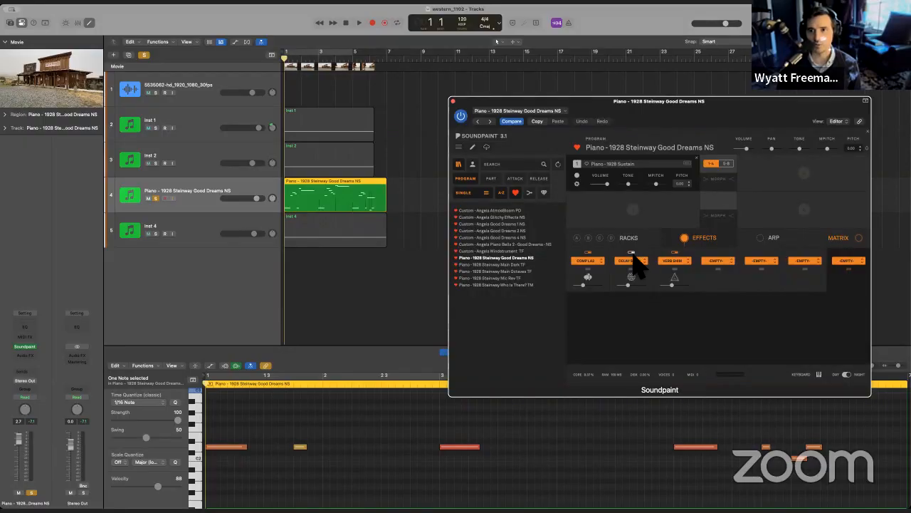
click(635, 259)
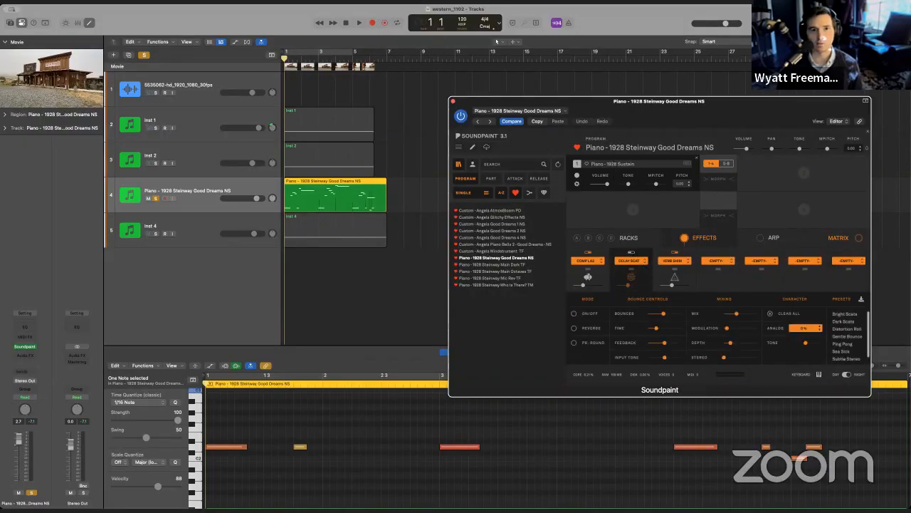
- Listen to the soloed piano from the beginning with the delay bypassed, stop playback and return to the start
click(359, 22)
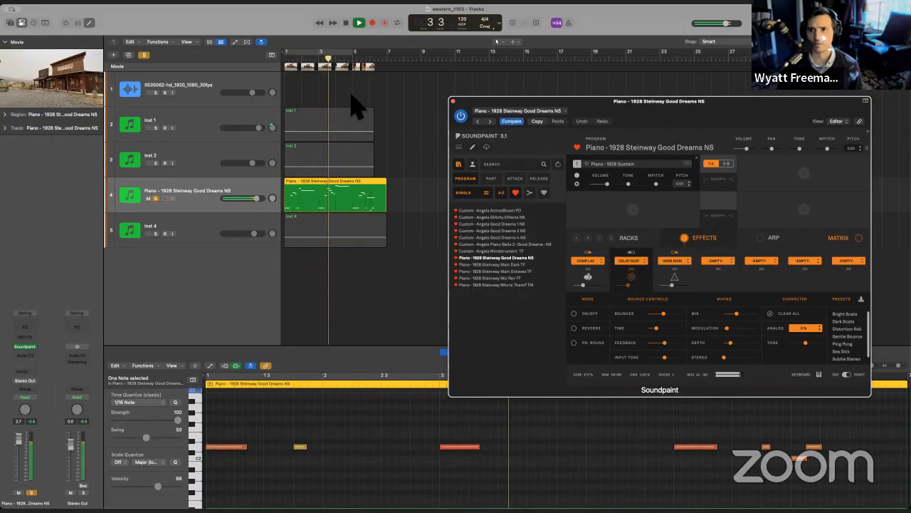
key(space)
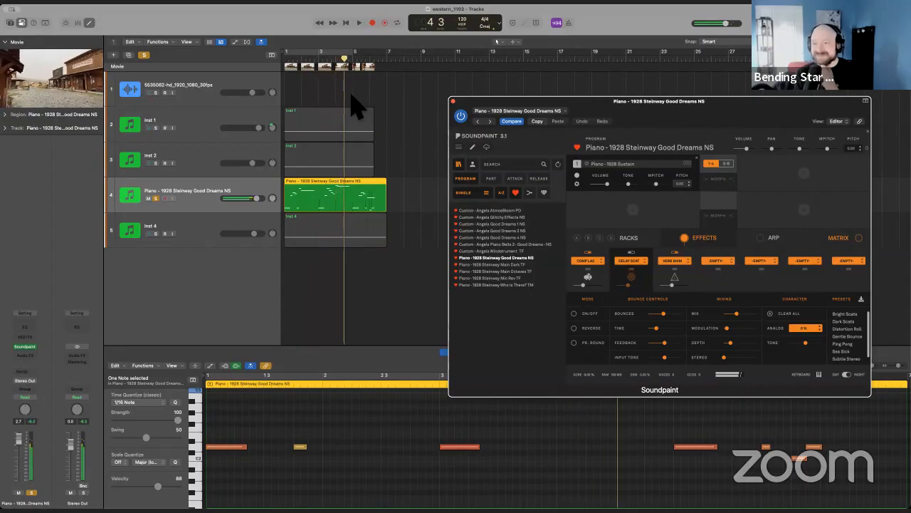
click(346, 22)
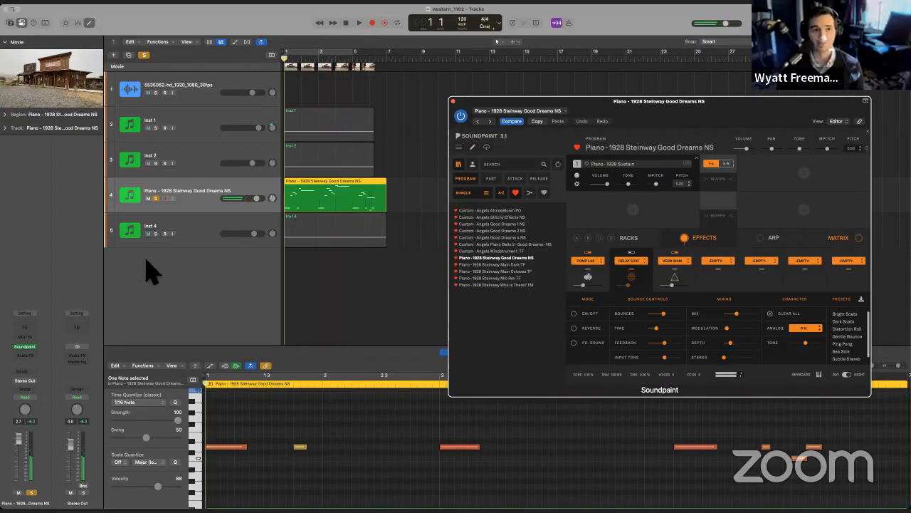
- Unsolo the piano track and play all layers together from the beginning without the piano's delay
click(155, 199)
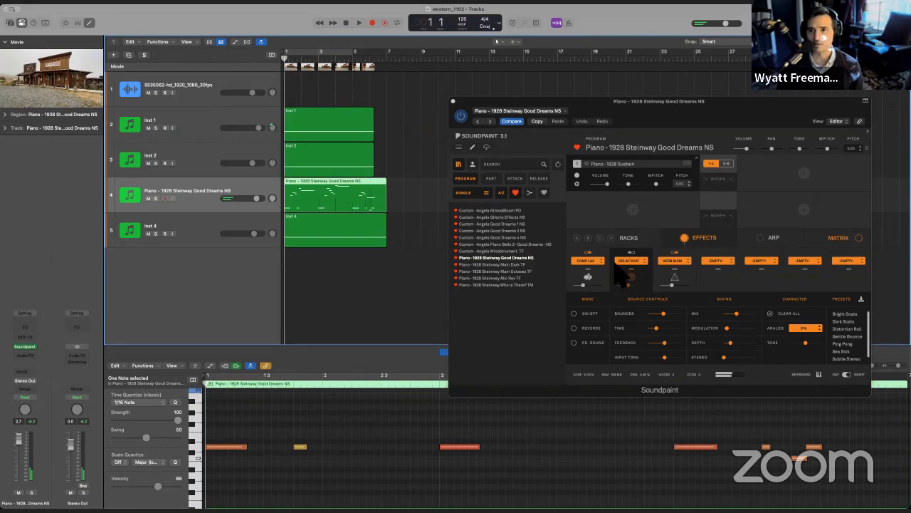
key(space)
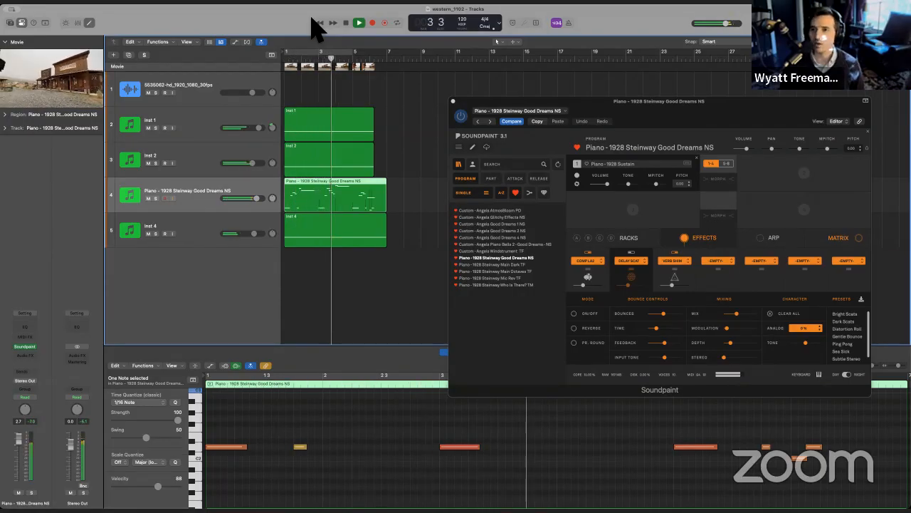
key(space)
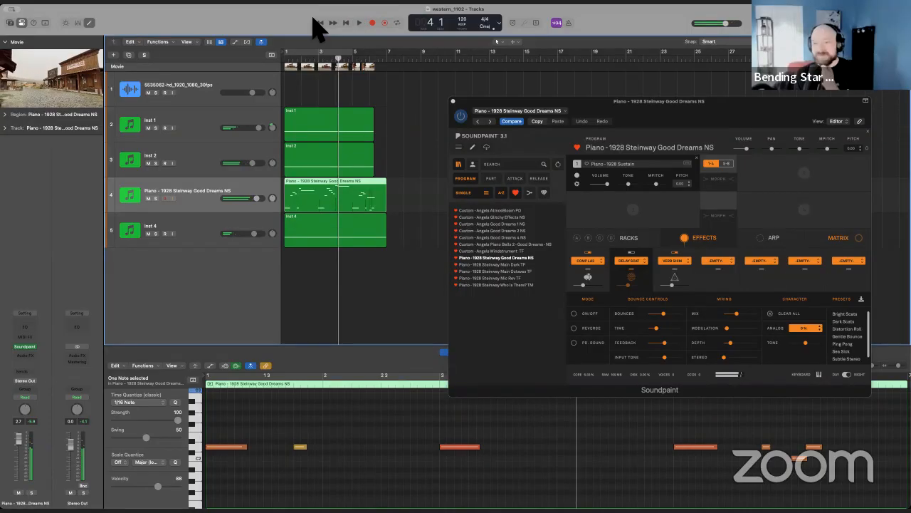
click(346, 23)
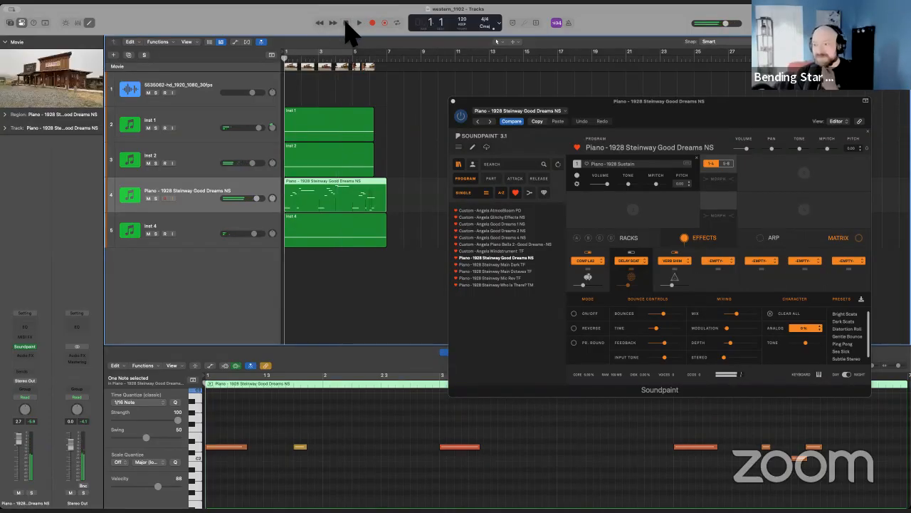
- Switch the piano's Soundpaint delay back on and play the full cue from the beginning
click(632, 252)
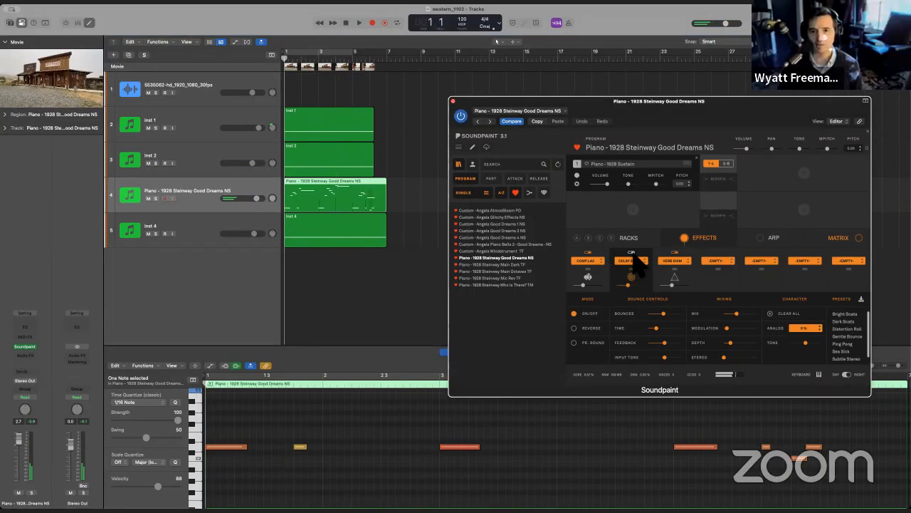
key(space)
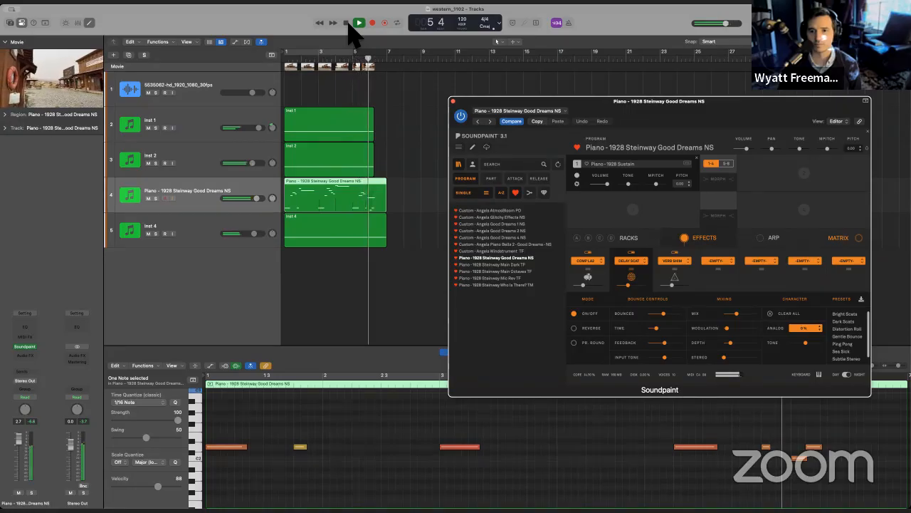
click(347, 23)
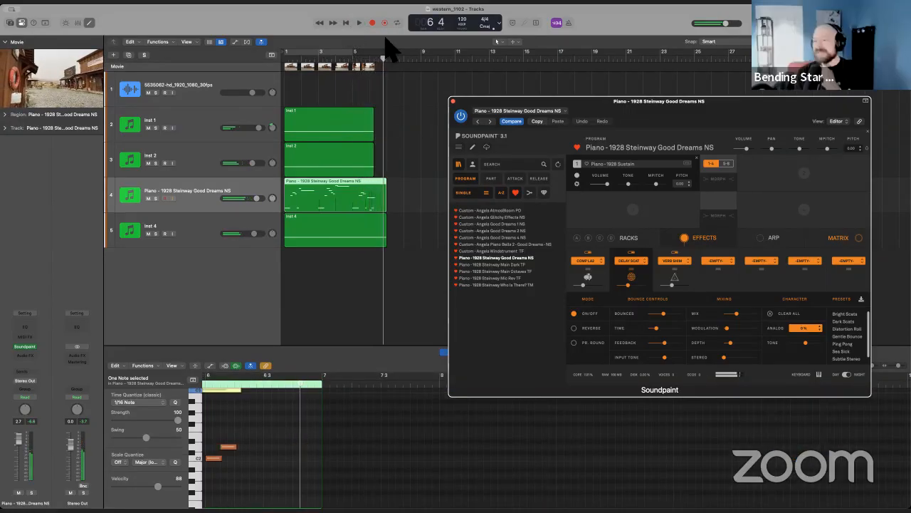
- Lower the mix amount of the piano's Soundpaint delay slightly and save the project
drag(627, 283, 621, 285)
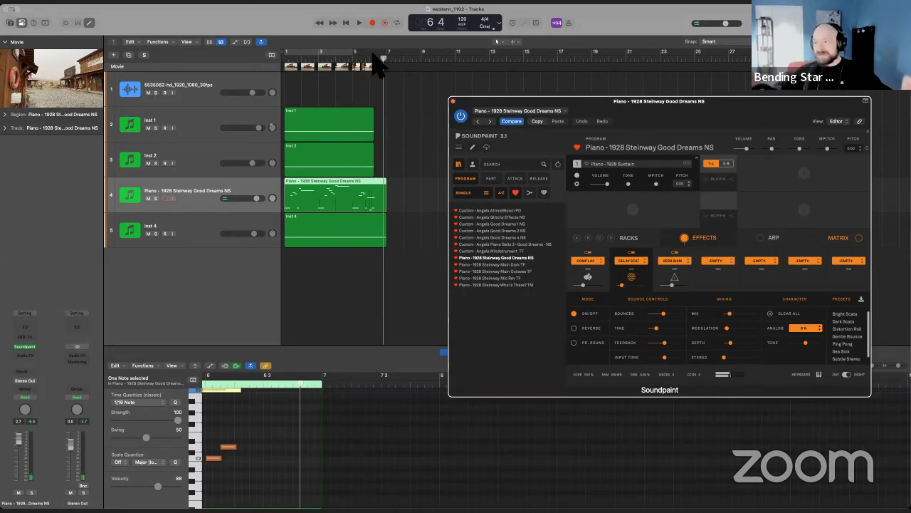
click(345, 23)
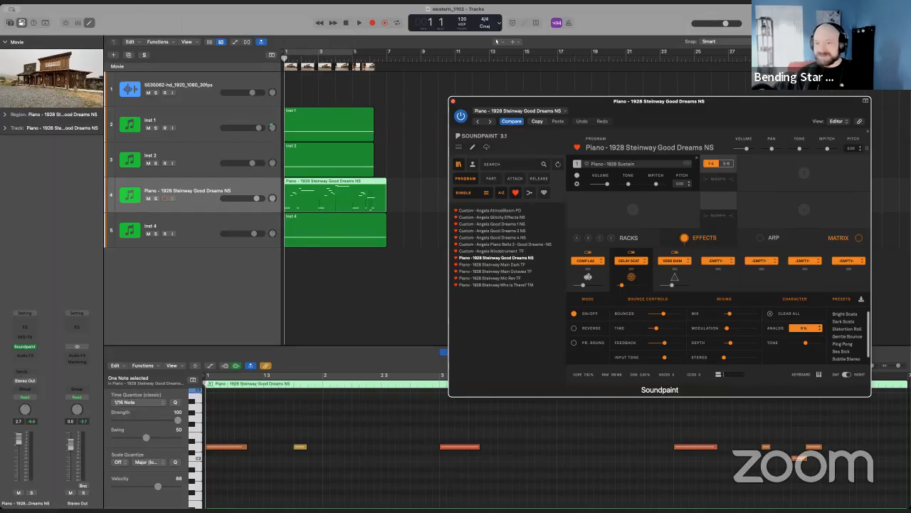
click(31, 2)
mouse_move(54, 2)
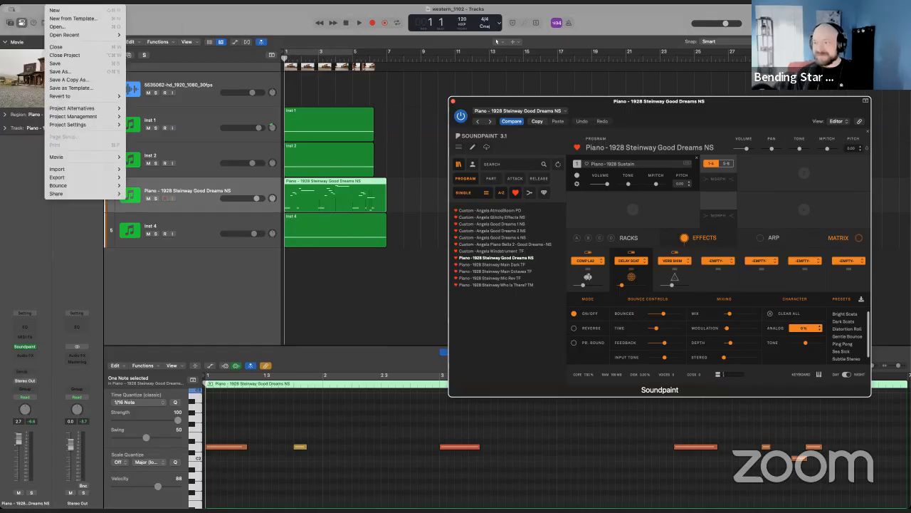
click(68, 63)
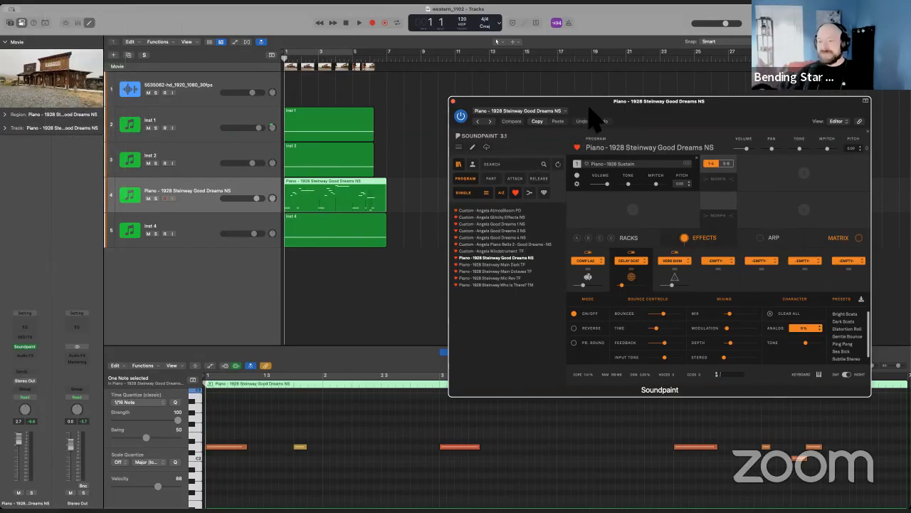
drag(583, 103, 498, 107)
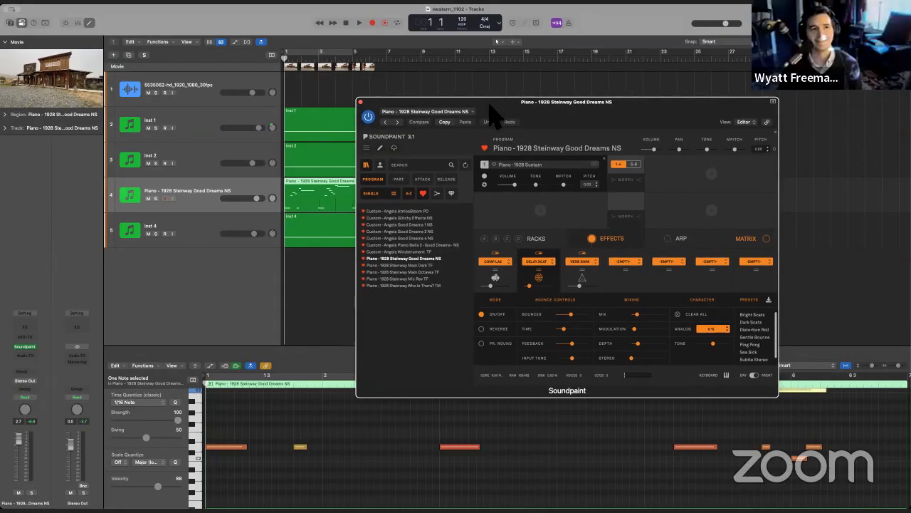
- Close the enlarged movie view and the piano's Soundpaint window, leaving the arrangement unobstructed
click(81, 91)
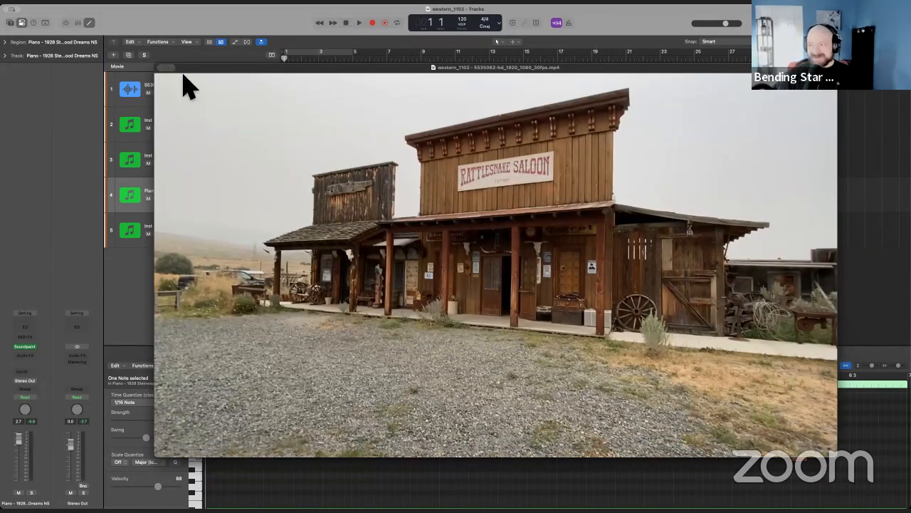
click(160, 68)
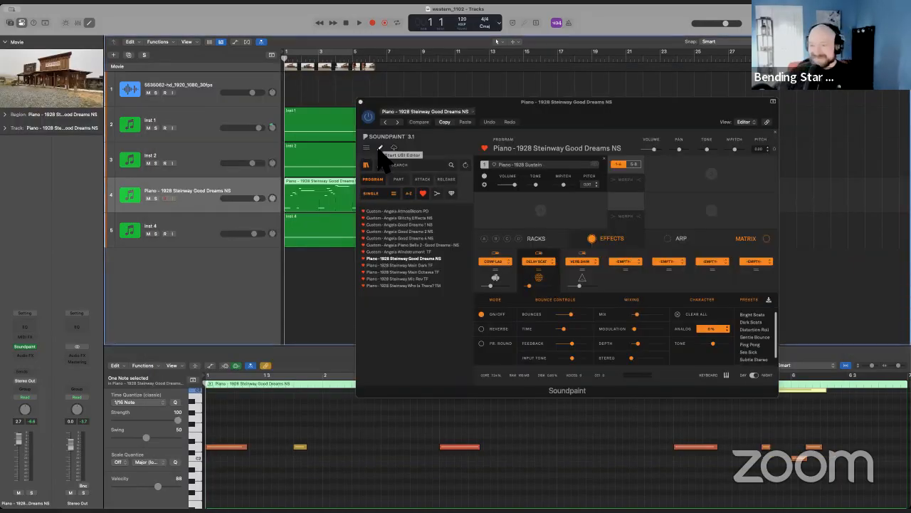
click(361, 102)
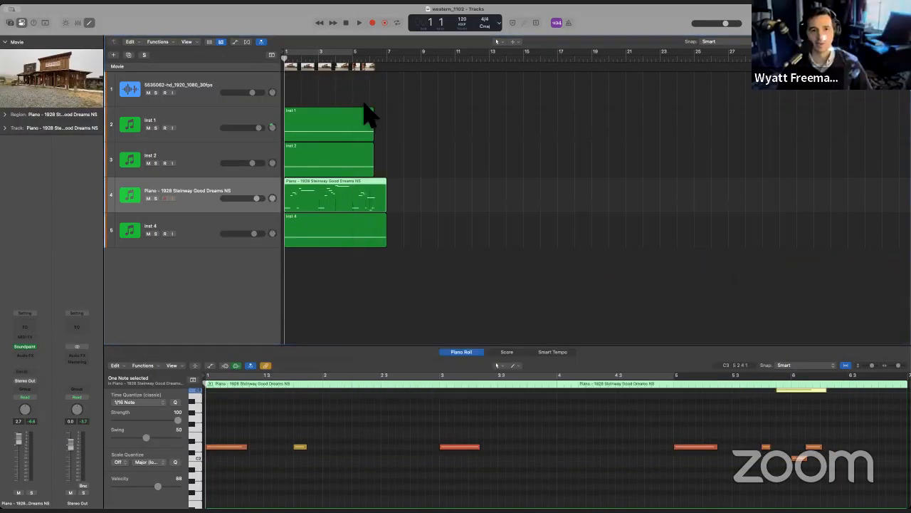
click(417, 317)
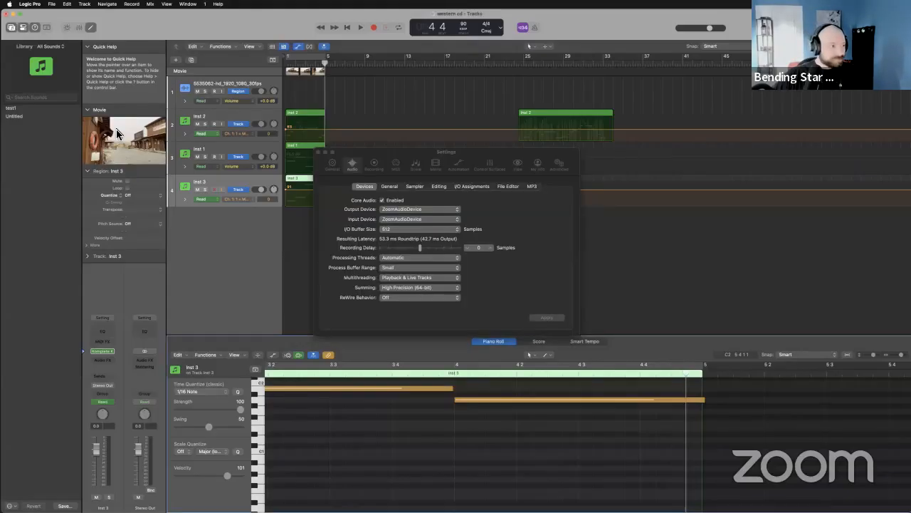
- In the western cd project, open the movie in its own large window over the arrangement and close the audio settings
double_click(117, 134)
drag(156, 62, 237, 213)
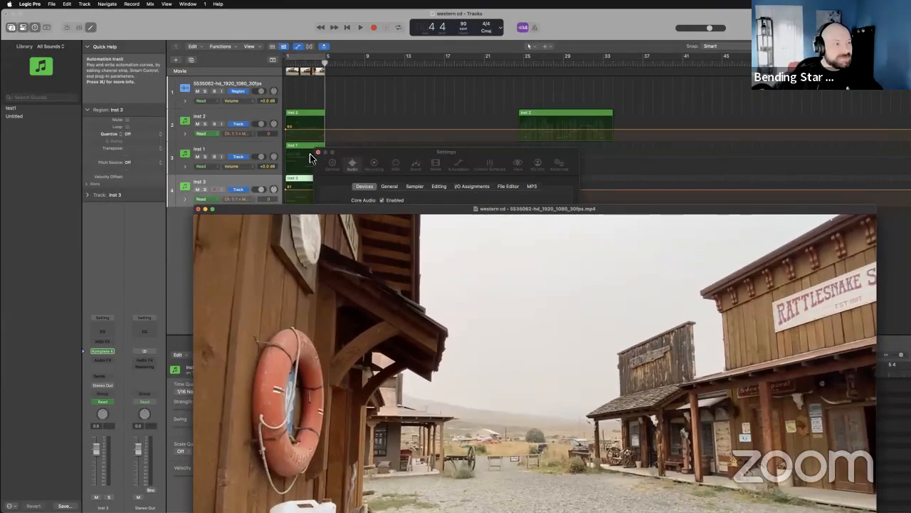
click(318, 152)
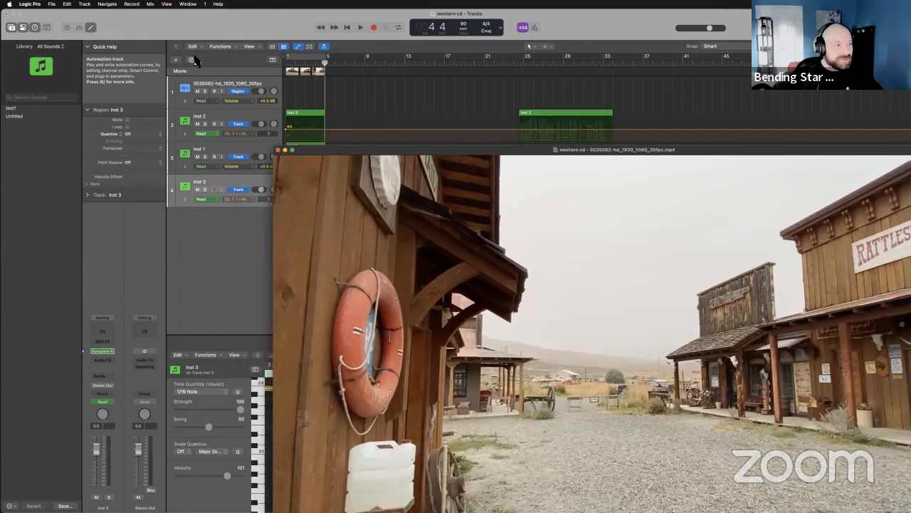
drag(195, 57, 228, 47)
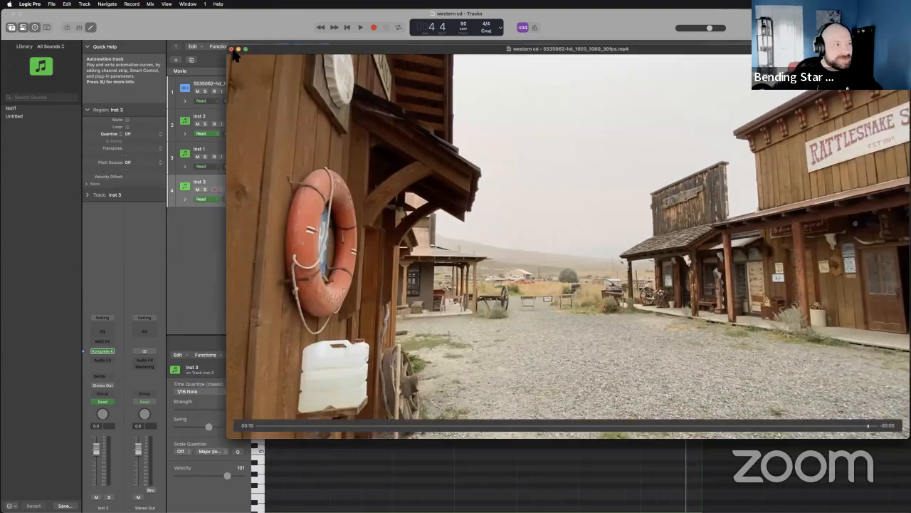
drag(337, 52, 252, 44)
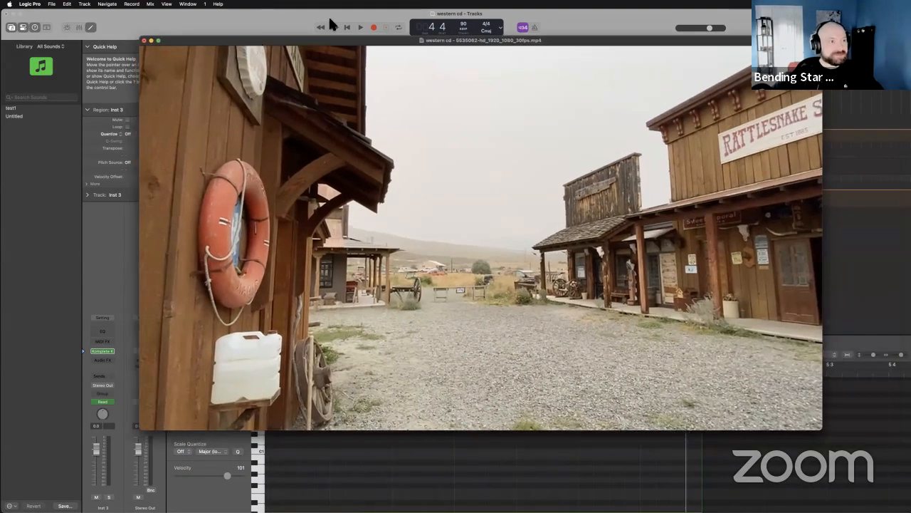
- Return to the beginning and play the western cd cue against the enlarged movie
click(348, 27)
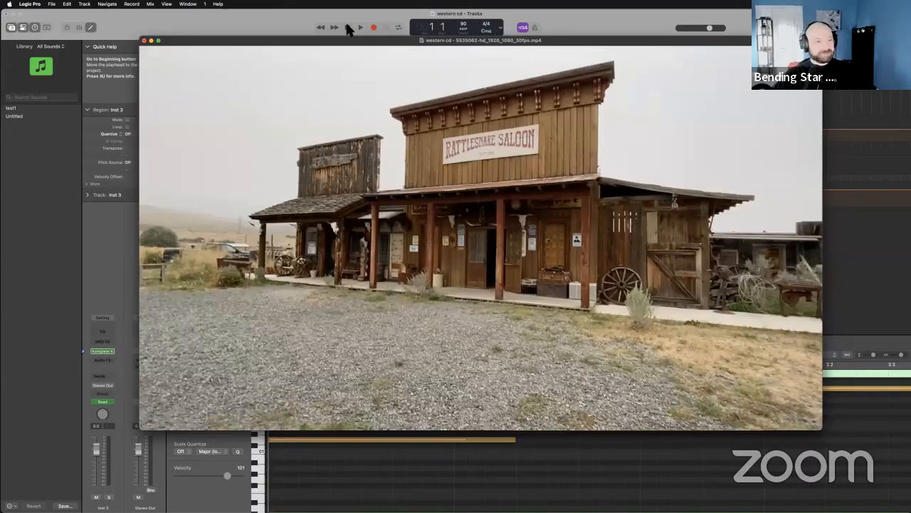
click(360, 27)
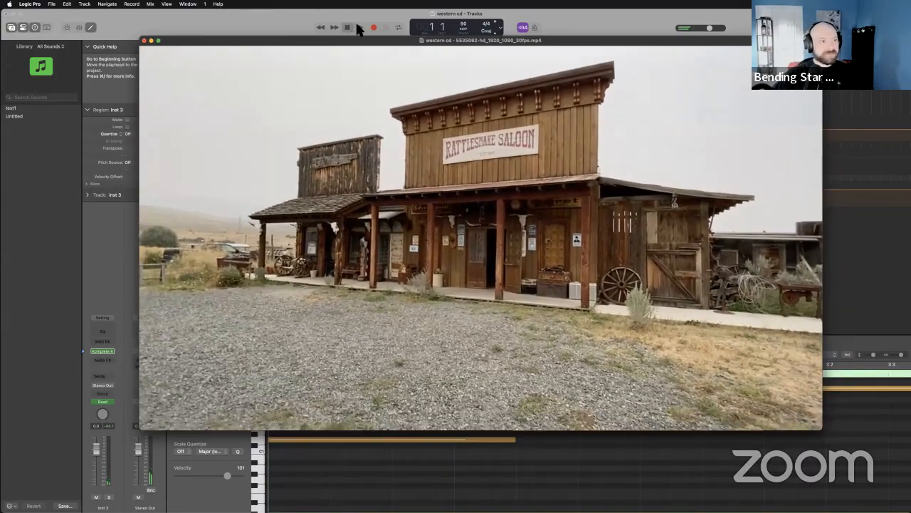
click(362, 28)
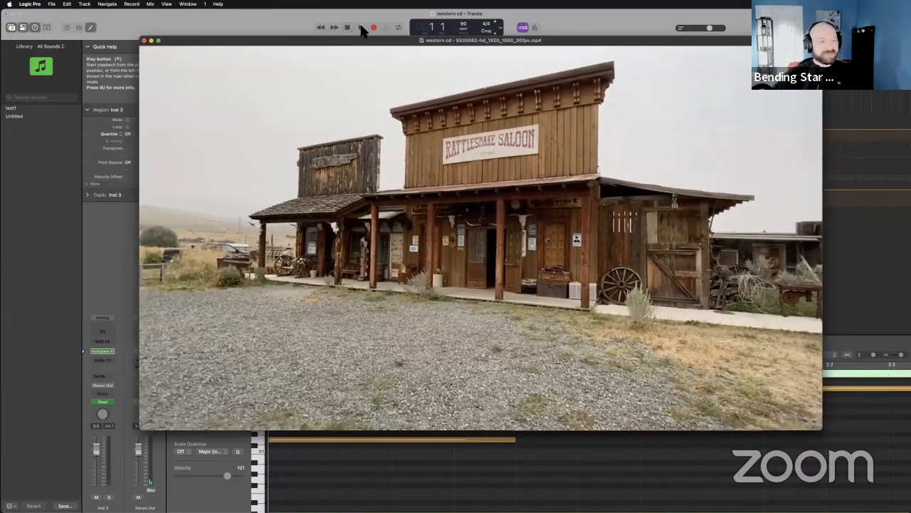
click(362, 29)
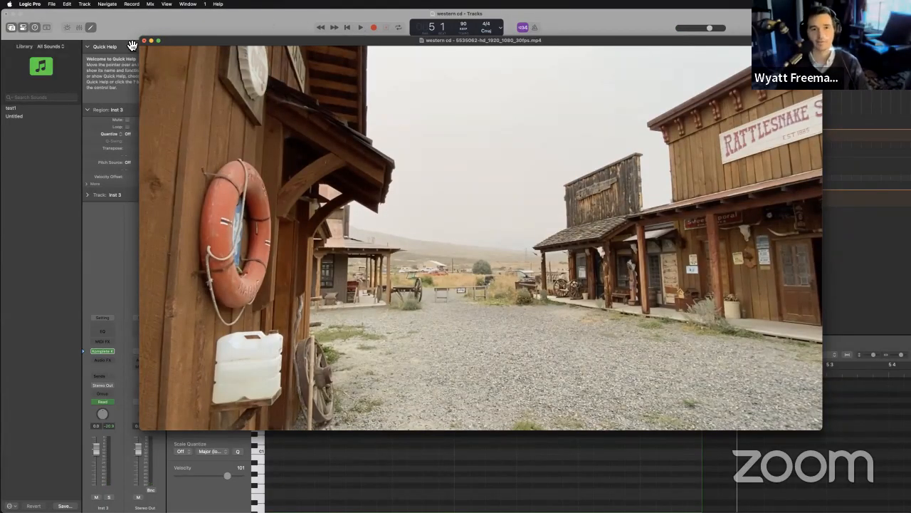
- Move the movie aside and review the Inst 1 and Inst 3 instruments in Komplete Kontrol, closing each plug-in window
drag(141, 37, 392, 181)
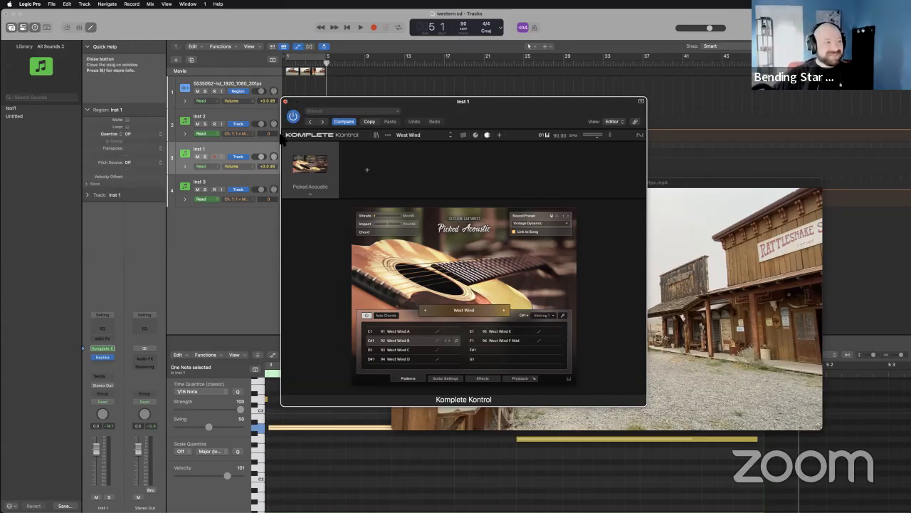
click(286, 102)
click(262, 191)
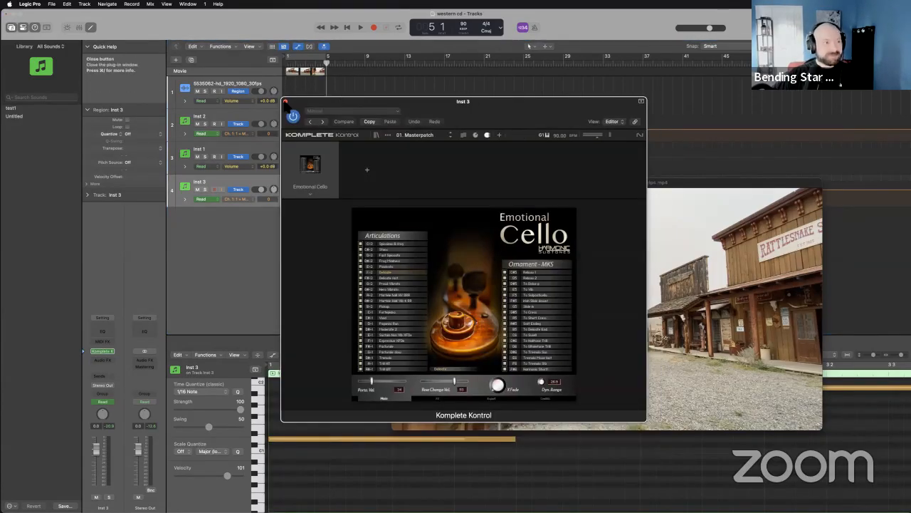
click(285, 102)
click(232, 116)
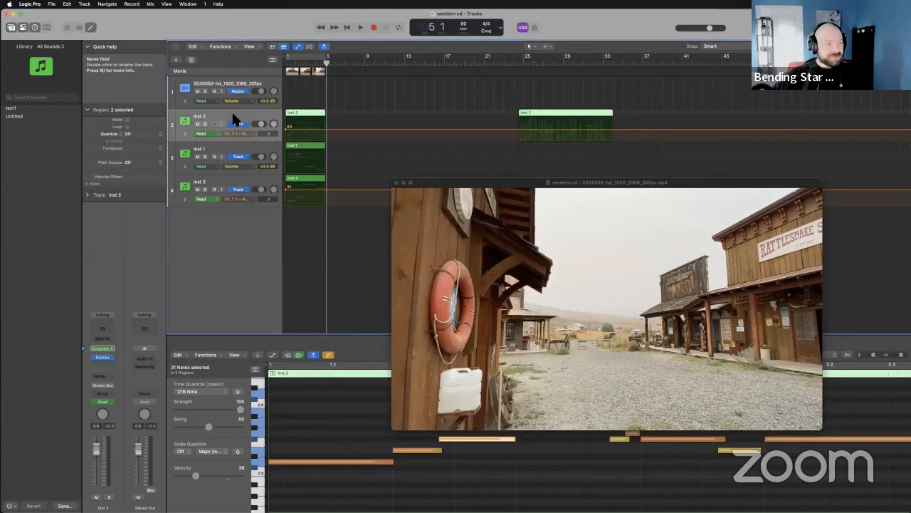
click(247, 149)
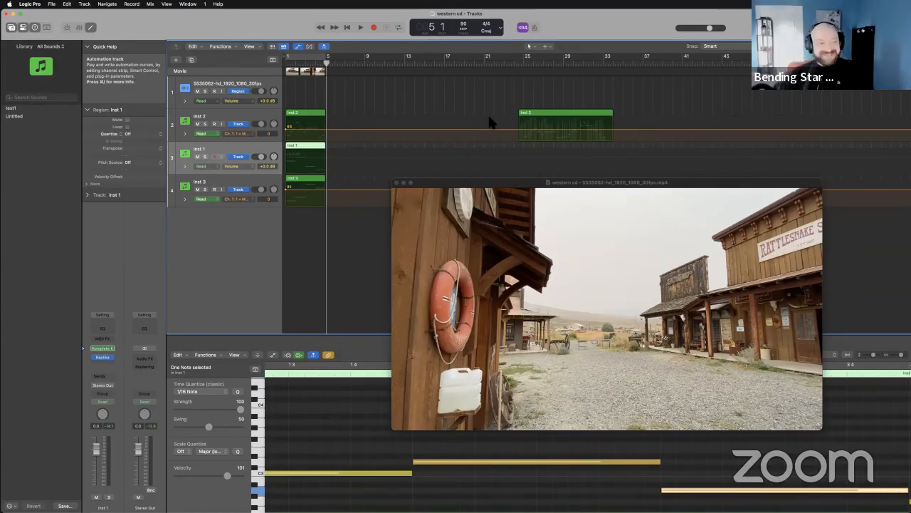
- Play the full cue again from the beginning with the movie visible, and stop at the end
click(348, 26)
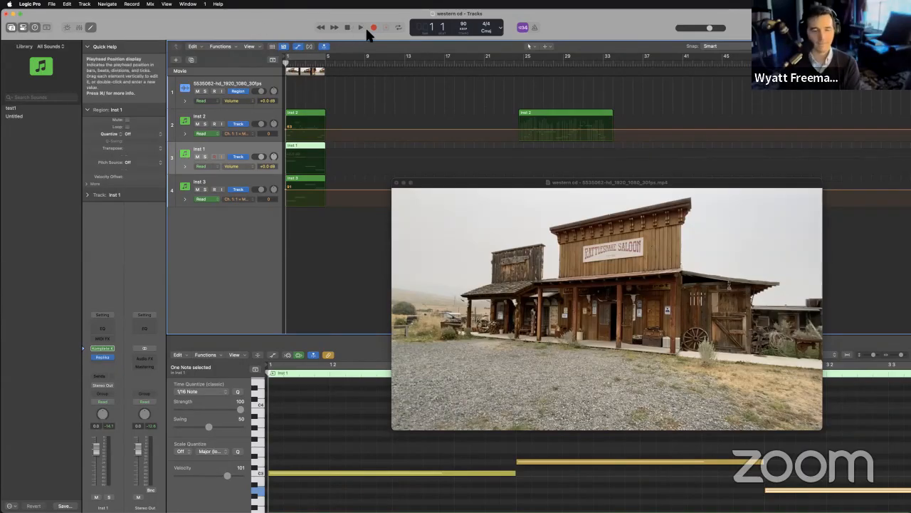
key(space)
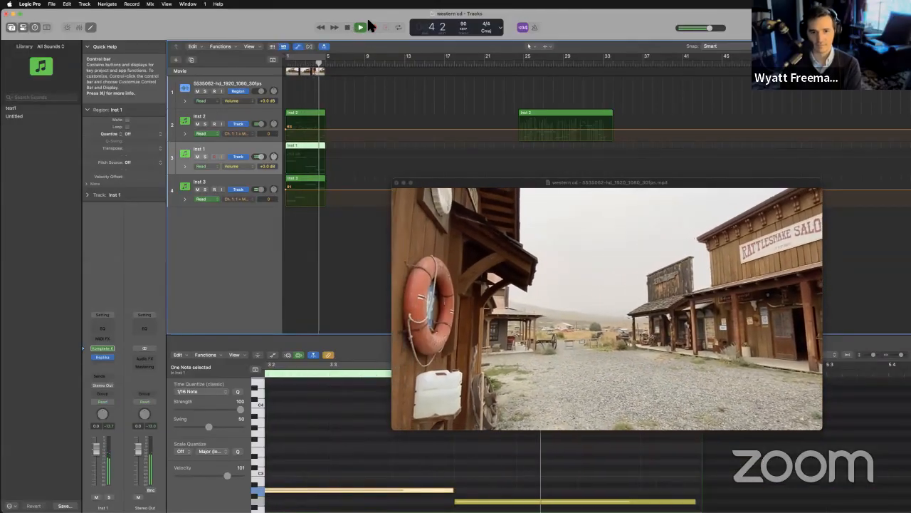
click(348, 27)
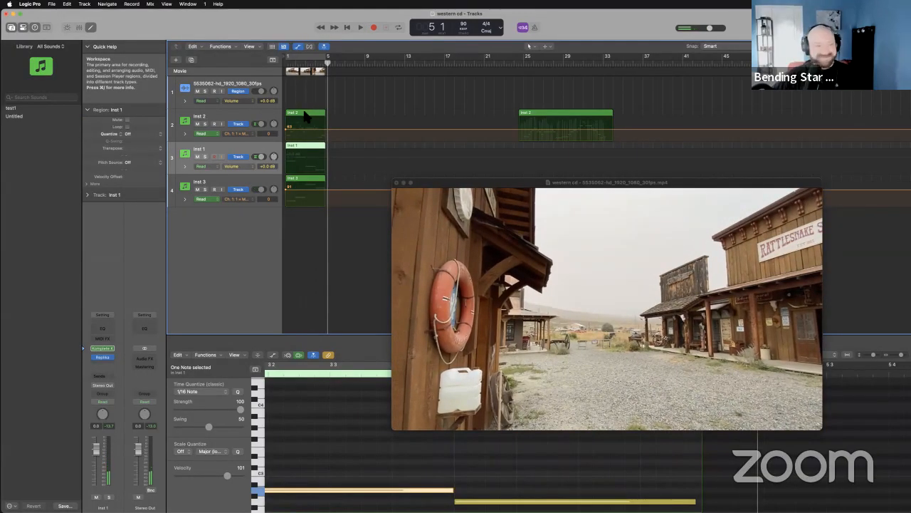
- Show the first Inst 2 region's notes in an enlarged Piano Roll, closing the movie window and fitting the whole phrase in view
click(306, 117)
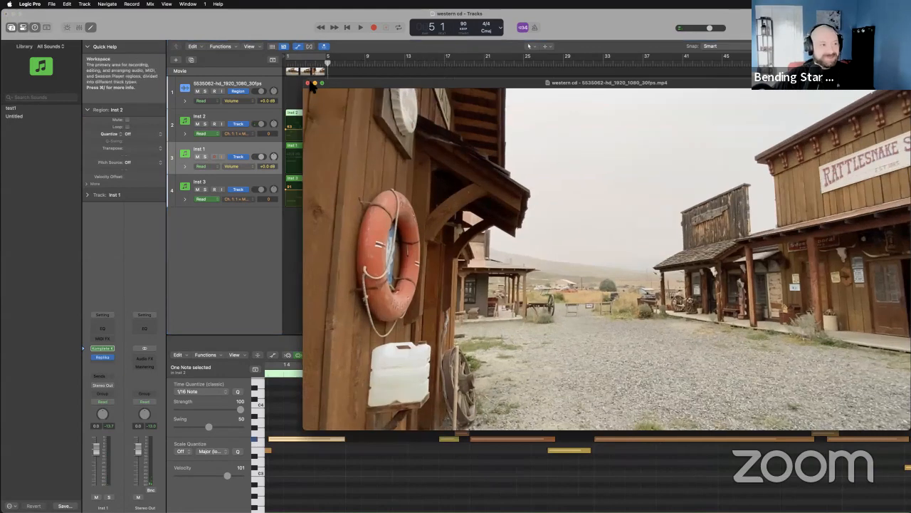
click(308, 83)
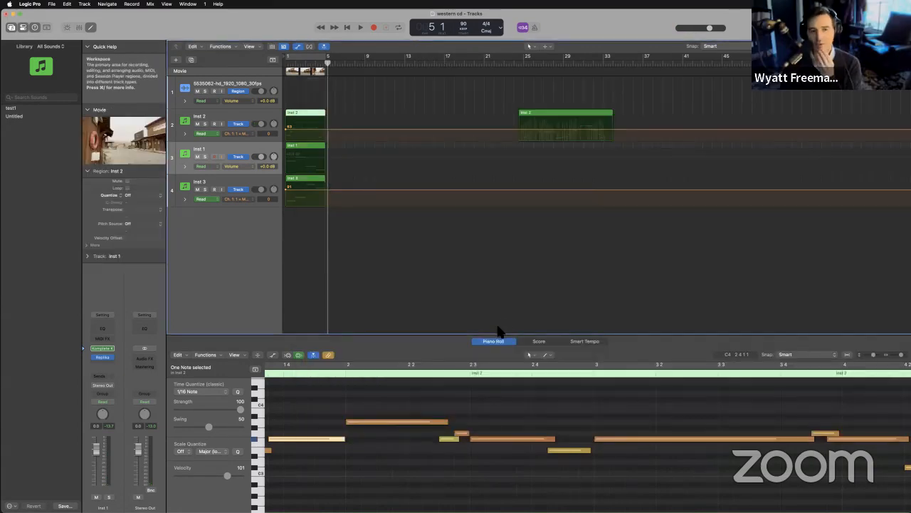
drag(495, 334, 510, 148)
scroll(511, 227, up, 3)
scroll(511, 228, left, 6)
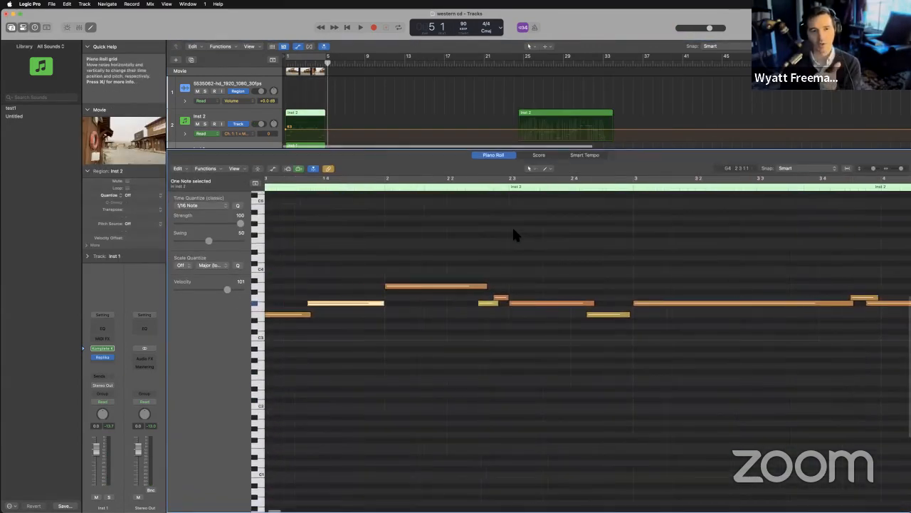
click(901, 169)
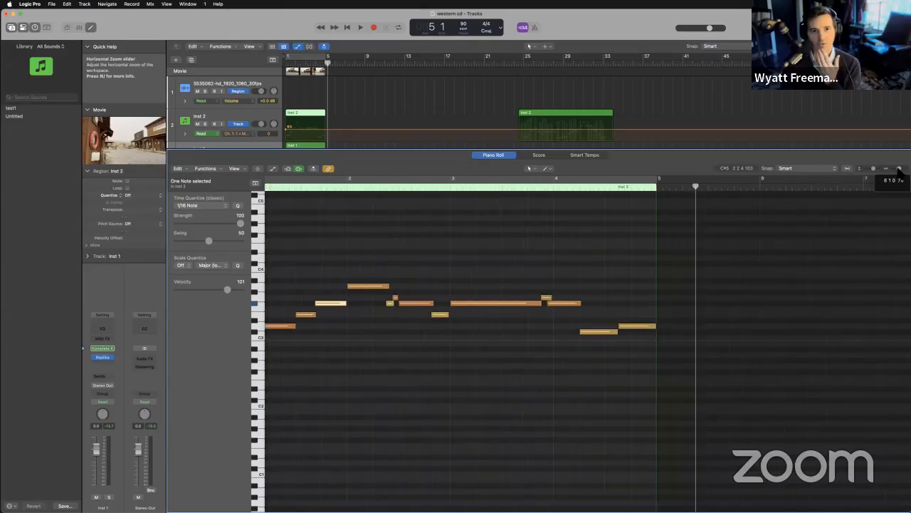
drag(900, 169, 901, 168)
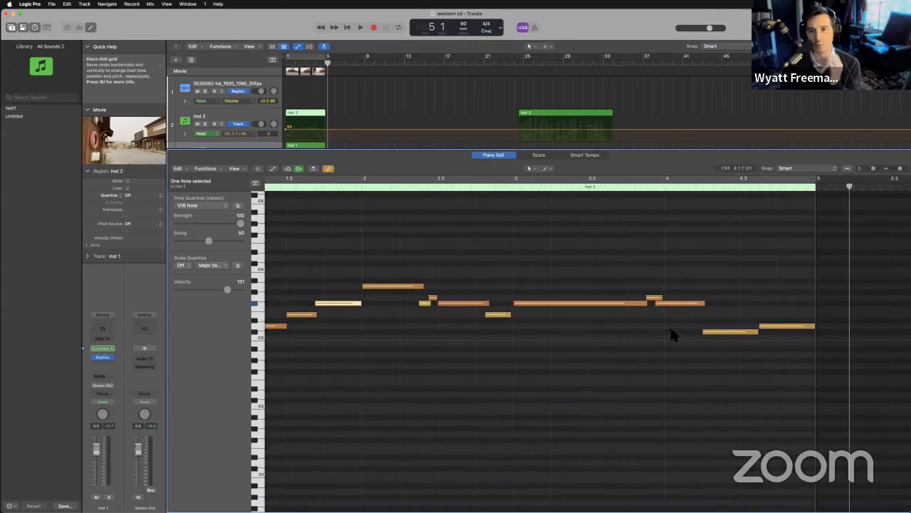
scroll(669, 329, left, 3)
- Delete the C#3 note in bar 4 of Inst 2 and extend the final D3 note back to its start
click(763, 331)
key(Delete)
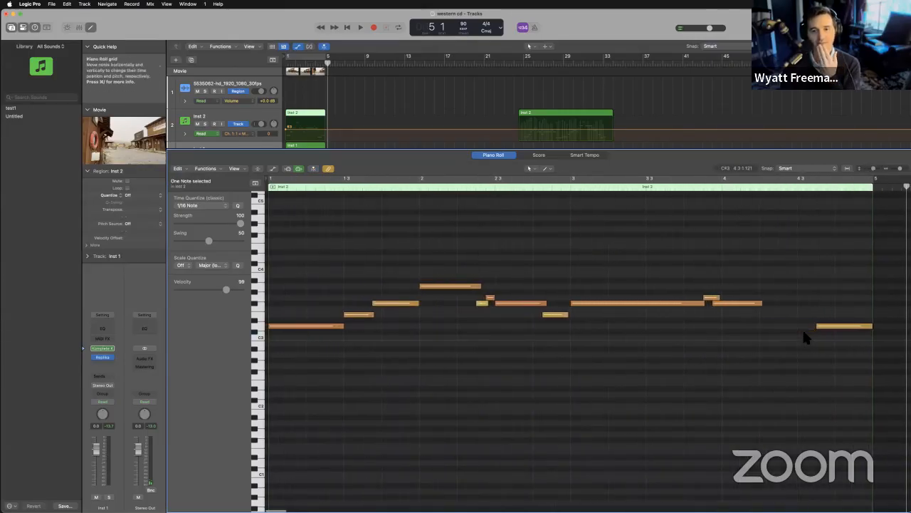
drag(818, 326, 760, 326)
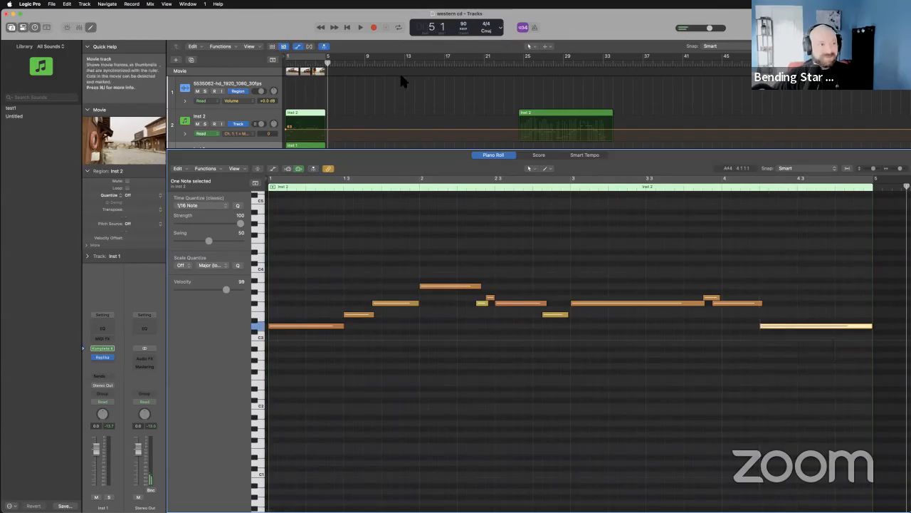
- Play the cue from the beginning to hear the Inst 2 melody with its single long closing note
scroll(358, 83, down, 4)
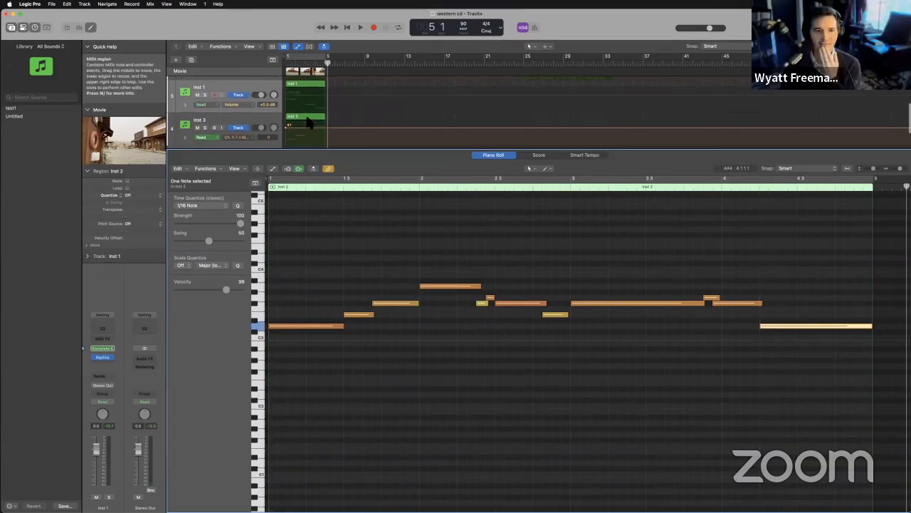
click(348, 29)
key(space)
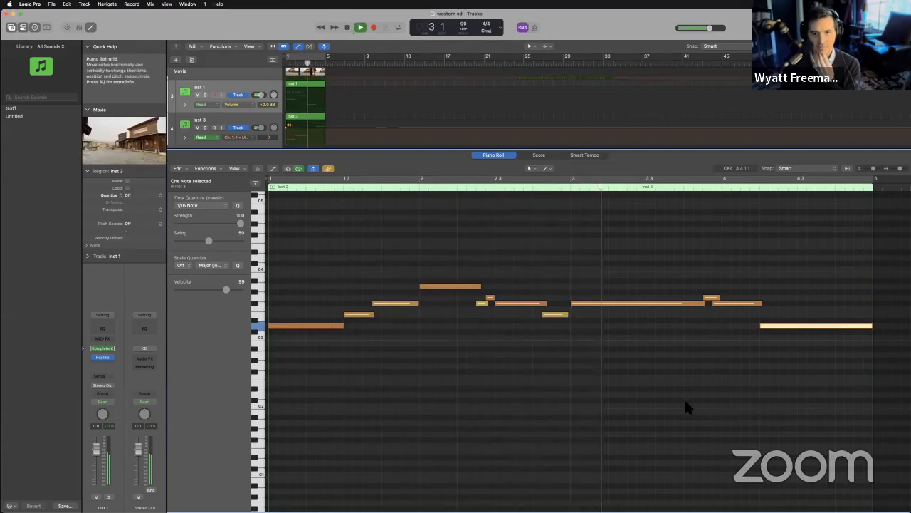
scroll(667, 350, right, 4)
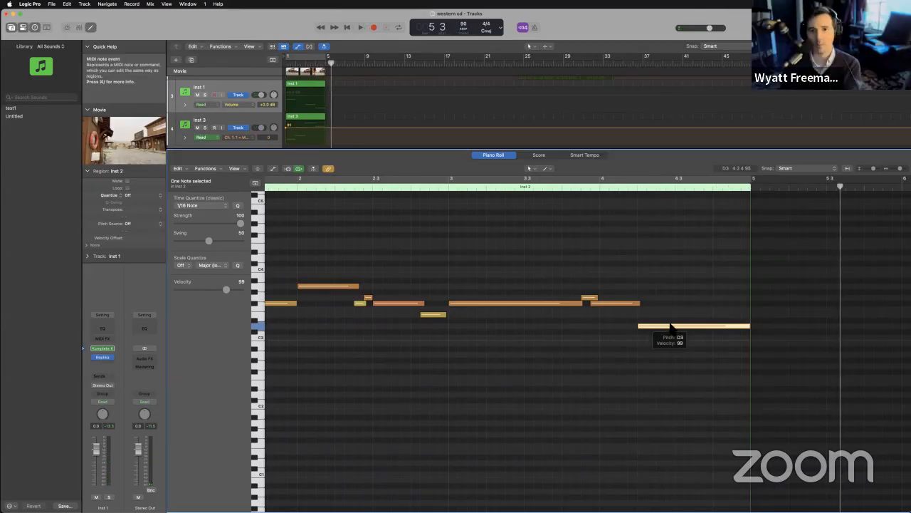
- Try raising the final Inst 2 note to E3, and move it back to D3
mouse_move(651, 326)
mouse_down()
mouse_move(652, 304)
mouse_move(652, 315)
mouse_up()
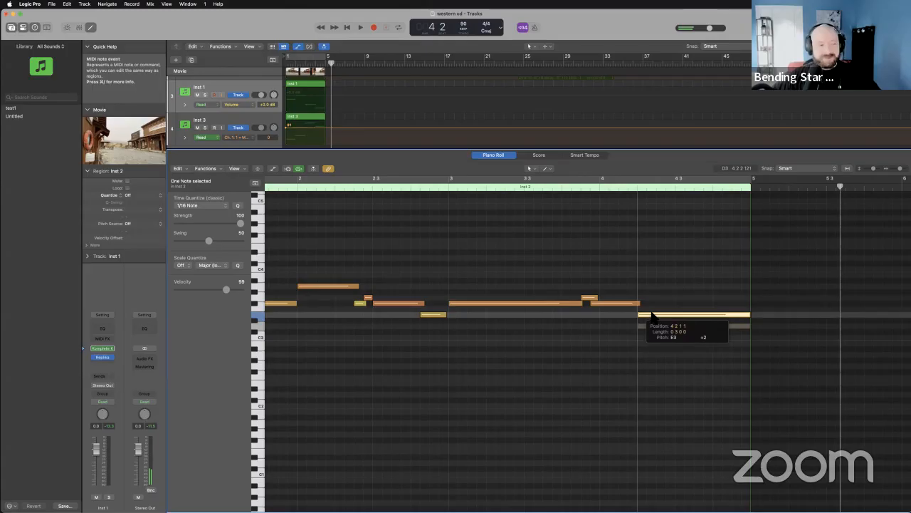
drag(652, 311, 651, 324)
scroll(476, 346, left, 2)
scroll(479, 346, left, 3)
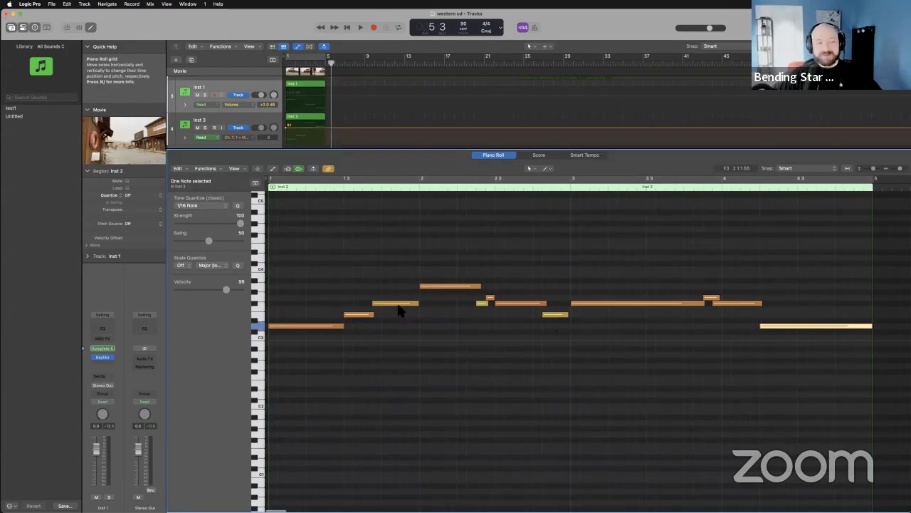
- Try raising the final Inst 2 note by a semitone from D3, and audition the phrase's opening note for comparison
drag(773, 326, 783, 324)
click(850, 325)
mouse_move(874, 322)
mouse_down()
mouse_move(808, 325)
mouse_move(874, 327)
mouse_up()
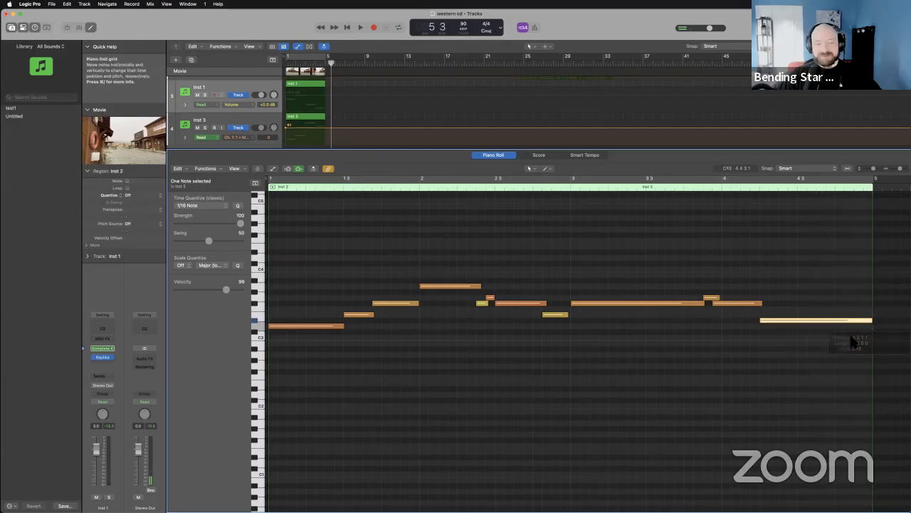
click(299, 319)
click(292, 326)
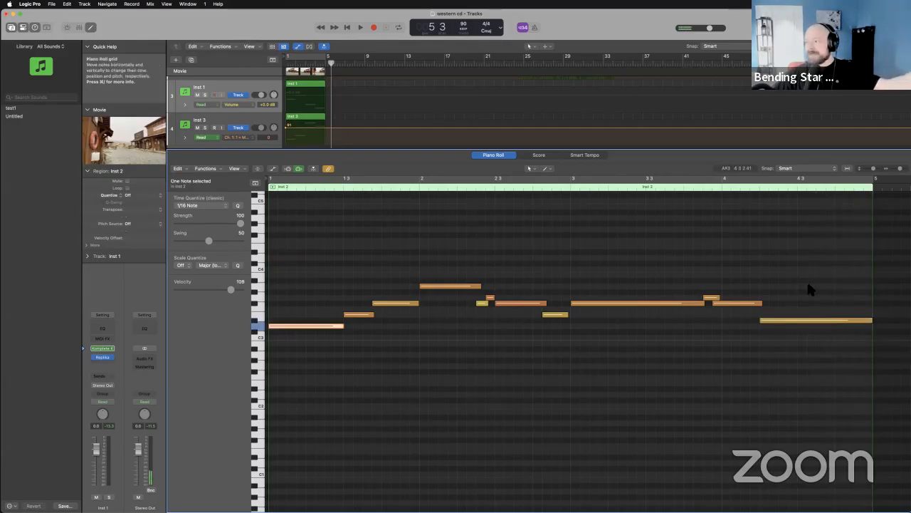
- Undo the pitch, length and deletion edits to the Inst 2 ending, and audition the restored C#3 note
key(super+z)
key(super+z)
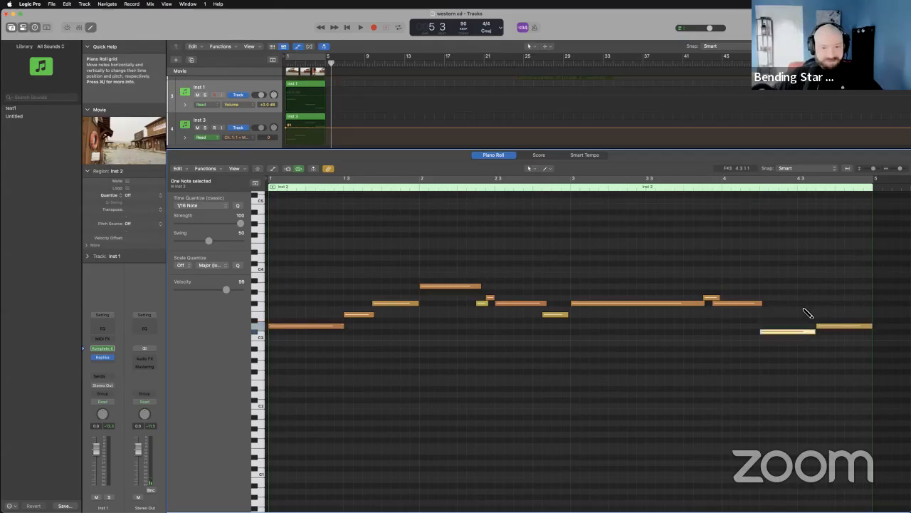
key(super+z)
click(777, 332)
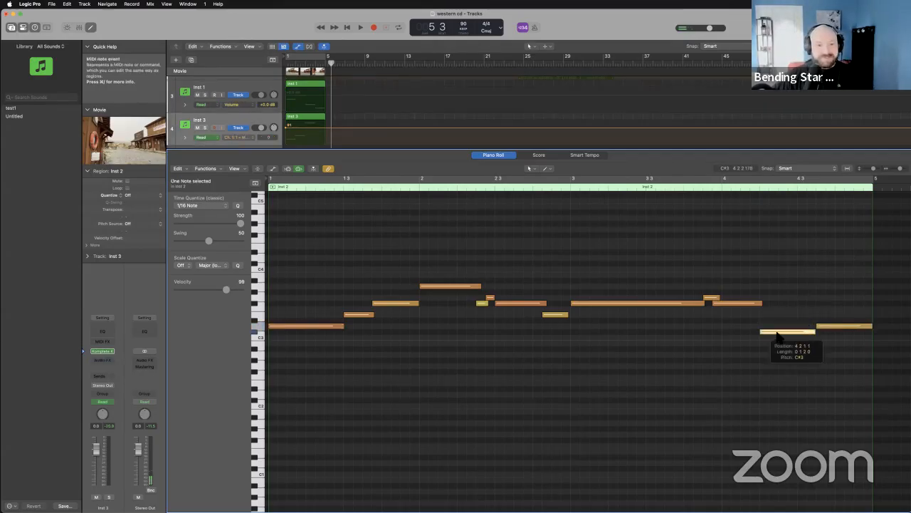
- Audition the closing D3 note of Inst 2 and play the cue from the beginning with the two-note ending
click(827, 327)
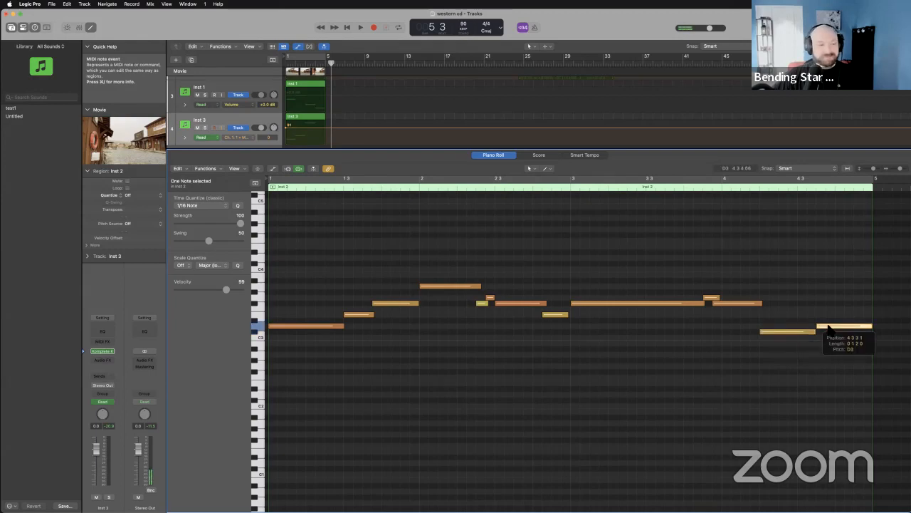
click(347, 27)
key(space)
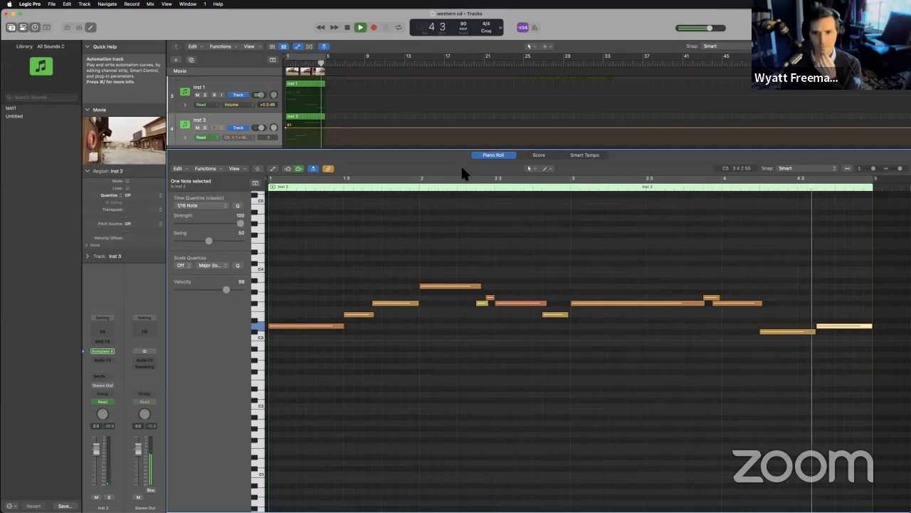
key(space)
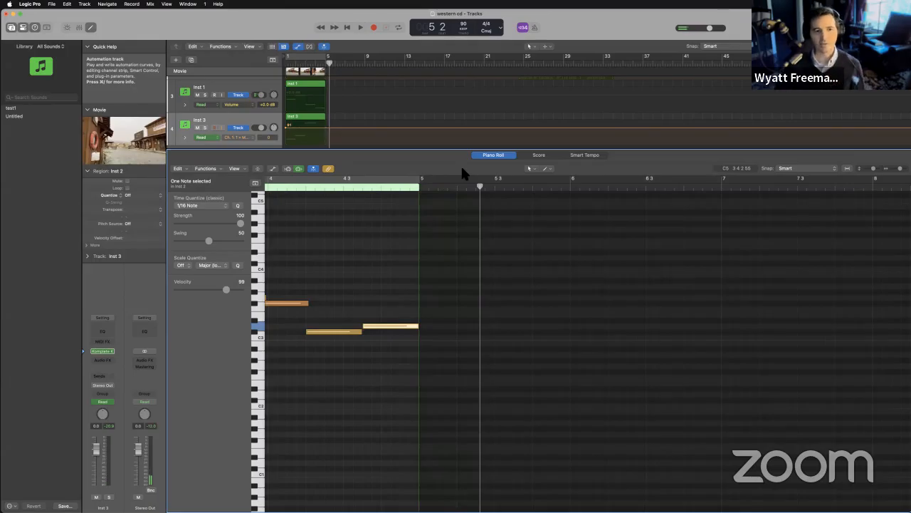
- Delete the closing D3 note of Inst 2 and extend the preceding C#3 note to the end of the region
scroll(482, 256, left, 5)
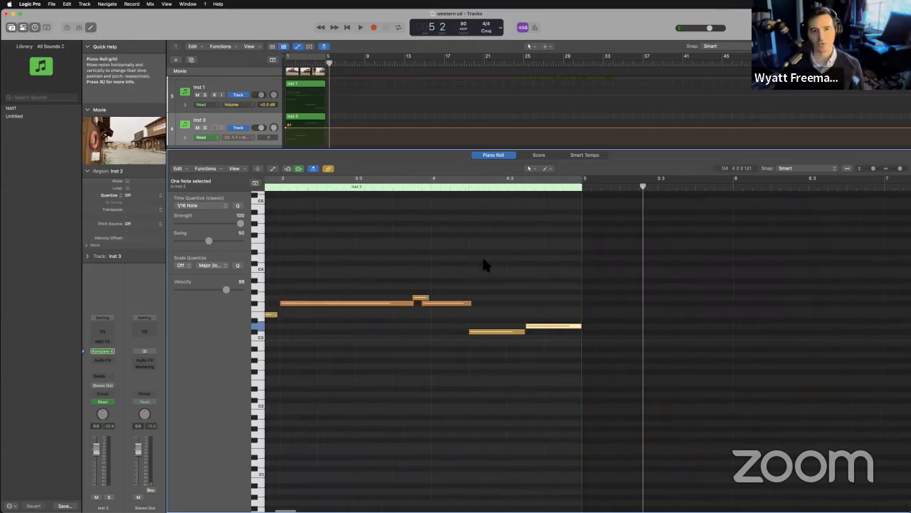
scroll(482, 264, left, 1)
click(583, 297)
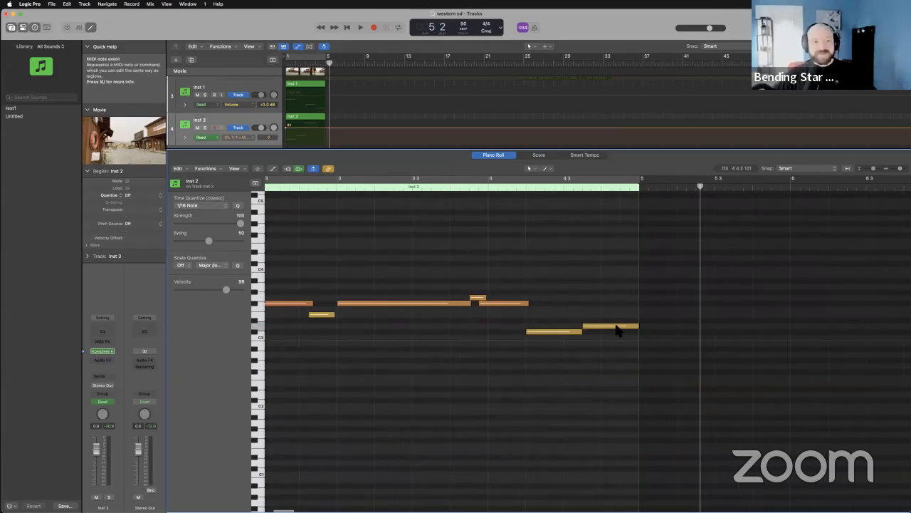
drag(588, 336, 638, 342)
- Play the cue from the beginning to hear the extended C#3 ending, and review the Inst 2 melody back to its opening note
click(347, 27)
key(space)
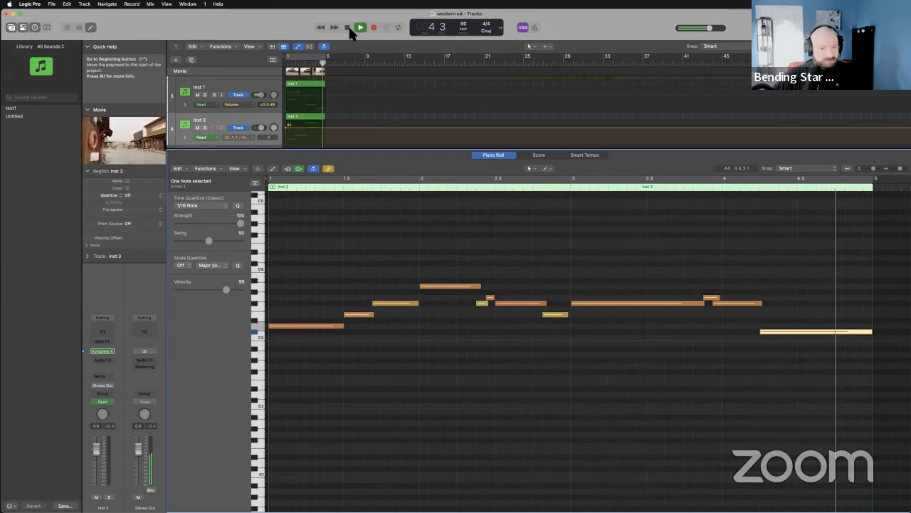
click(348, 27)
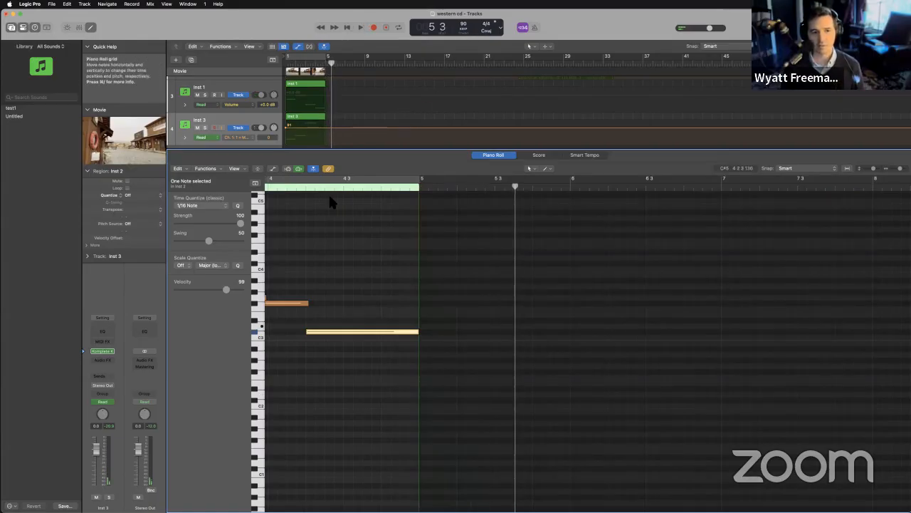
scroll(422, 330, left, 3)
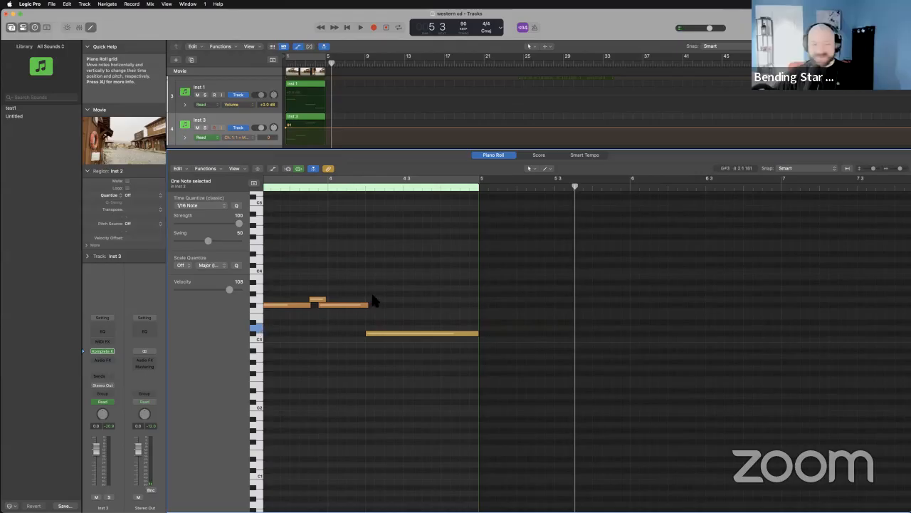
scroll(371, 300, left, 5)
scroll(371, 300, left, 3)
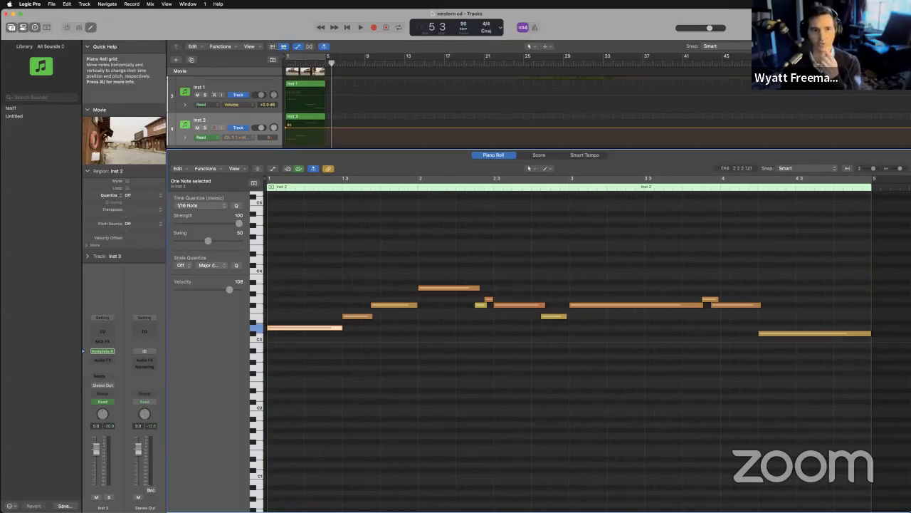
- Show the Auto Chords keyboard of Inst 1's Picked Acoustic instrument and play the cue to watch which chords it triggers
click(247, 84)
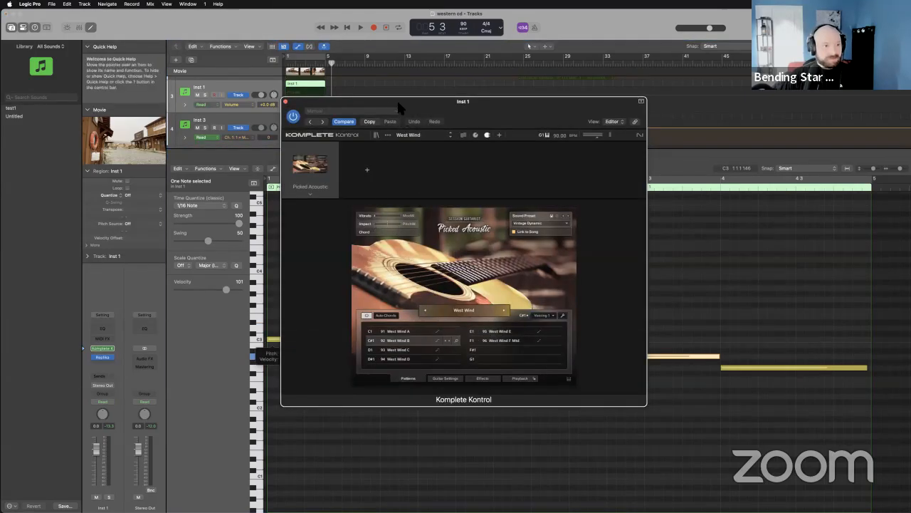
click(384, 316)
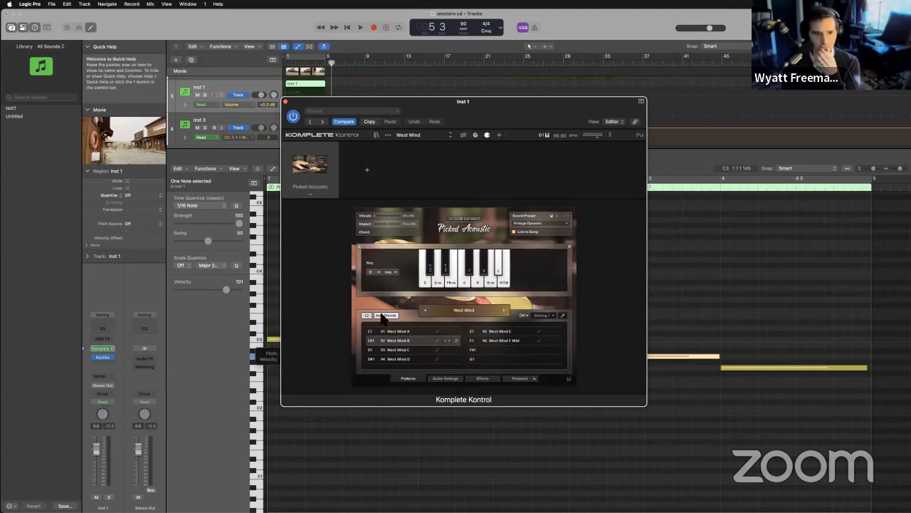
click(347, 27)
click(361, 27)
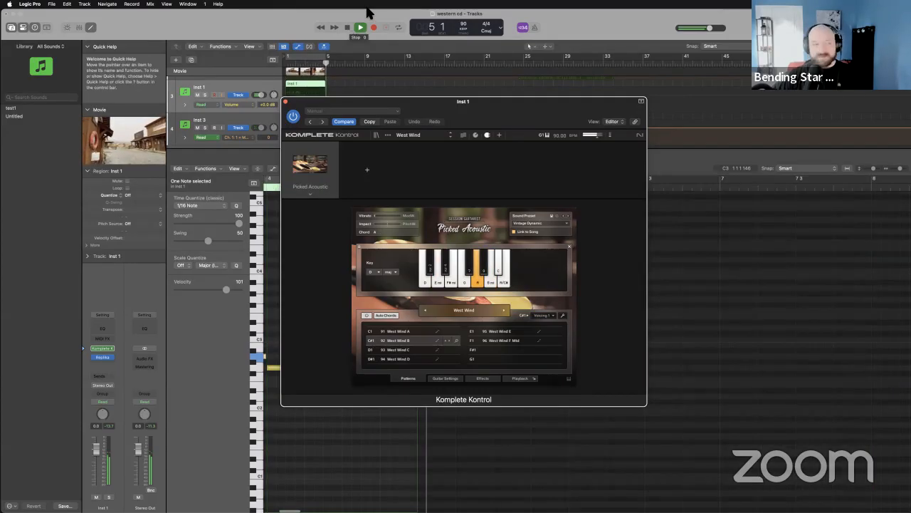
click(350, 28)
click(286, 101)
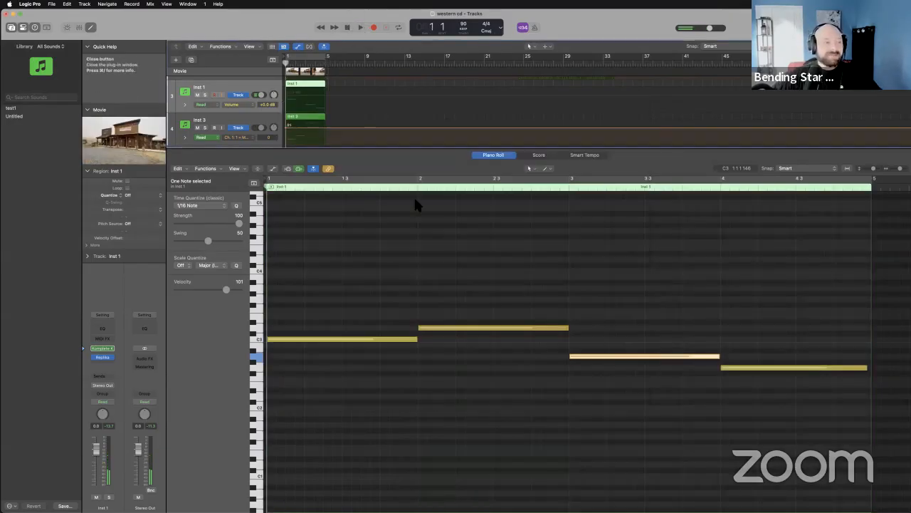
- Bring up the Inst 2 region's notes and examine its closing C#3 against the Inst 1 chords
click(550, 376)
scroll(316, 108, down, 4)
scroll(314, 104, up, 4)
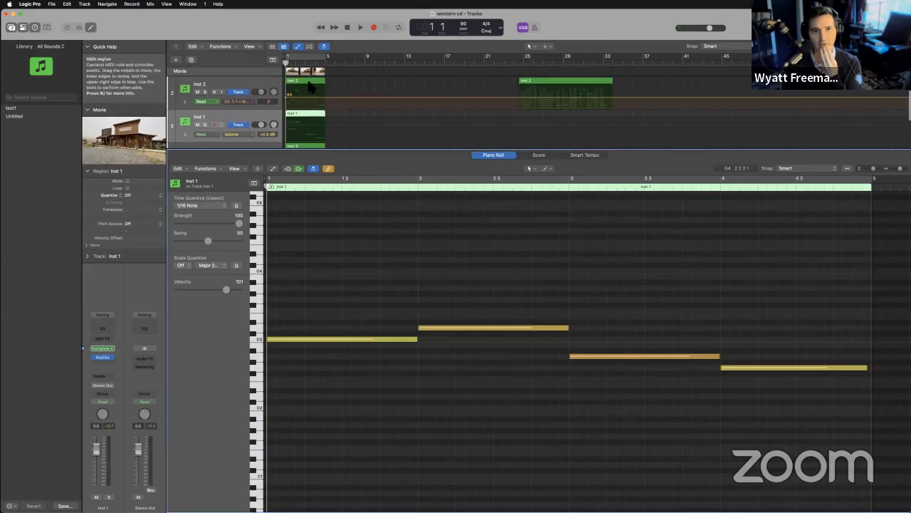
click(314, 99)
click(727, 345)
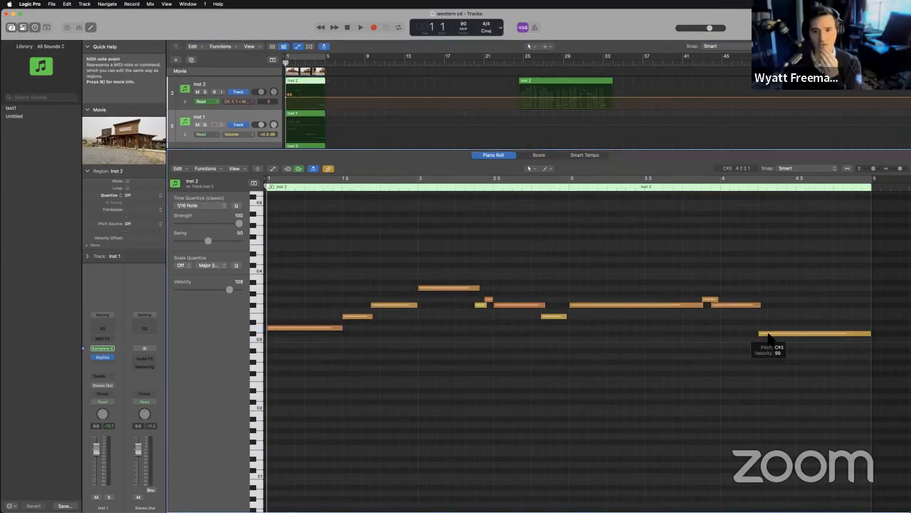
click(260, 85)
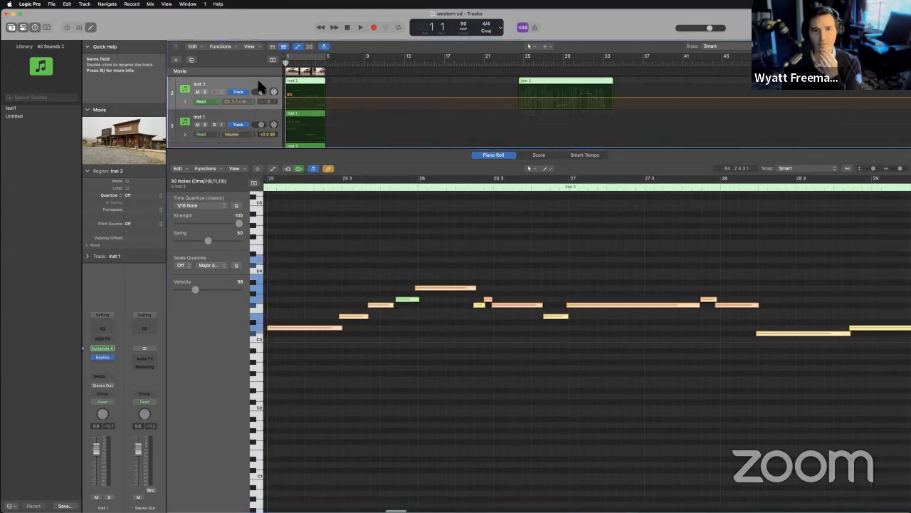
- Return to the Inst 1 notes and check them against the Picked Acoustic chord keyboard
click(244, 115)
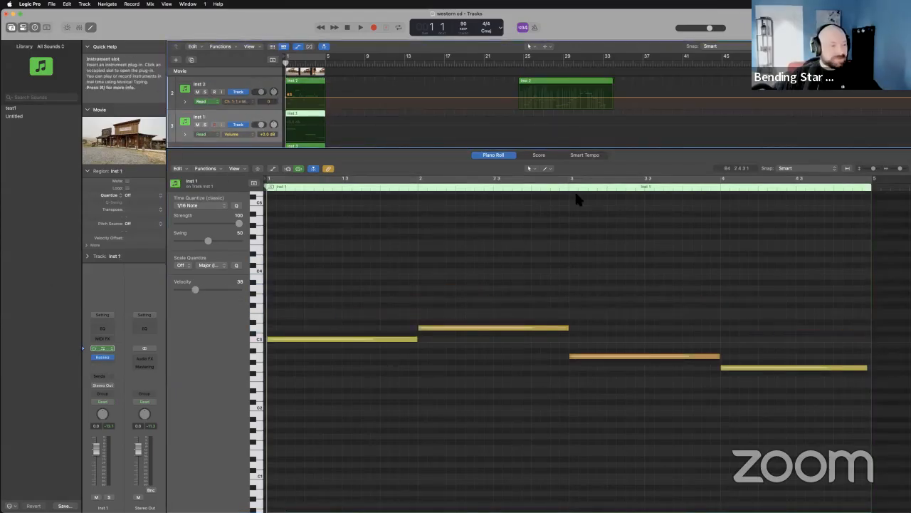
key(v)
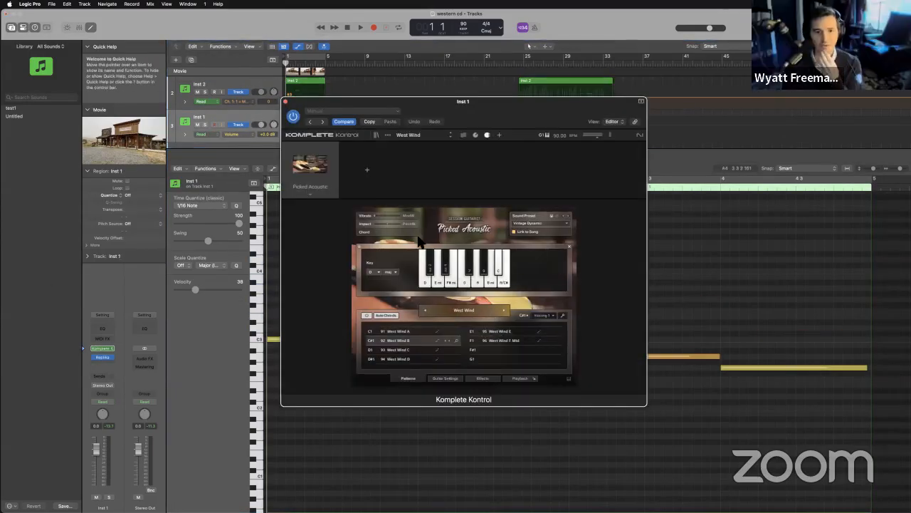
drag(329, 110, 572, 46)
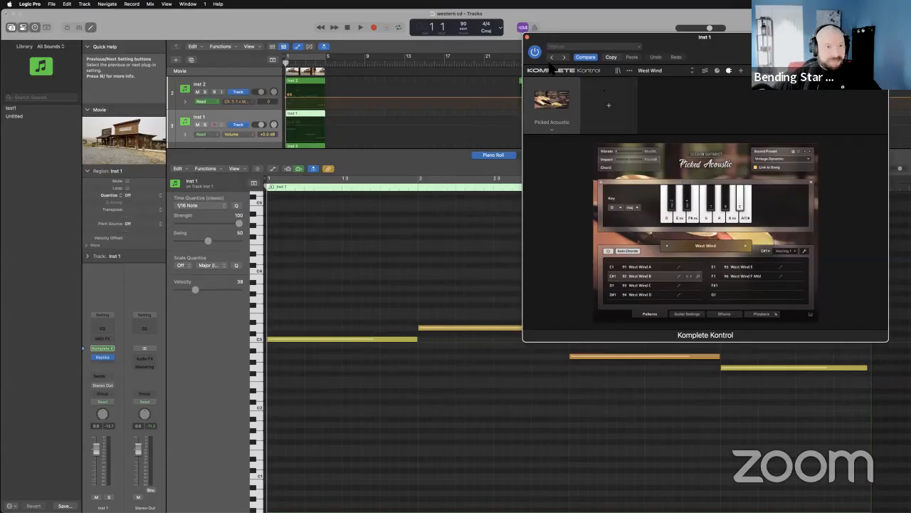
click(526, 37)
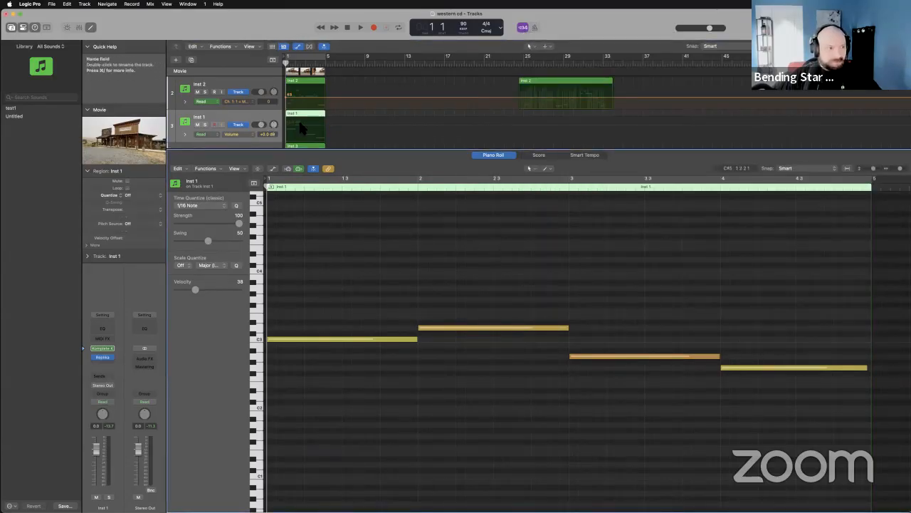
- Try raising the final Inst 1 chord note to A#2 and play the cue from the beginning
click(264, 121)
mouse_move(722, 365)
mouse_down()
mouse_move(726, 328)
mouse_move(733, 356)
mouse_up()
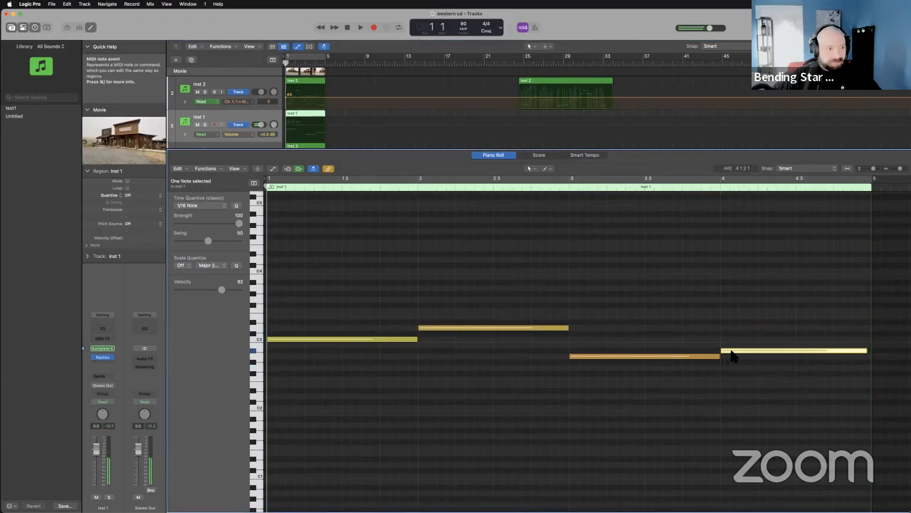
key(space)
click(348, 28)
key(space)
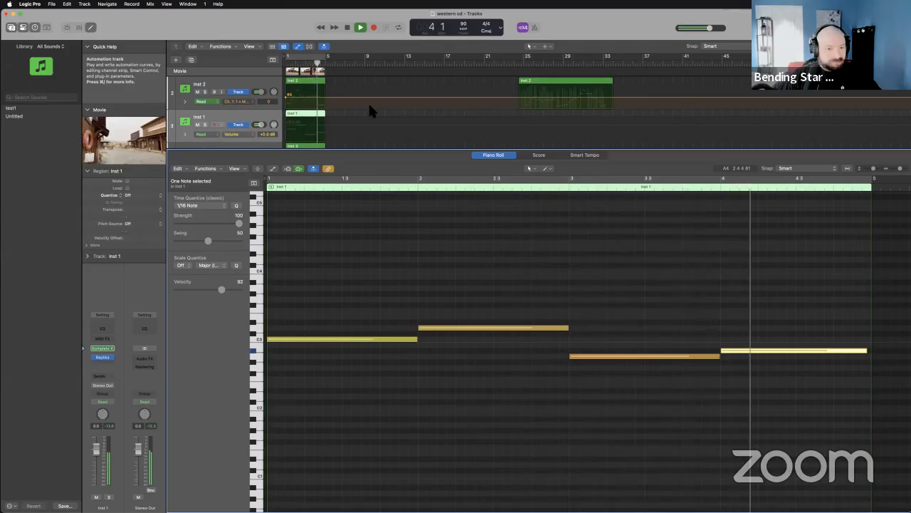
key(space)
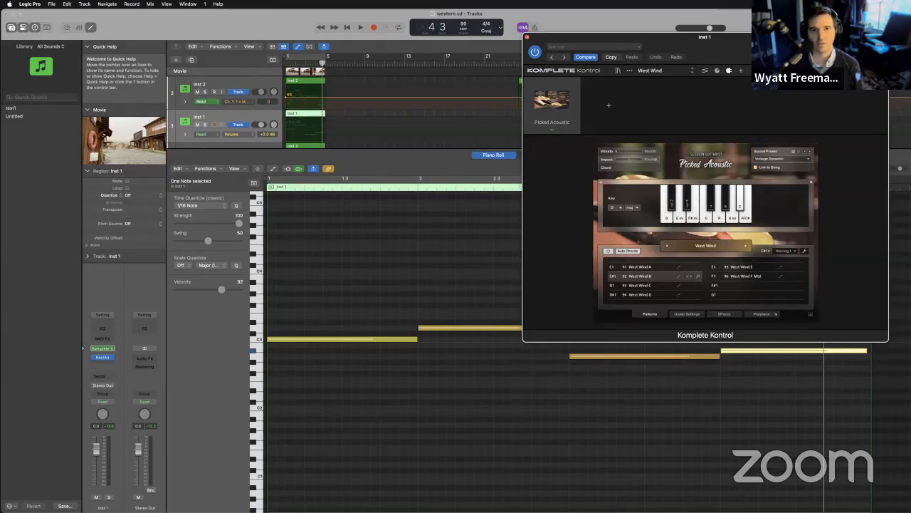
- Raise the final Inst 1 note to C3 with the Picked Acoustic chord keyboard in view
drag(772, 70, 576, 47)
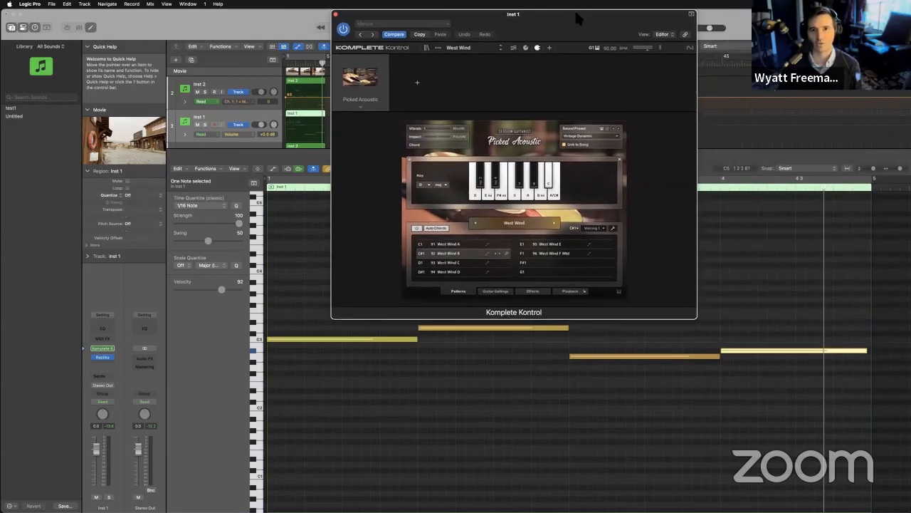
click(734, 351)
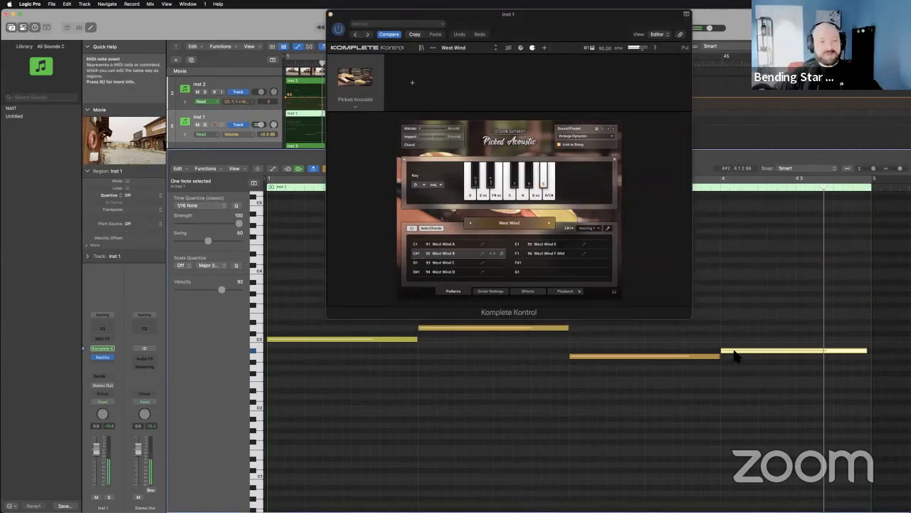
mouse_move(735, 354)
mouse_down()
mouse_move(734, 345)
mouse_move(747, 343)
mouse_up()
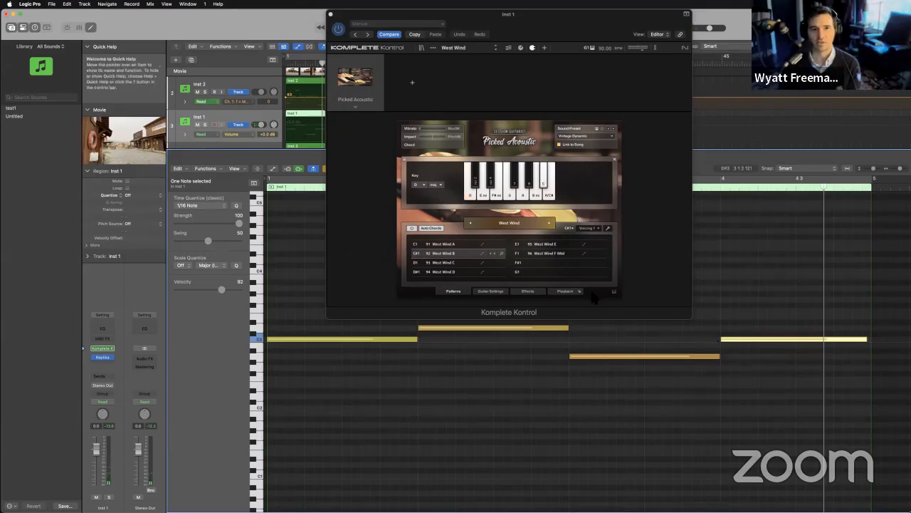
click(546, 183)
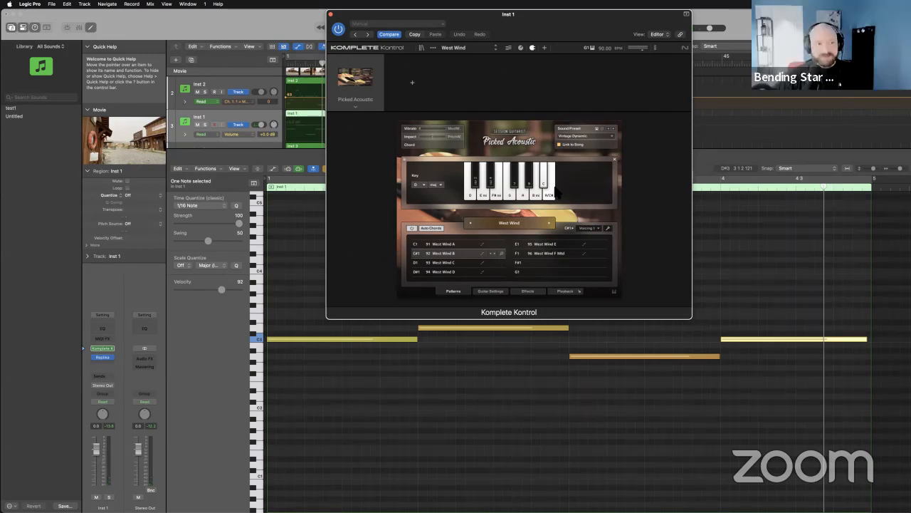
- Move the Picked Acoustic window clear of the notes and play the cue from the beginning to hear the C3 chord ending
drag(374, 19, 382, 42)
click(349, 27)
drag(438, 45, 224, 99)
key(space)
drag(288, 98, 222, 50)
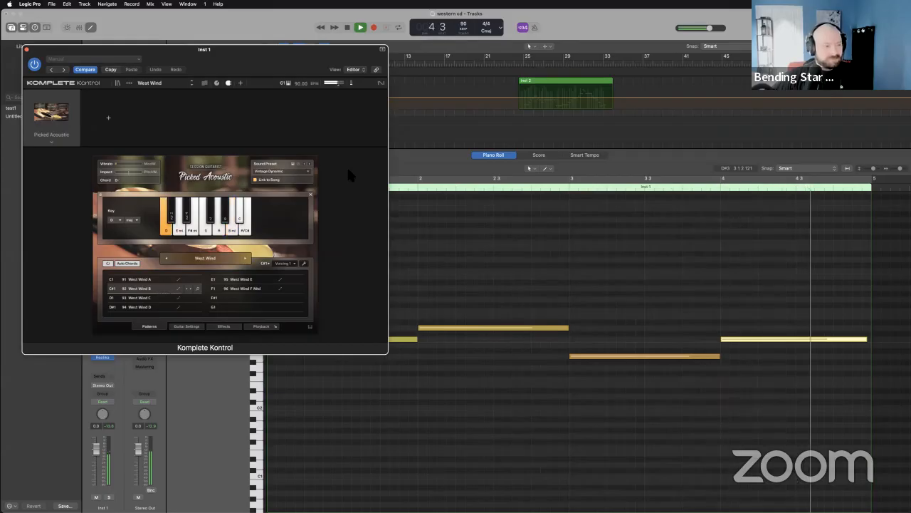
key(space)
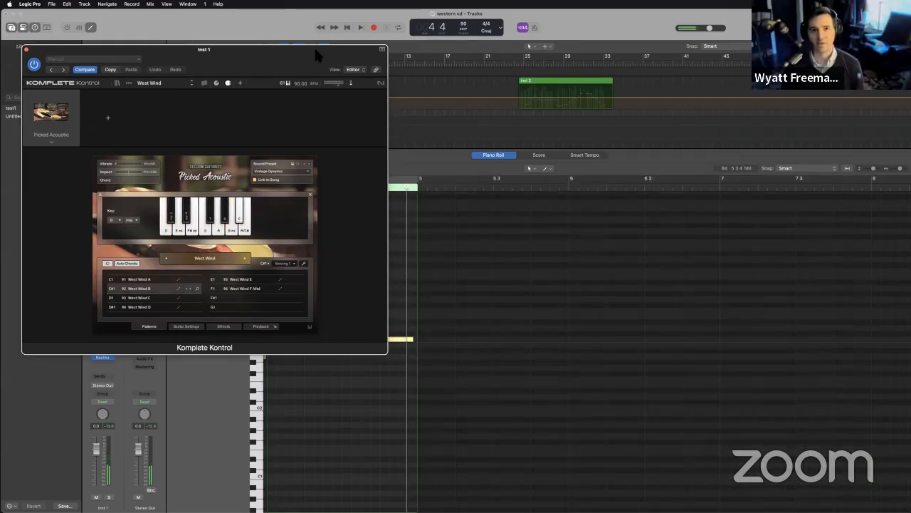
- Move the Picked Acoustic window aside and enlarge the tracks area to show all four tracks
drag(317, 56, 808, 140)
drag(400, 146, 402, 152)
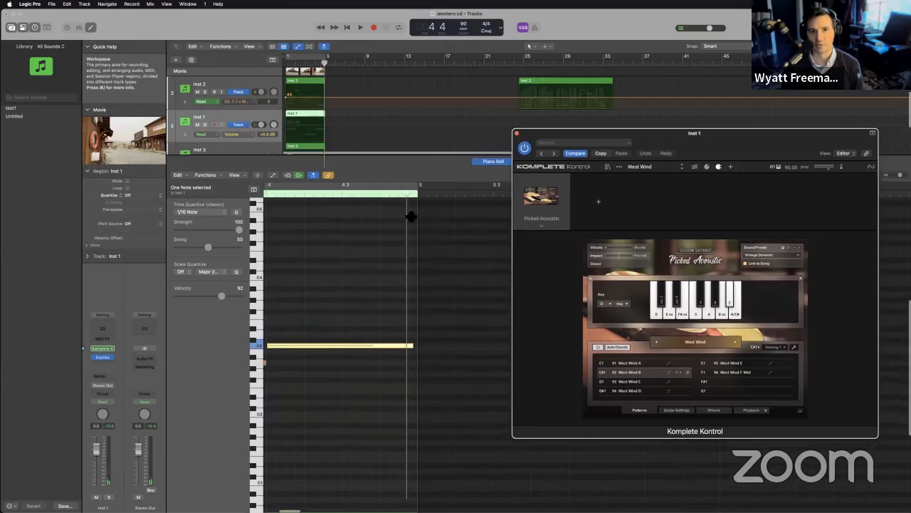
drag(411, 215, 396, 231)
click(393, 228)
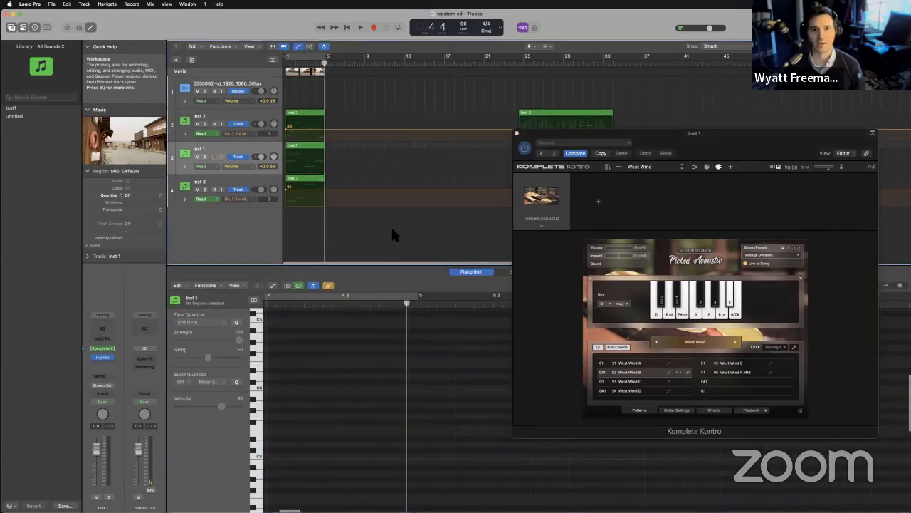
- Raise the final Inst 2 note to D3 and play the cue from the beginning with the revised chord ending
click(308, 114)
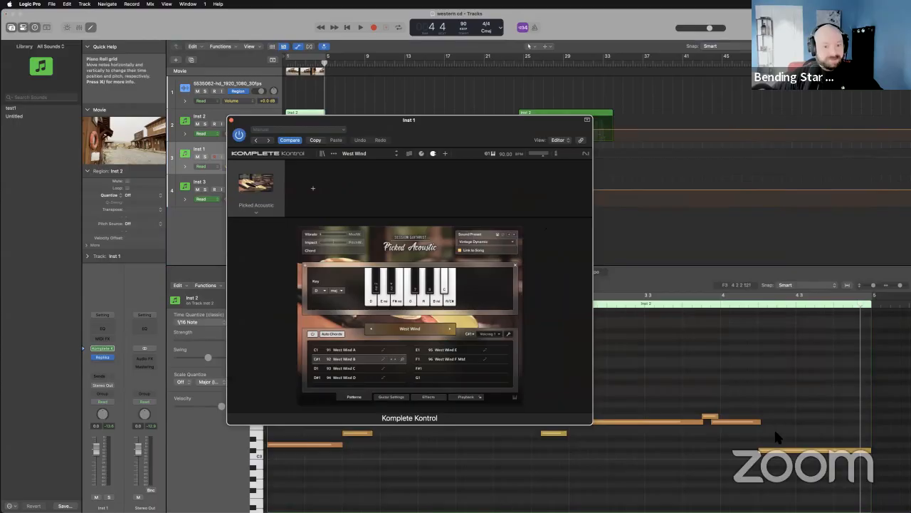
click(777, 449)
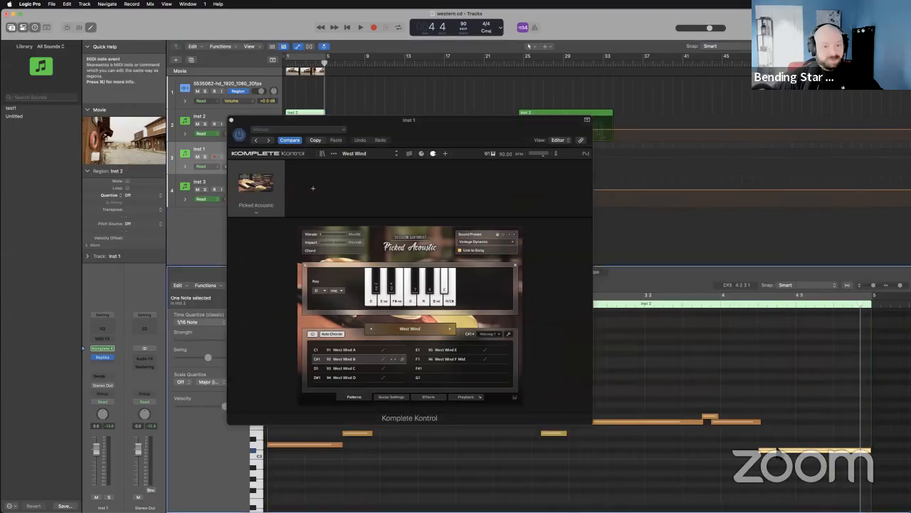
click(347, 27)
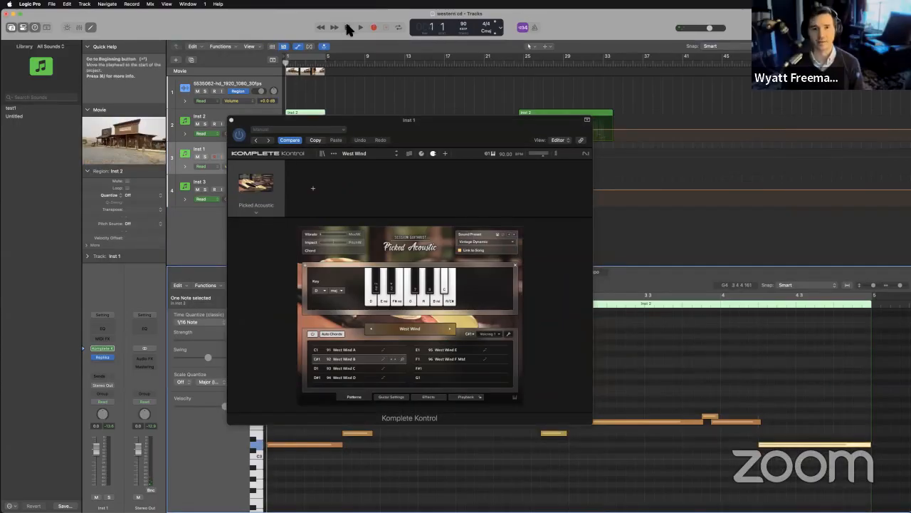
key(space)
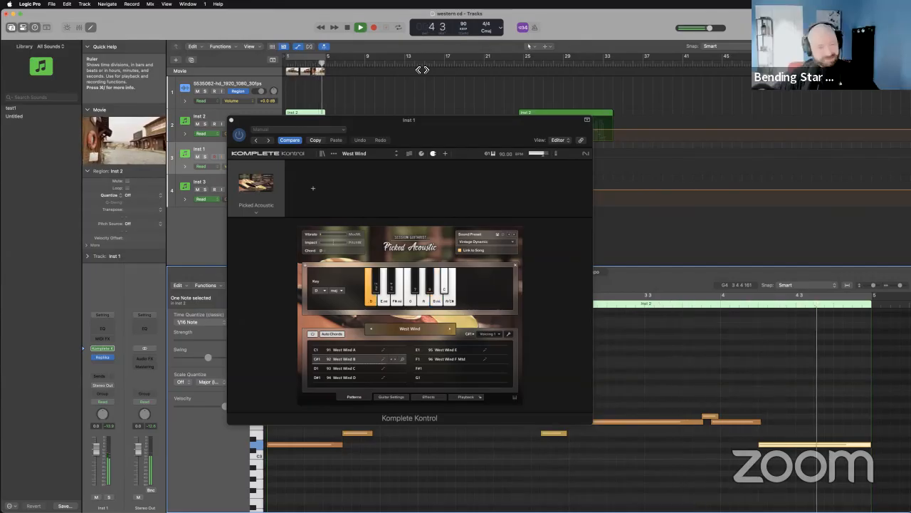
- Stop playback, look at the bass notes of the Inst 3 region, close the Picked Acoustic window and clear the region selection
key(space)
drag(401, 118, 570, 68)
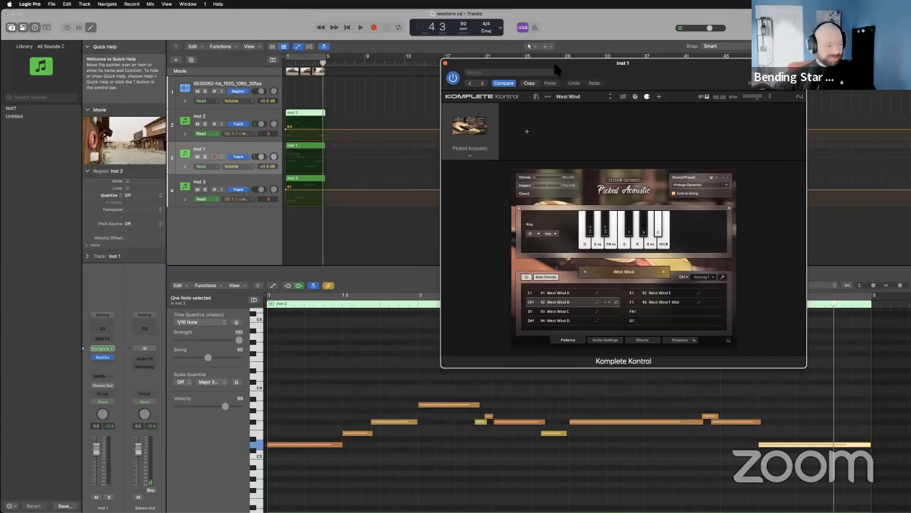
click(304, 187)
scroll(312, 376, up, 5)
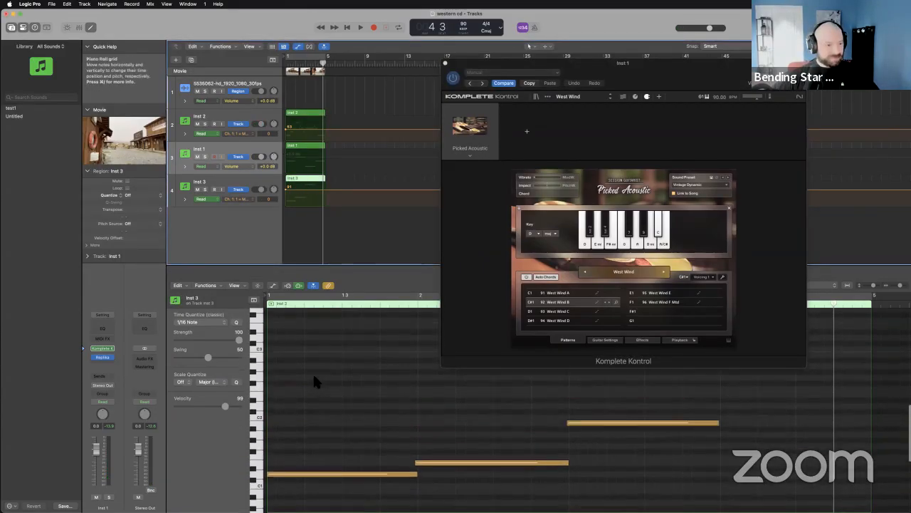
scroll(314, 381, up, 3)
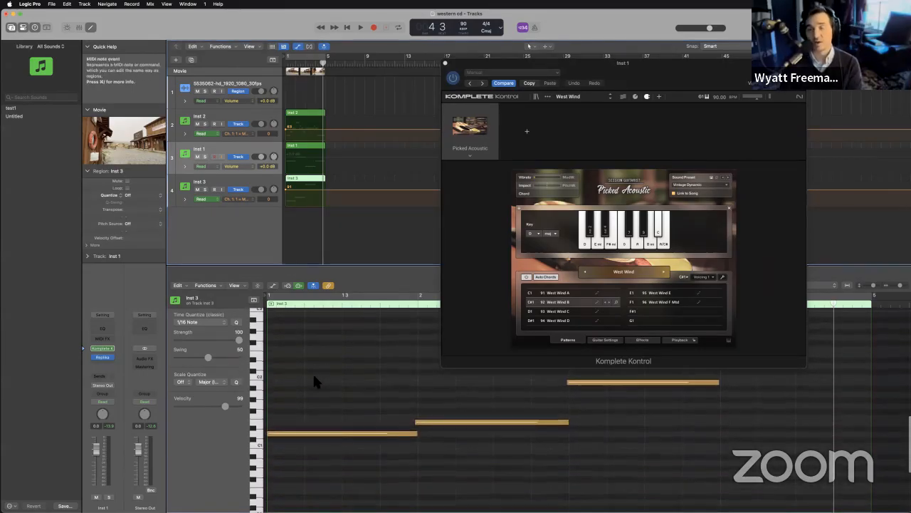
click(445, 63)
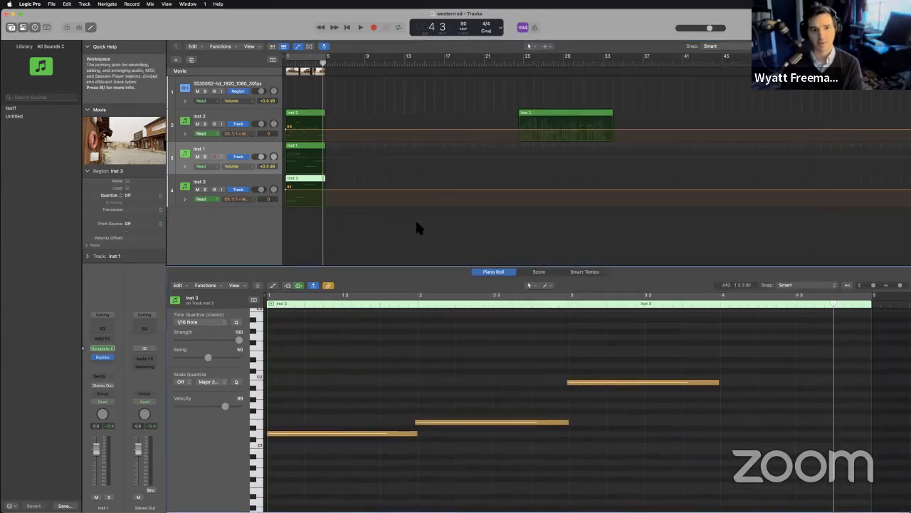
click(418, 230)
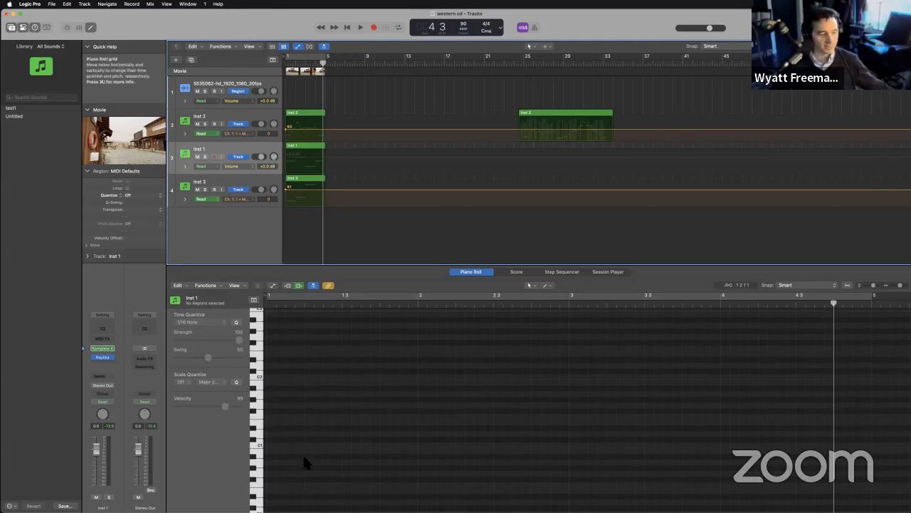
- Open the recent project Standing and close the current western cd project
click(52, 4)
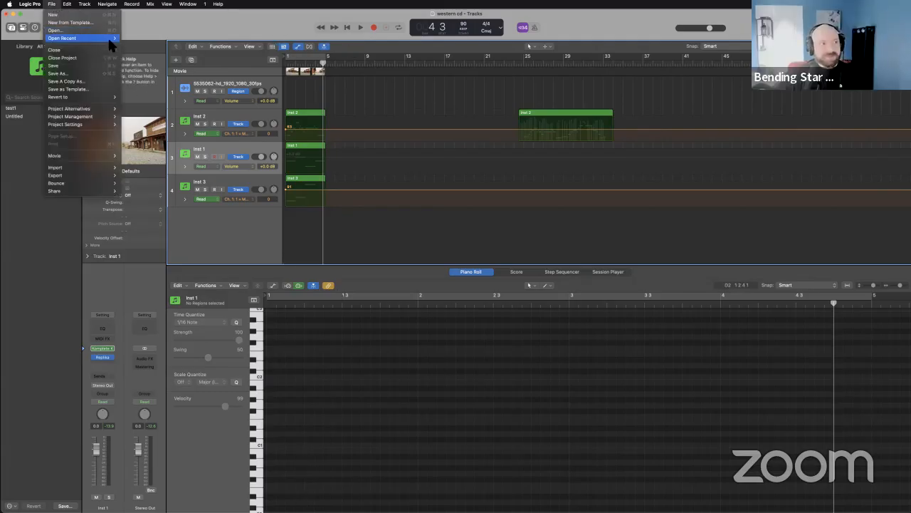
mouse_move(110, 42)
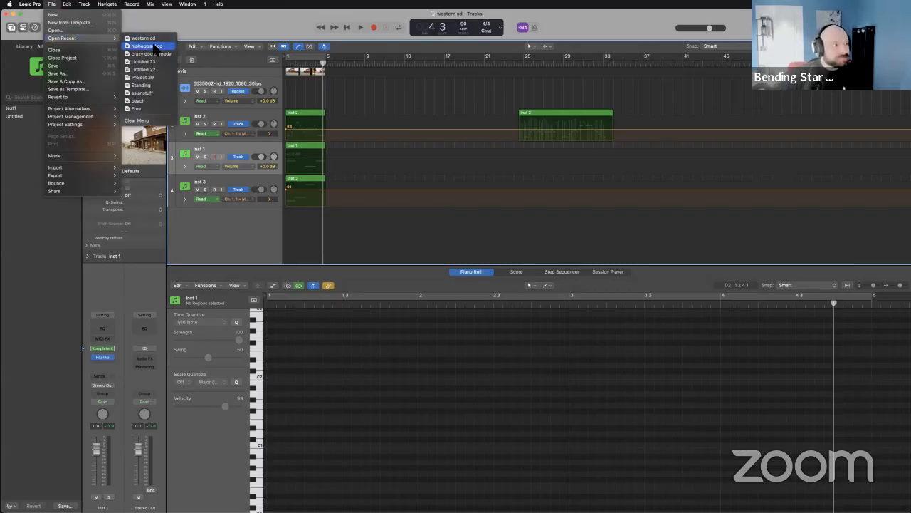
click(146, 86)
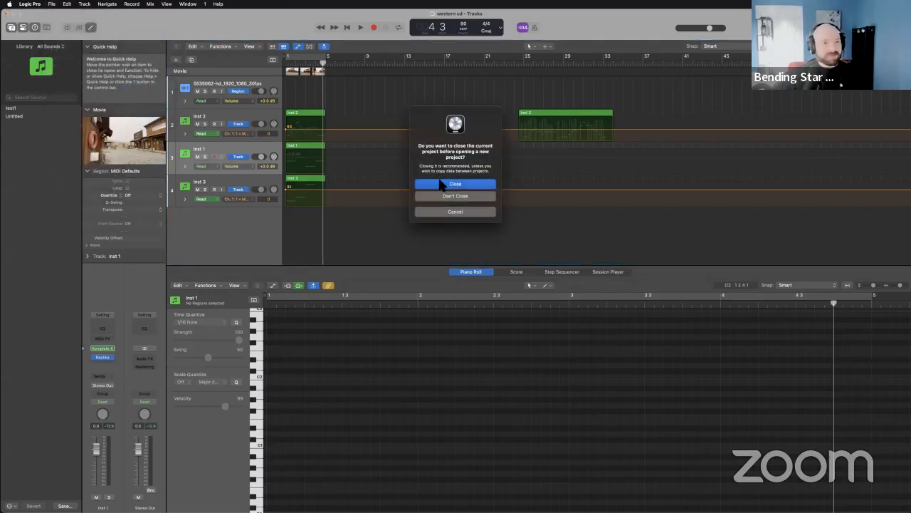
click(446, 184)
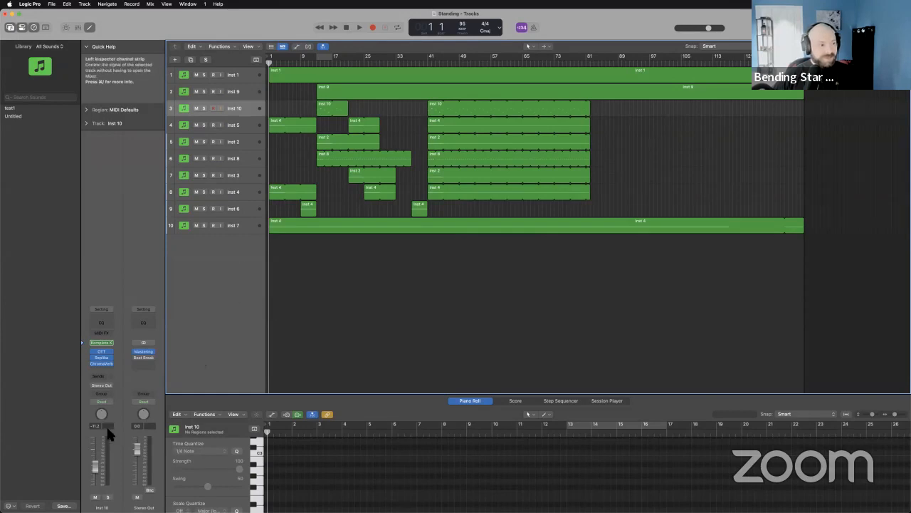
- Play the Standing project from the beginning and lower the Stereo Out volume while it plays
click(359, 27)
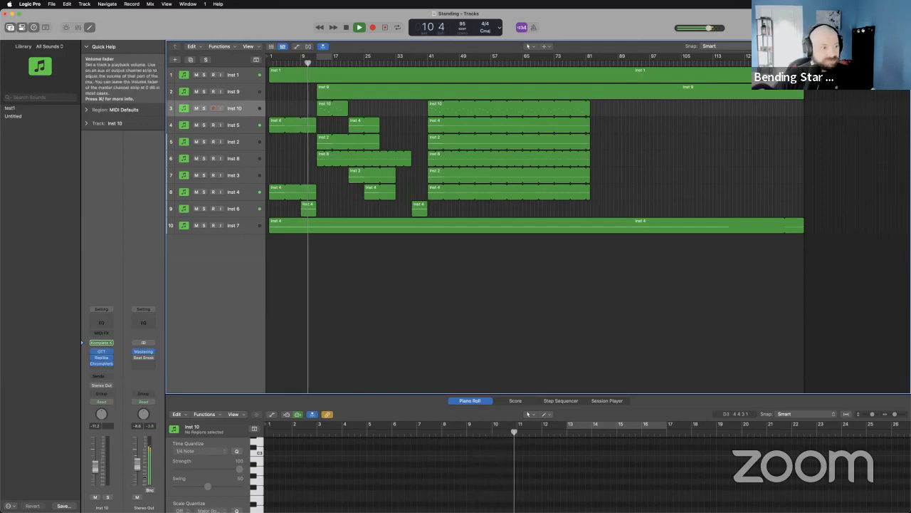
drag(137, 462, 137, 462)
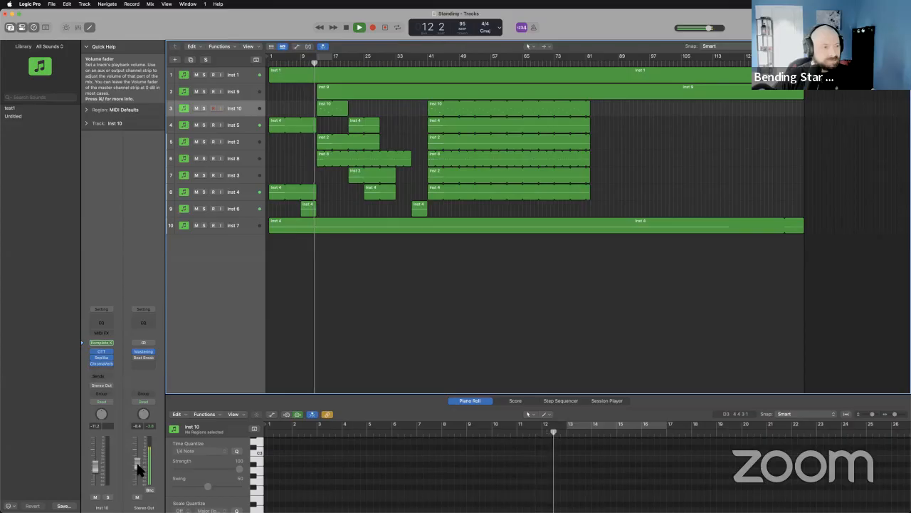
drag(138, 468, 139, 466)
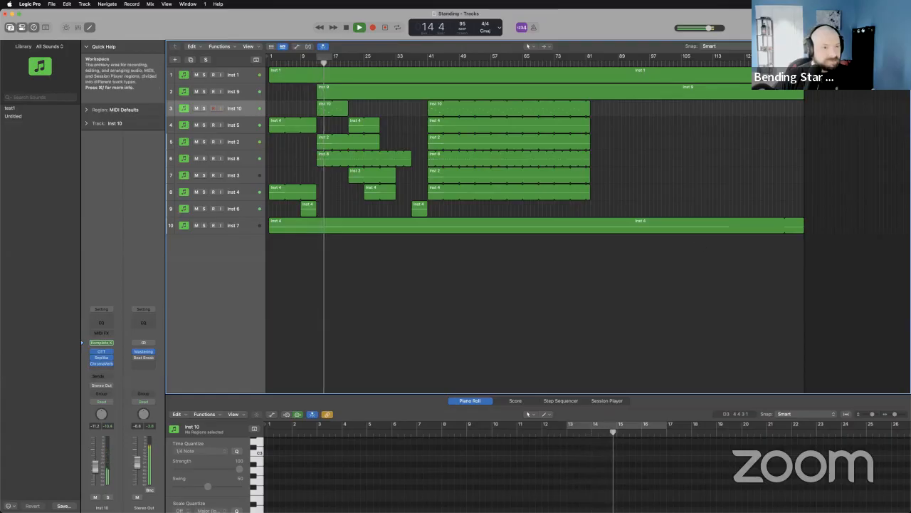
- Enlarge the track heights to show the level meters and briefly solo Inst 2 during playback
drag(864, 46, 868, 46)
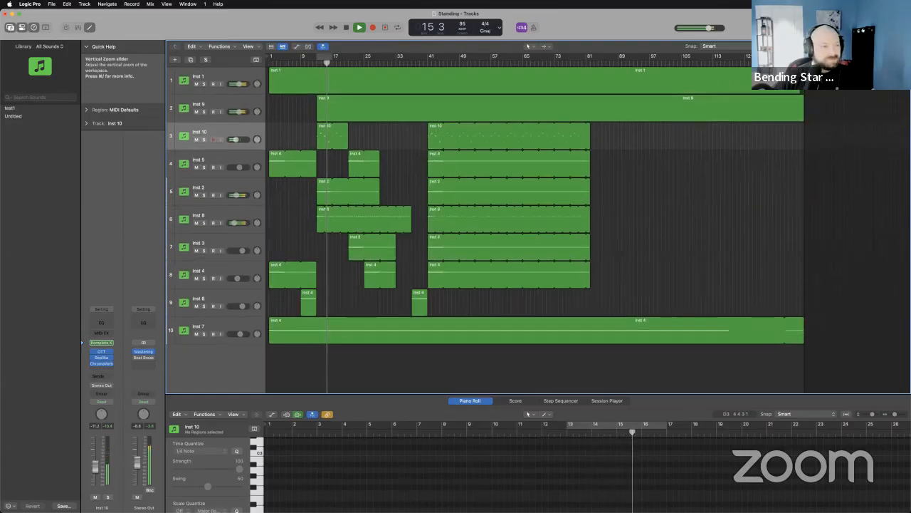
click(204, 194)
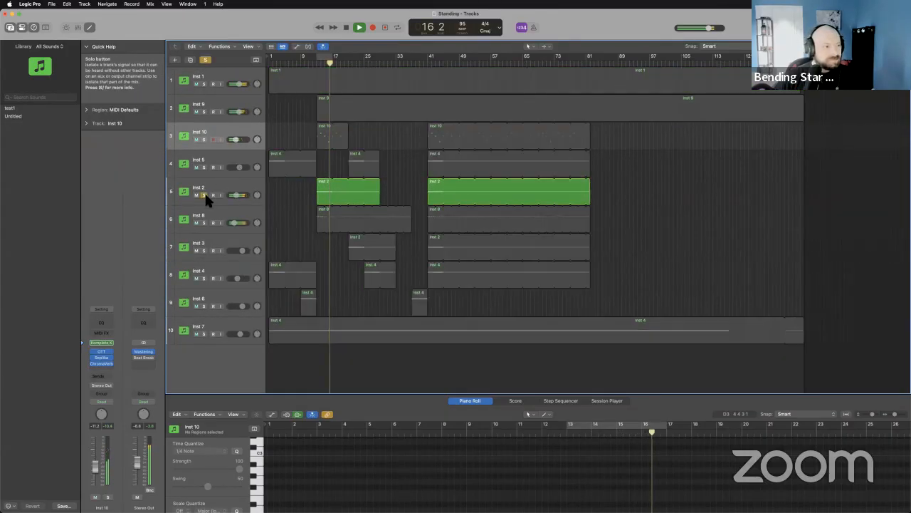
click(204, 194)
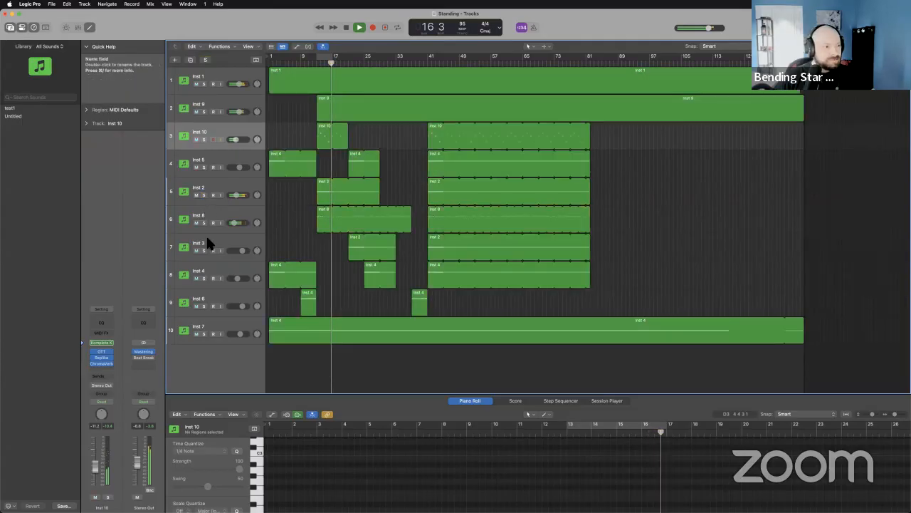
- Mute Inst 10, check the Inst 5 volume during playback, and return the playhead to the project start
click(197, 140)
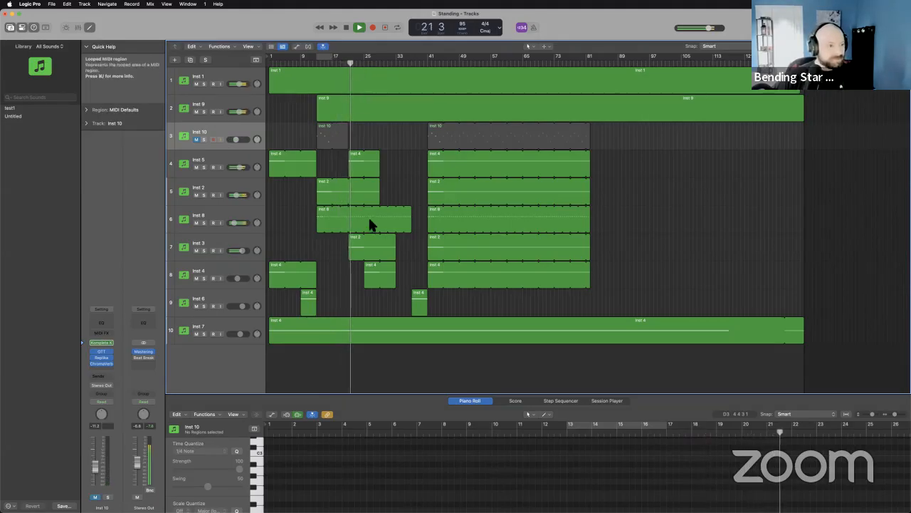
drag(240, 167, 241, 167)
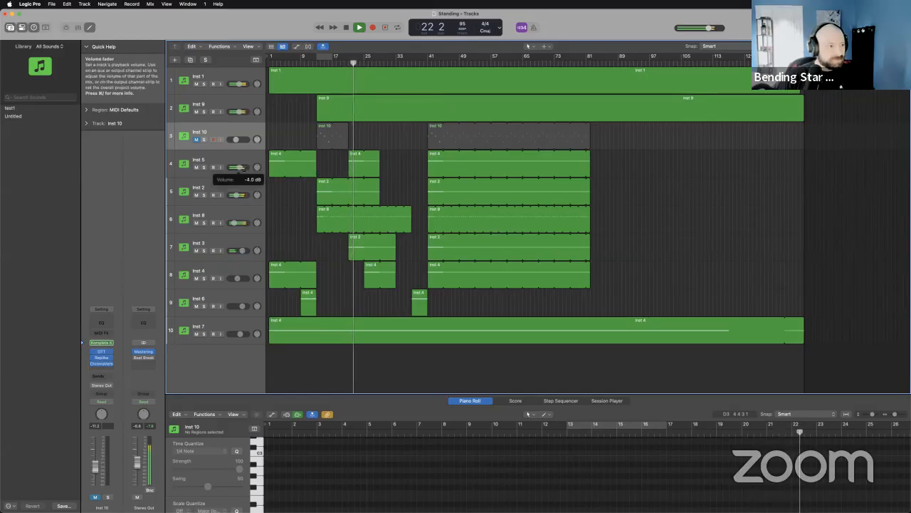
click(347, 27)
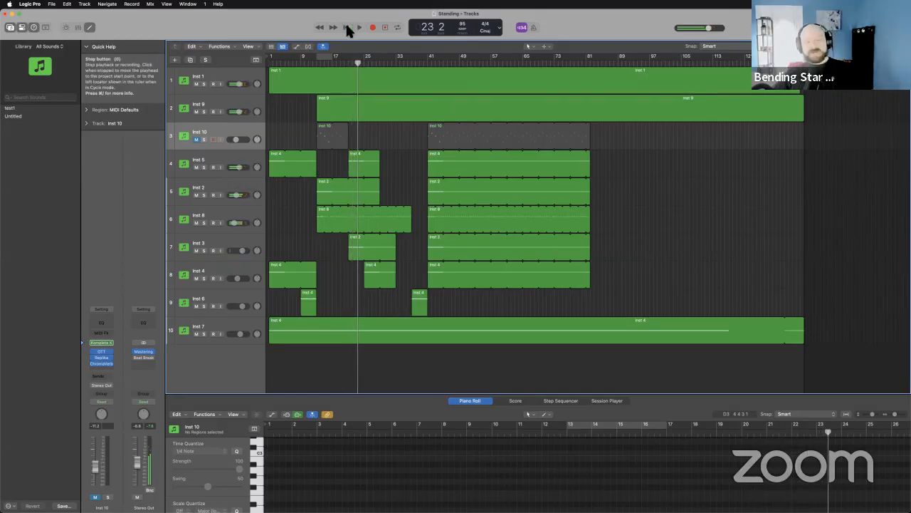
click(348, 27)
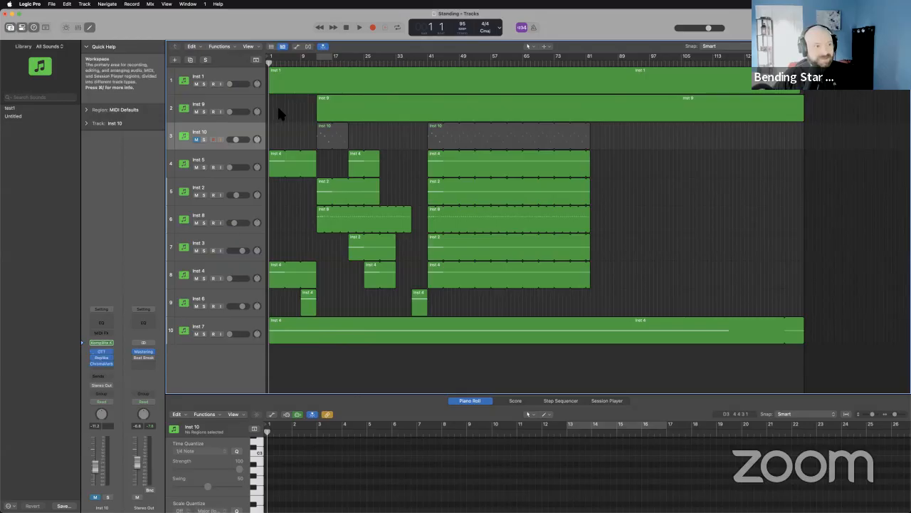
- Open the OTT and TRK-01 plug-ins of Inst 1 side by side and examine the bass pattern and filter cutoff sequence
click(224, 71)
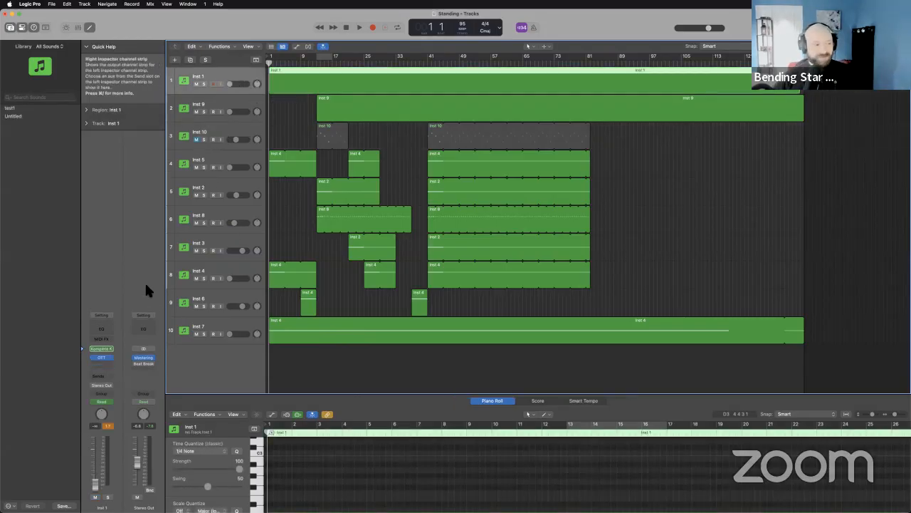
click(101, 355)
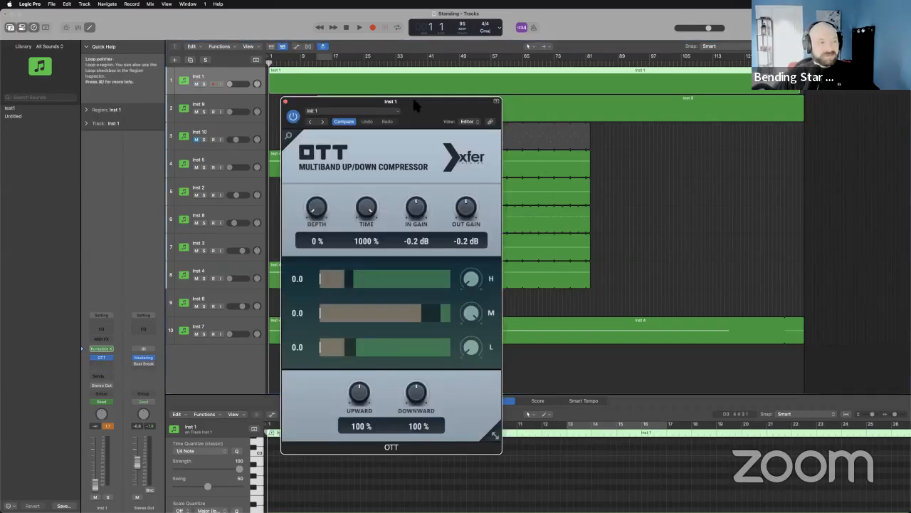
drag(433, 111, 717, 85)
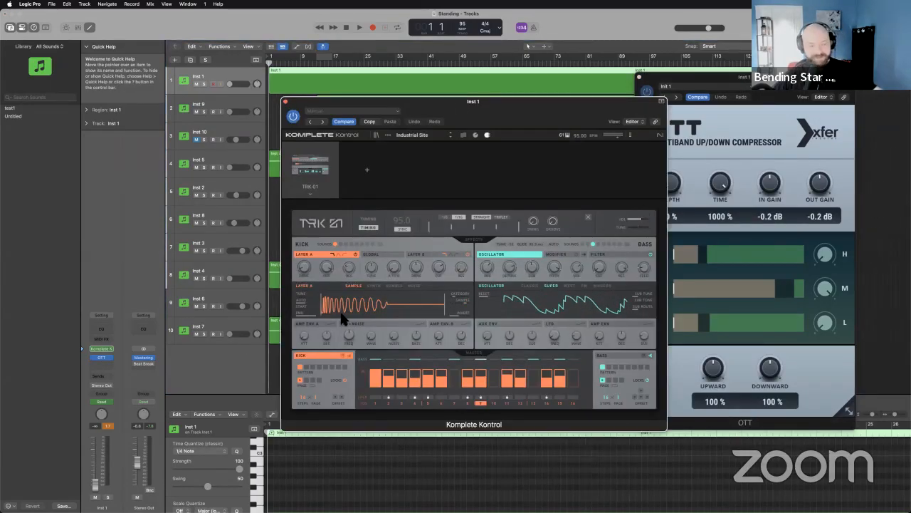
click(630, 353)
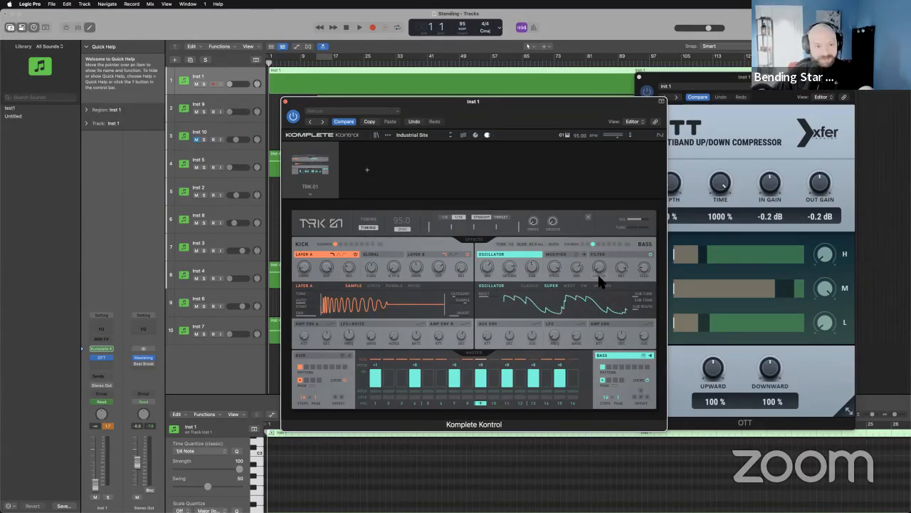
click(599, 281)
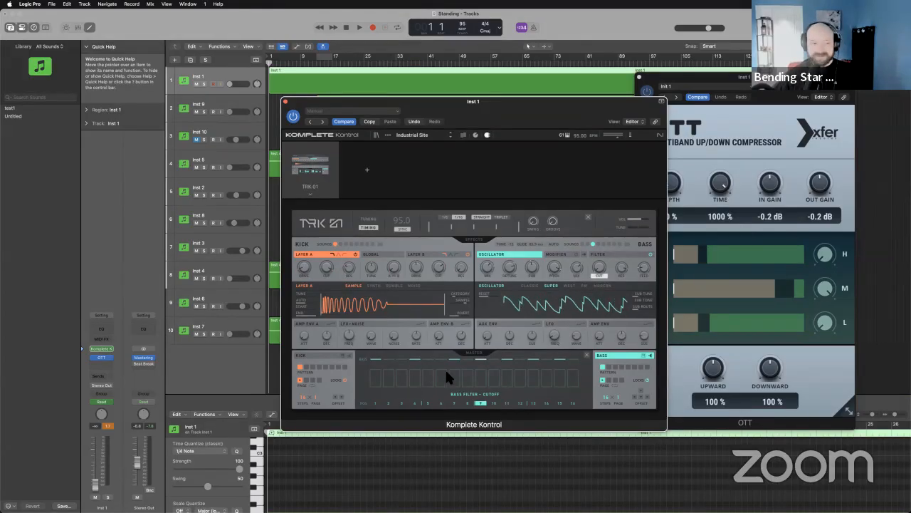
- Solo Inst 1, show the track automation and play from about bar 12 with the TRK-01 window moved clear of the tracks
drag(462, 103, 366, 105)
click(204, 84)
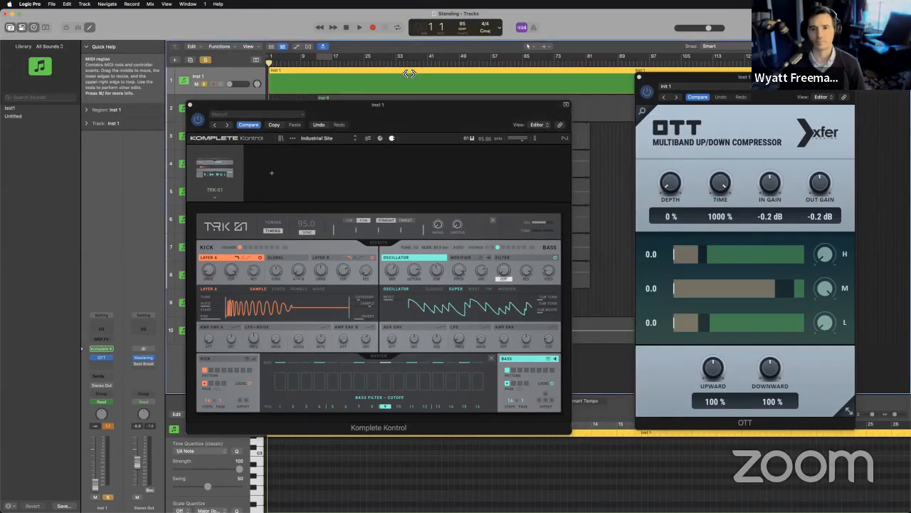
click(297, 47)
click(314, 68)
key(space)
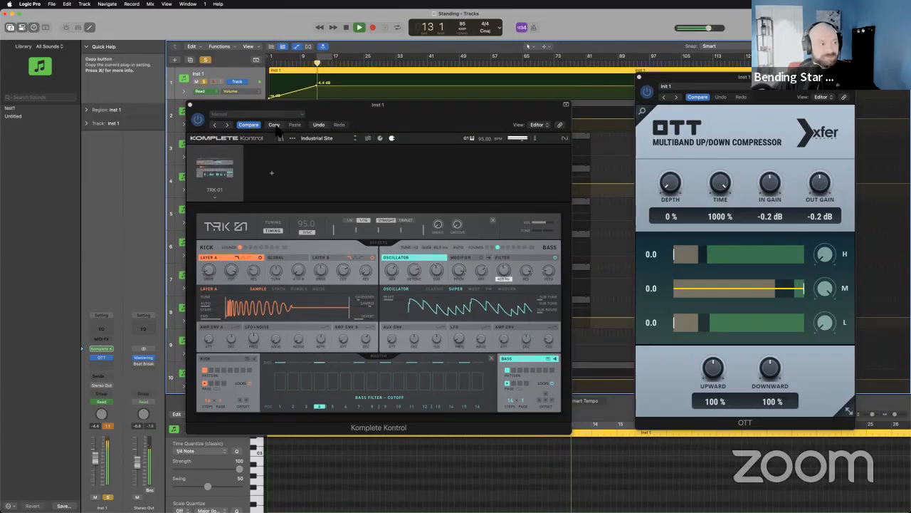
drag(284, 113, 483, 188)
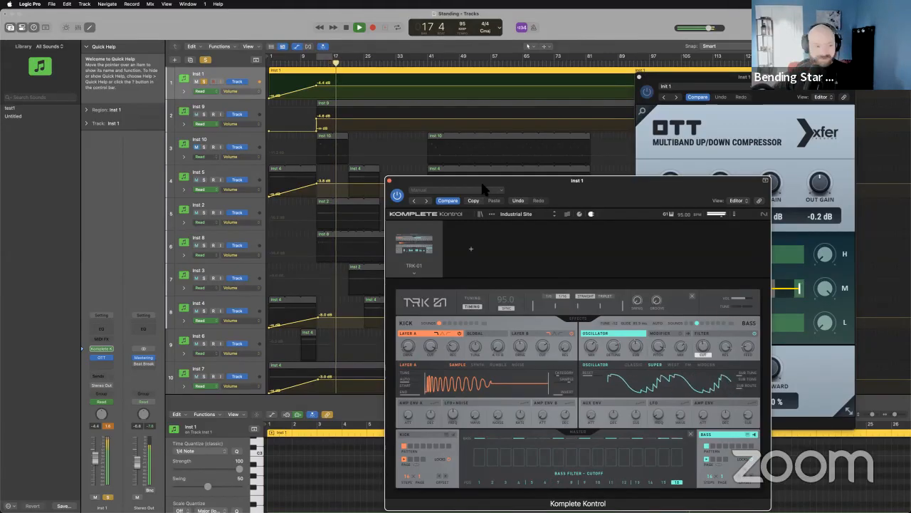
click(345, 27)
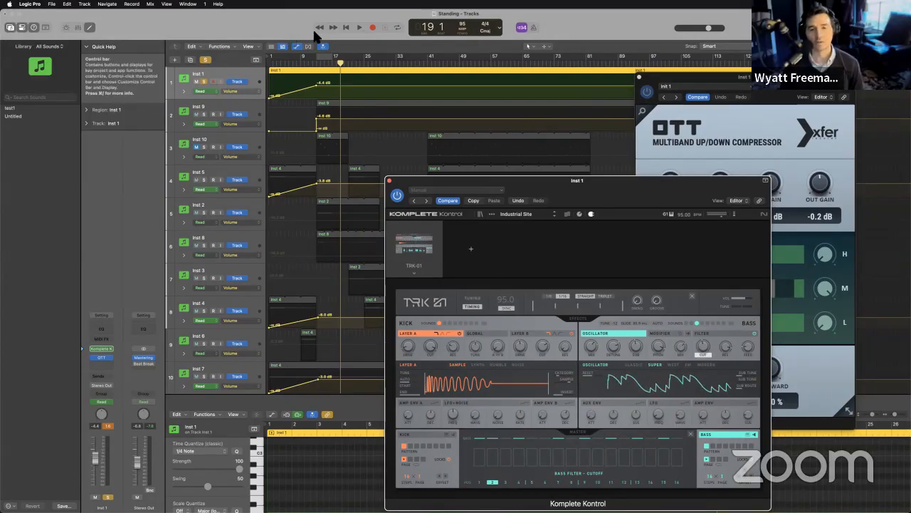
- Replay soloed Inst 1 from about bar 14 to compare its sound with OTT bypassed and enabled
click(319, 65)
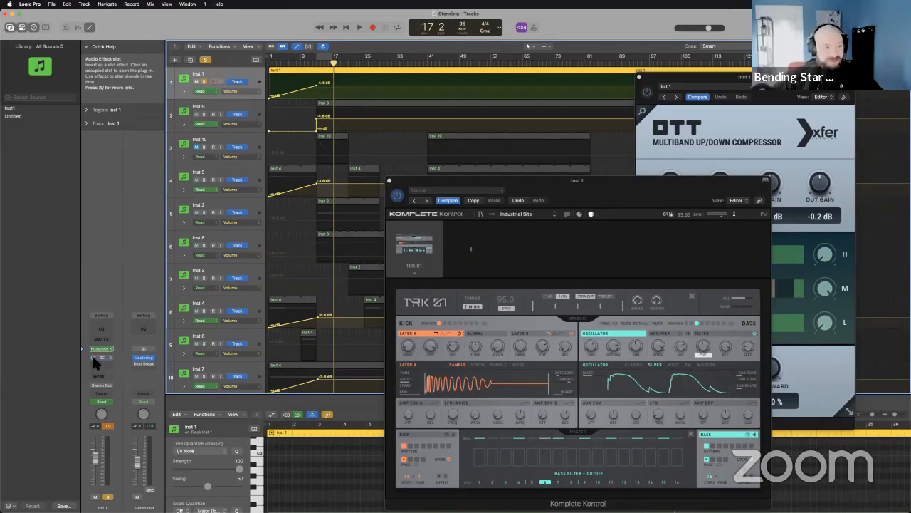
click(323, 66)
key(space)
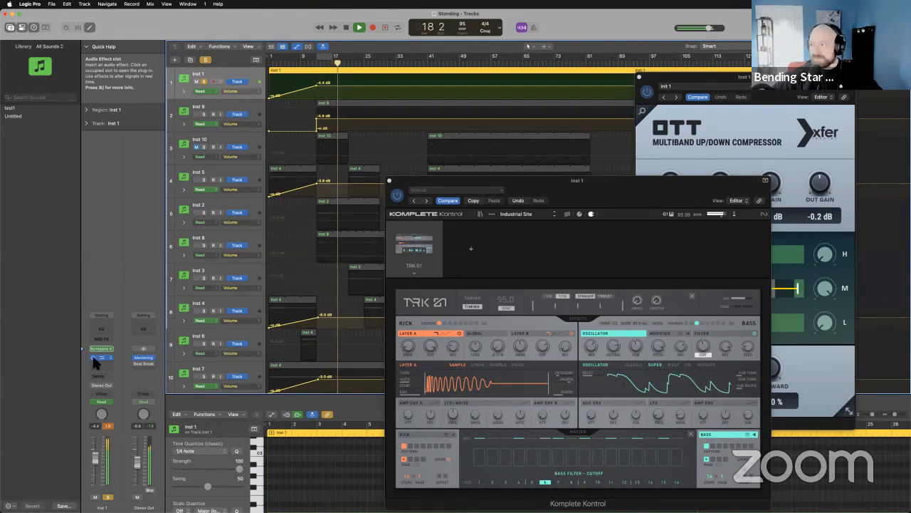
key(space)
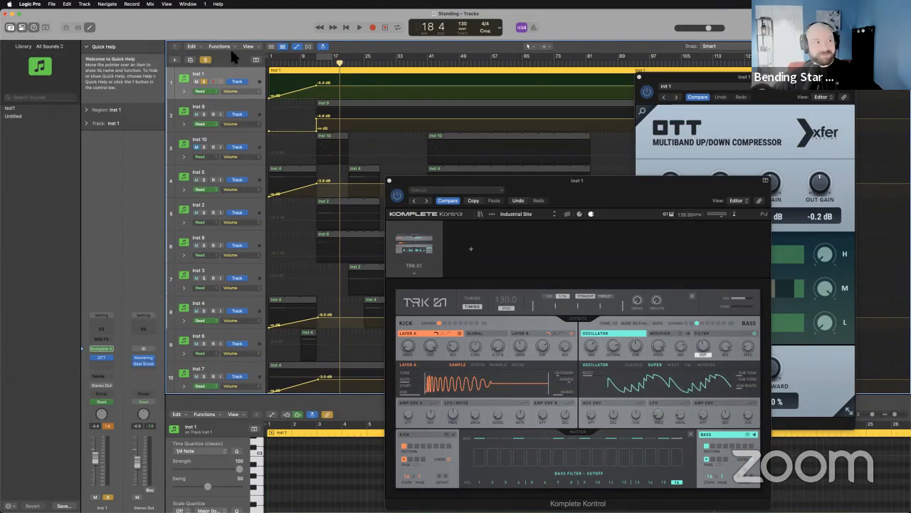
- Unsolo Inst 1 and play all tracks at 130 BPM from bar 12, moving TRK-01 aside and jumping to about bar 42
click(203, 81)
click(314, 64)
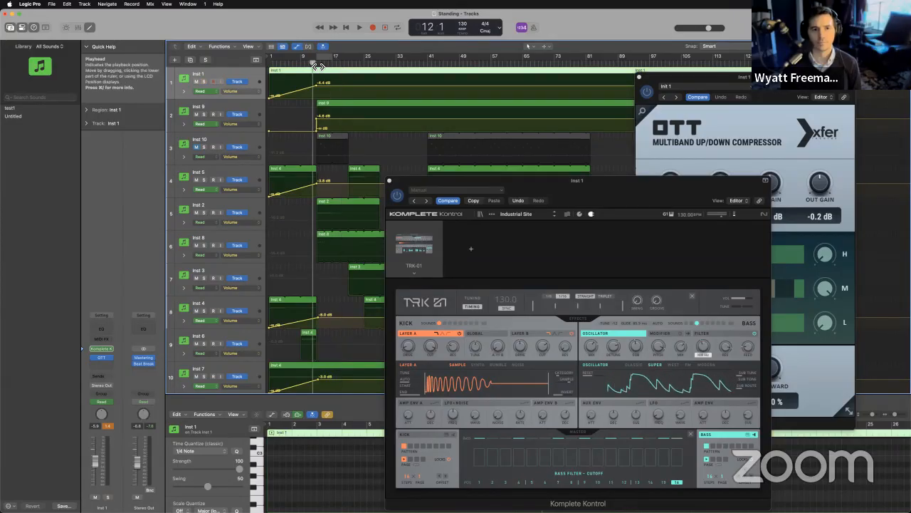
key(space)
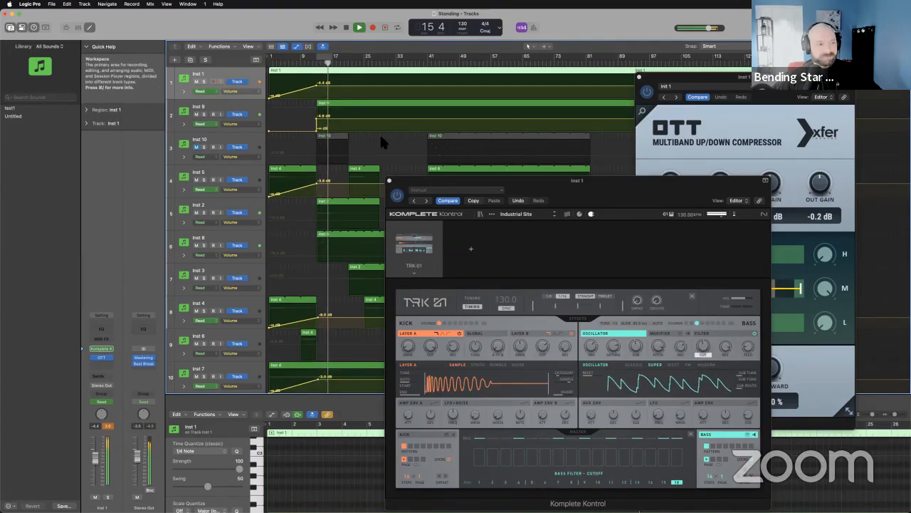
drag(456, 180, 599, 182)
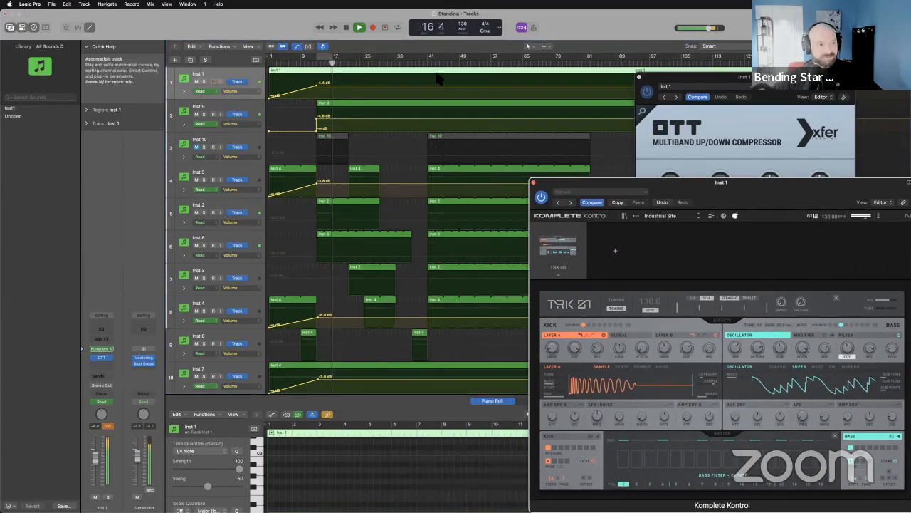
click(432, 64)
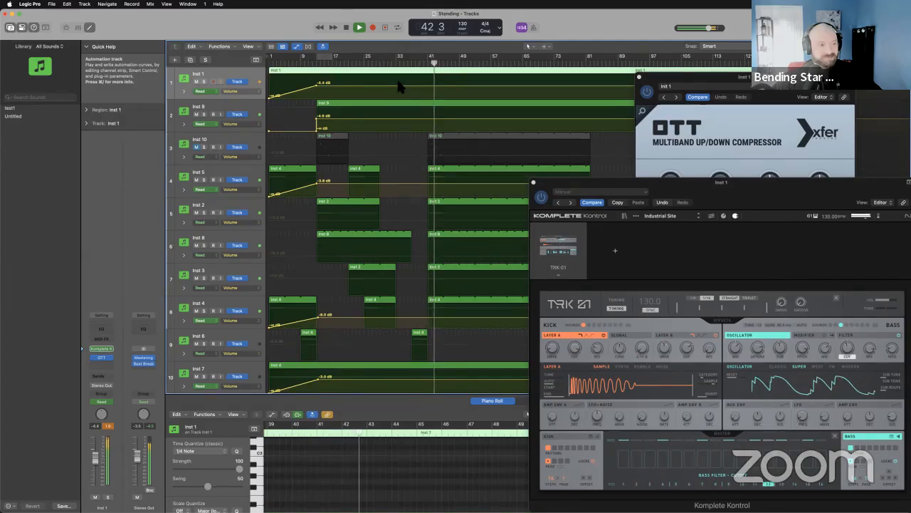
- Unmute Inst 10 during playback to hear it in the mix, mute it again and stop playback
click(195, 143)
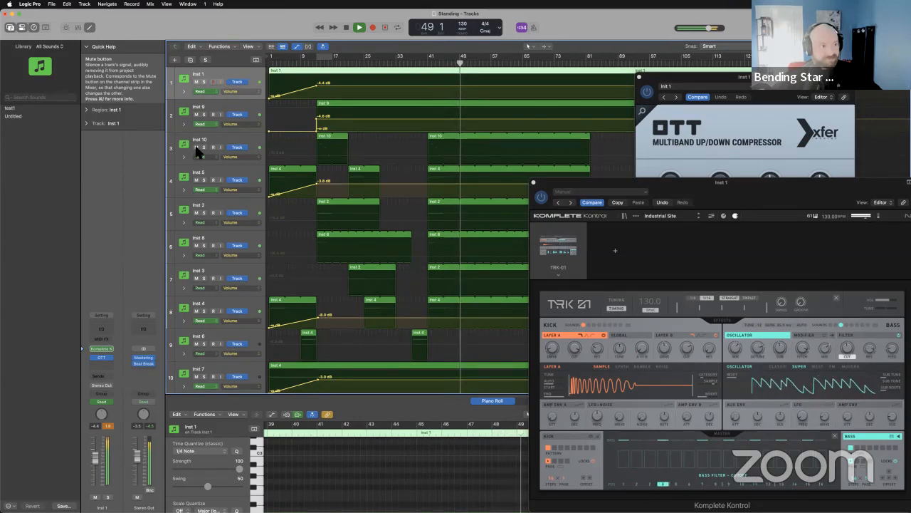
click(196, 146)
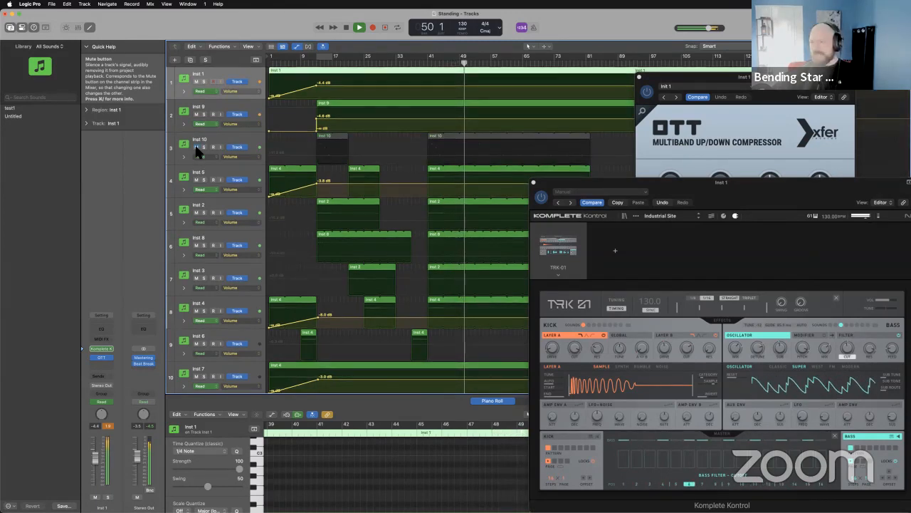
click(349, 23)
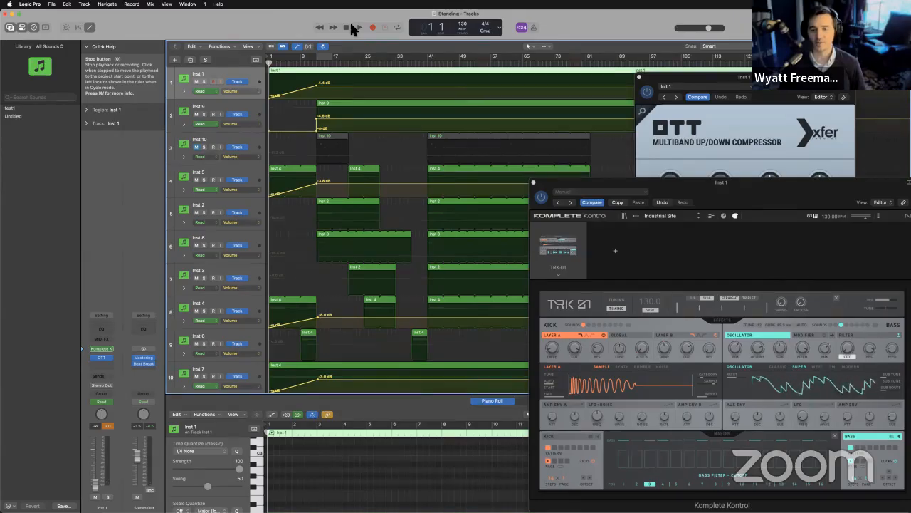
- Close the TRK-01 and OTT windows and open the recent asianstuff project, closing Standing without saving
click(534, 182)
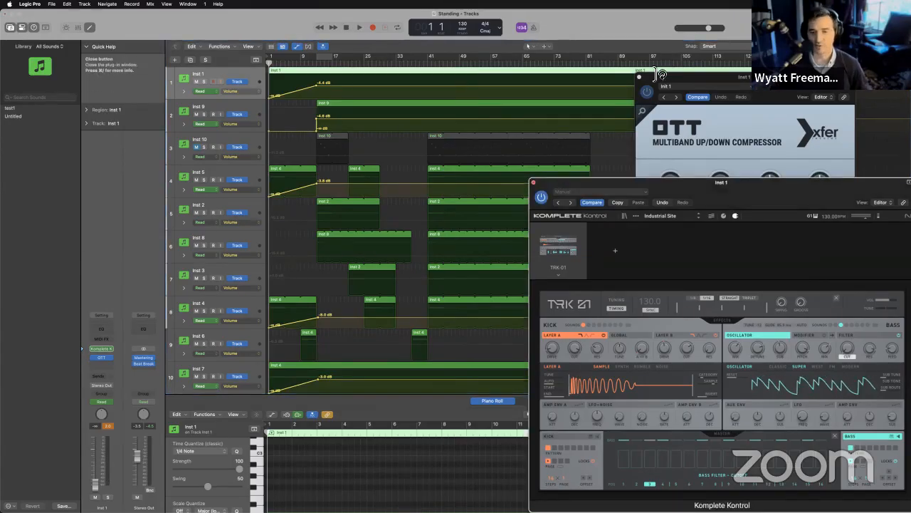
click(640, 76)
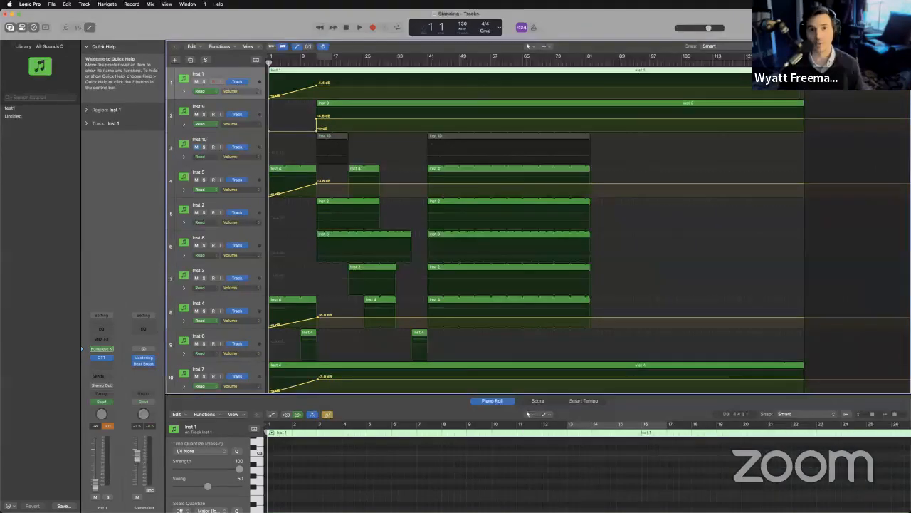
click(51, 4)
mouse_move(85, 41)
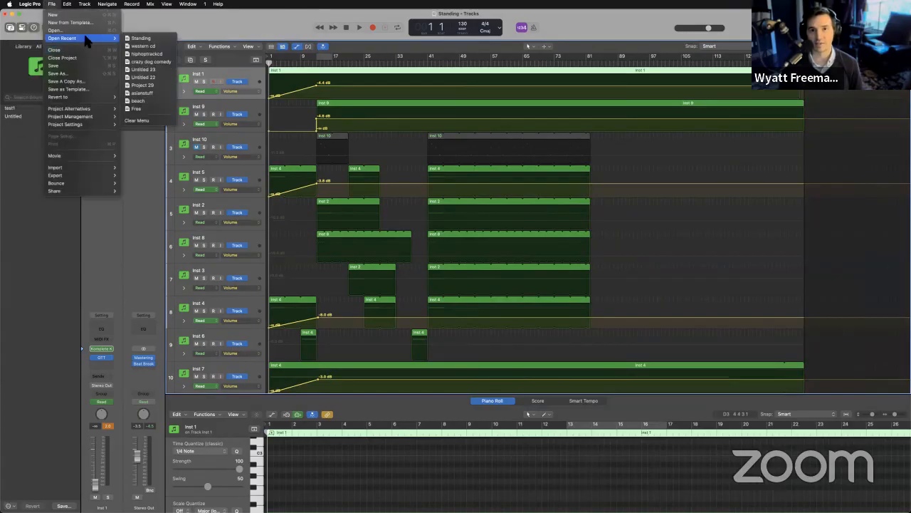
click(155, 93)
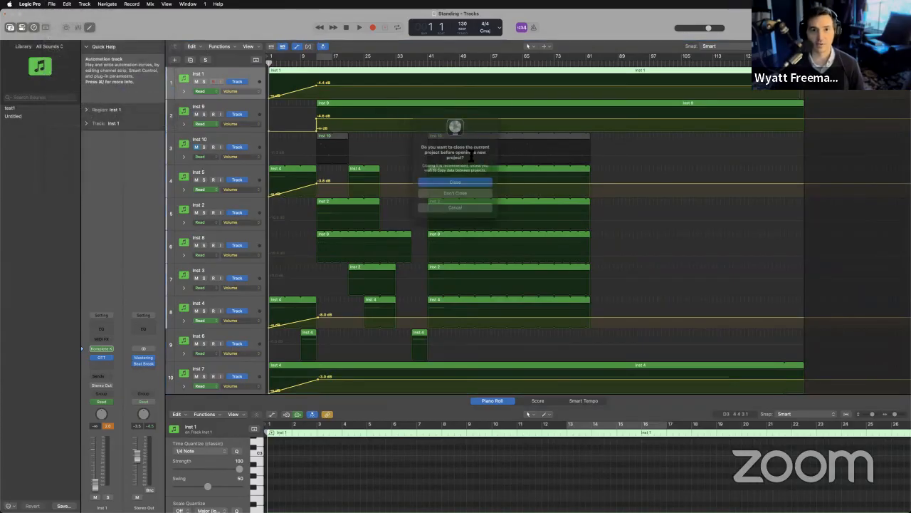
click(468, 183)
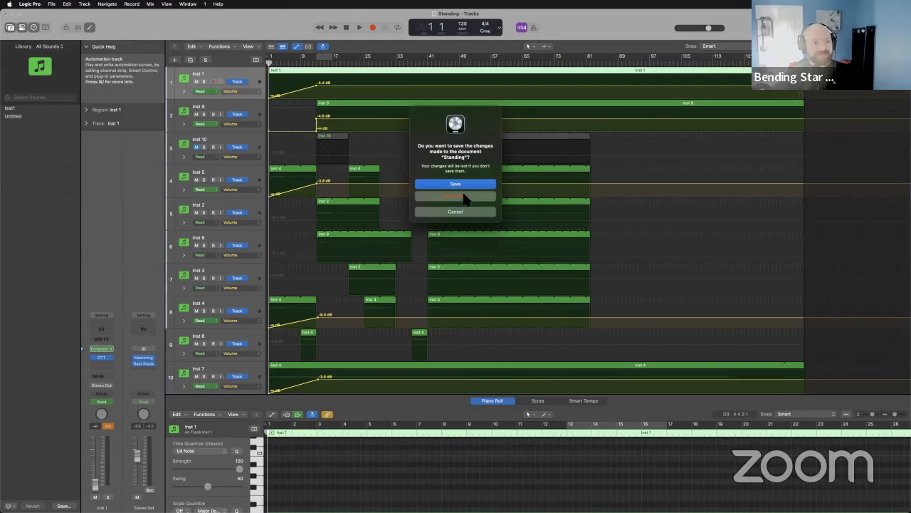
click(464, 195)
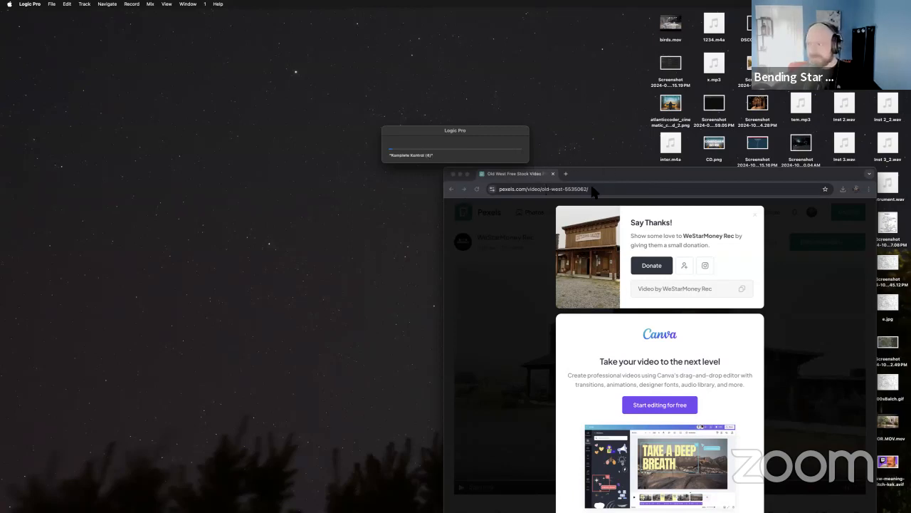
click(454, 174)
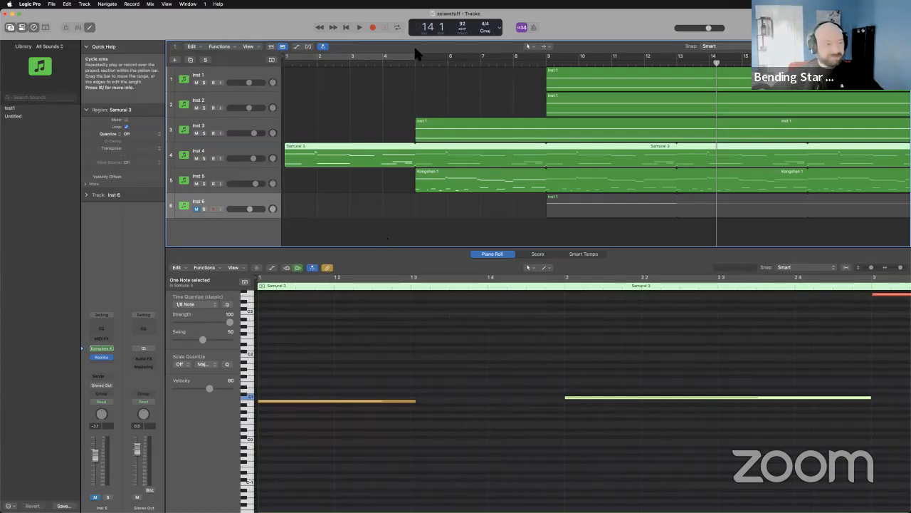
- Play asianstuff from the beginning, lower the Inst 4 volume slightly, and enlarge the tracks area to show more bars
click(348, 28)
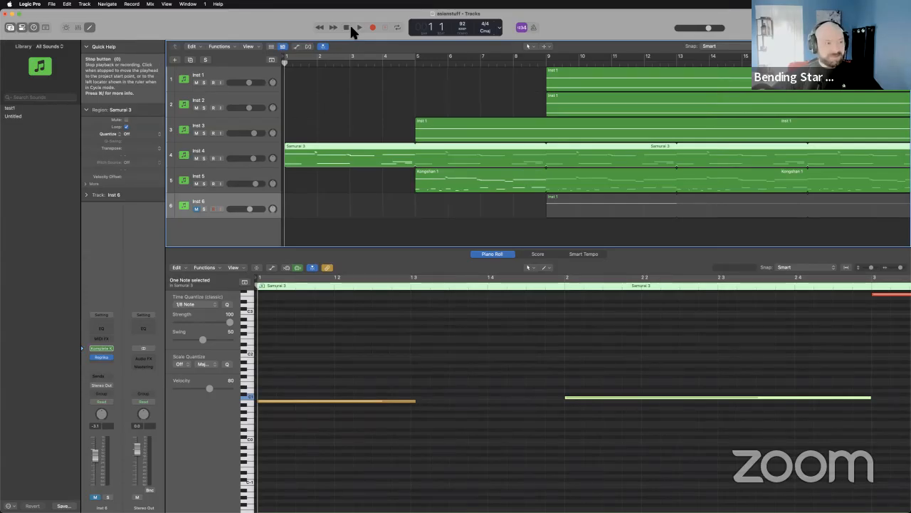
key(space)
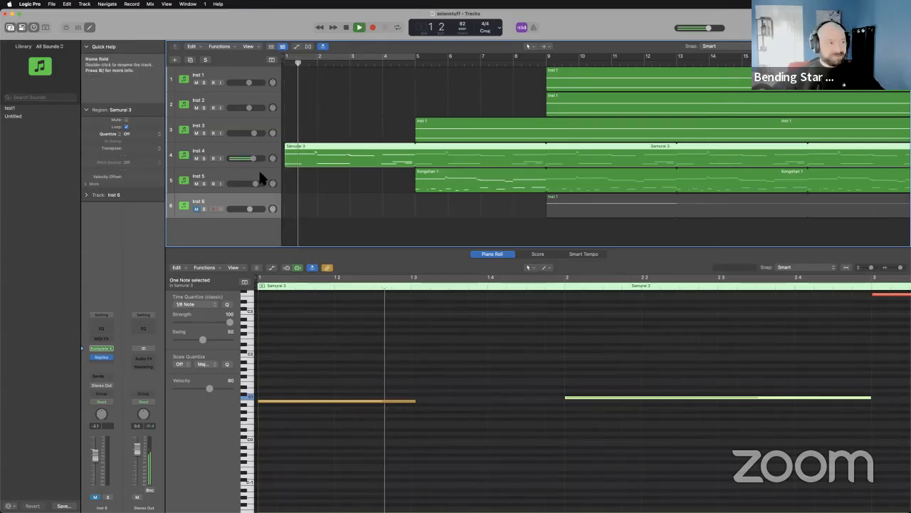
drag(254, 158, 251, 159)
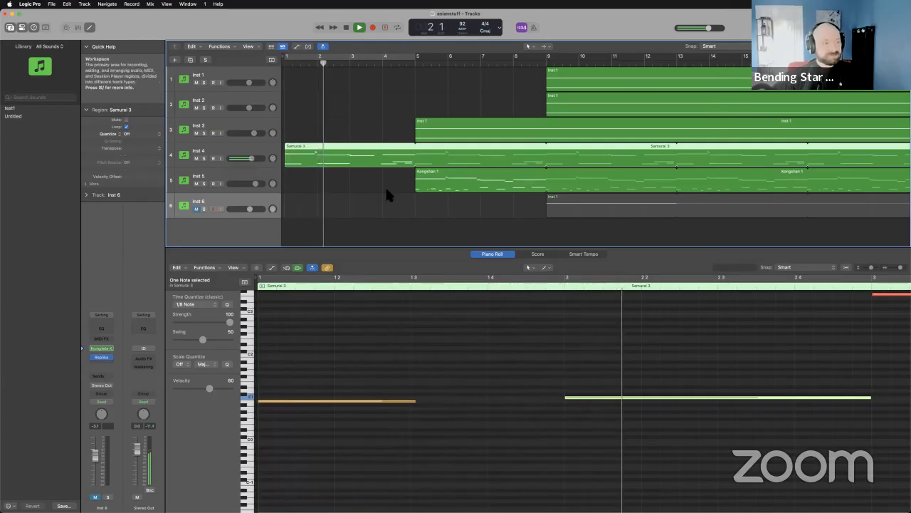
drag(575, 248, 552, 387)
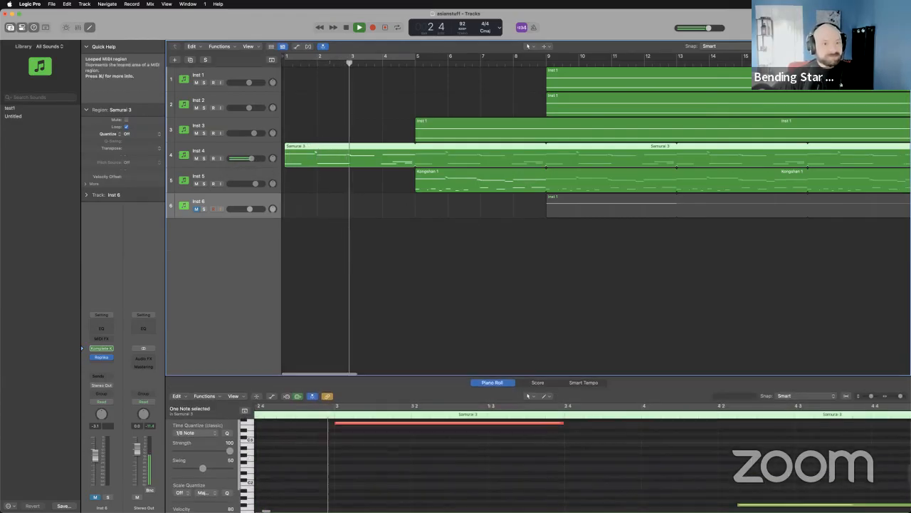
drag(898, 46, 894, 46)
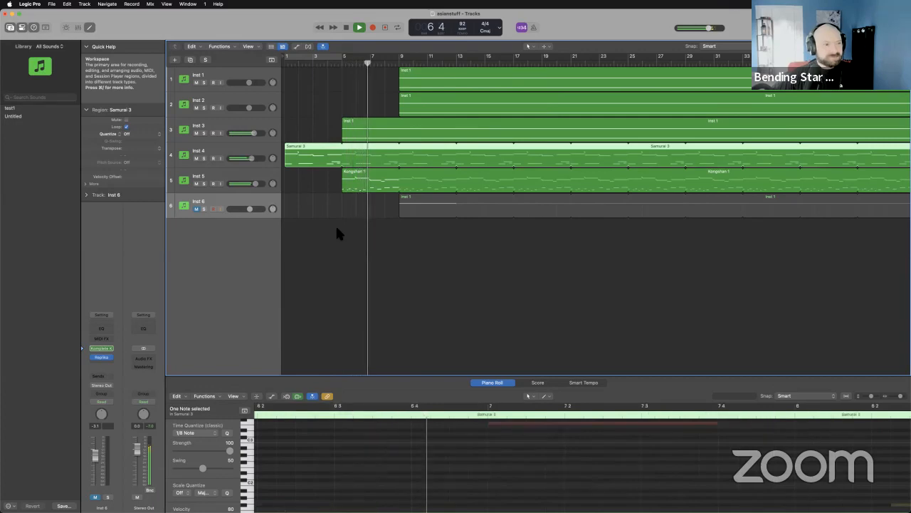
- Select Inst 5, compare the playing mix with Inst 6 unmuted and muted, and stop playback
click(230, 178)
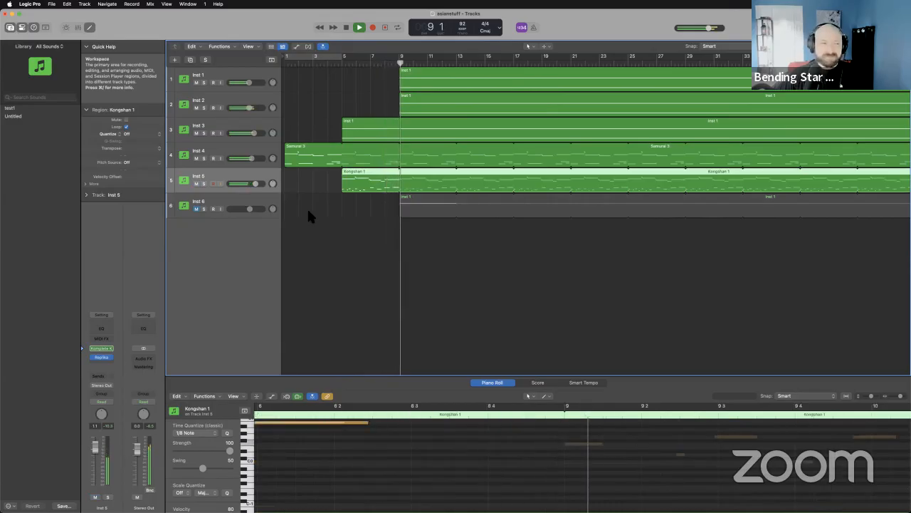
click(195, 208)
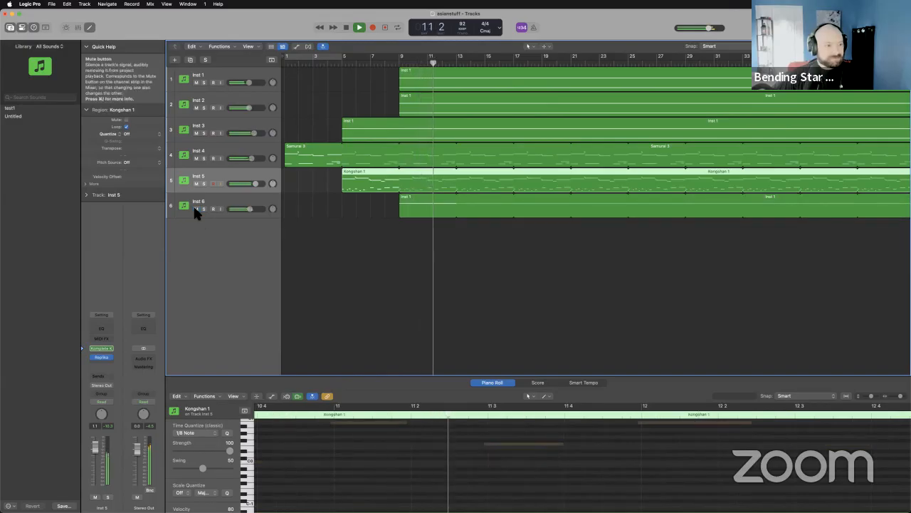
click(194, 209)
click(299, 215)
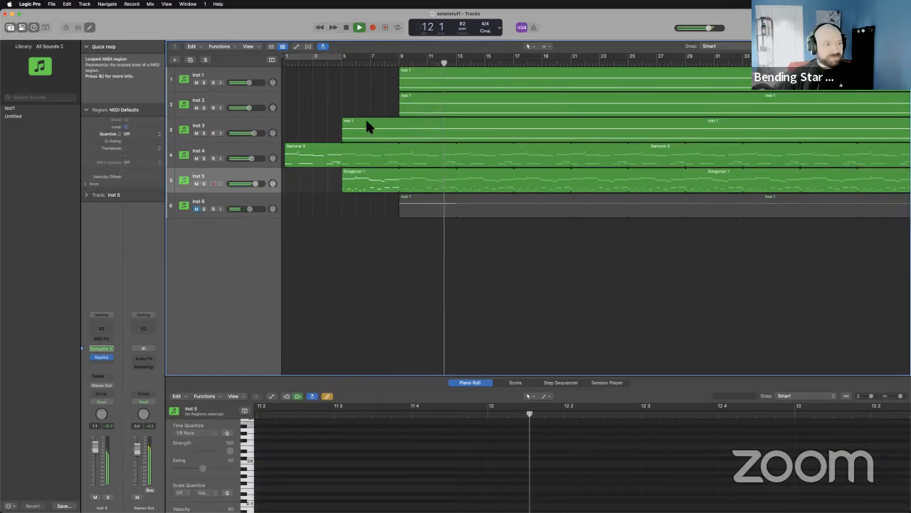
click(347, 28)
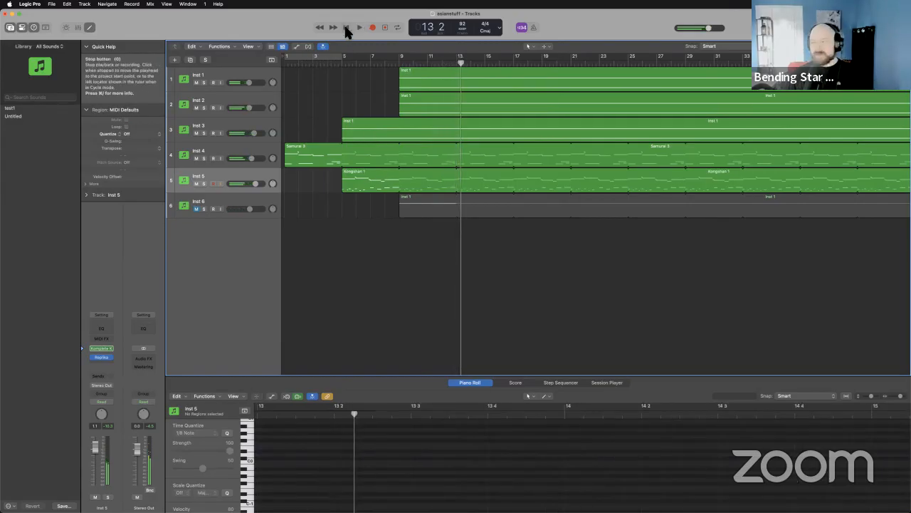
- Solo Inst 1, Inst 2 and Inst 3 together and play them from bar 9 to about bar 11
drag(203, 82, 203, 133)
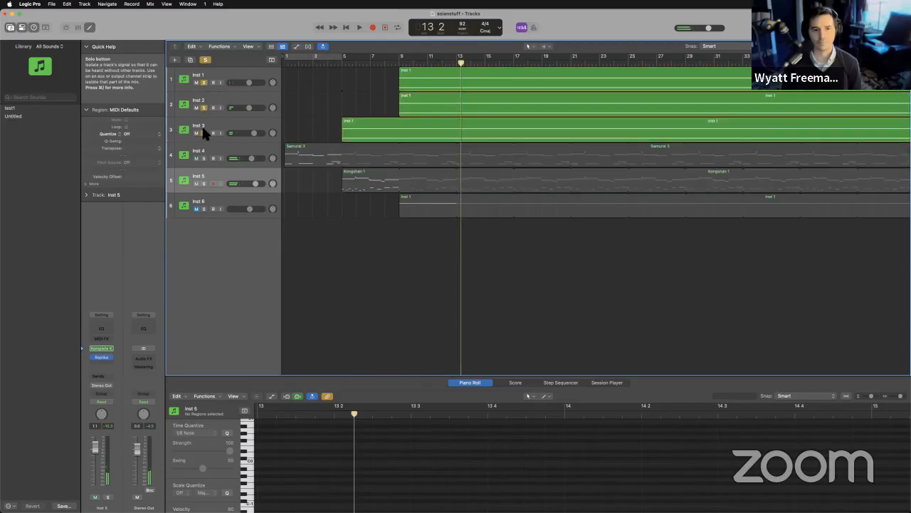
click(404, 69)
click(359, 27)
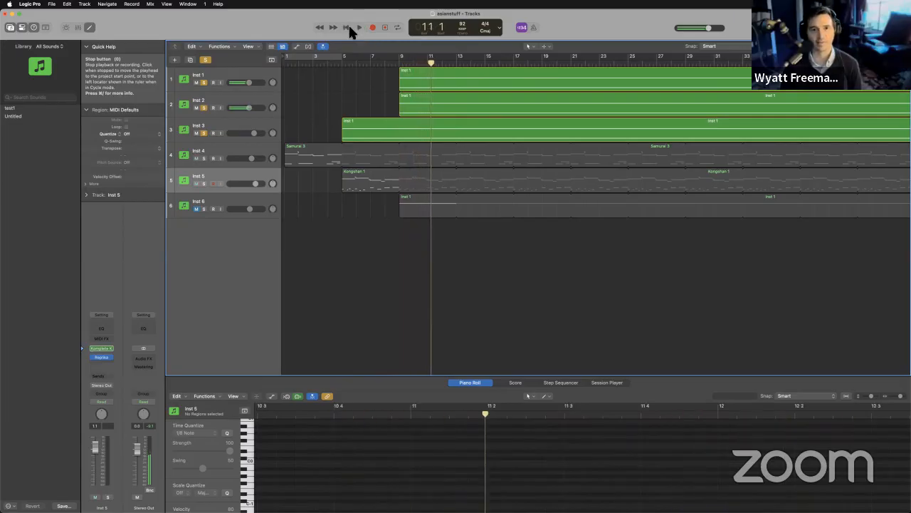
click(346, 27)
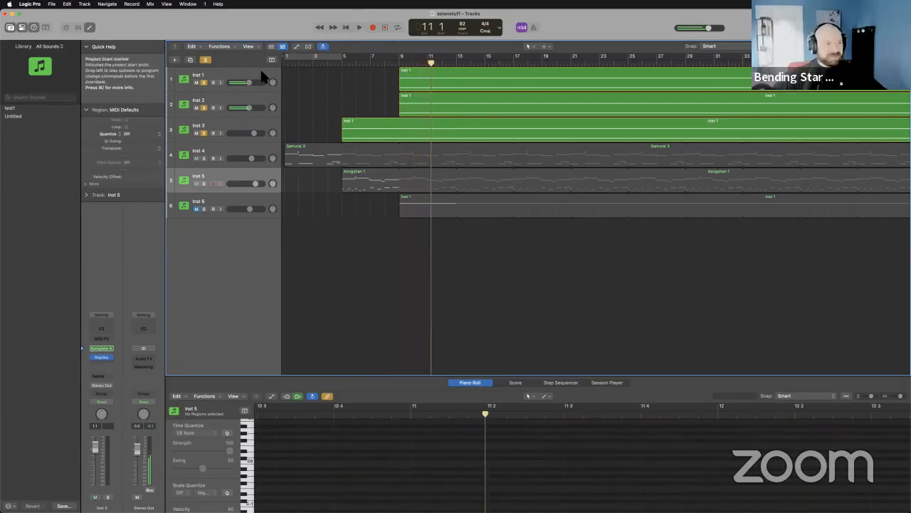
- Open the Komplete Kontrol instrument of Inst 3, view its Sequis Tabla Pulse sound and close the plug-in window
click(219, 123)
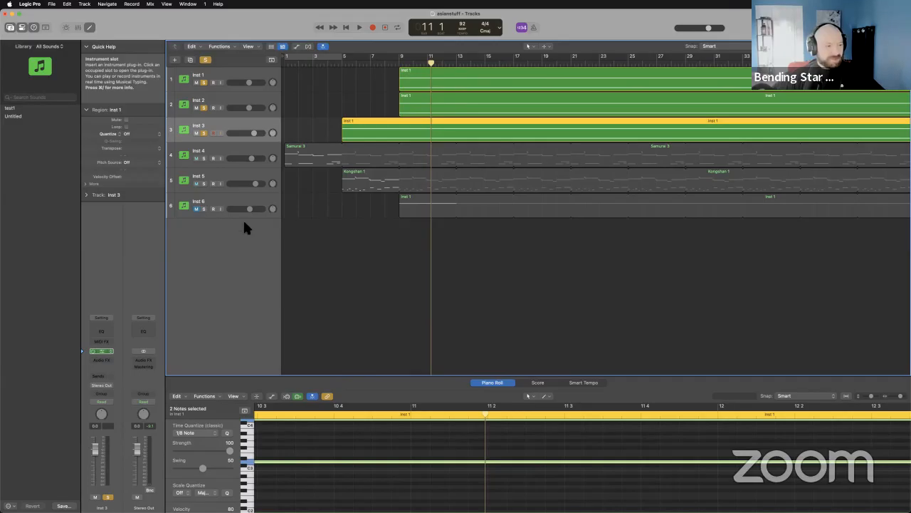
drag(308, 109, 493, 153)
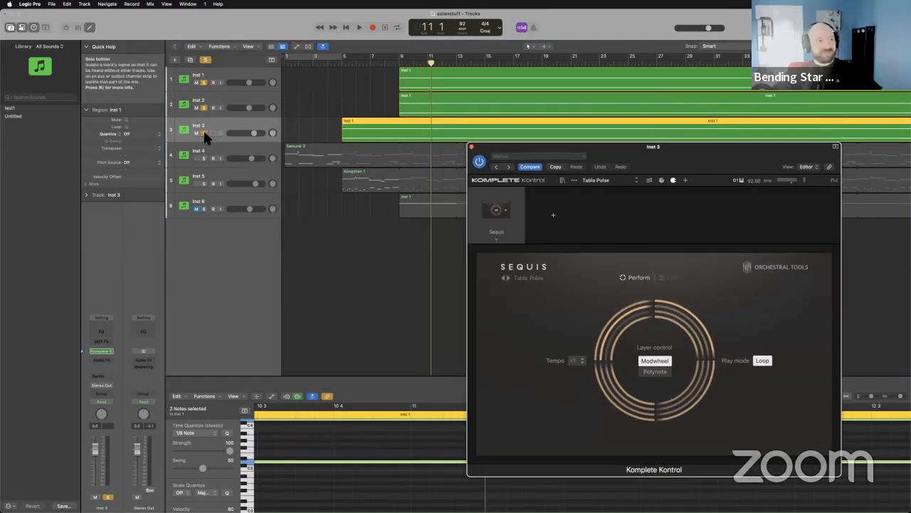
click(471, 147)
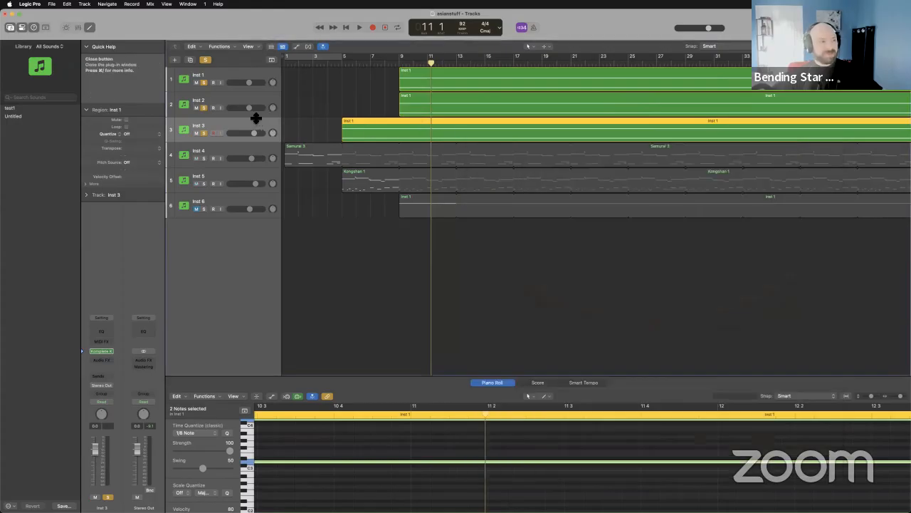
- Unsolo Inst 3 and Inst 2 and play Inst 1 alone from bar 9
click(203, 133)
click(204, 108)
click(401, 64)
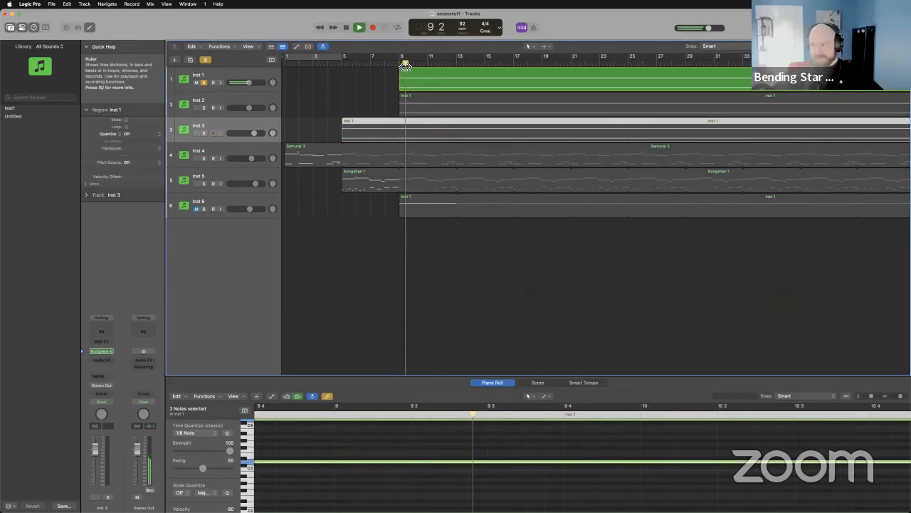
key(space)
- View the ERA II Vocal Codex instrument of Inst 1, close its window and clear the remaining solo
click(231, 75)
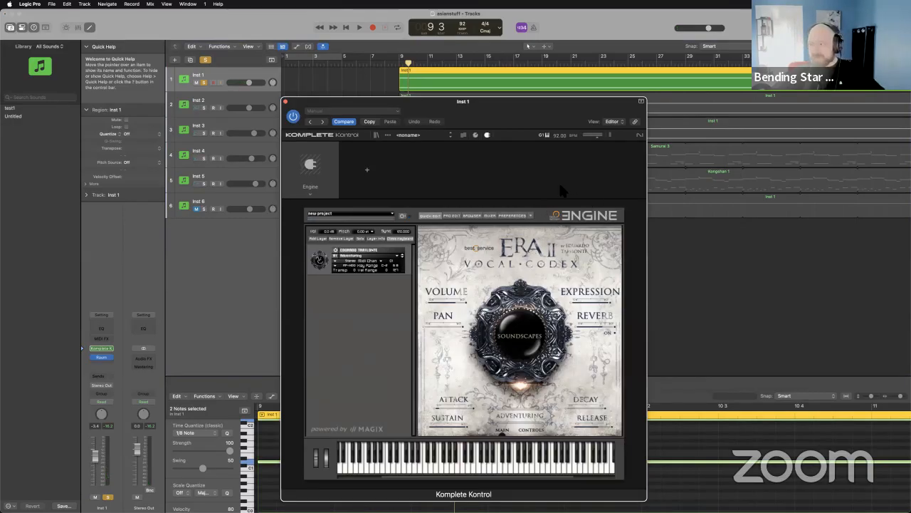
click(285, 102)
click(368, 92)
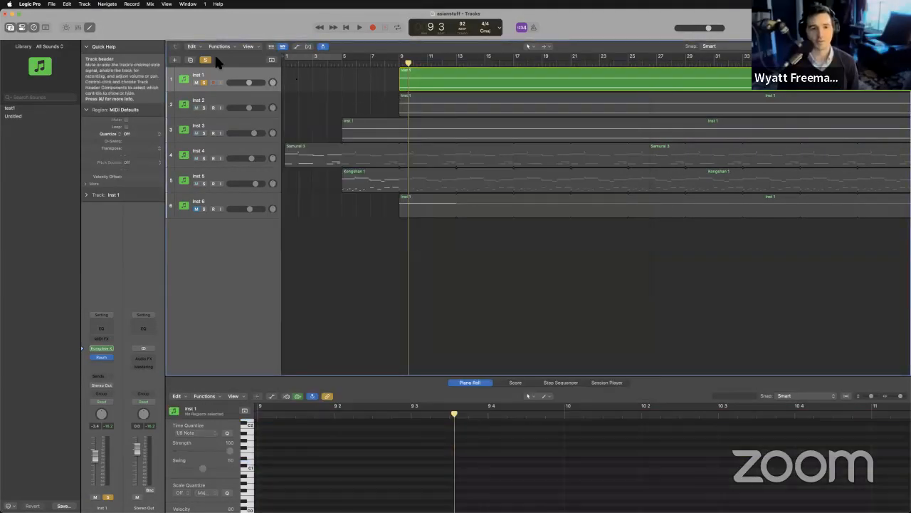
click(207, 59)
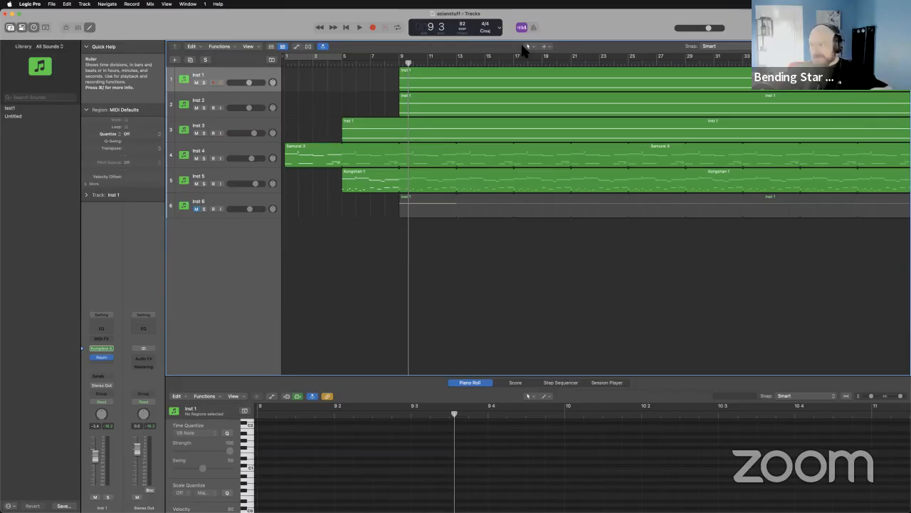
- Select Inst 4, enlarge the Piano Roll and examine the notes of the Samurai 3 region from bar 2 to bar 5
click(261, 153)
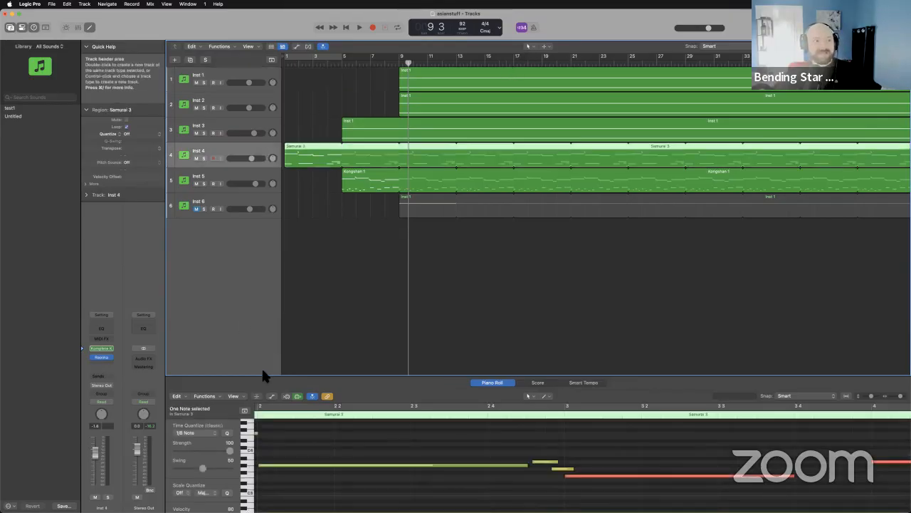
drag(518, 306, 524, 178)
scroll(544, 320, up, 4)
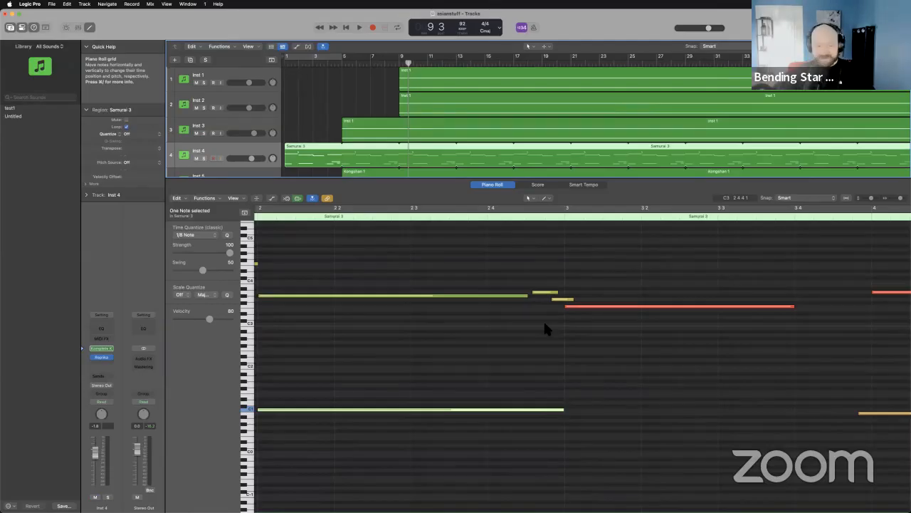
drag(359, 368, 430, 414)
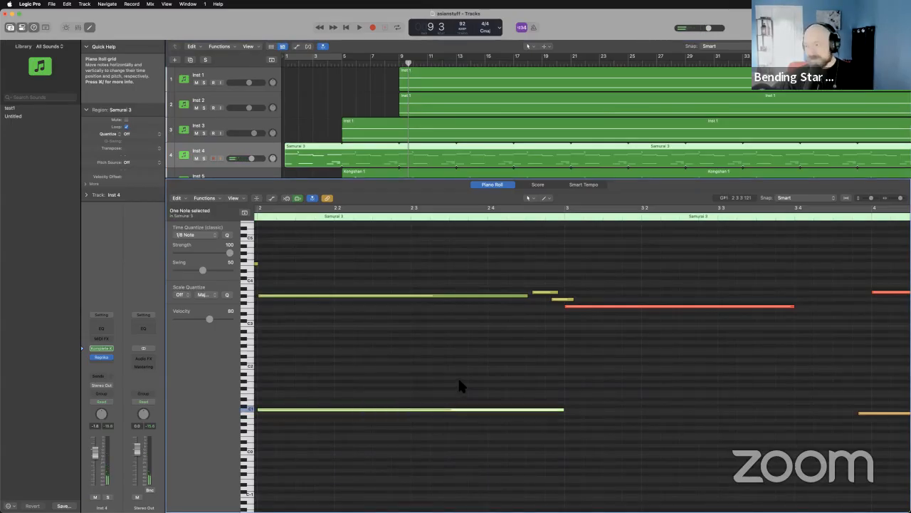
scroll(466, 385, right, 5)
scroll(474, 384, down, 2)
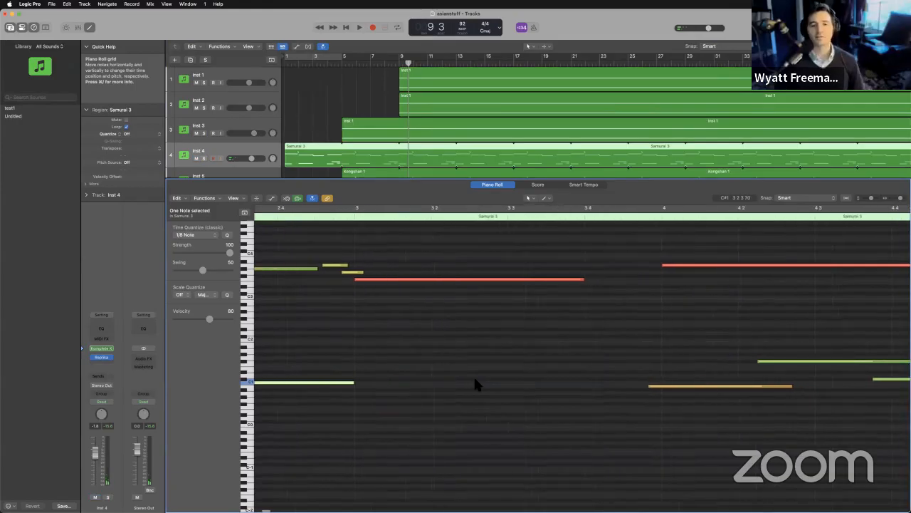
scroll(475, 378, right, 4)
drag(580, 331, 620, 275)
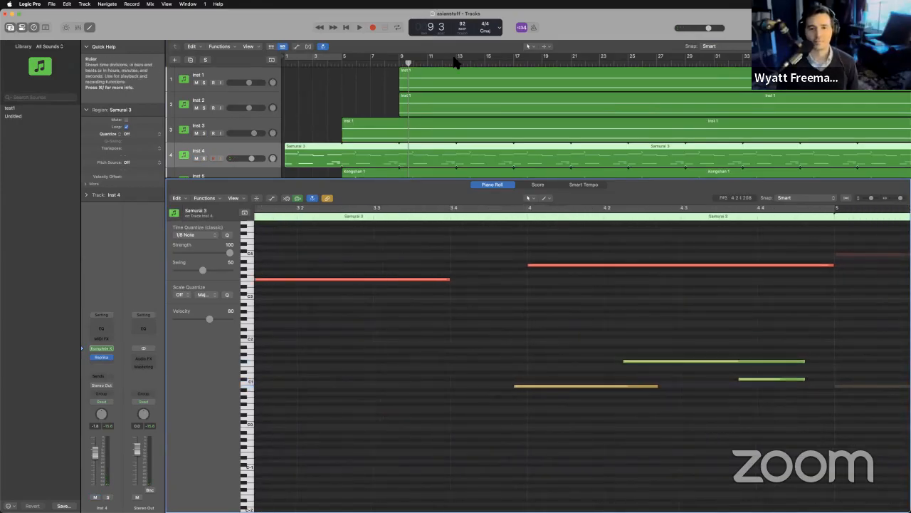
- Close the asianstuff project without saving its changes
click(6, 14)
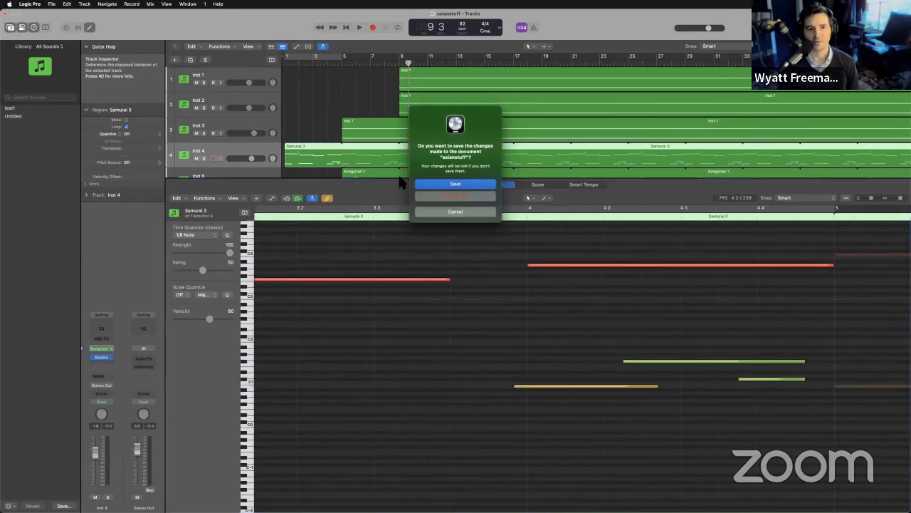
click(438, 197)
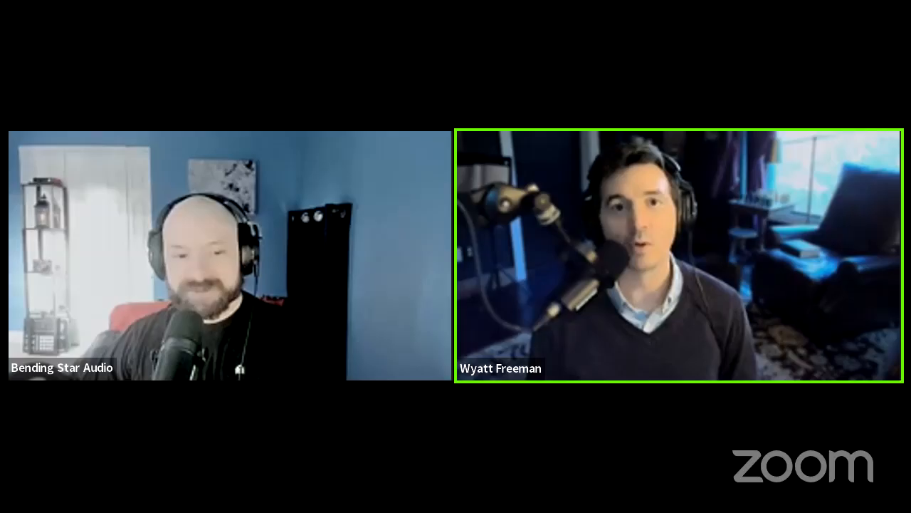